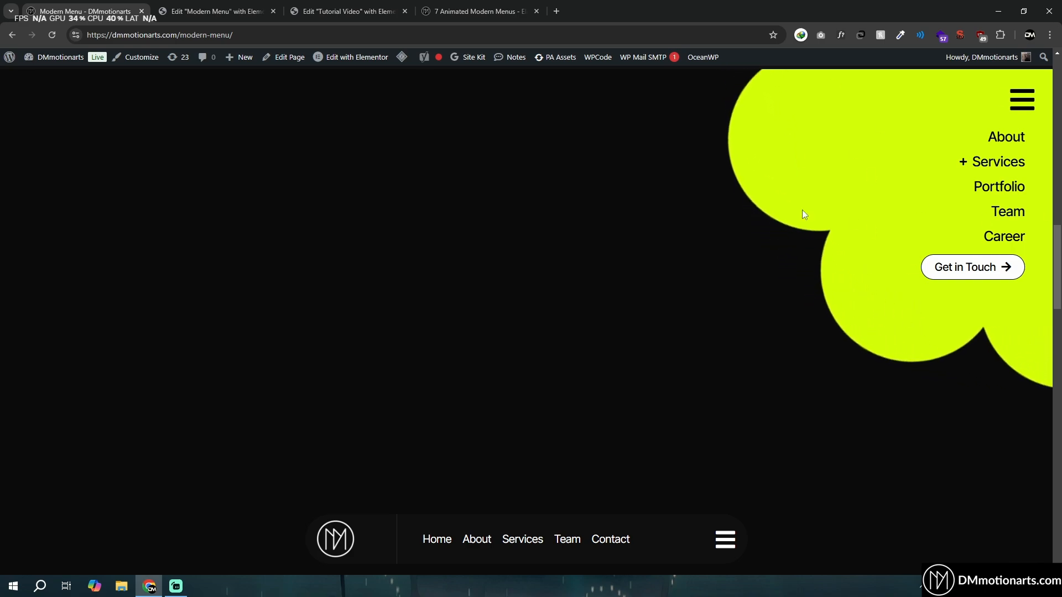
Step: Preview the animated hamburger menus on the Modern Menu demo page by opening and closing them
click(1021, 99)
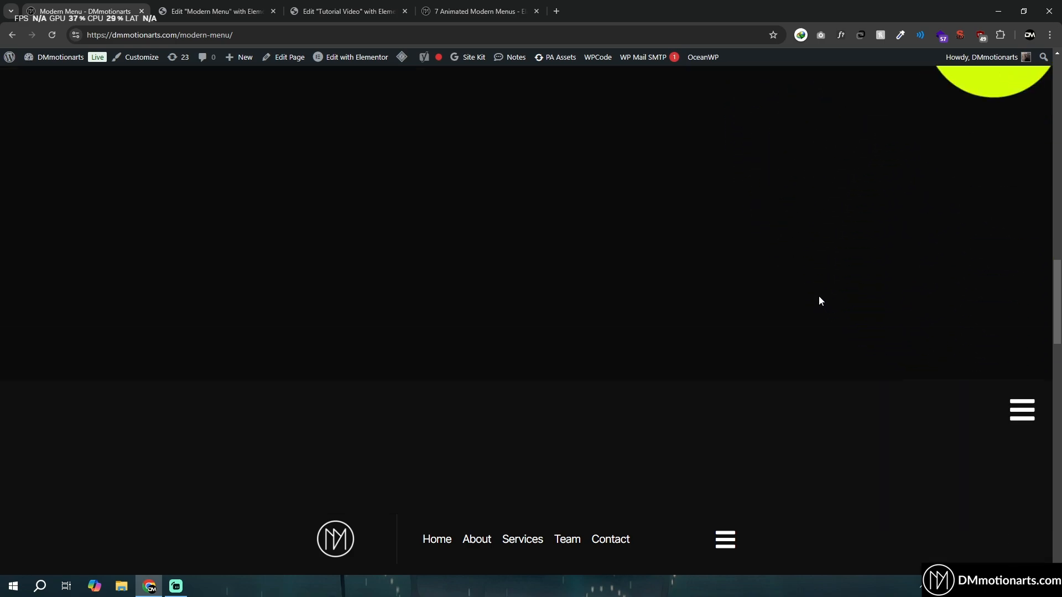
click(1021, 129)
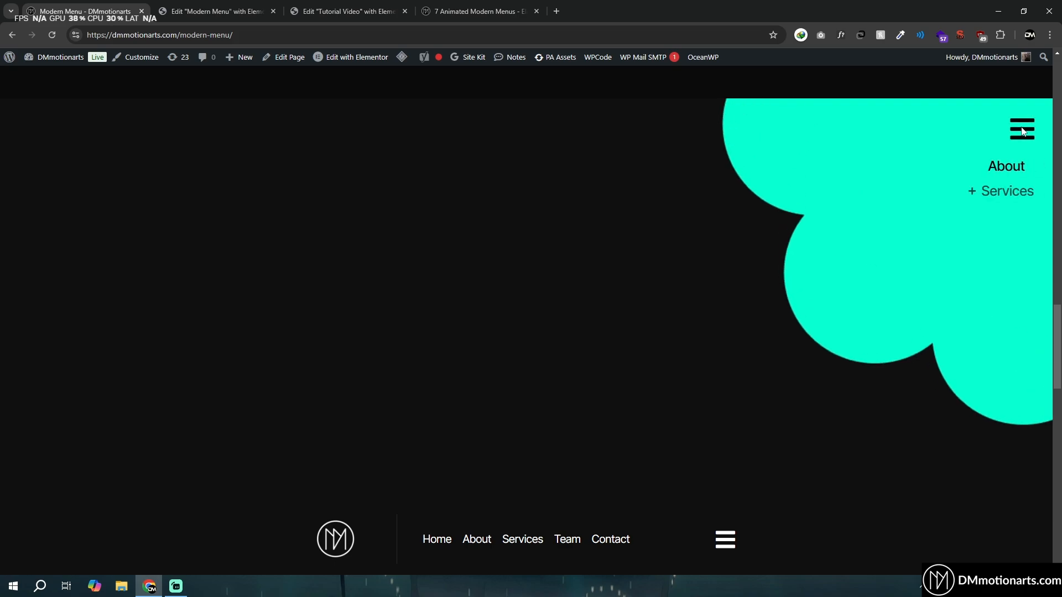
click(1024, 135)
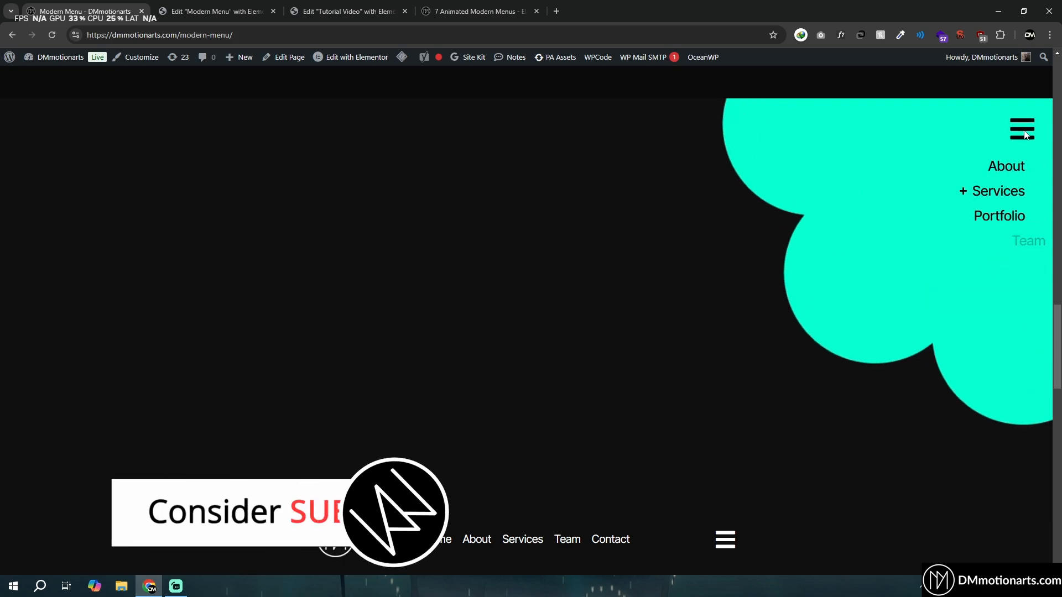
scroll(910, 242, up, 5)
scroll(910, 241, up, 10)
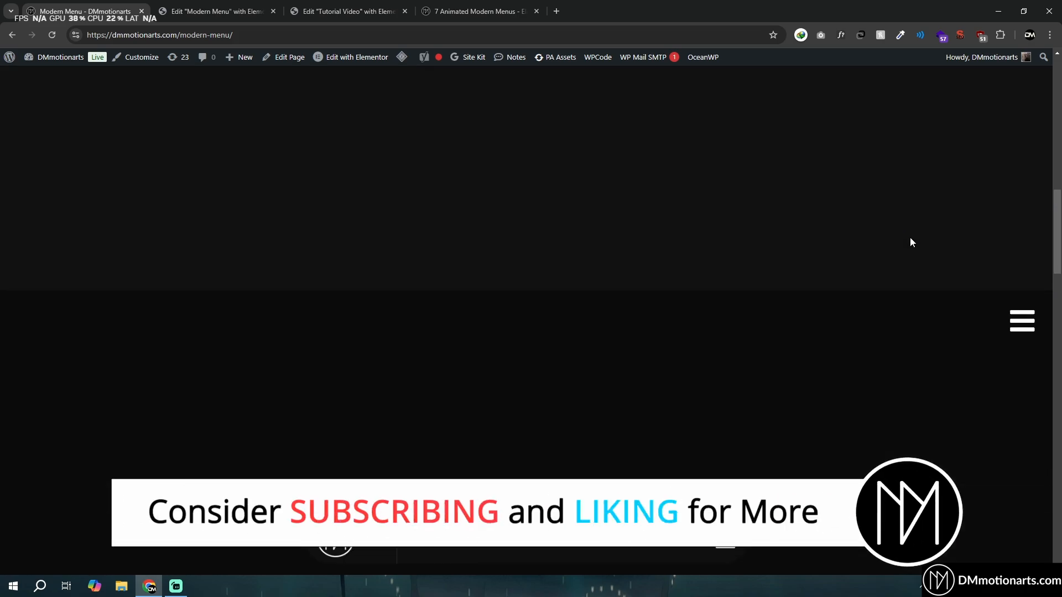
click(1023, 187)
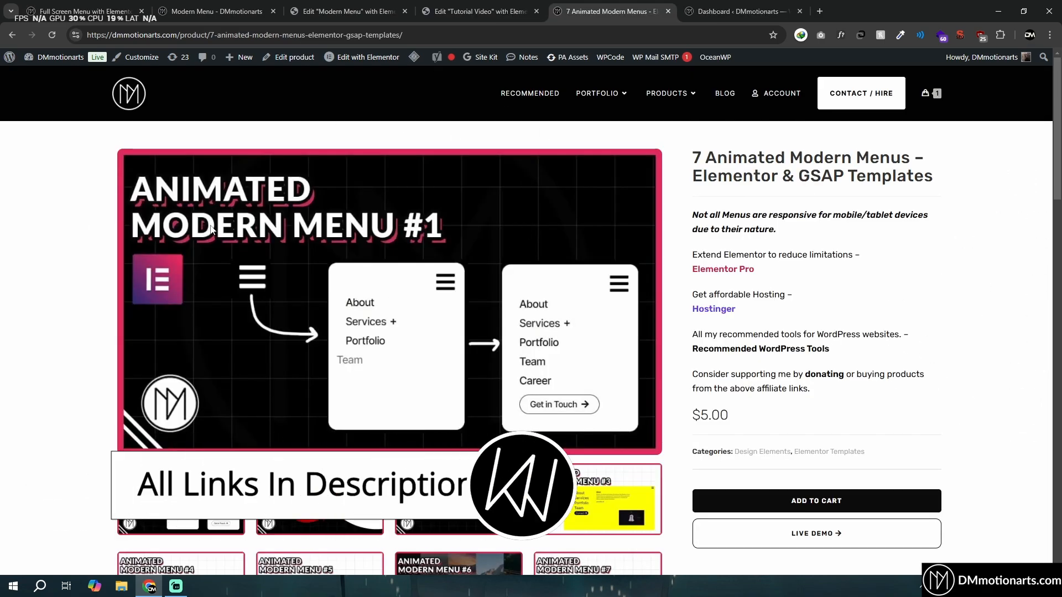
Step: Look over the 7 Animated Modern Menus product page, including its title and template thumbnails
scroll(457, 277, down, 1)
scroll(456, 276, down, 1)
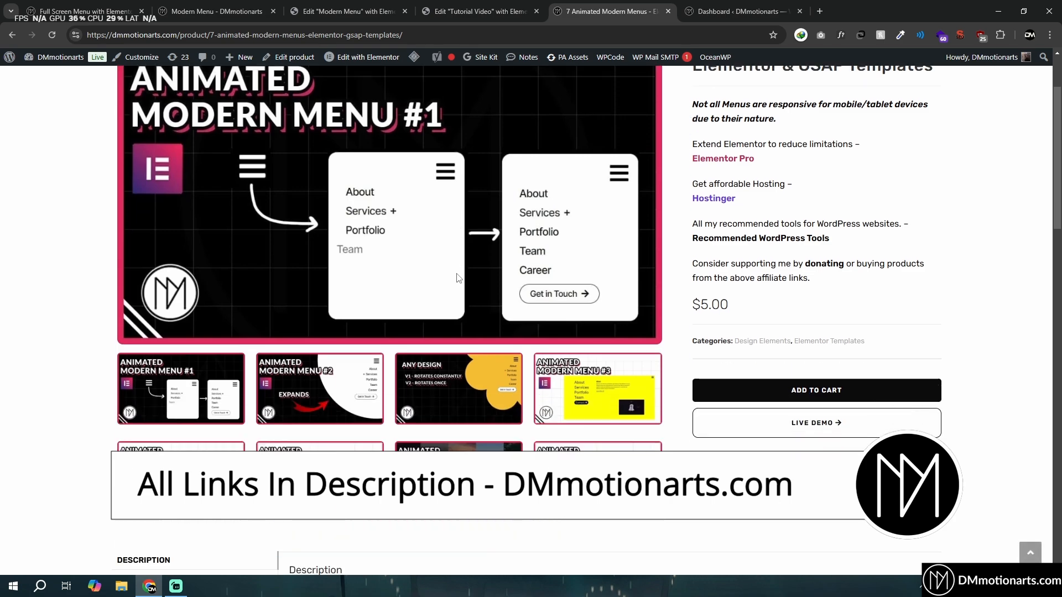
scroll(457, 276, up, 2)
drag(692, 158, 947, 166)
click(946, 166)
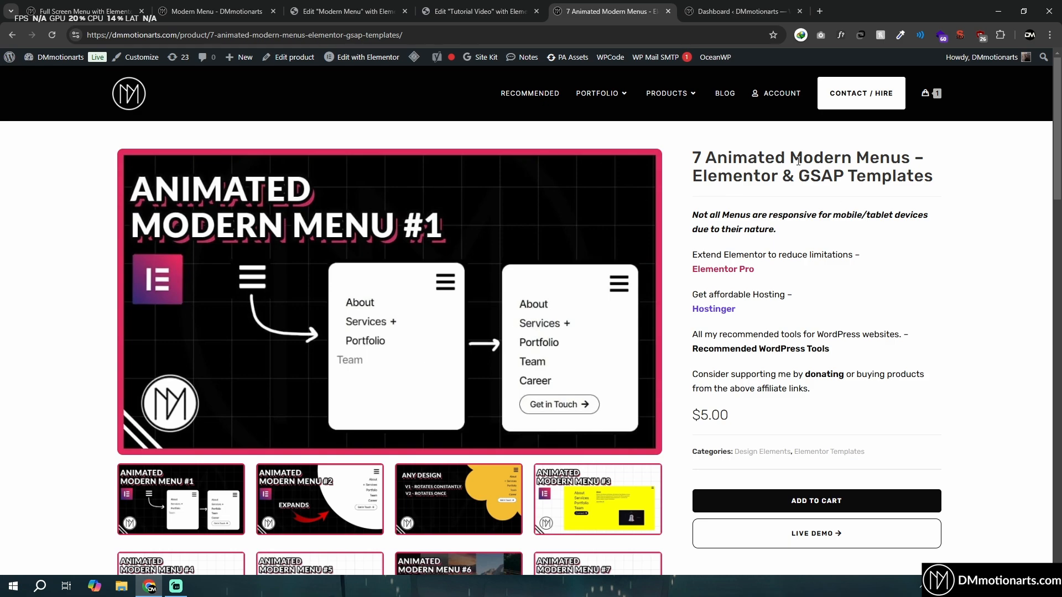
scroll(274, 235, down, 1)
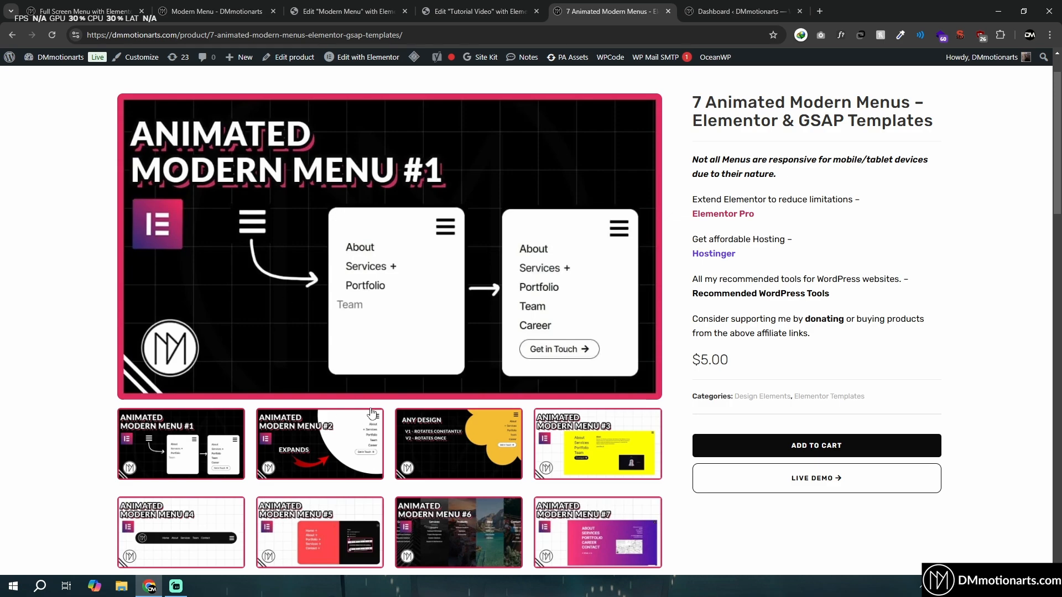
scroll(442, 273, up, 1)
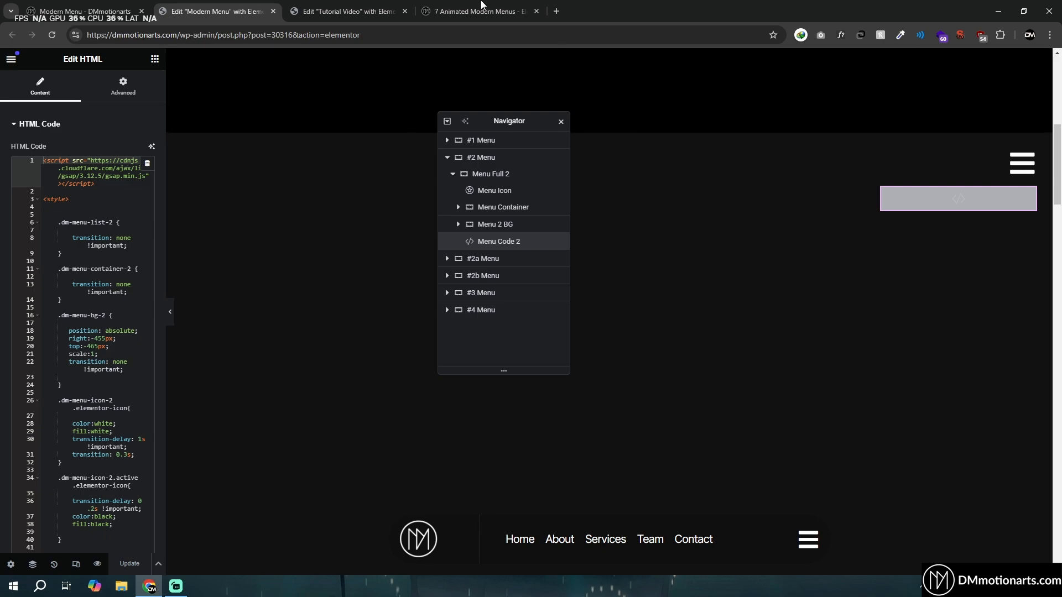
Step: In the Tutorial Video page editor, add a single-column flexbox container and rename it Header
key(ctrl+Tab)
drag(573, 250, 908, 245)
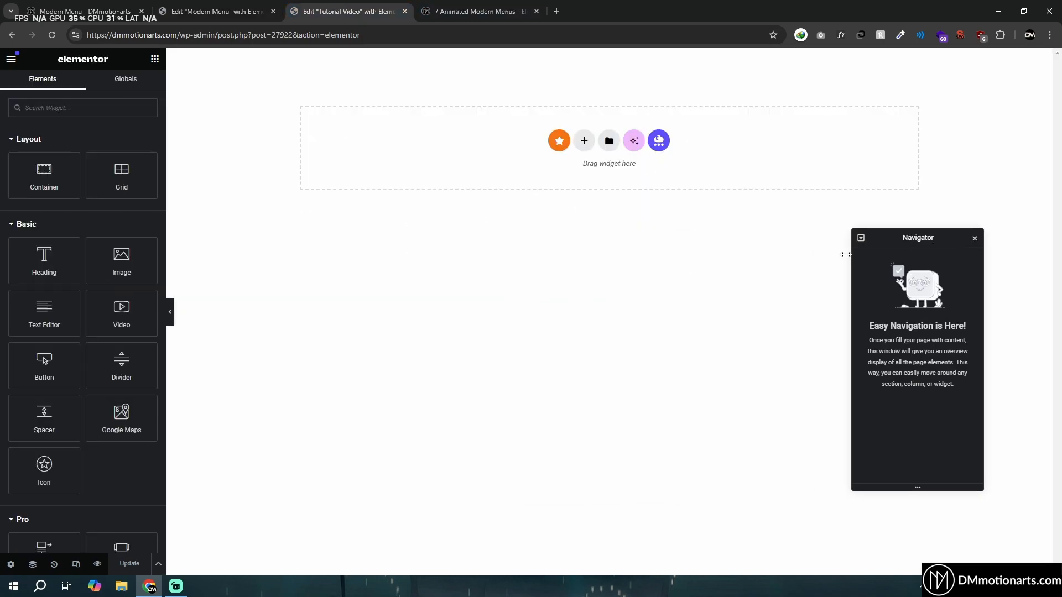
click(584, 140)
click(574, 174)
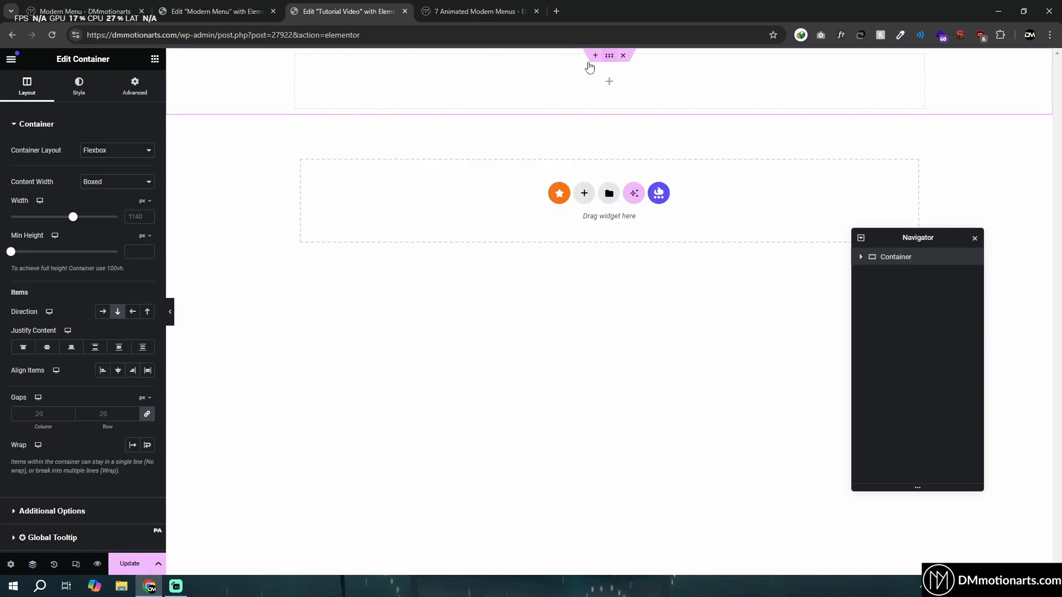
click(134, 88)
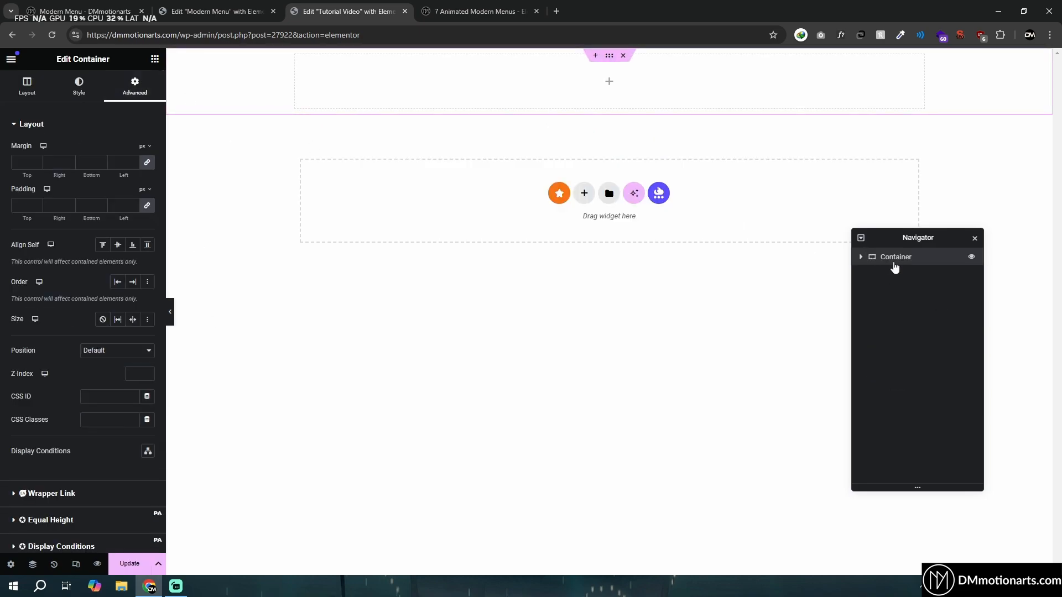
text(Header)
Step: Add a nested container inside the Header container and rename it Menu
click(155, 59)
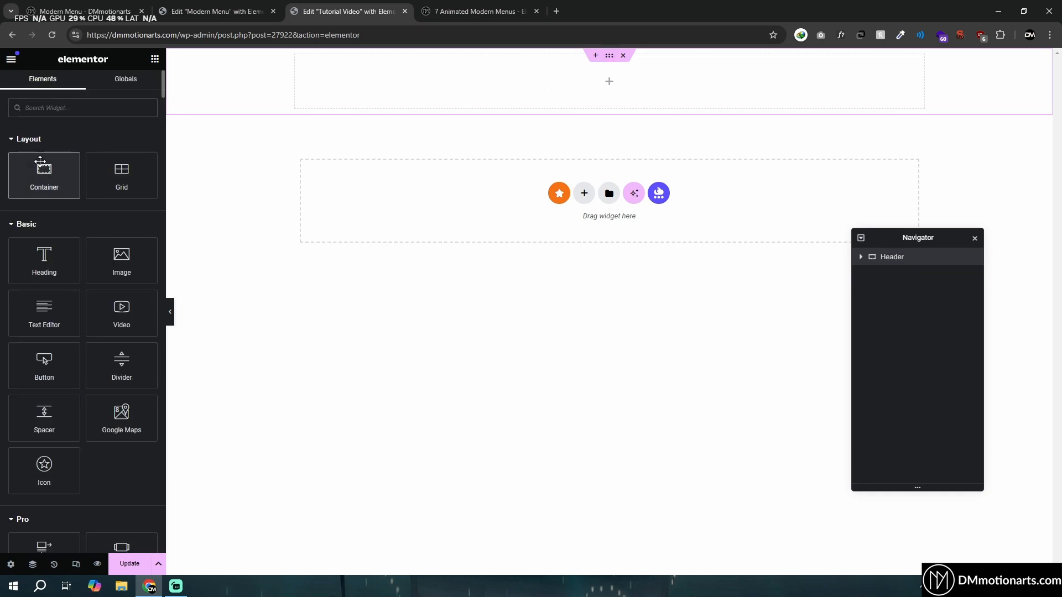
click(114, 177)
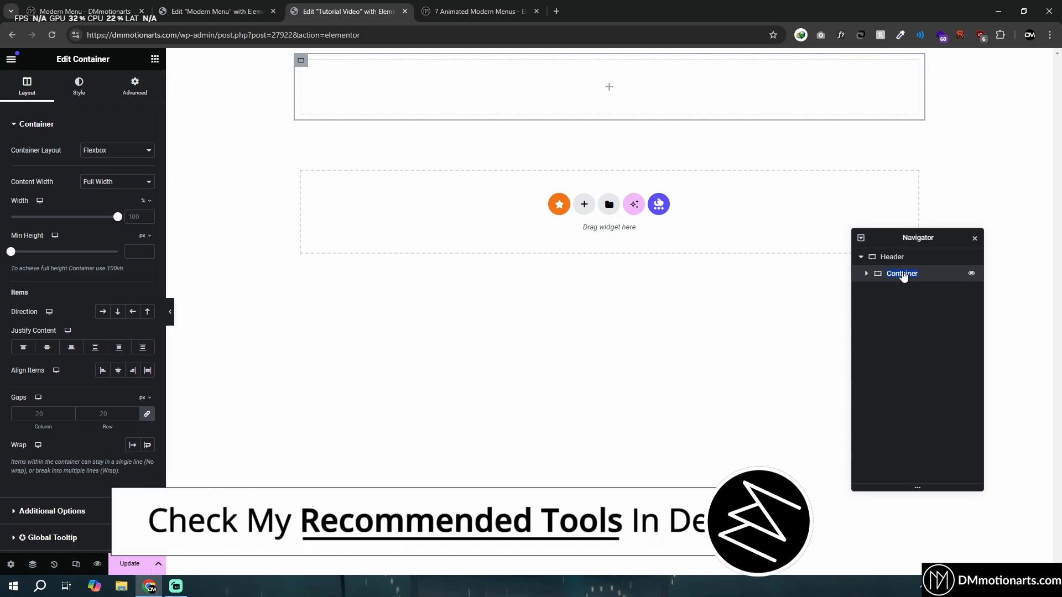
click(884, 258)
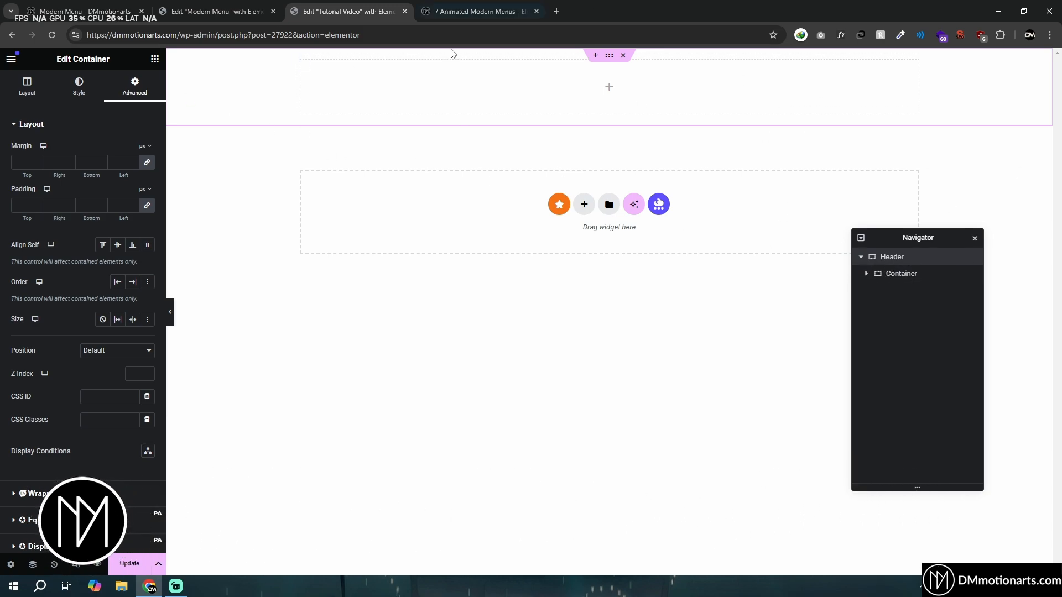
click(906, 276)
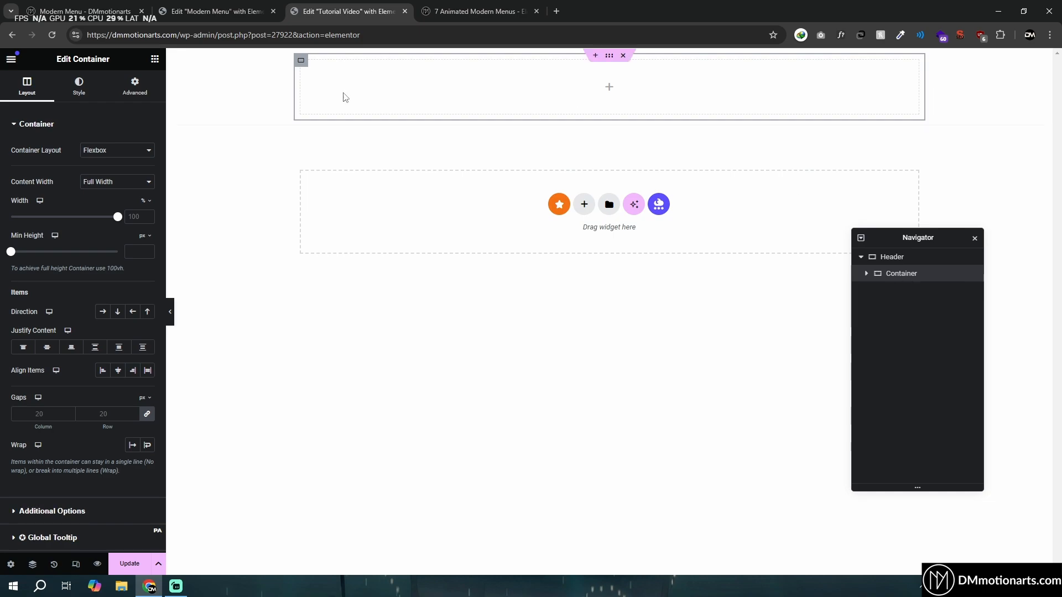
double_click(910, 275)
Step: Copy the width min(320px, 97%) from the Modern Menu page's Menu Full 2 container into the new Menu container as a custom width
click(219, 10)
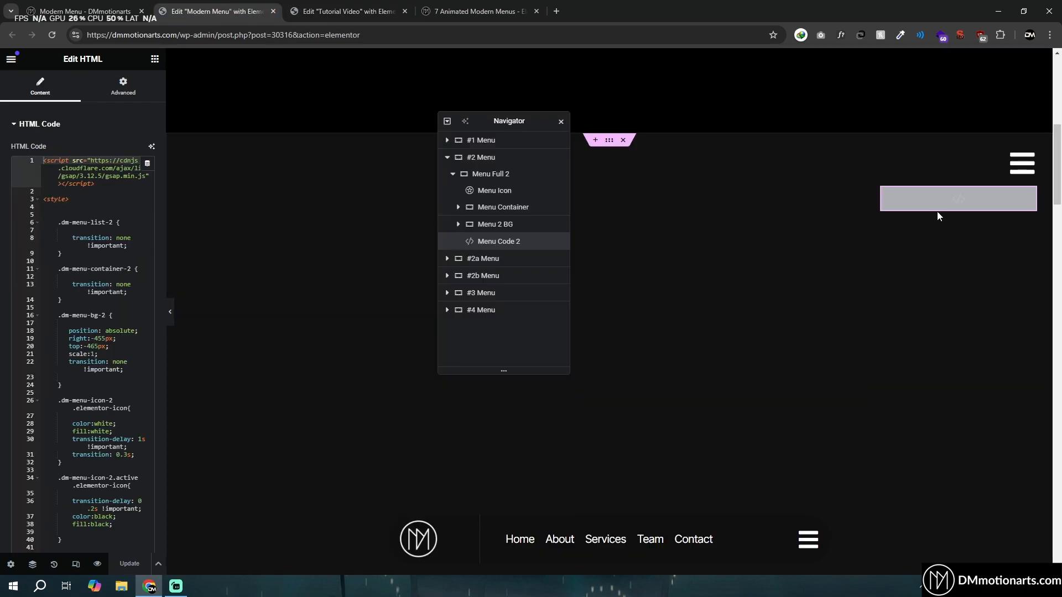
click(511, 207)
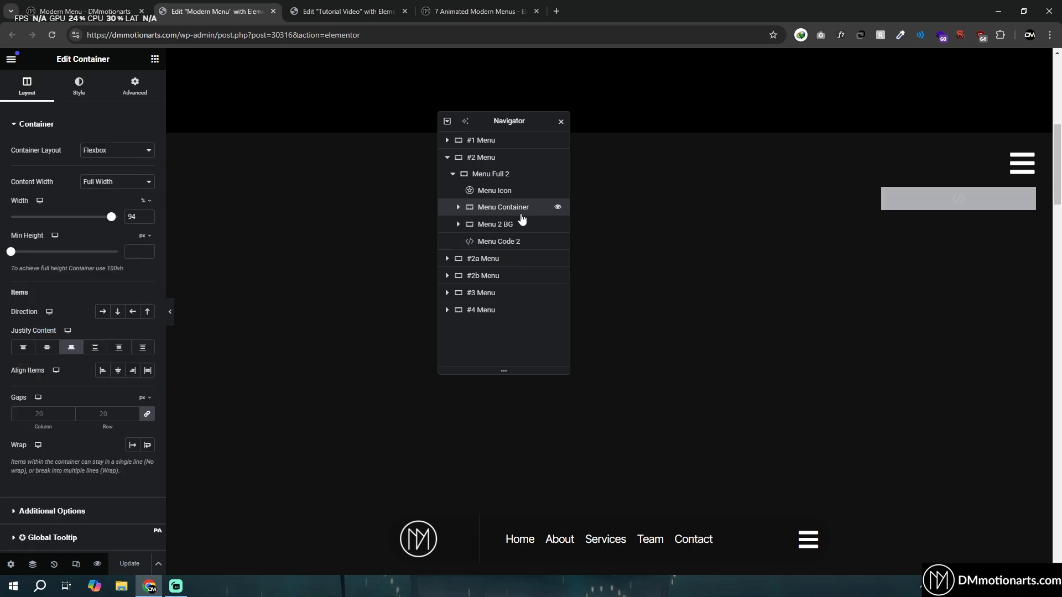
click(504, 173)
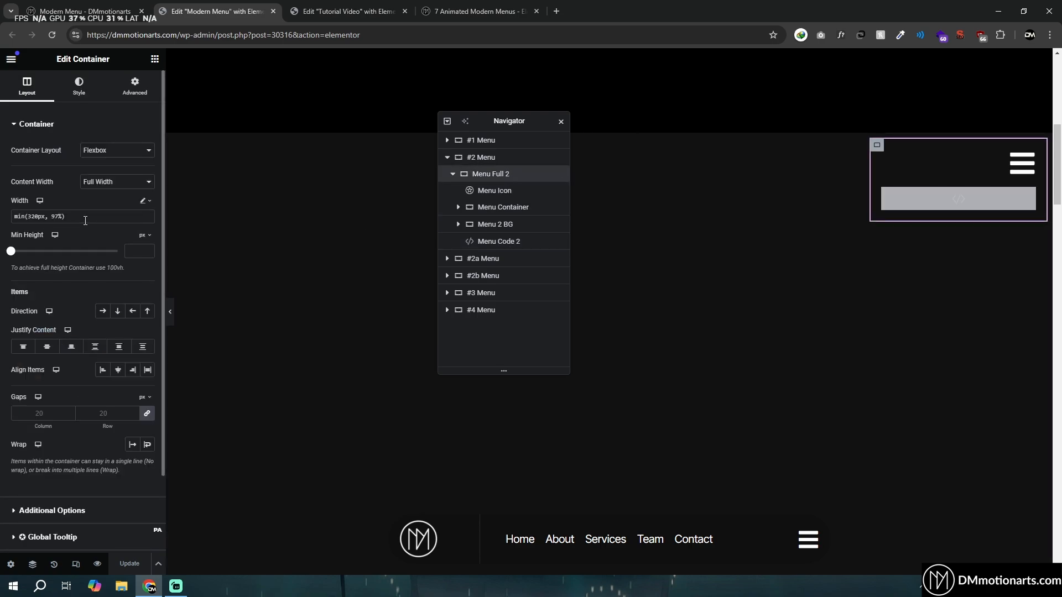
triple_click(34, 216)
key(ctrl+c)
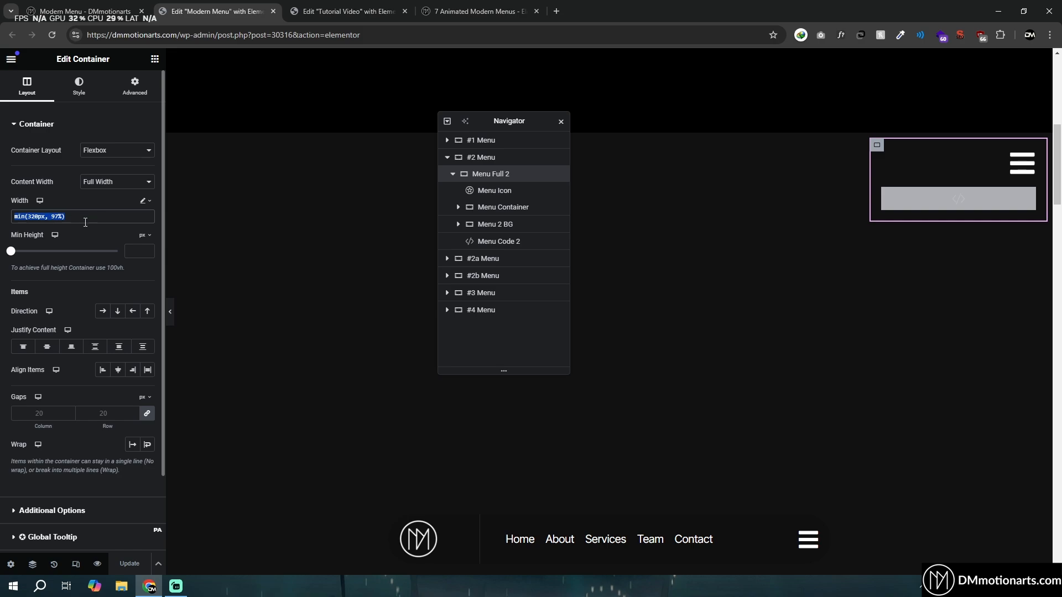
click(366, 5)
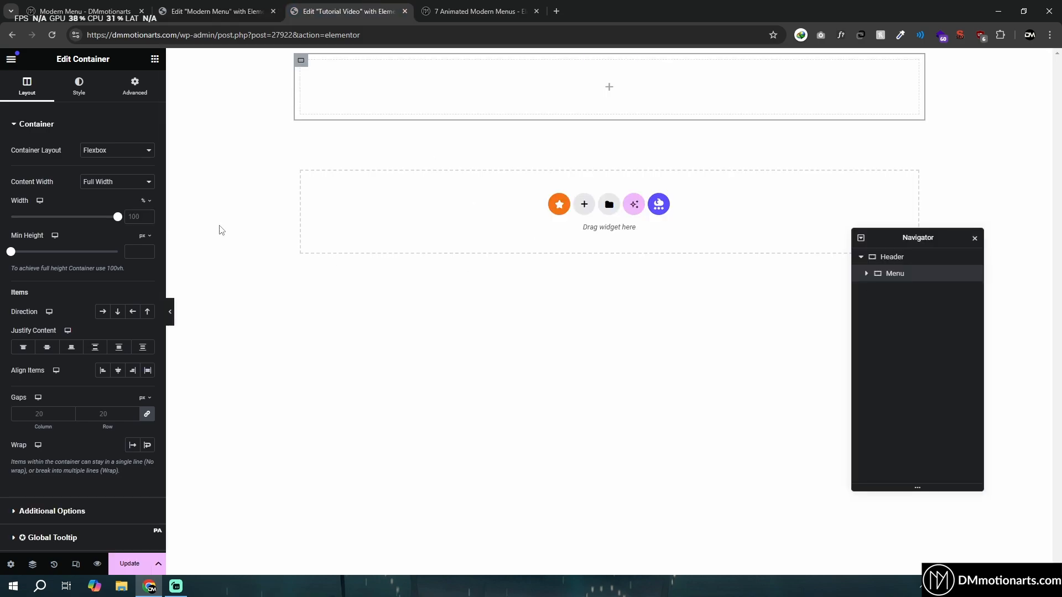
click(145, 201)
click(143, 288)
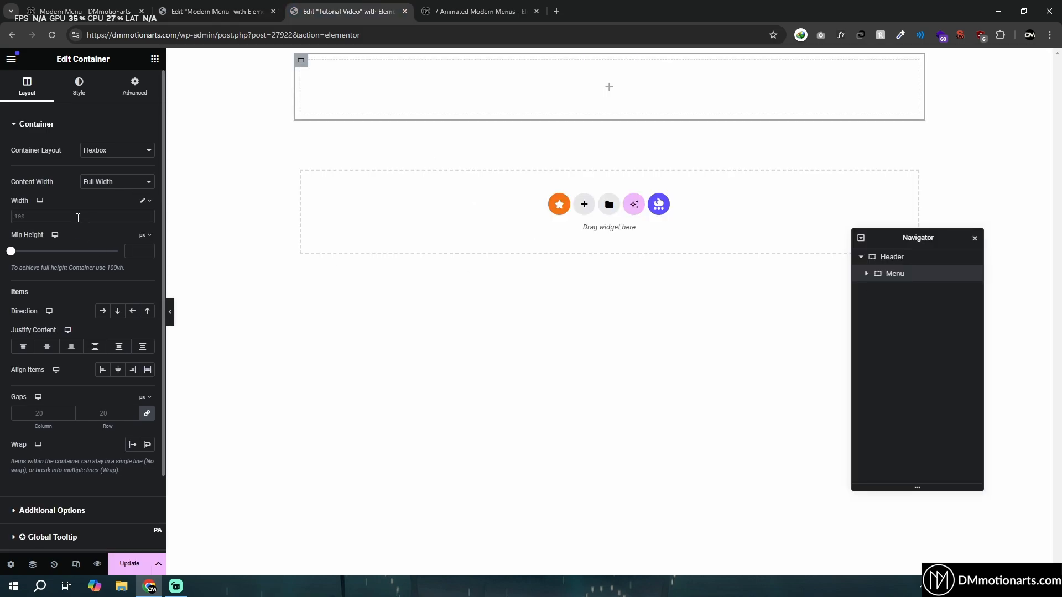
click(78, 217)
key(ctrl+v)
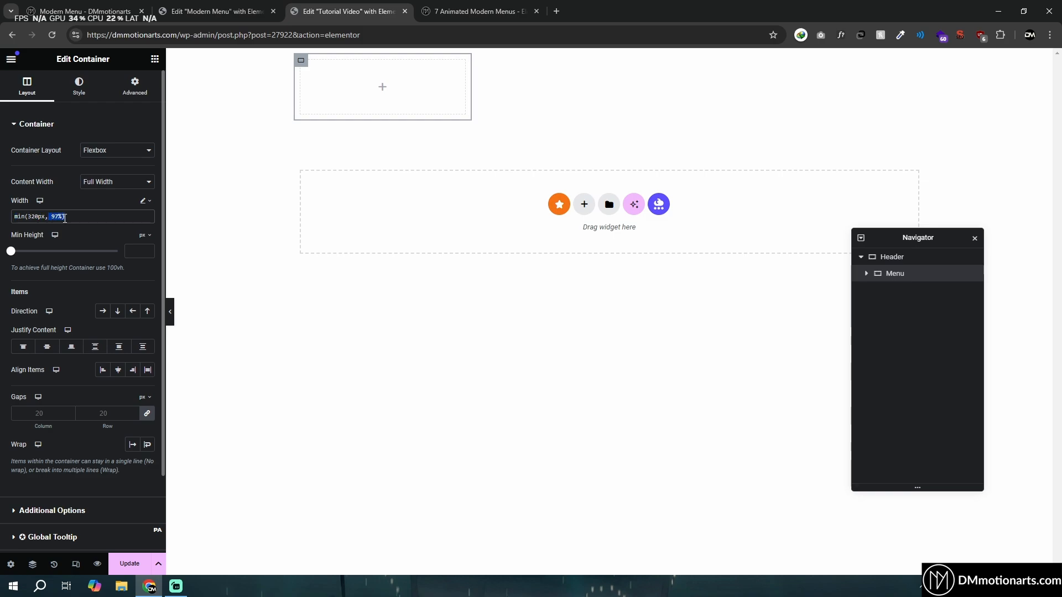
Step: Change the Menu container's custom width to min(320px, 98%)
click(76, 219)
drag(51, 217, 2, 223)
click(71, 220)
click(32, 216)
click(74, 219)
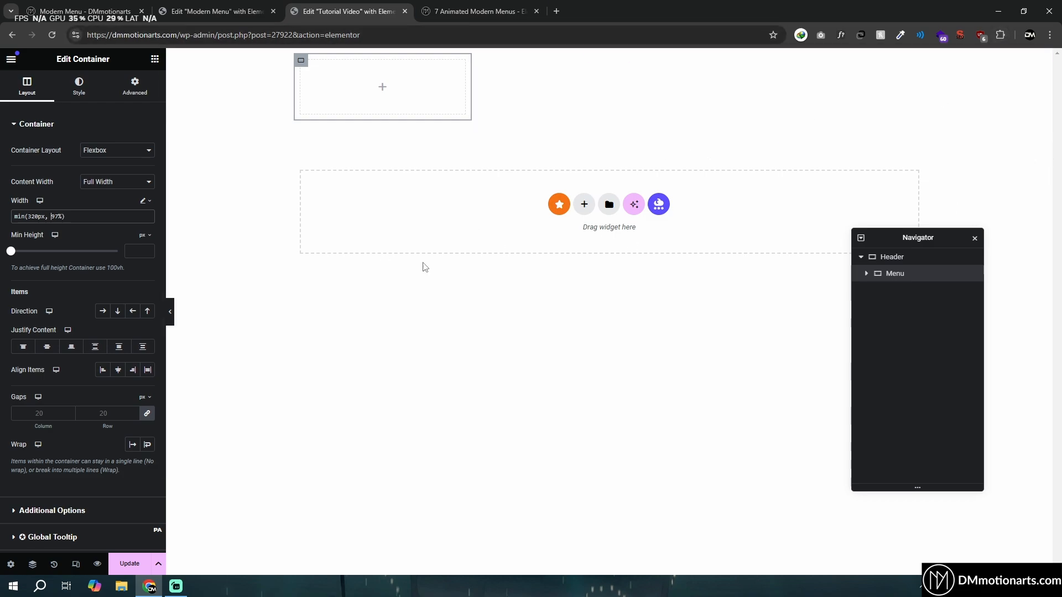
click(45, 216)
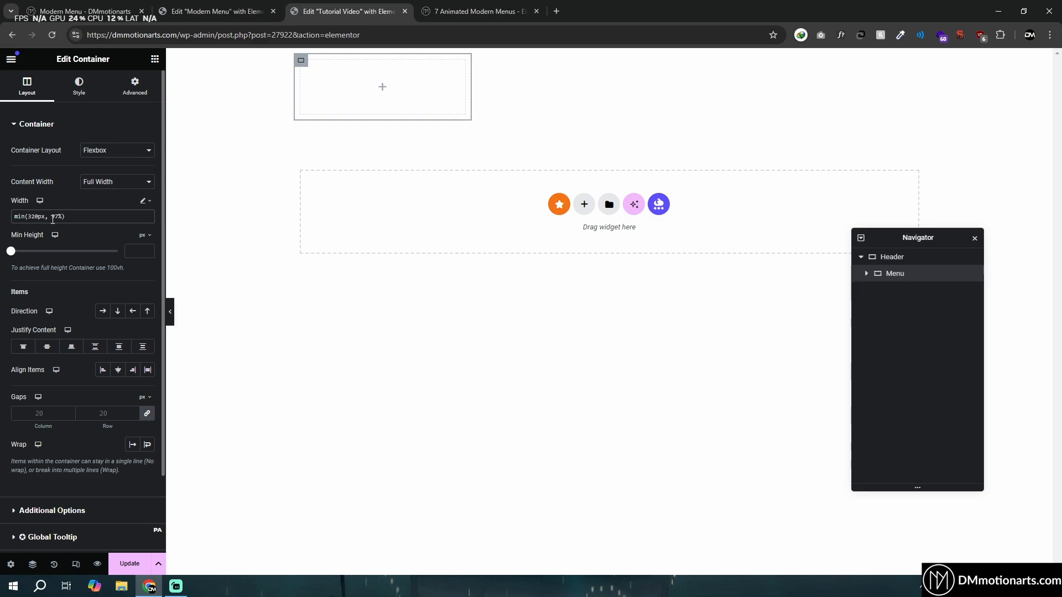
double_click(27, 217)
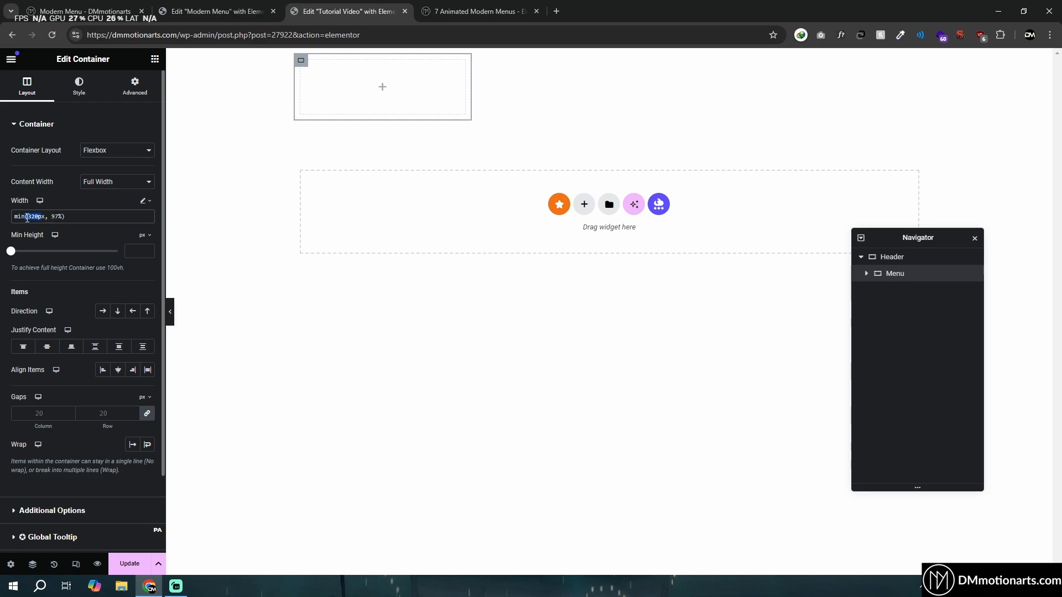
click(60, 217)
key(BackSpace)
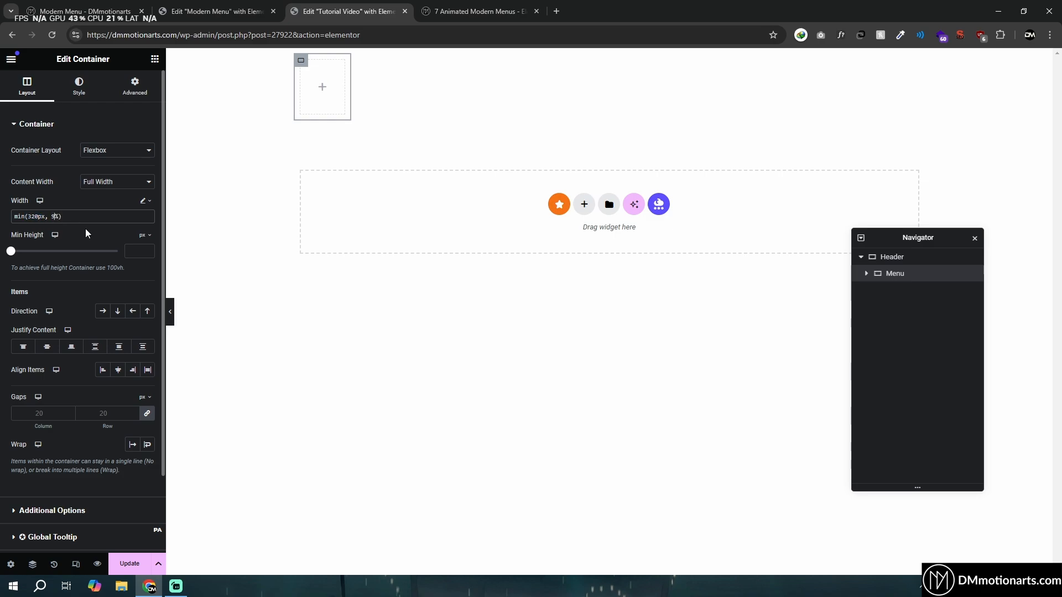
text(8)
drag(51, 218, 61, 218)
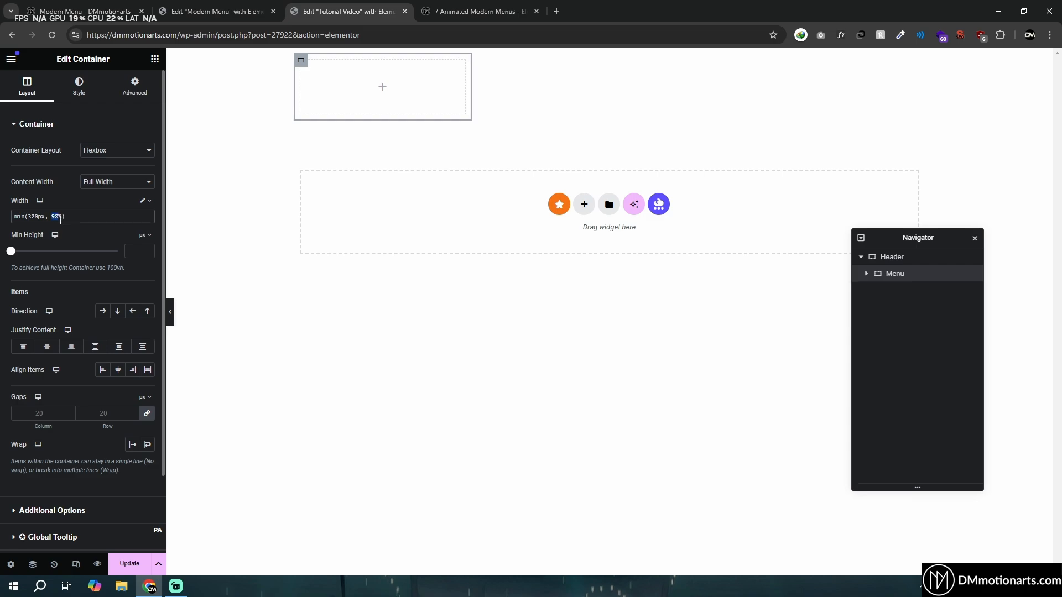
click(61, 218)
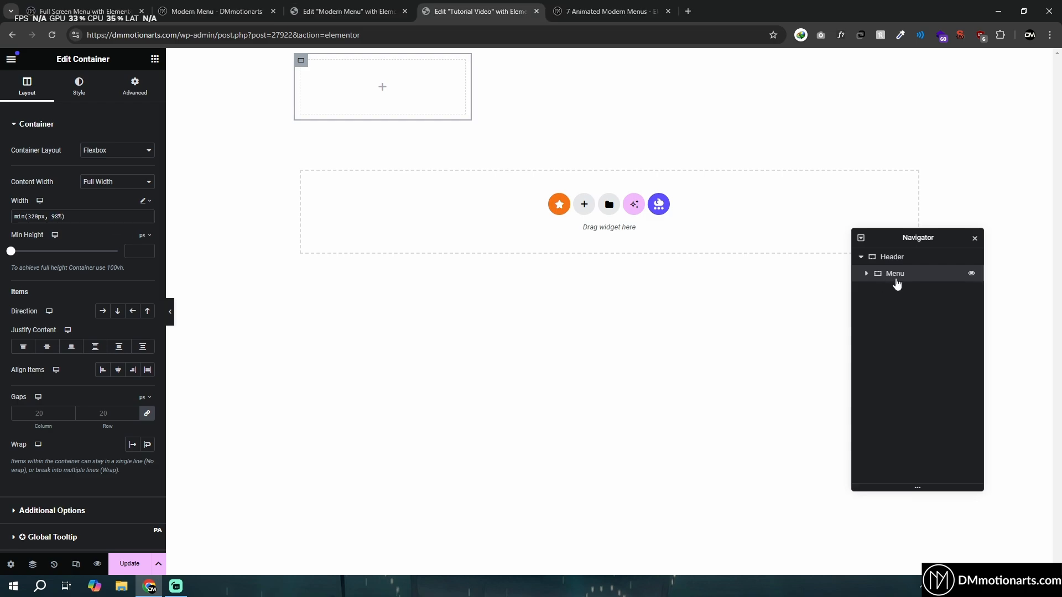
Step: Add an Icon widget inside the Menu container and set its icon to Bars from the icon library
click(155, 60)
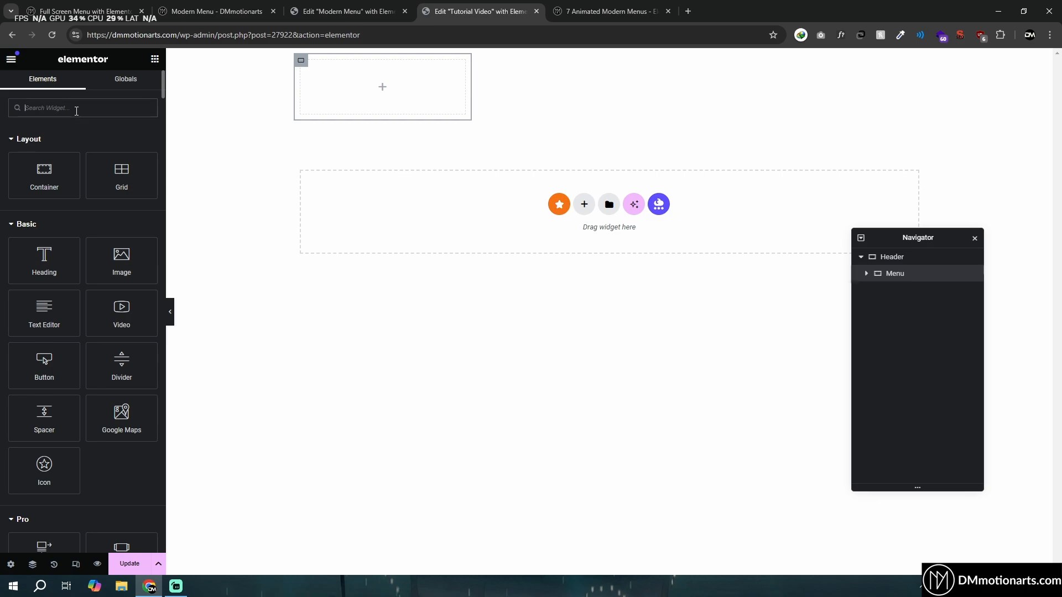
text(icon)
drag(48, 152, 387, 90)
click(100, 183)
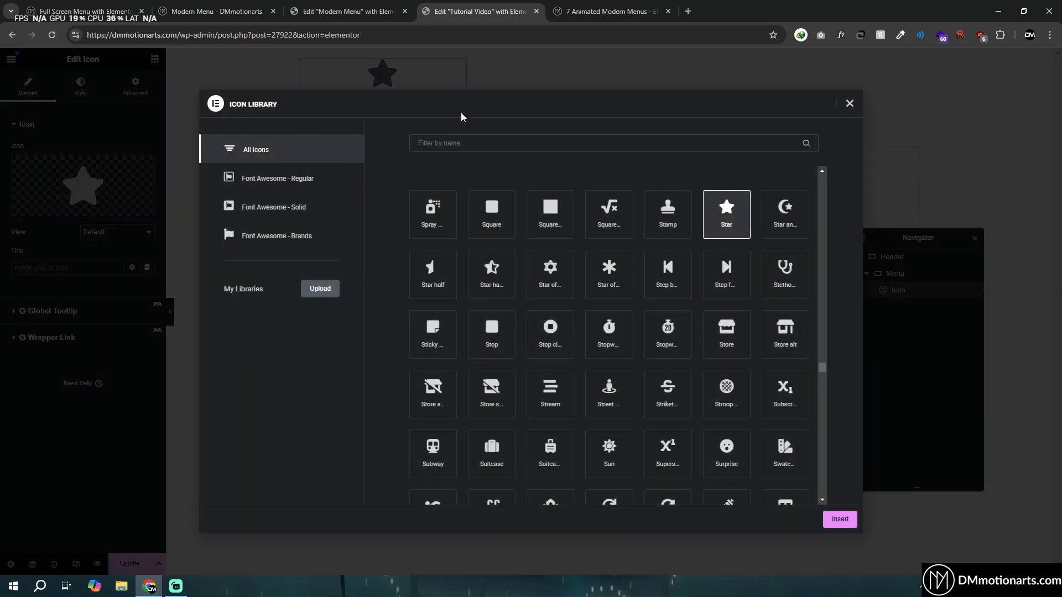
text(bar)
click(554, 216)
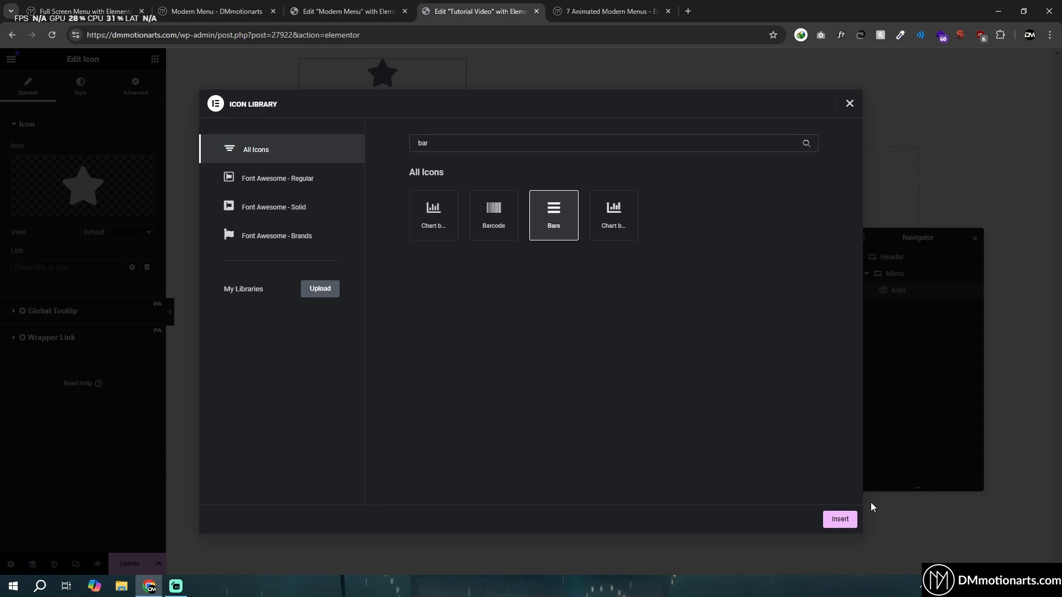
click(840, 519)
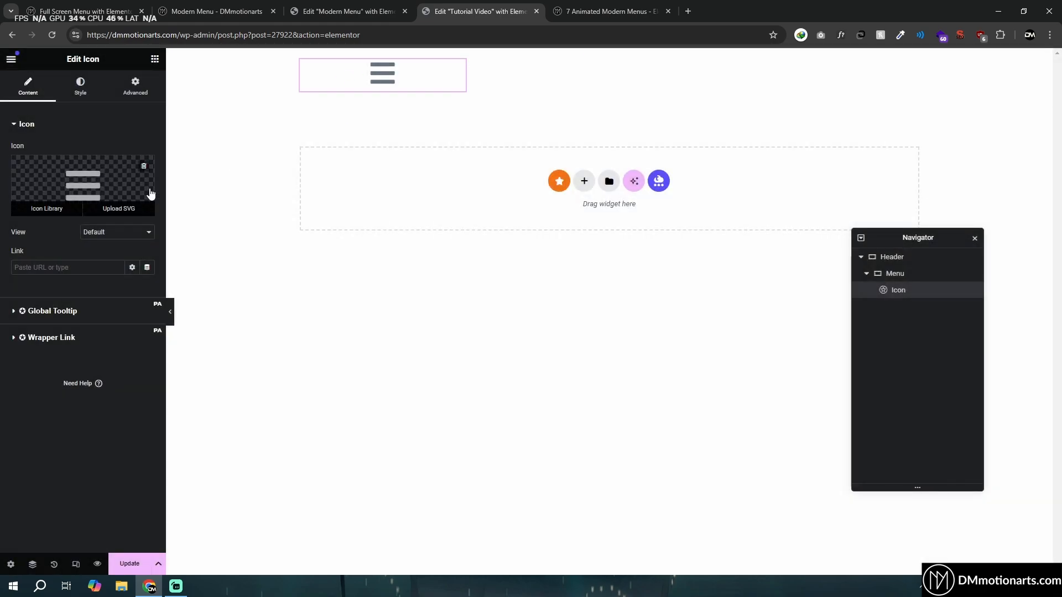
Step: Unlink the icon's margin values and set its bottom margin to -10 px
click(135, 86)
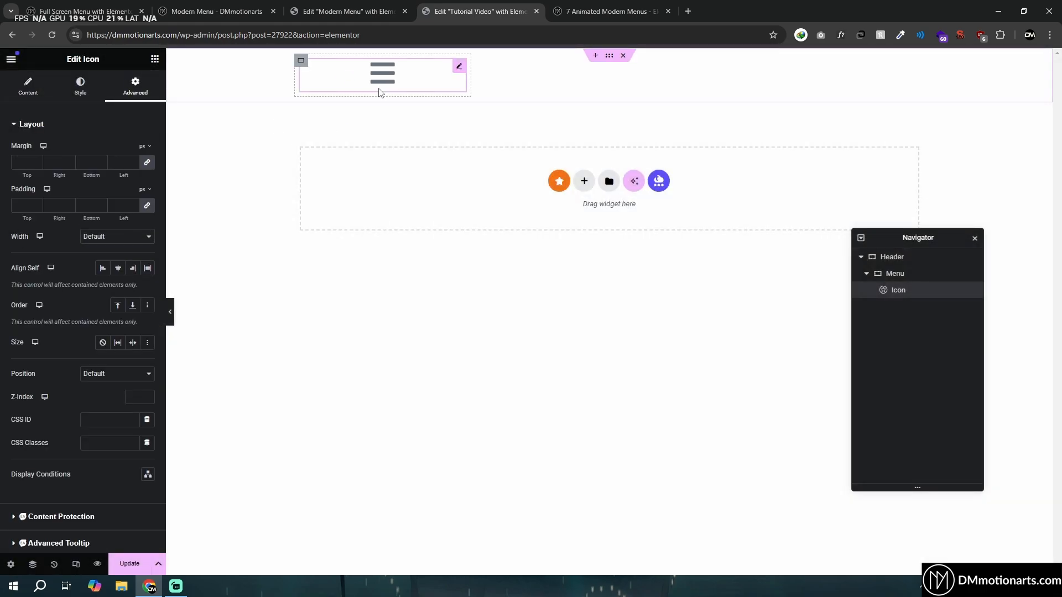
click(146, 163)
double_click(94, 163)
text(-10)
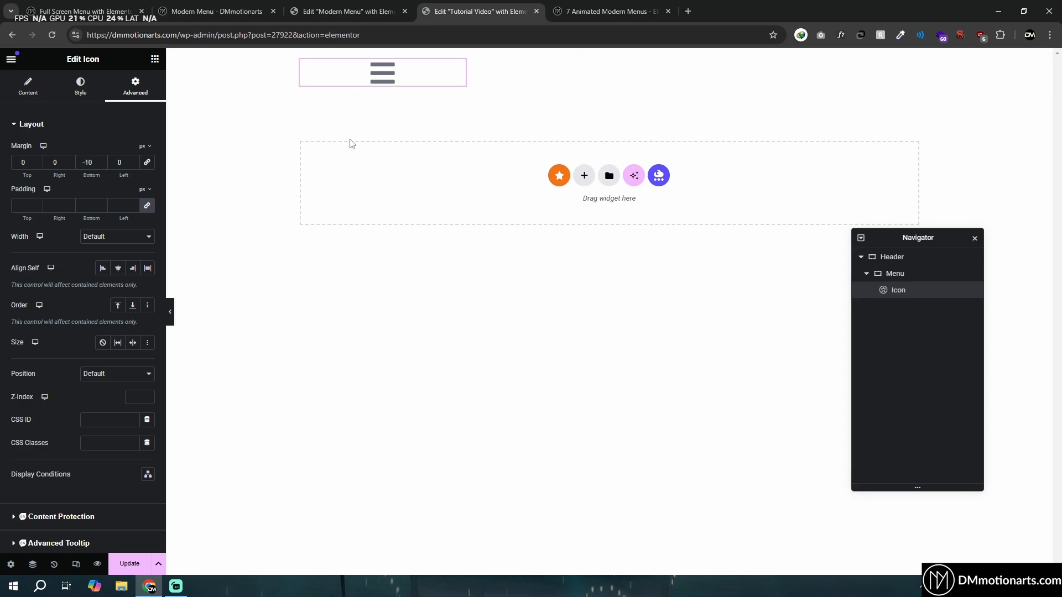
Step: Try a custom red primary color, #FF2525, on the bars icon and clear it again
click(33, 94)
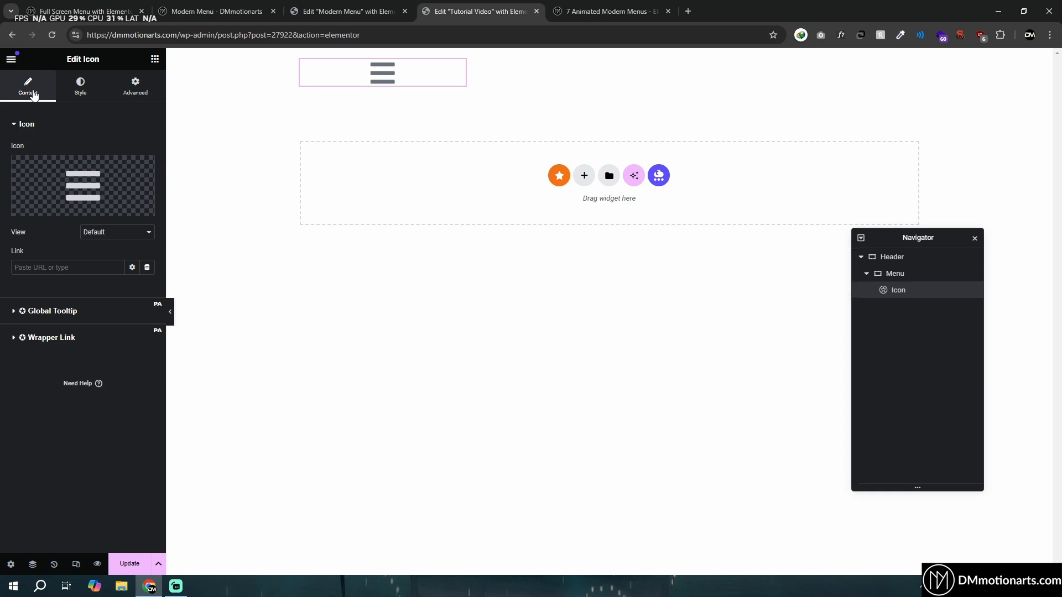
click(77, 90)
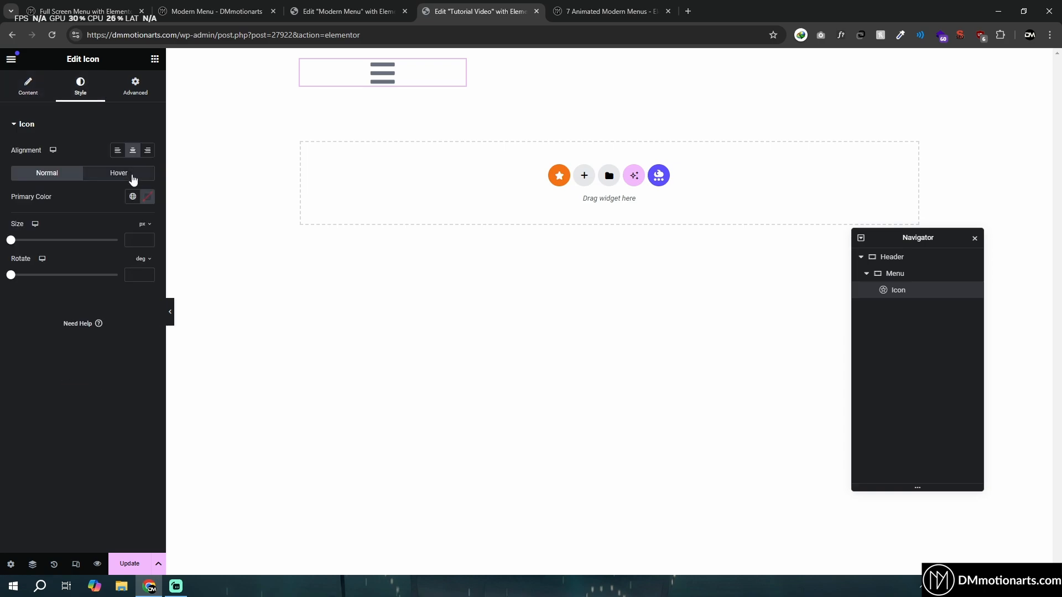
click(143, 198)
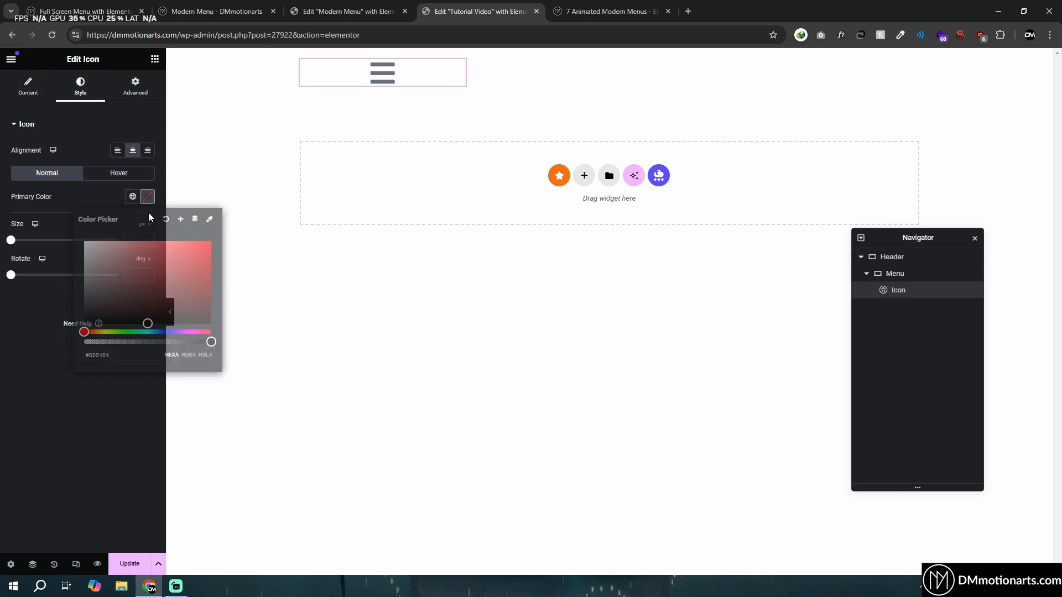
drag(156, 242, 192, 241)
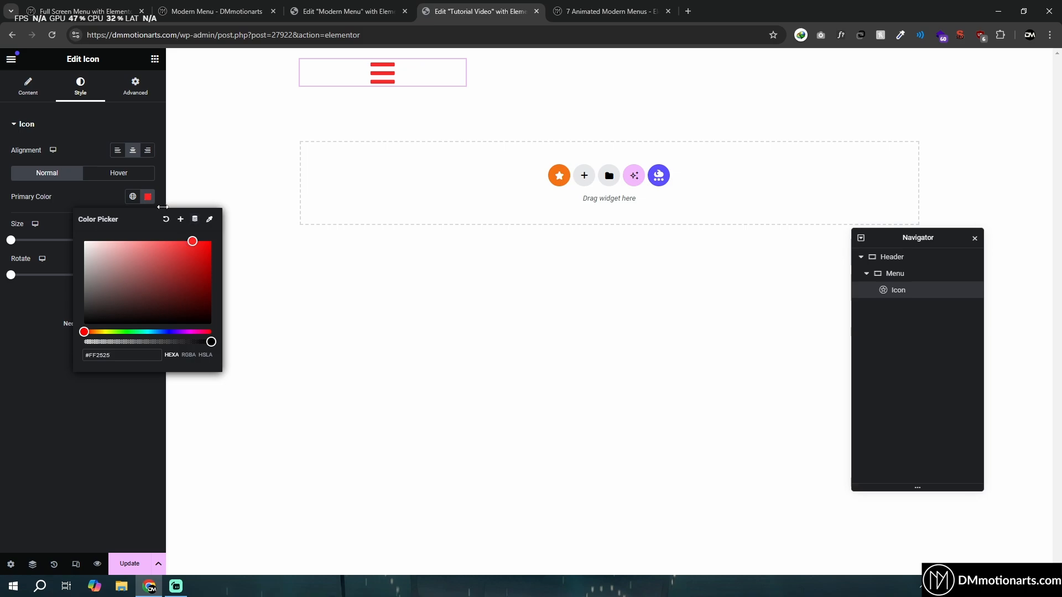
click(165, 219)
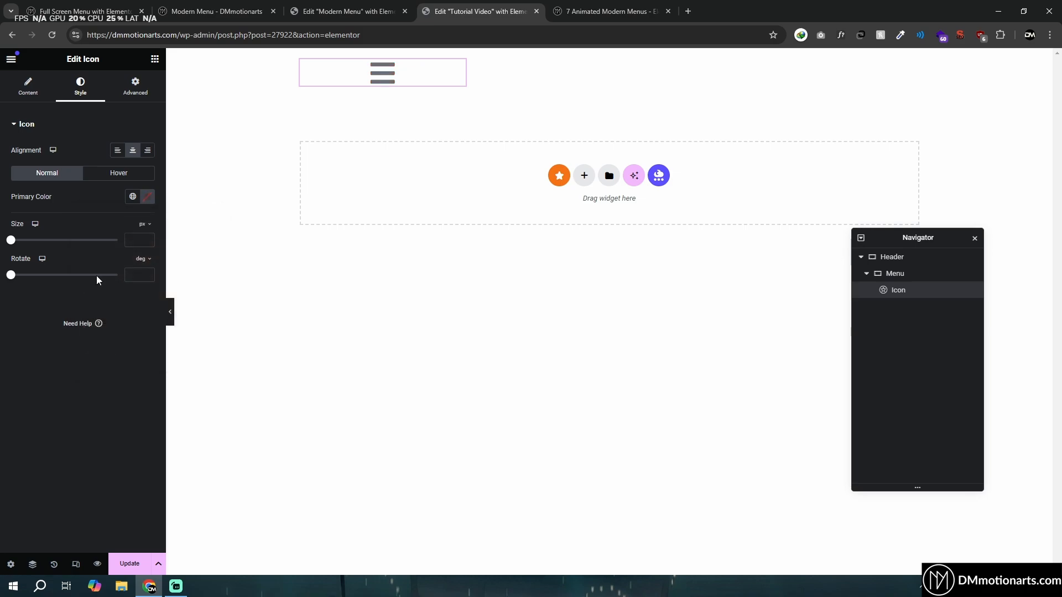
Step: Try the global Primary color on the bars icon and reset it to the default
click(133, 197)
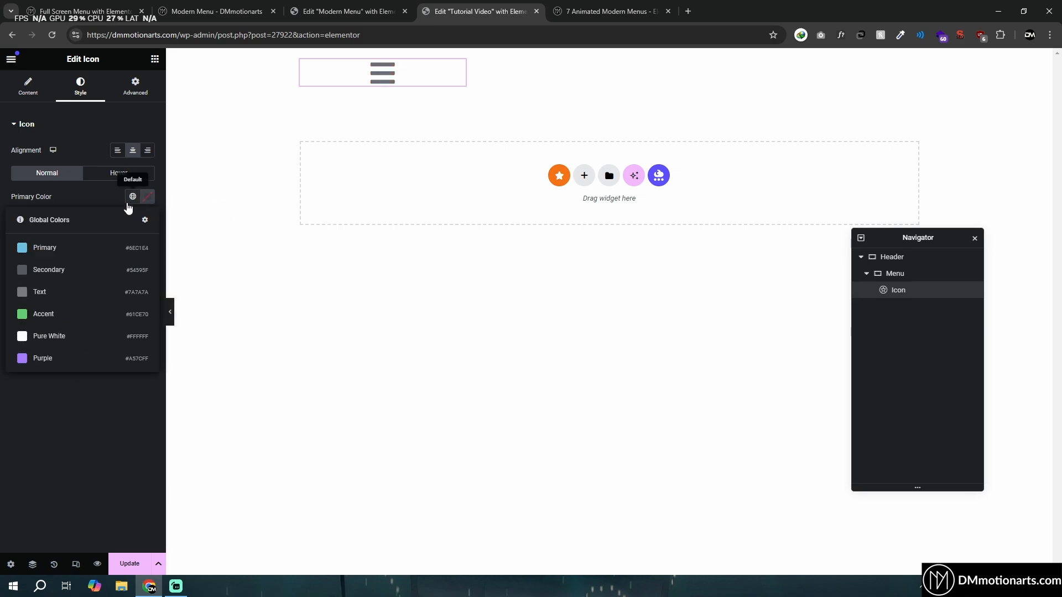
click(56, 247)
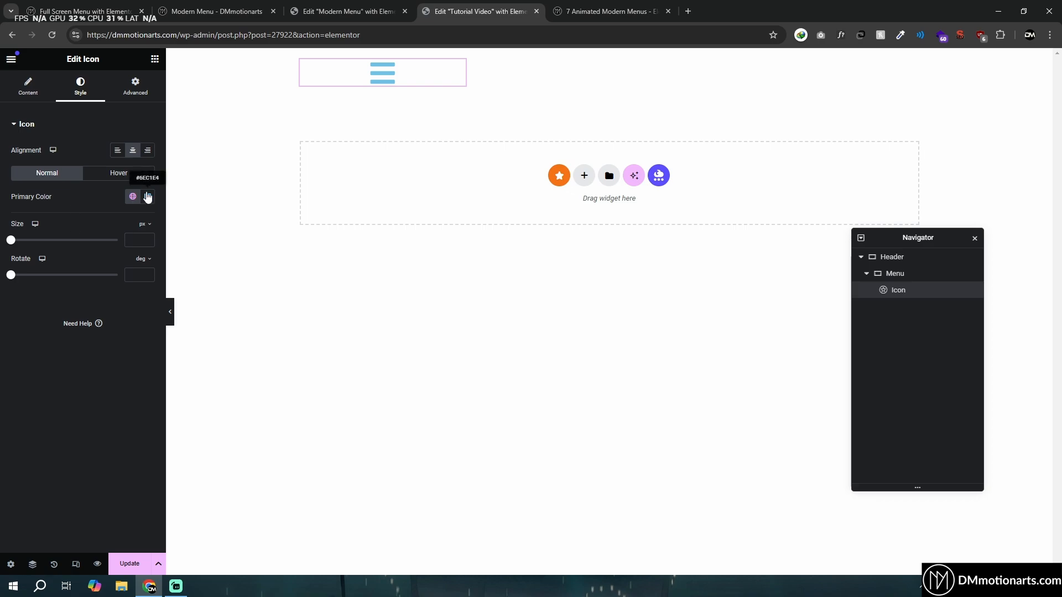
click(147, 197)
click(165, 220)
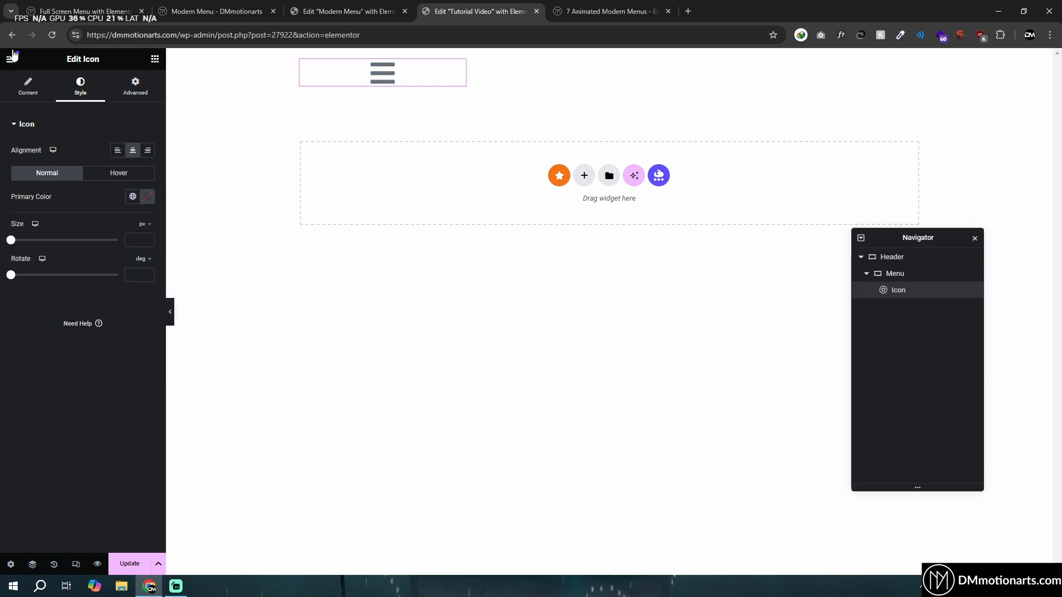
Step: Open Elementor's General settings from the WordPress dashboard in a new tab and examine the Disable Default Colors and Disable Default Fonts options
click(608, 11)
mouse_move(59, 58)
middle_click(48, 80)
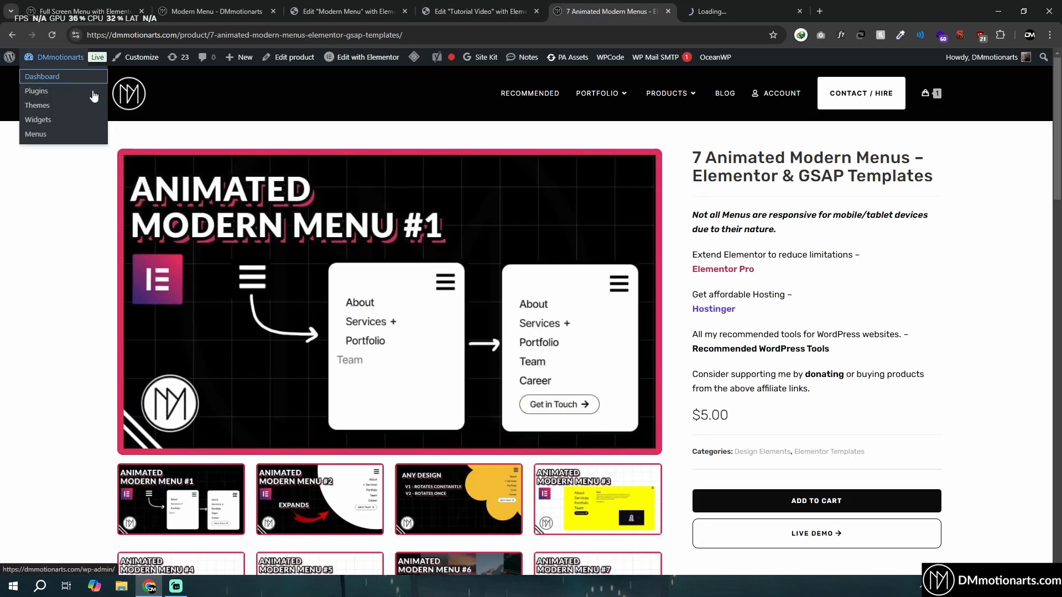
key(ctrl+Tab)
mouse_move(41, 365)
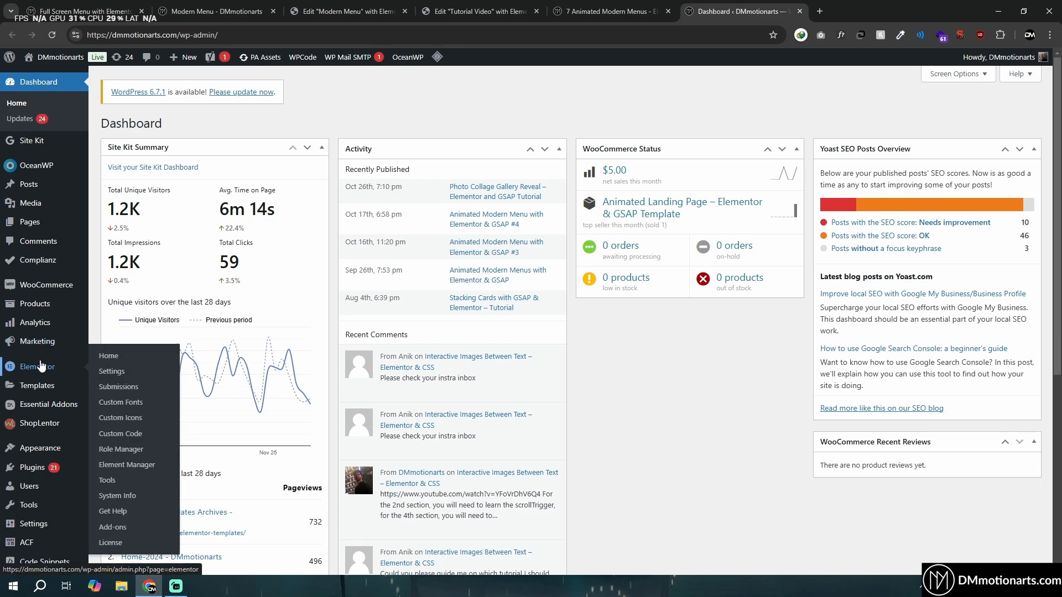
click(126, 373)
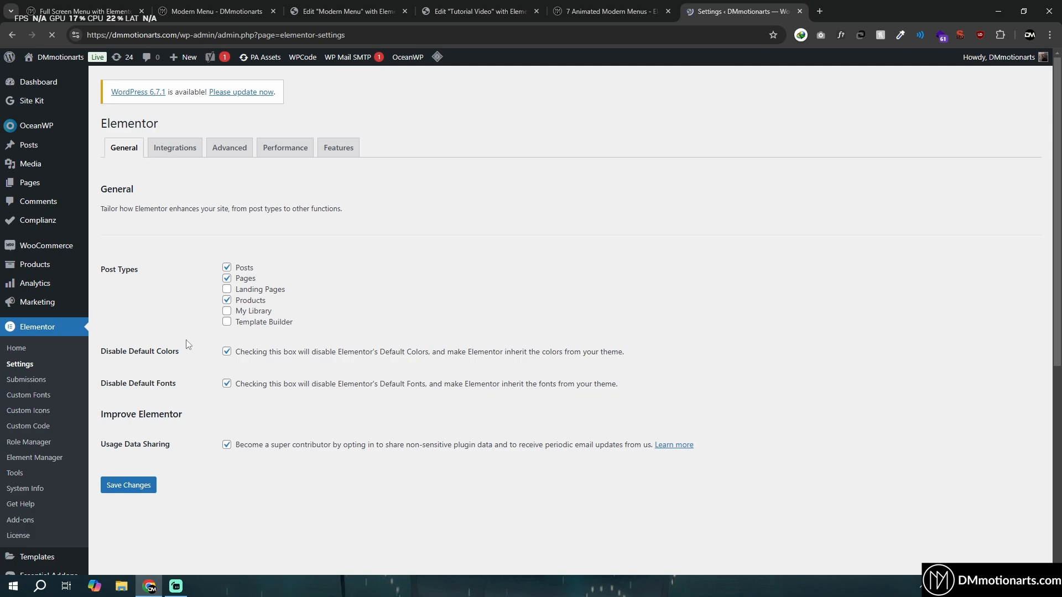
scroll(182, 348, down, 2)
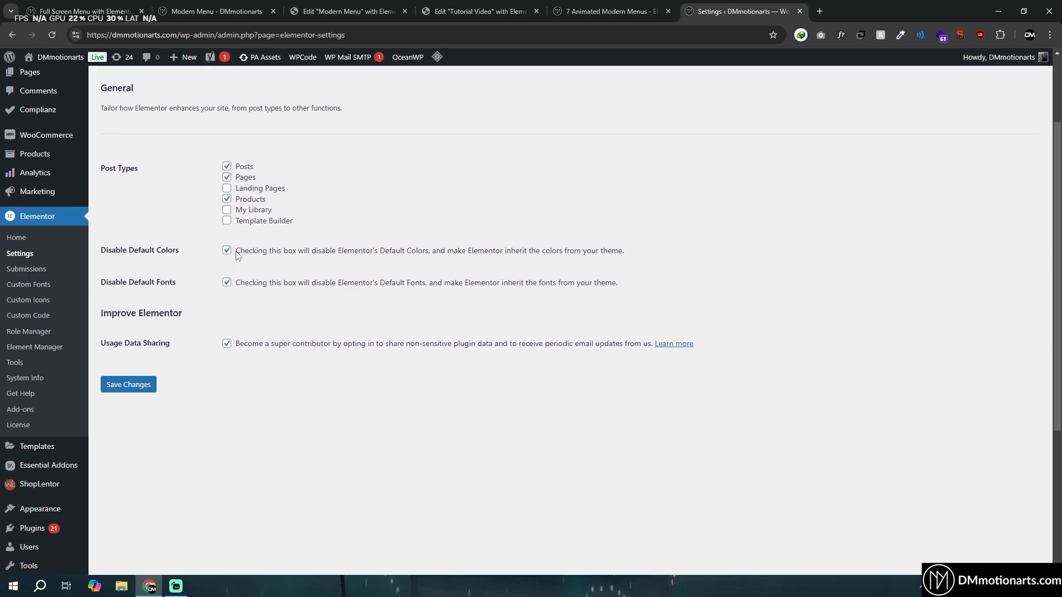
click(226, 281)
Step: Return to the Tutorial Video page editor, try a custom green primary color on the bars icon and clear it
click(448, 7)
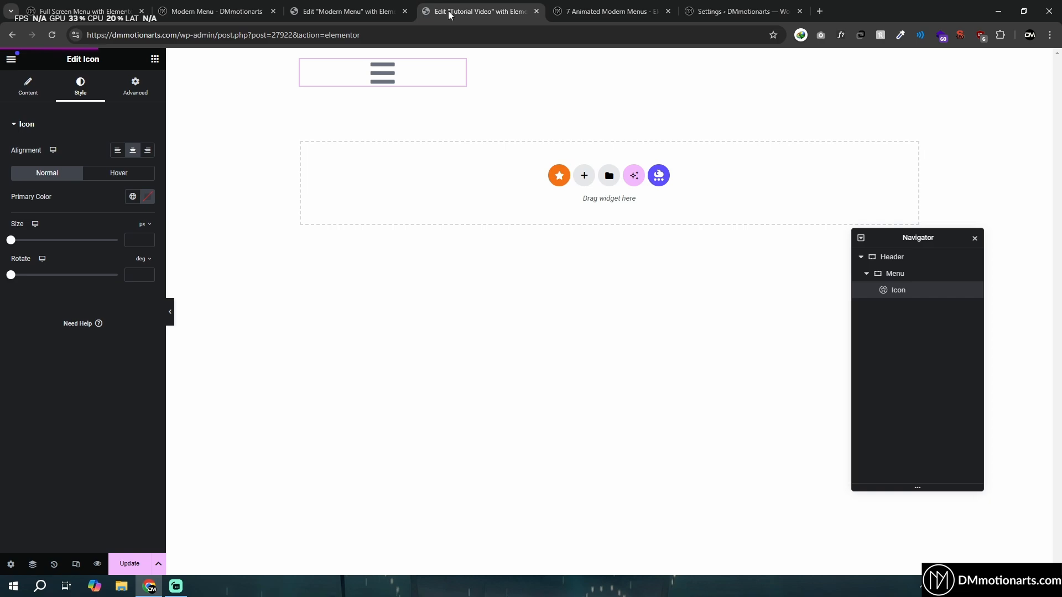
click(147, 196)
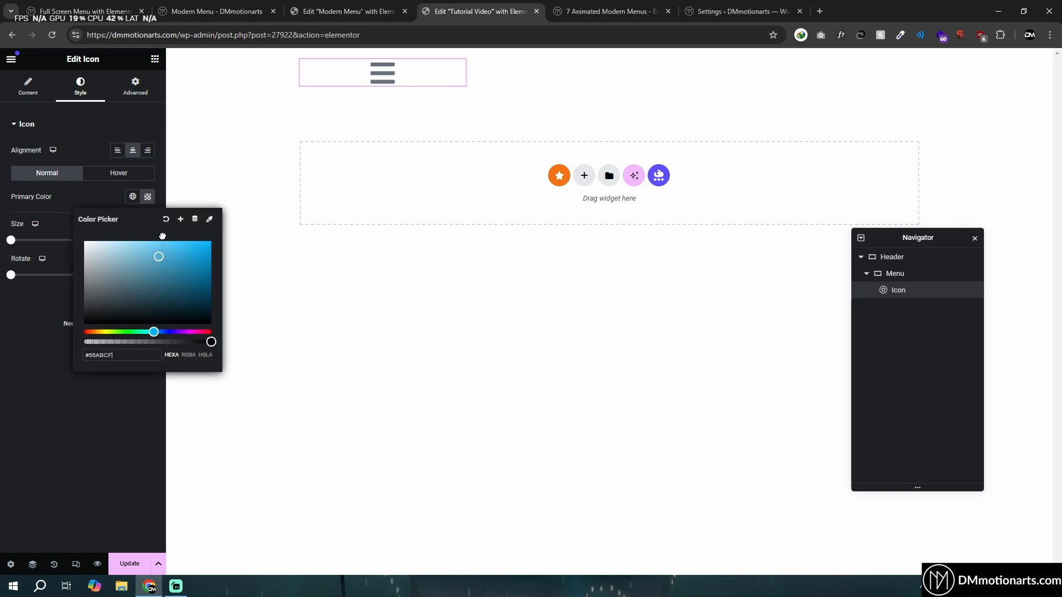
click(151, 197)
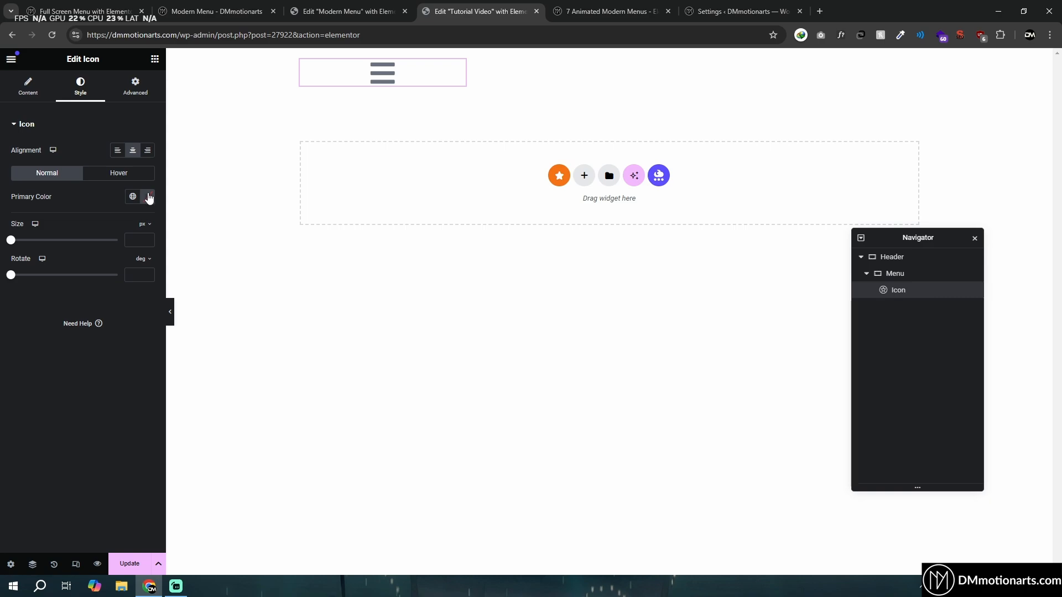
click(148, 197)
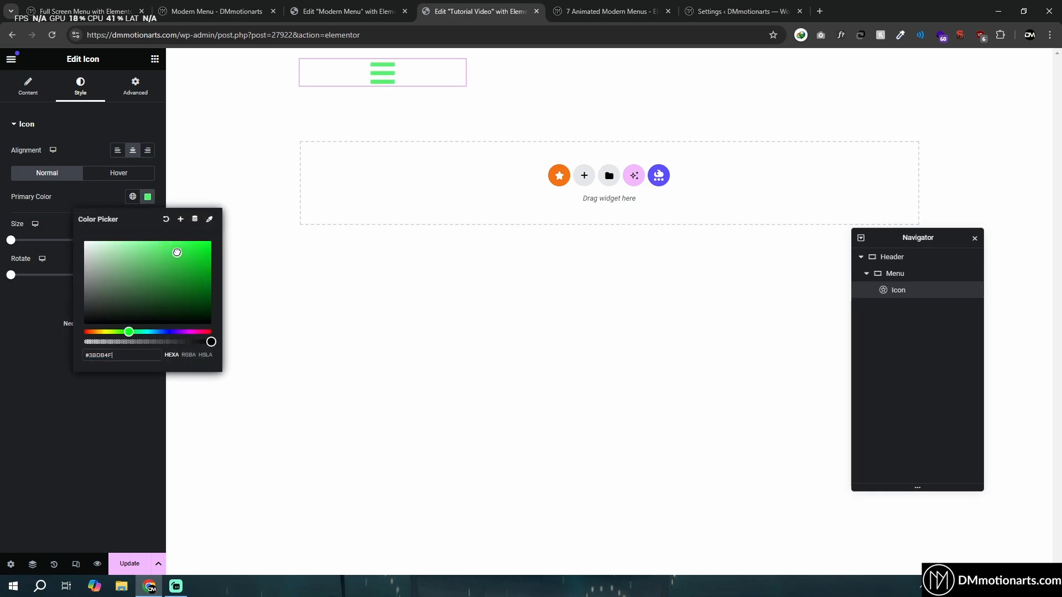
click(166, 219)
Step: Try the global Primary color on the icon once more and clear the color
click(136, 198)
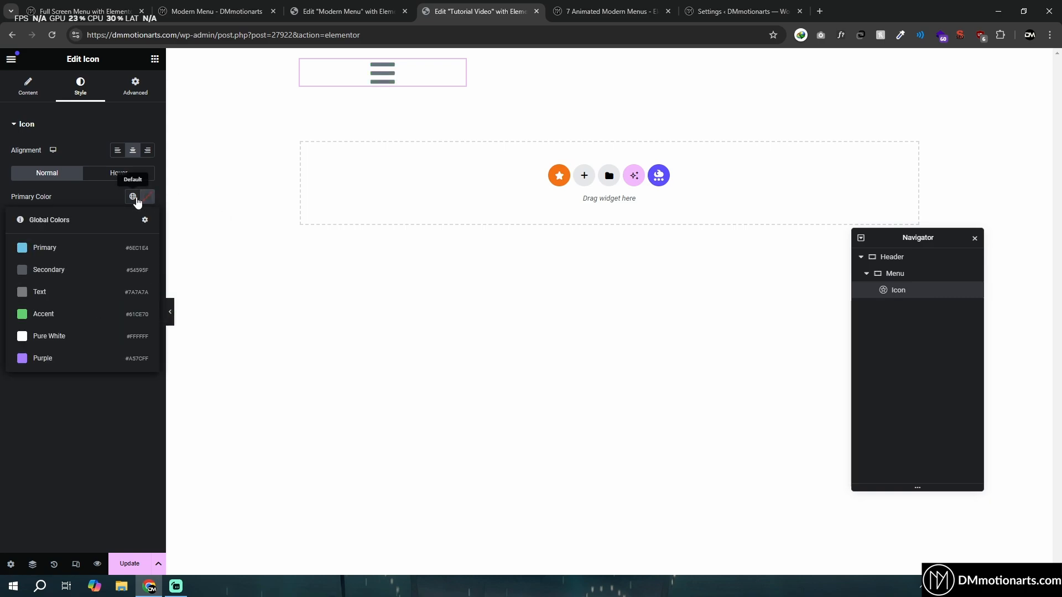
click(38, 248)
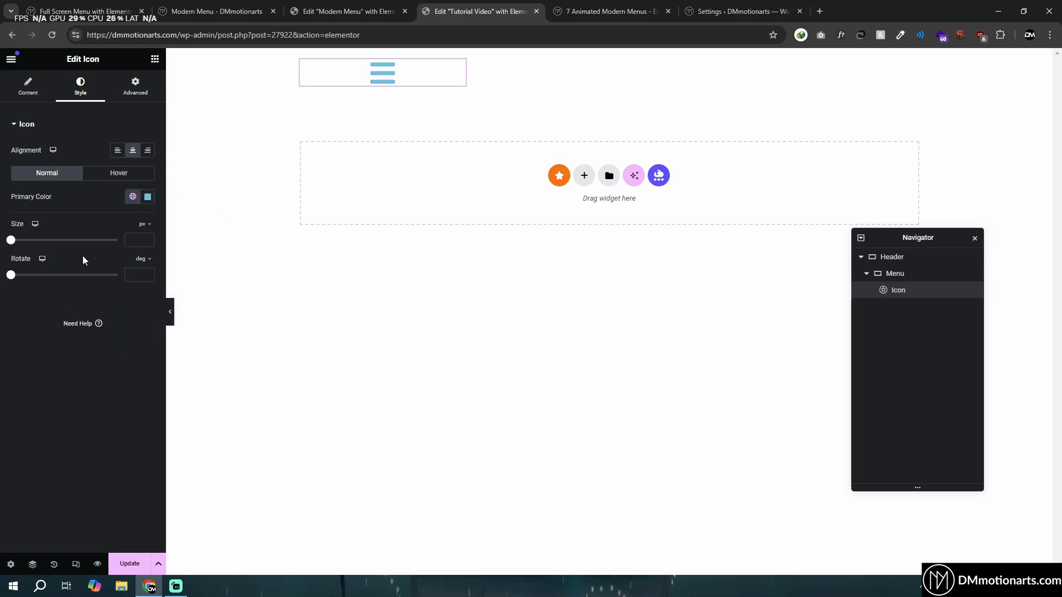
click(147, 197)
click(167, 224)
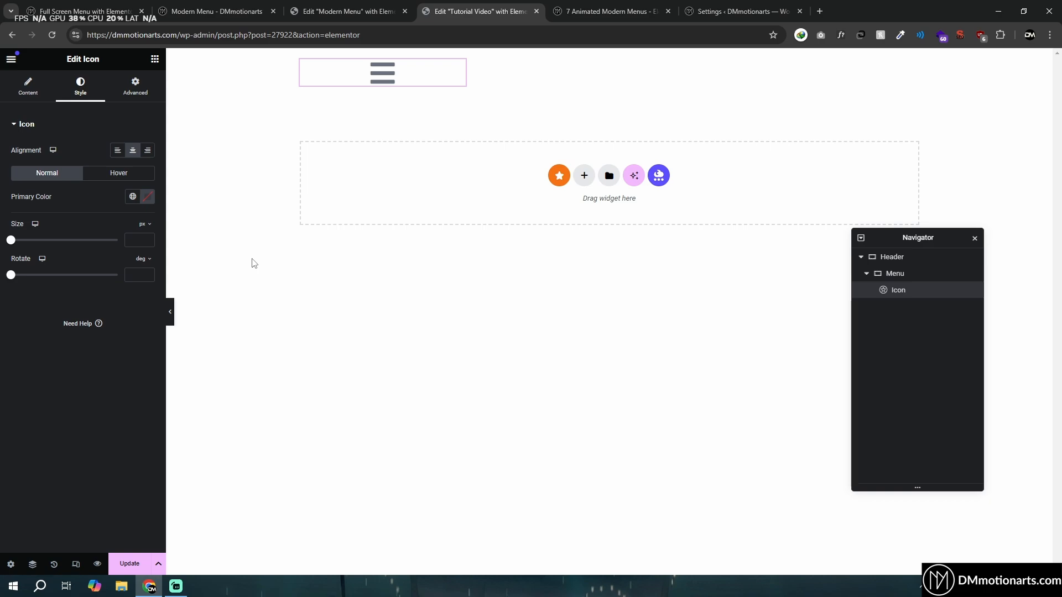
Step: Give the Menu container a classic pale yellow background and set the icon's self-alignment to End
click(891, 275)
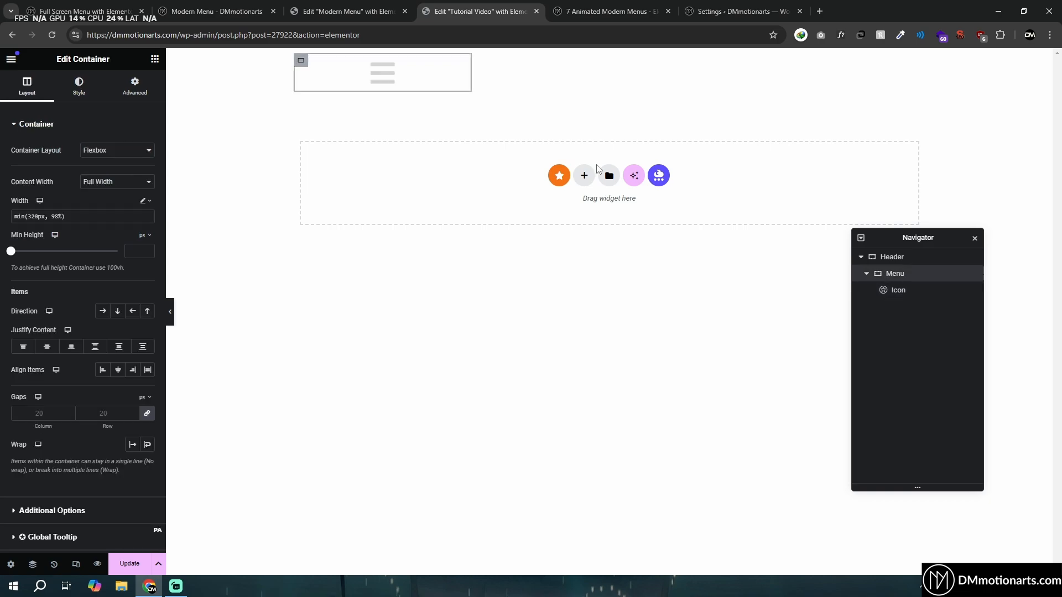
click(79, 87)
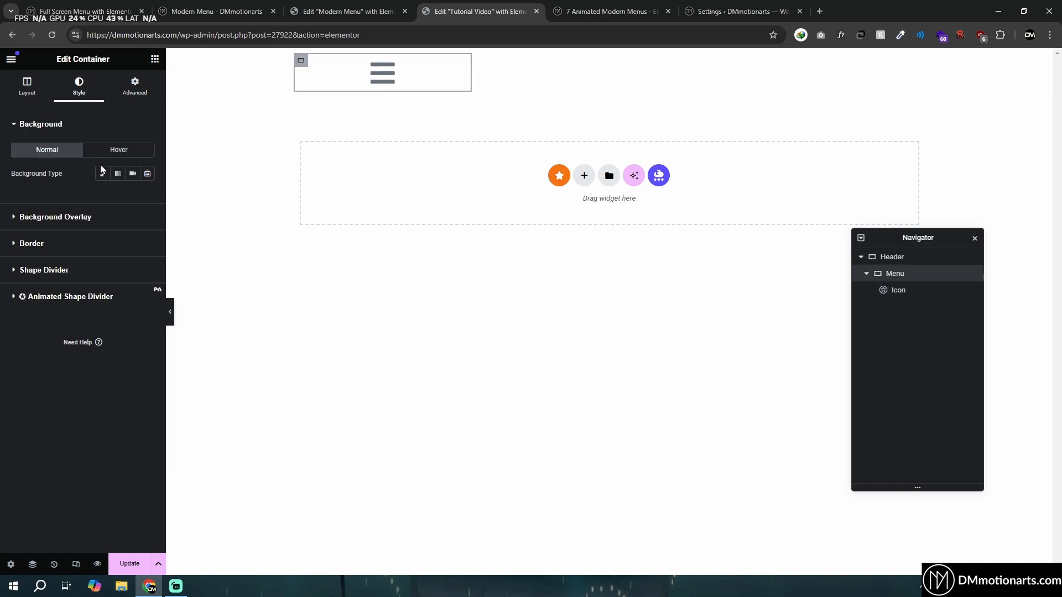
click(102, 174)
click(147, 197)
click(130, 245)
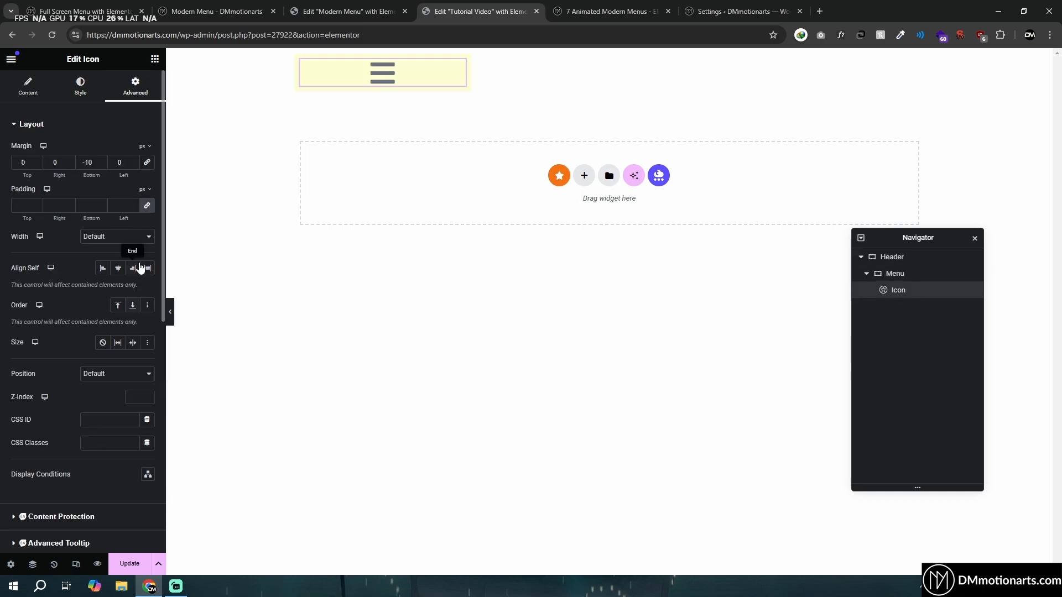
click(132, 268)
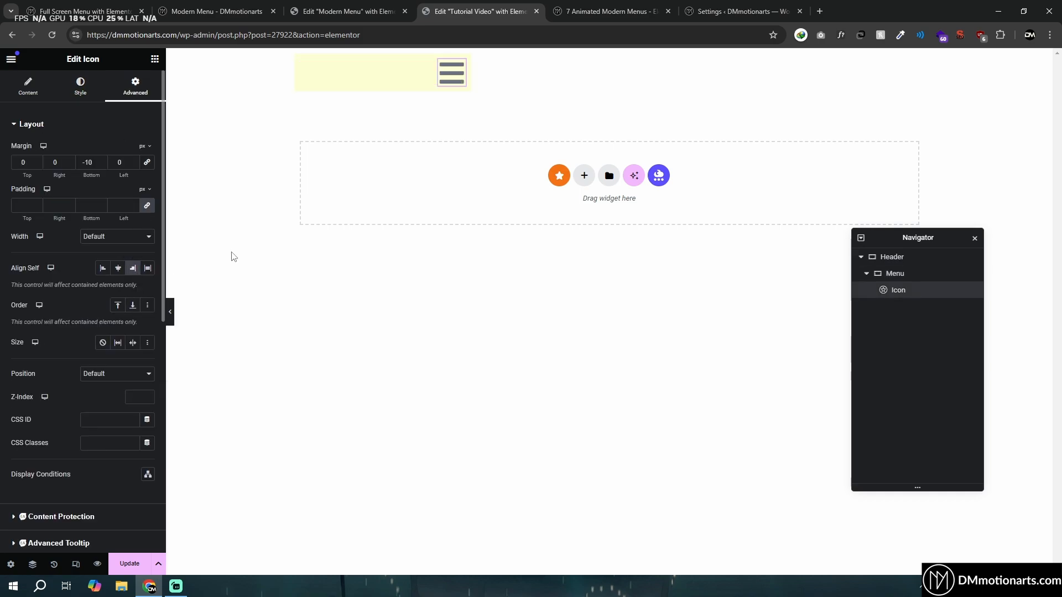
Step: Add a new container inside the Menu container below the icon and rename it "Menu Items"
click(900, 275)
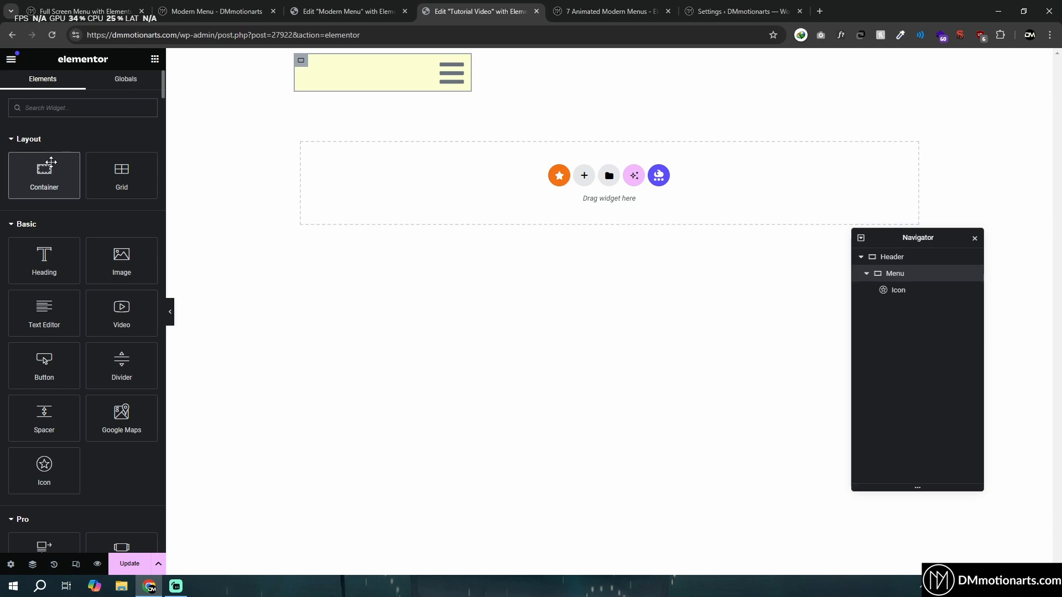
click(50, 161)
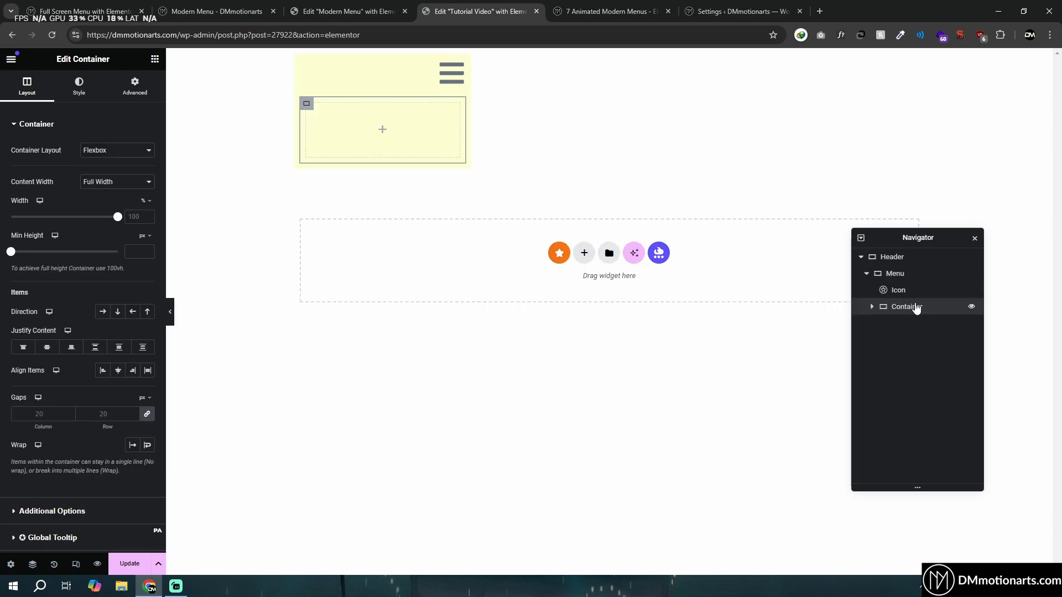
double_click(919, 308)
text(Menu Items)
key(Return)
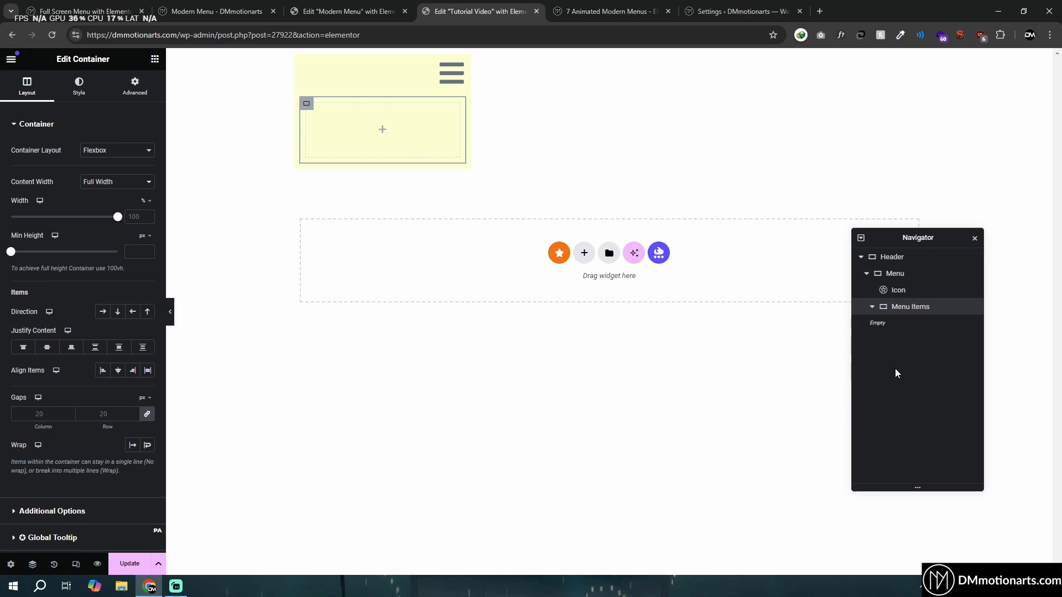
Step: Add a Heading widget inside the Menu Items container and set its HTML tag to p
click(155, 58)
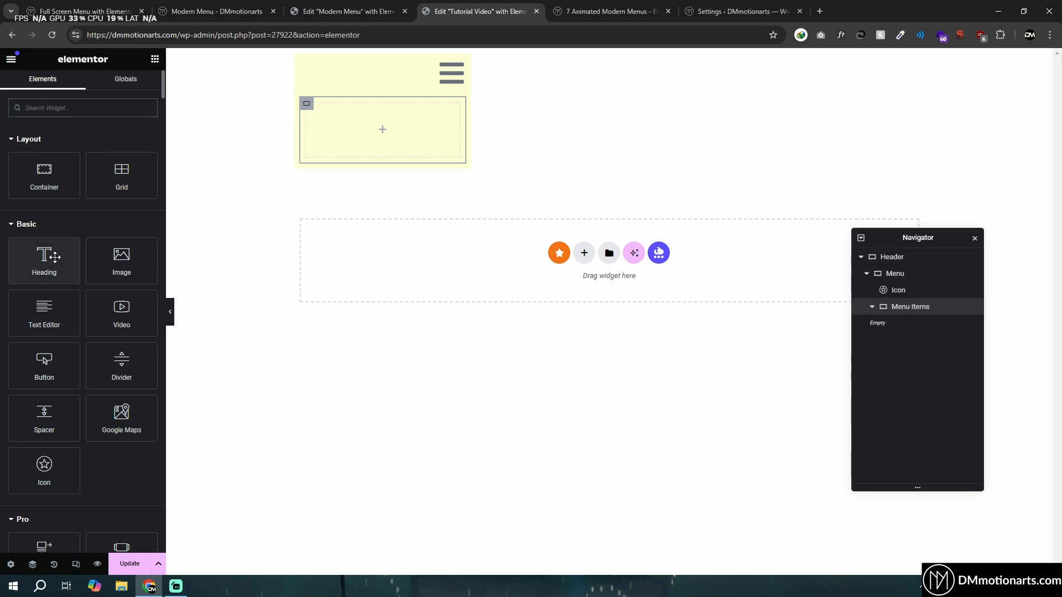
drag(47, 256, 400, 124)
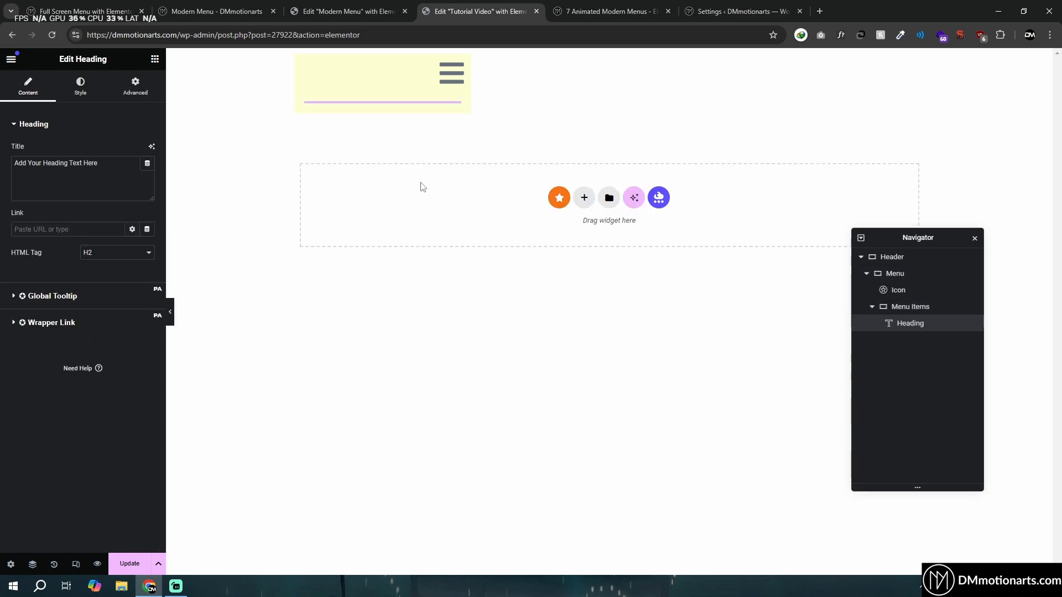
click(112, 254)
click(103, 371)
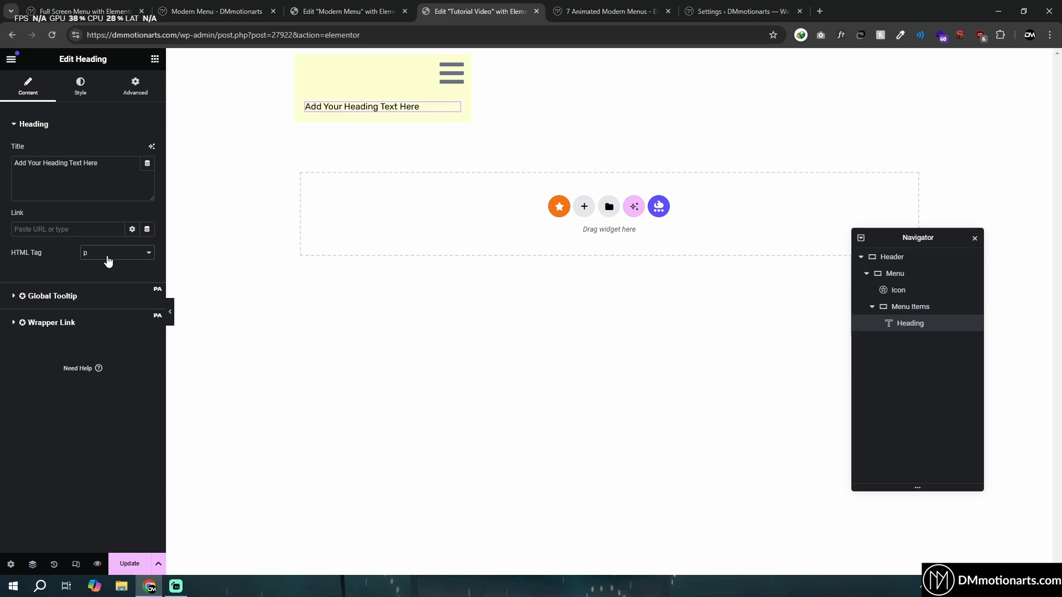
Step: Open the HTML tag choices in the Header container's additional layout options
click(909, 261)
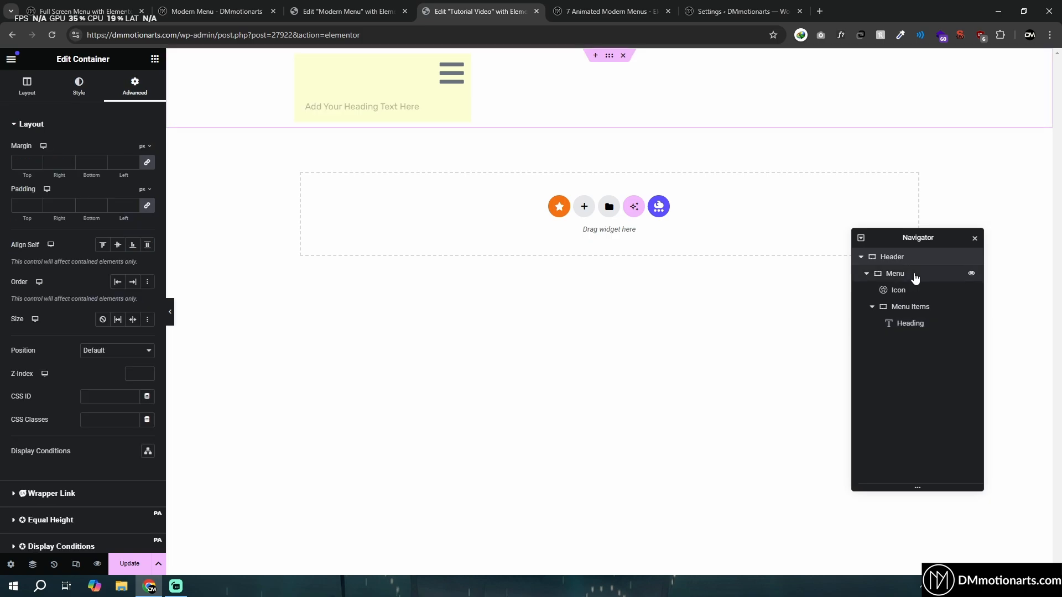
click(27, 86)
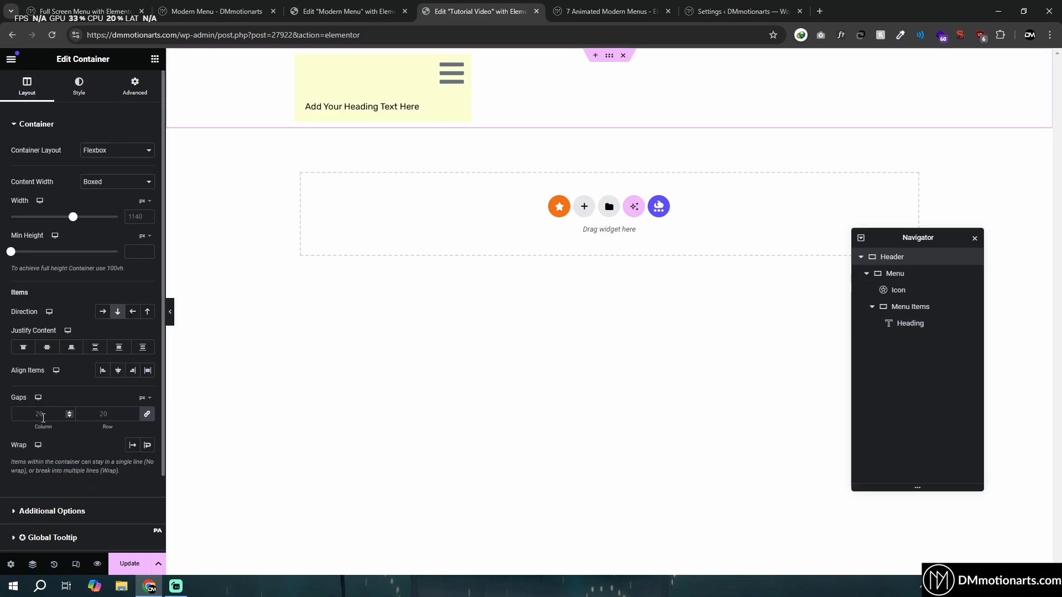
click(33, 509)
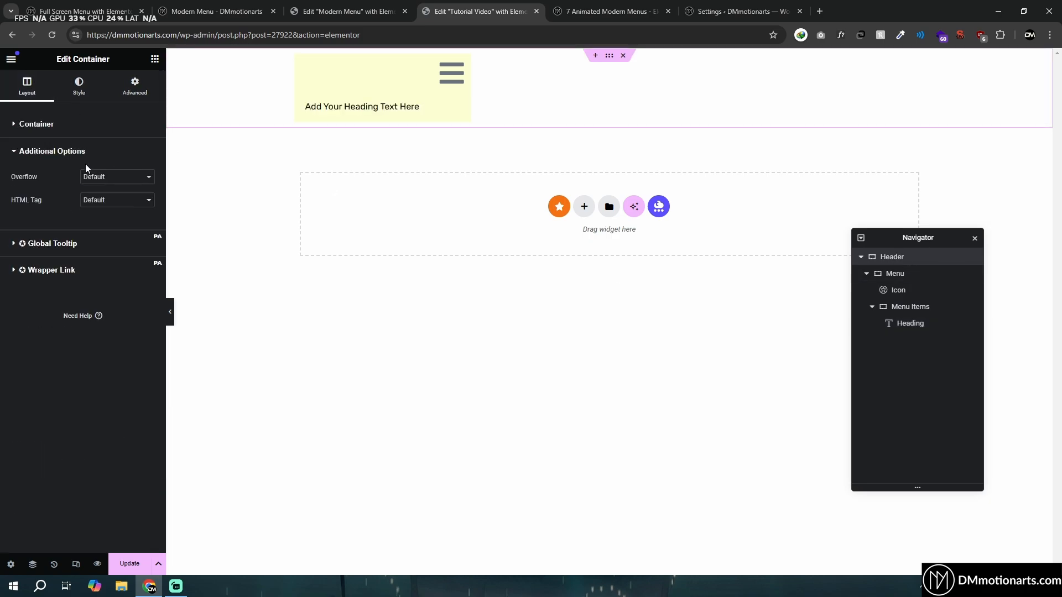
click(110, 204)
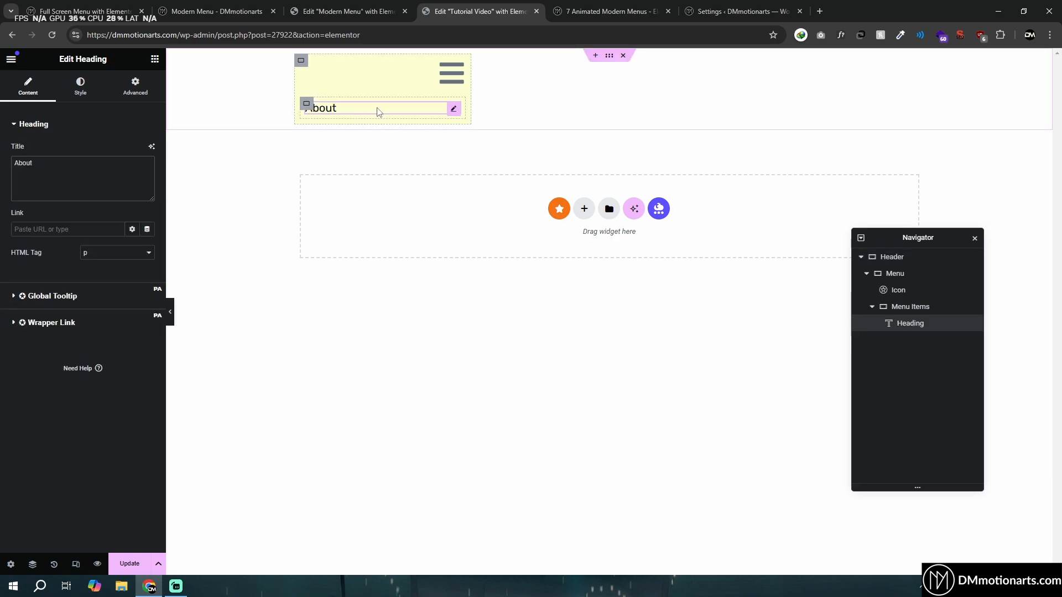
Step: Duplicate the About heading three times in the Menu Items container and title the copies Contact, Portfolio and Team
right_click(907, 328)
click(928, 264)
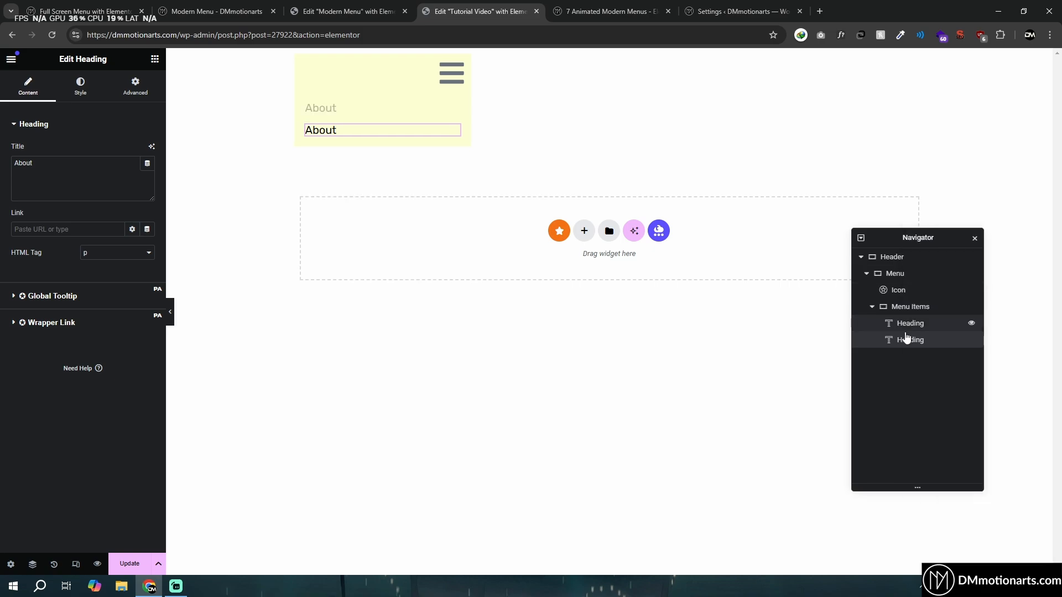
right_click(907, 339)
click(928, 264)
right_click(901, 356)
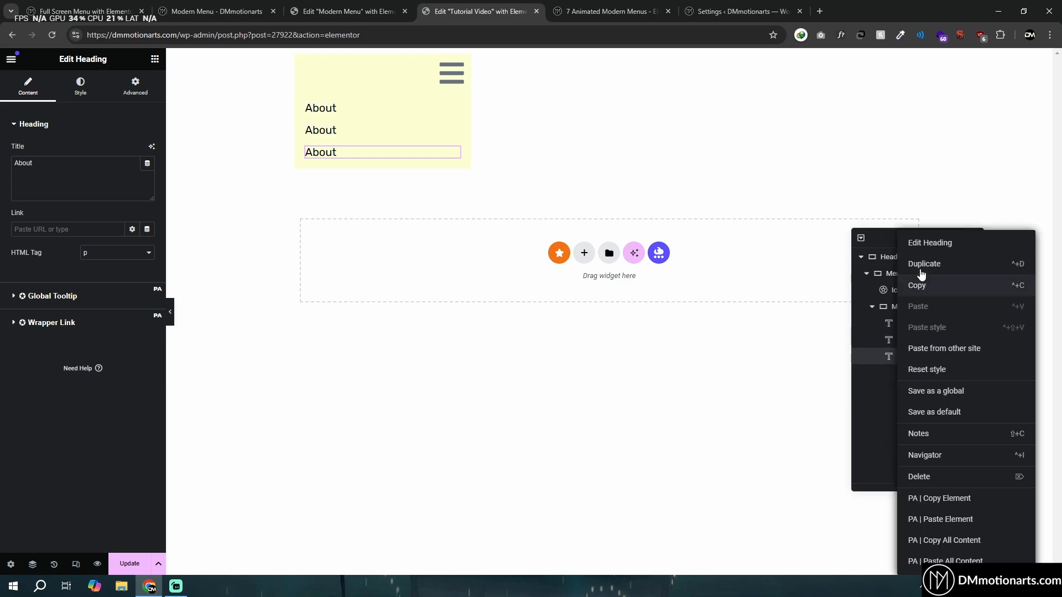
click(929, 263)
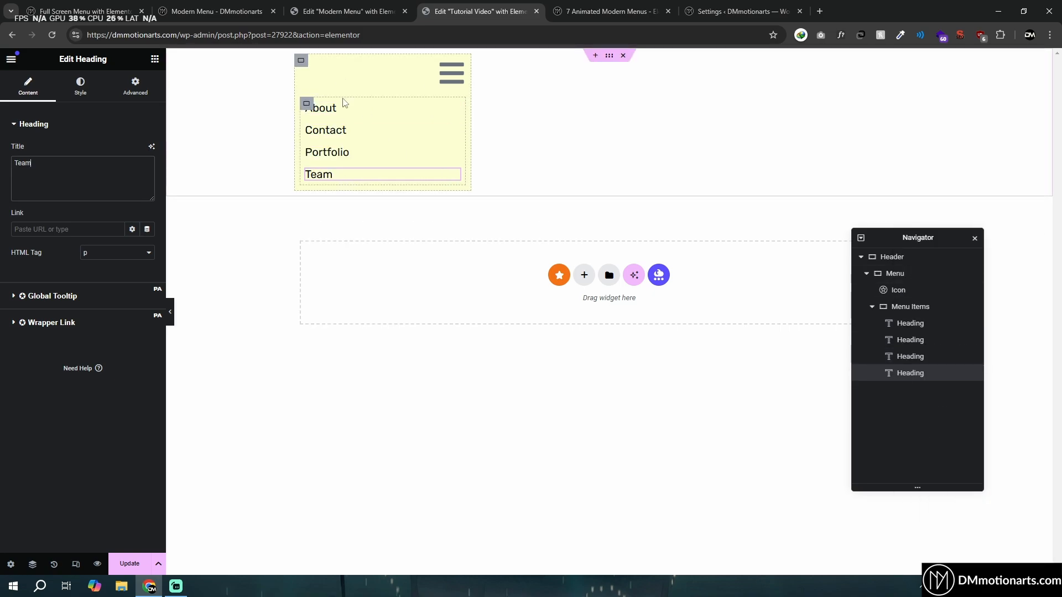
Step: Open the hamburger menu on the live Modern Menu page to examine its items, and return to the Tutorial Video editor
click(326, 7)
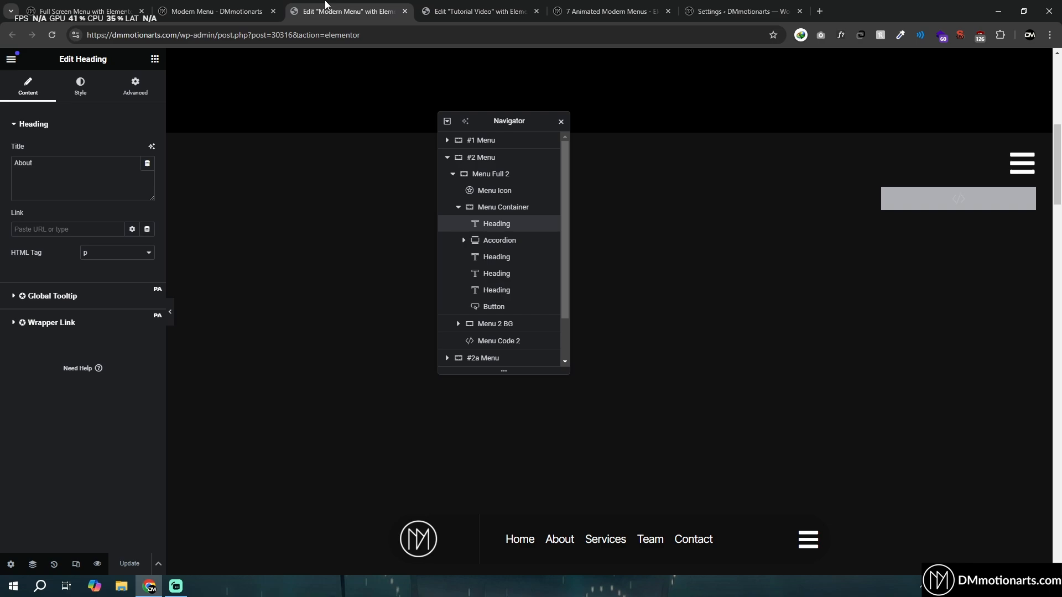
click(210, 12)
click(1019, 185)
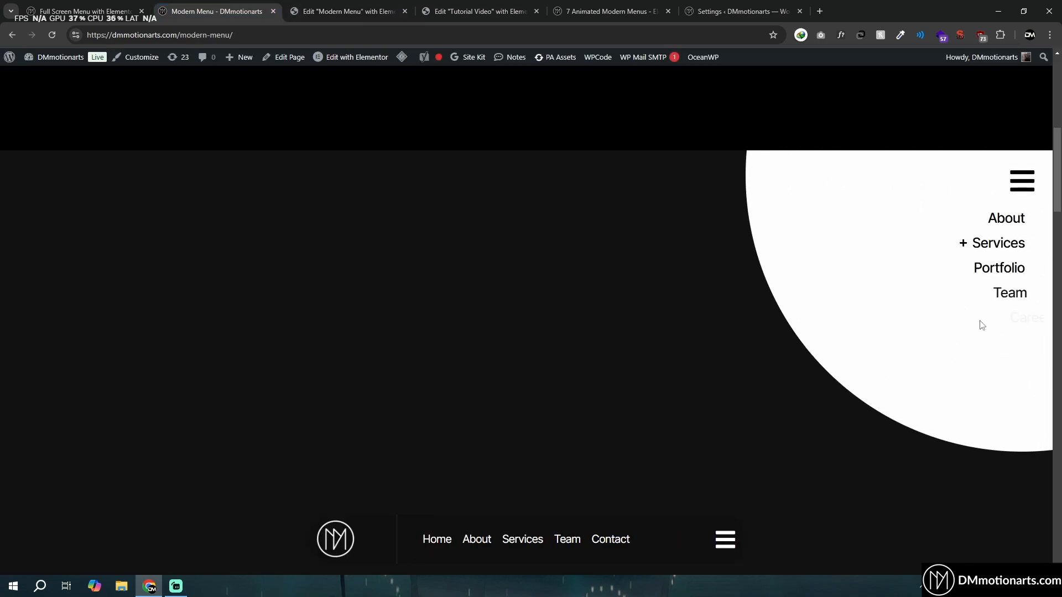
click(343, 11)
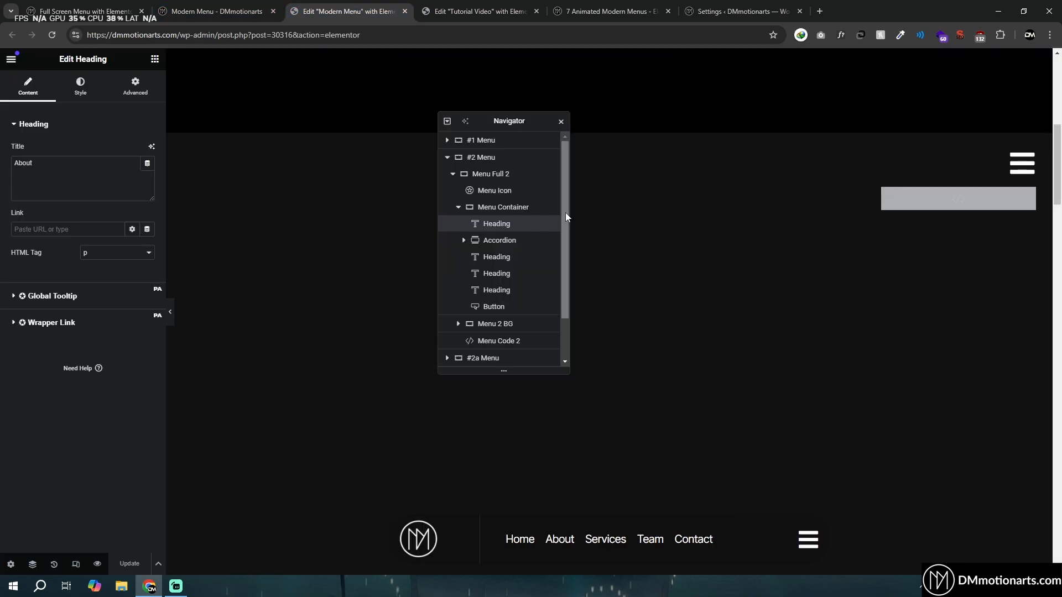
click(476, 11)
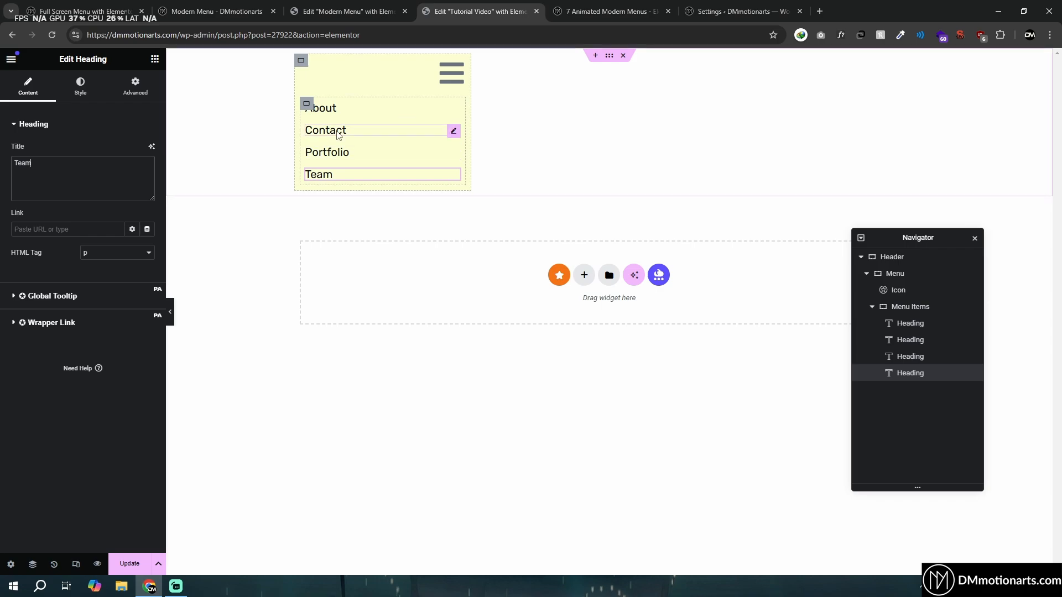
Step: Add an Accordion widget to the Menu Items container and place it between the Contact and Portfolio headings
click(155, 59)
text(a)
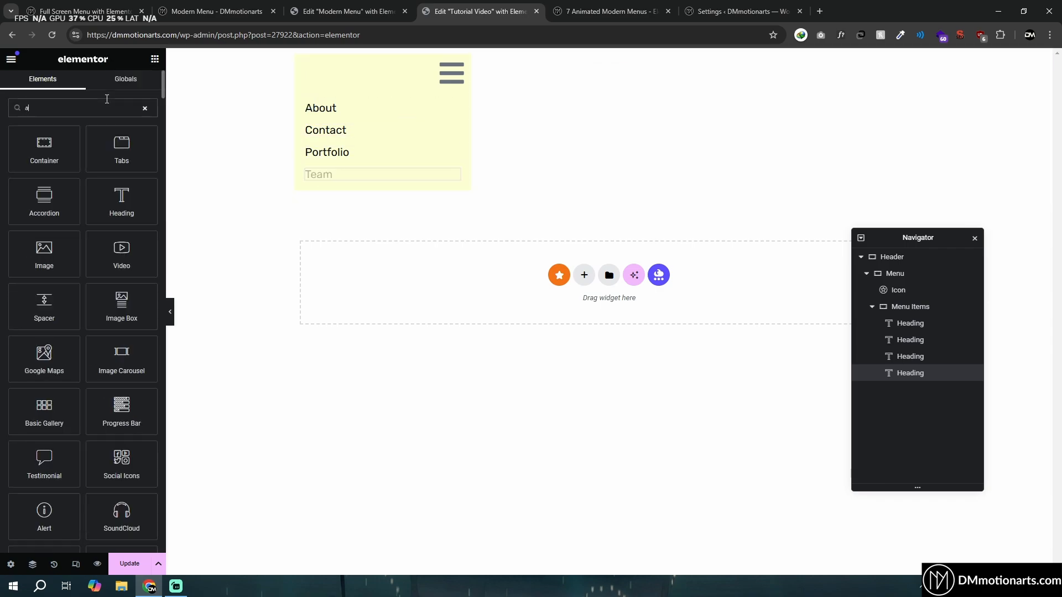
text(ccodionac)
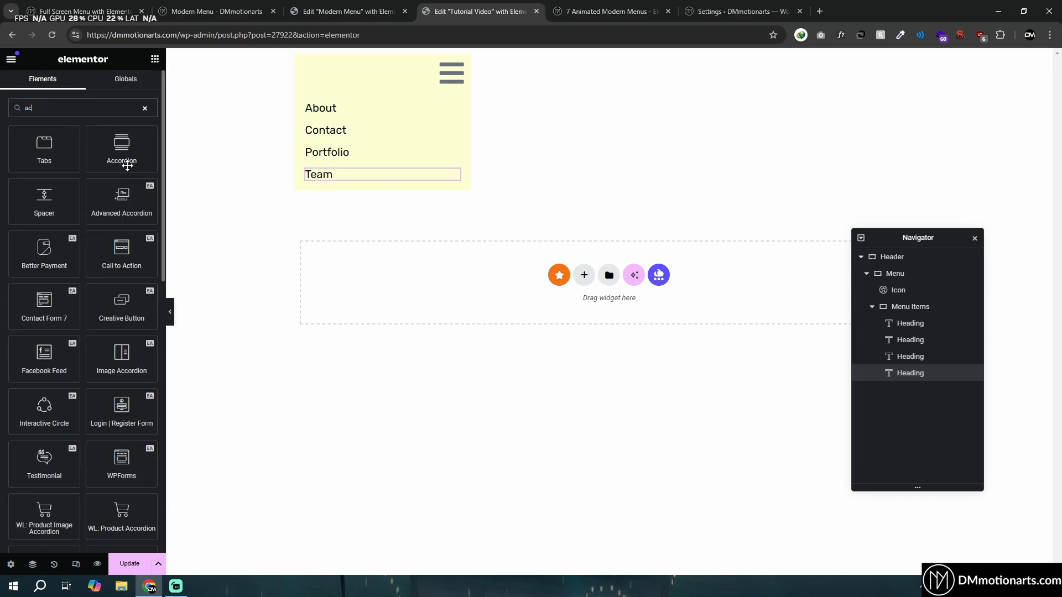
drag(122, 148, 351, 142)
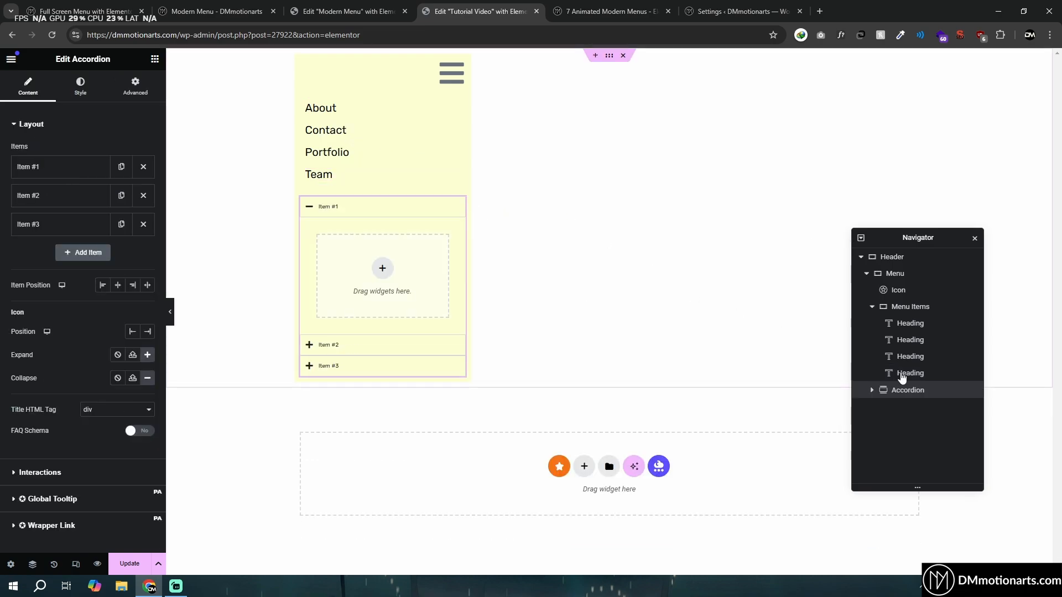
drag(907, 390, 916, 354)
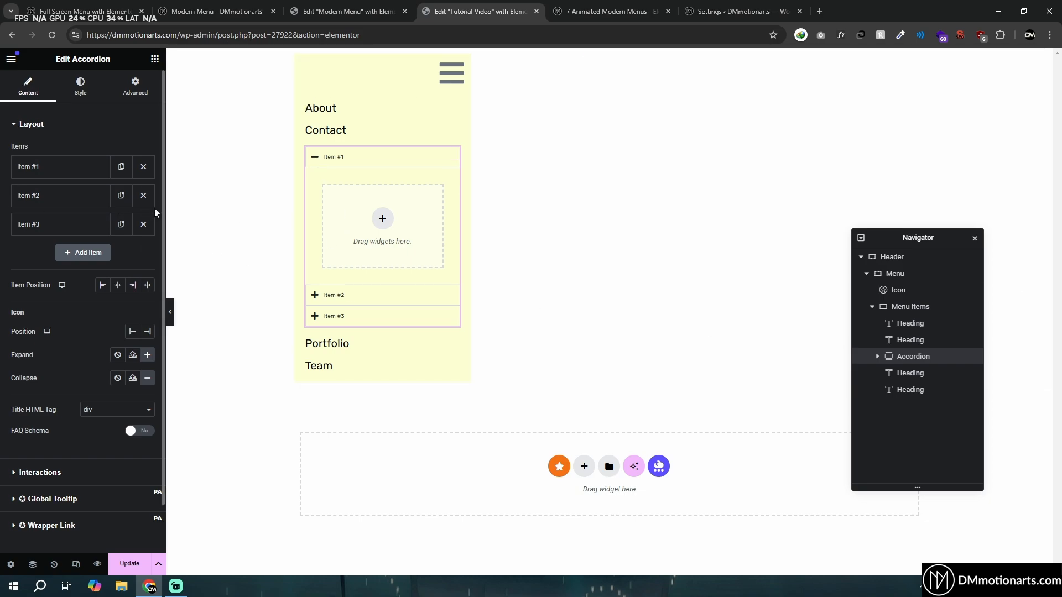
Step: Delete the accordion's second and third items and title the remaining item Services
click(143, 224)
click(144, 196)
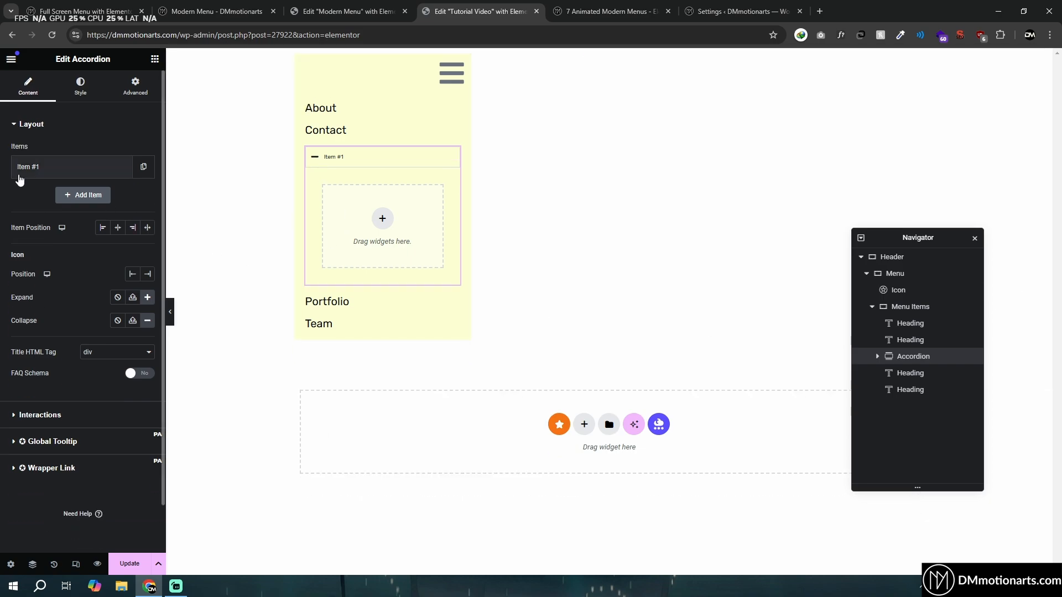
click(50, 171)
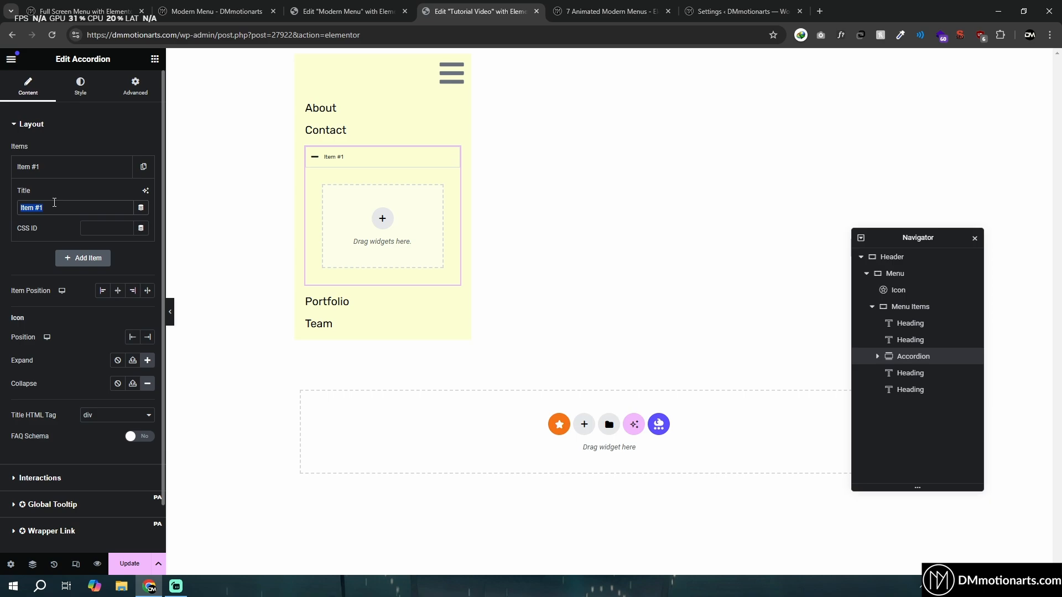
text(Services)
Step: Copy the Contact heading into the Services accordion item and add a second copy of it there
right_click(305, 123)
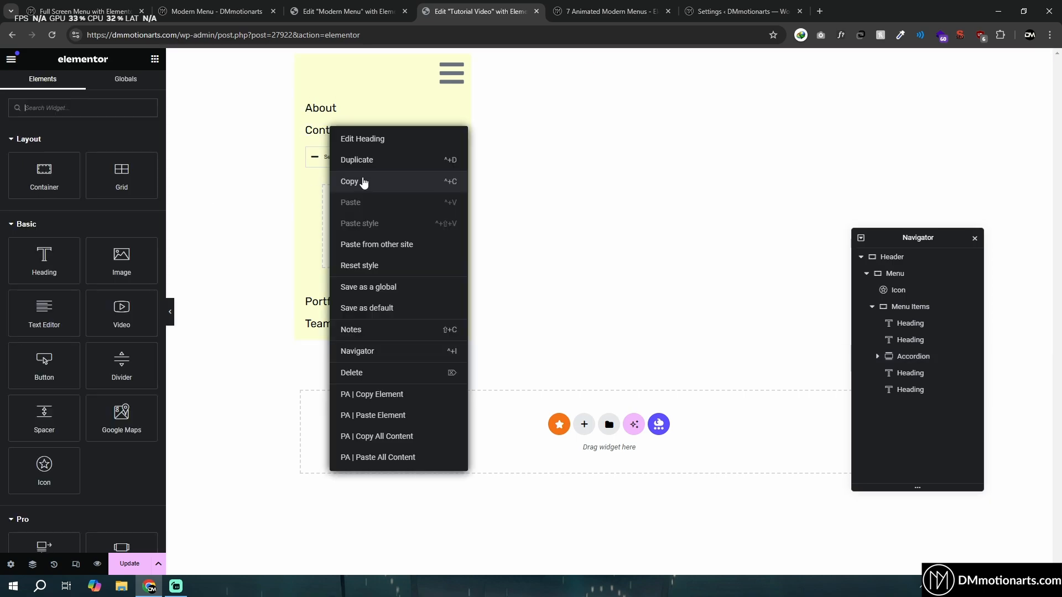
click(359, 178)
right_click(386, 188)
click(479, 283)
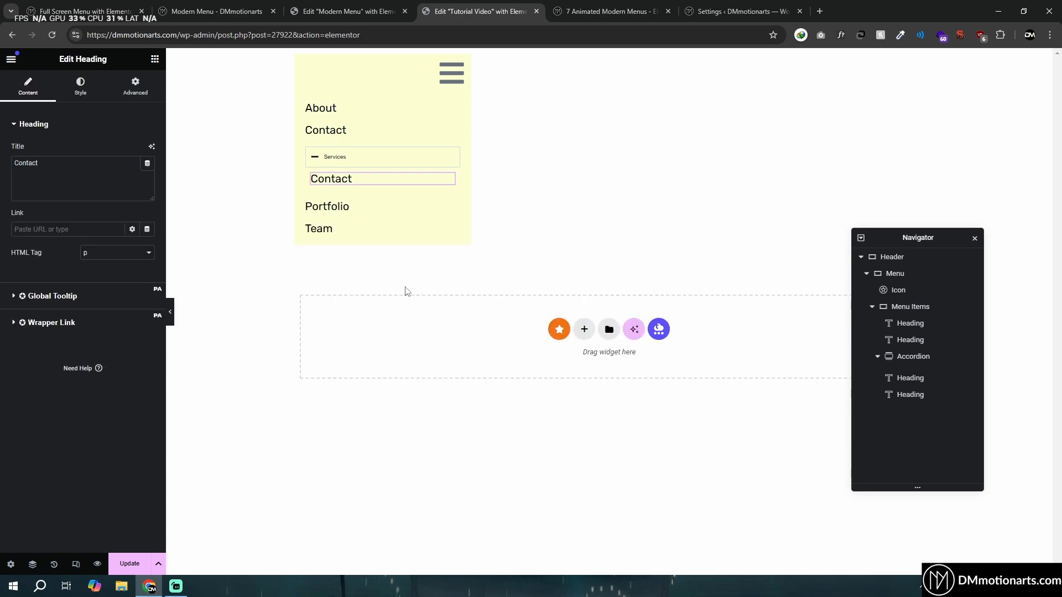
right_click(341, 188)
click(369, 247)
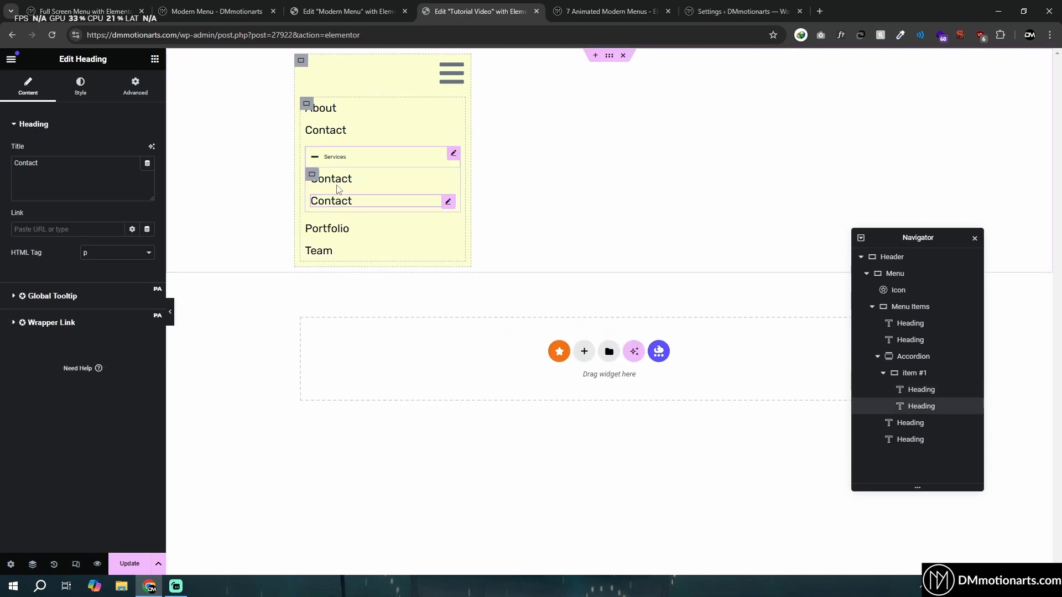
Step: Set the accordion's border type to None
click(453, 153)
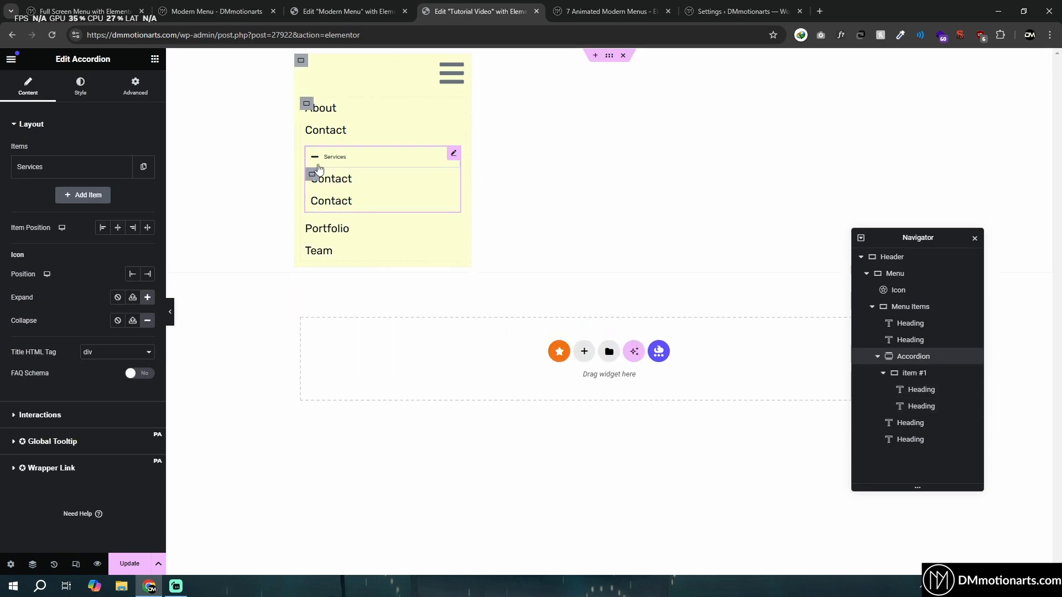
click(80, 86)
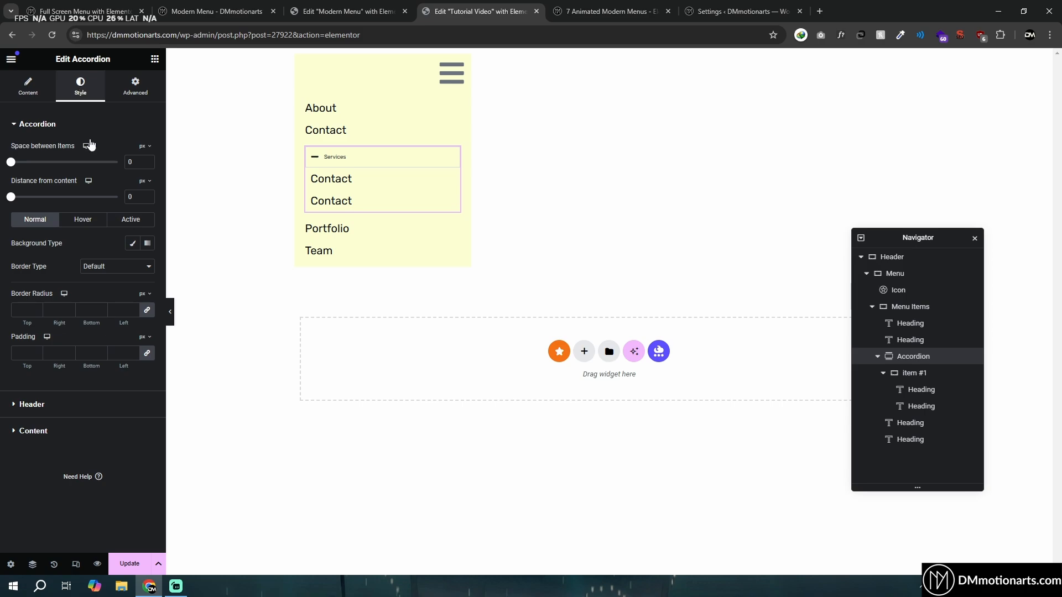
click(118, 267)
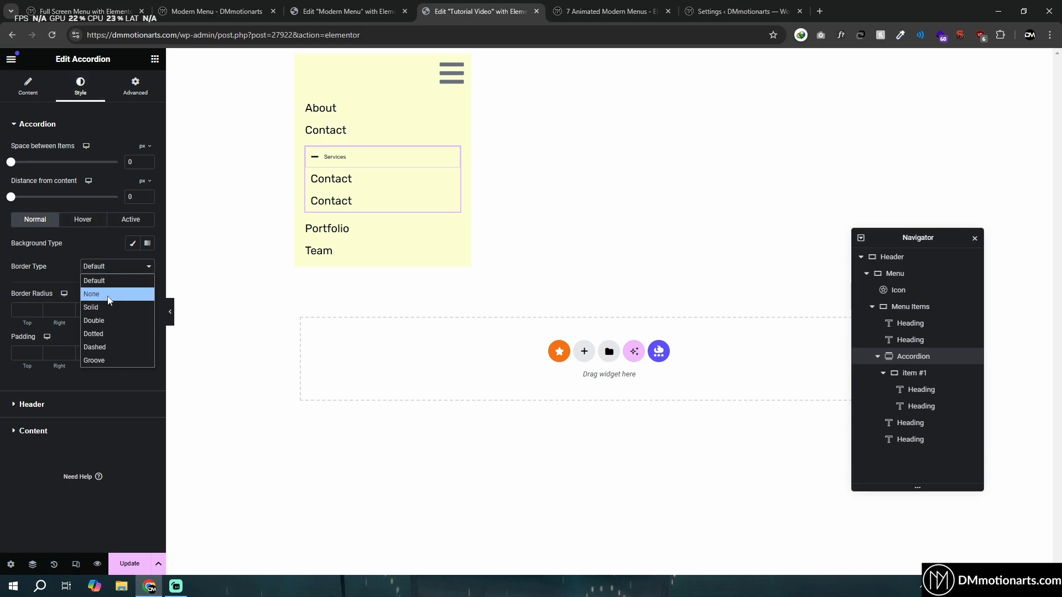
click(108, 295)
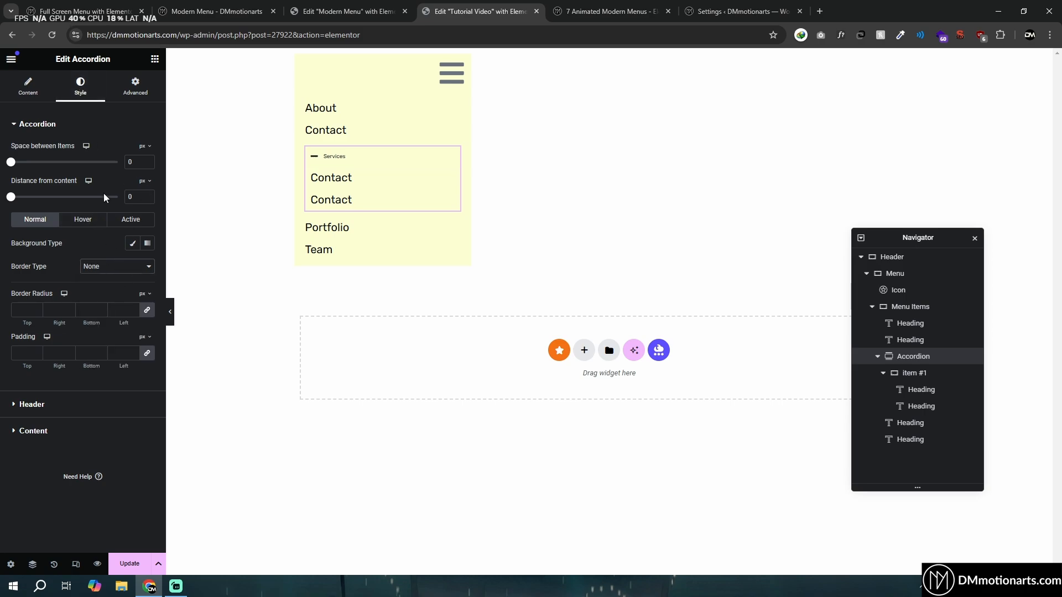
Step: Set the accordion header's title typography size to 25 px
click(23, 409)
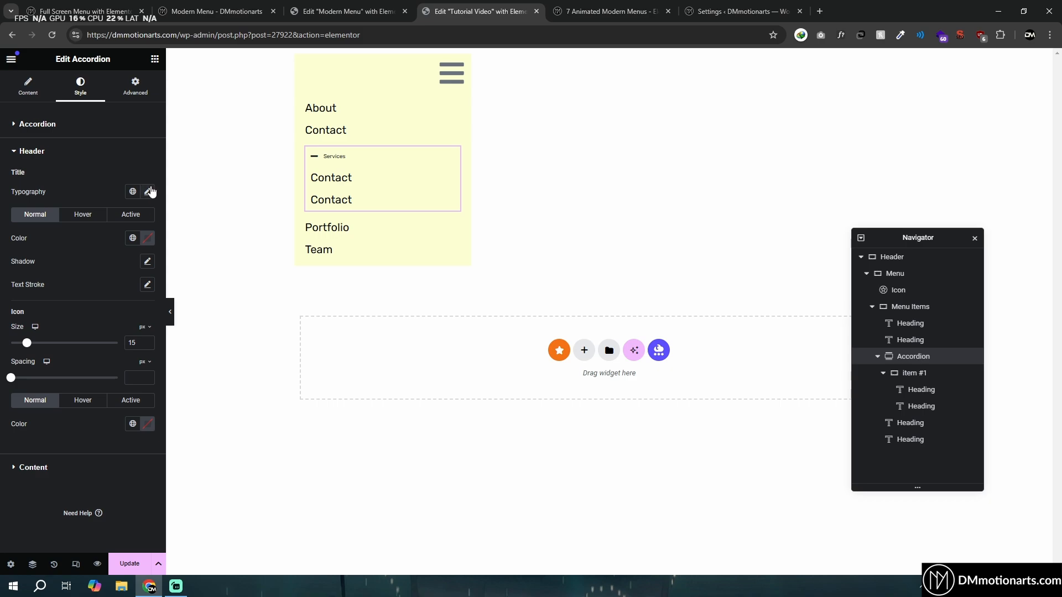
click(148, 191)
drag(20, 280, 33, 286)
double_click(134, 279)
text(25)
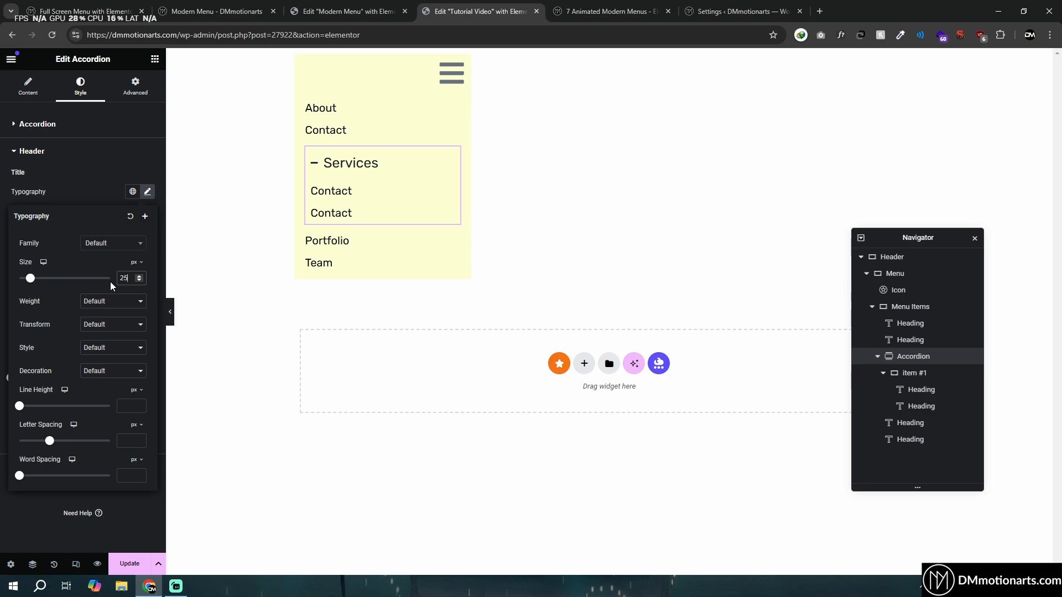
Step: Try End for the accordion's item position and icon position, and revert both
click(27, 90)
click(133, 228)
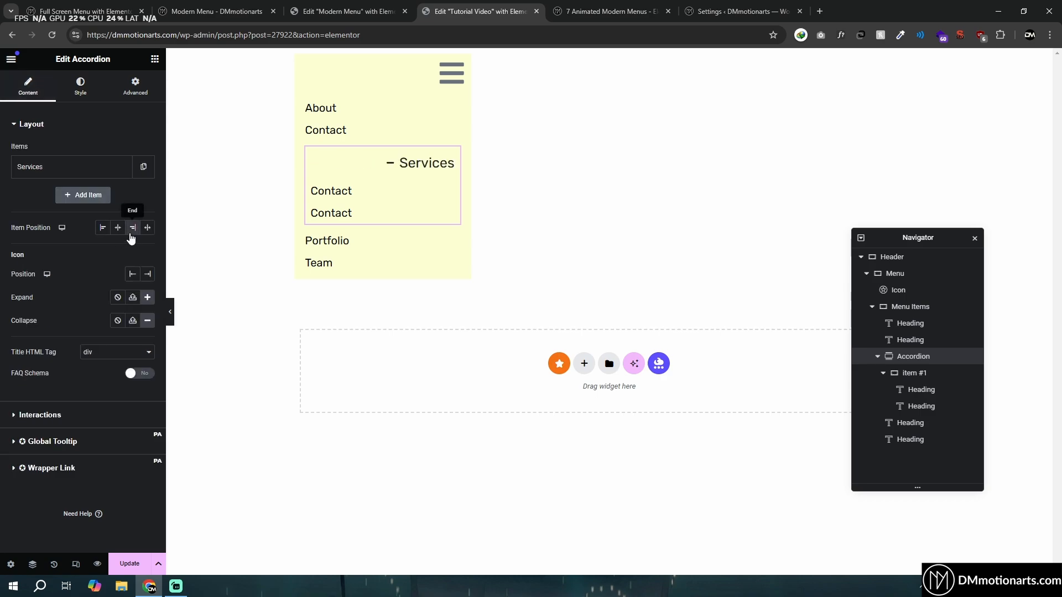
click(131, 229)
click(147, 274)
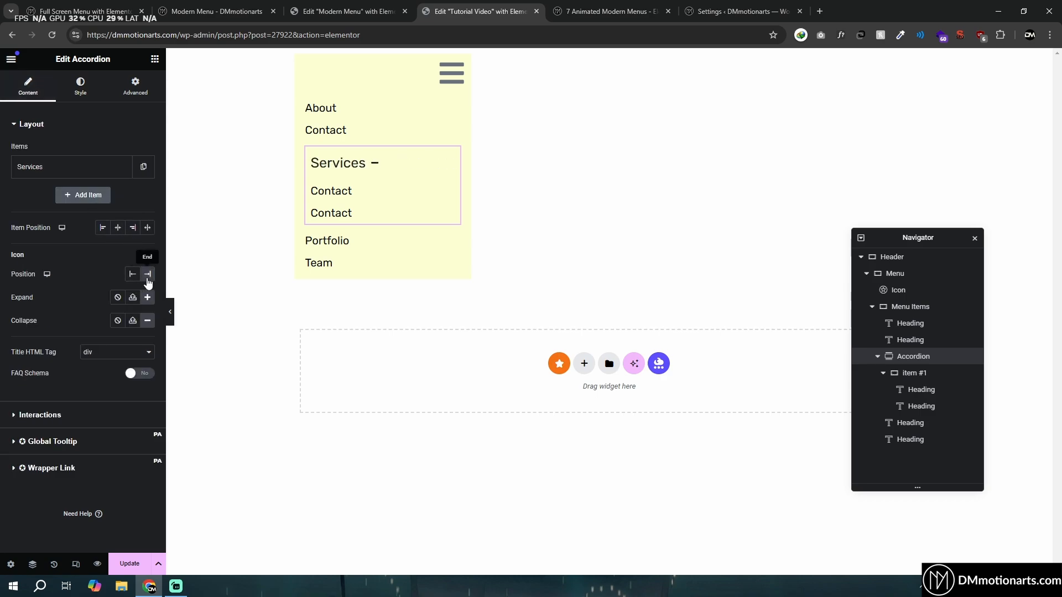
click(131, 274)
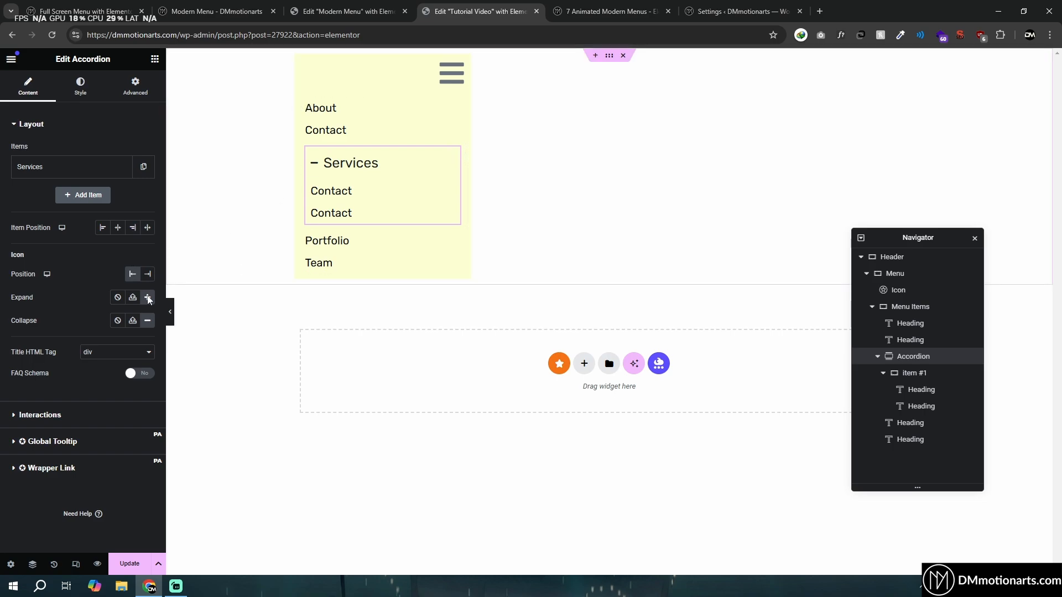
Step: Unlink the padding of the container inside the Services item, set 20 px top and 20 px left, and preview the menu
click(321, 193)
click(135, 87)
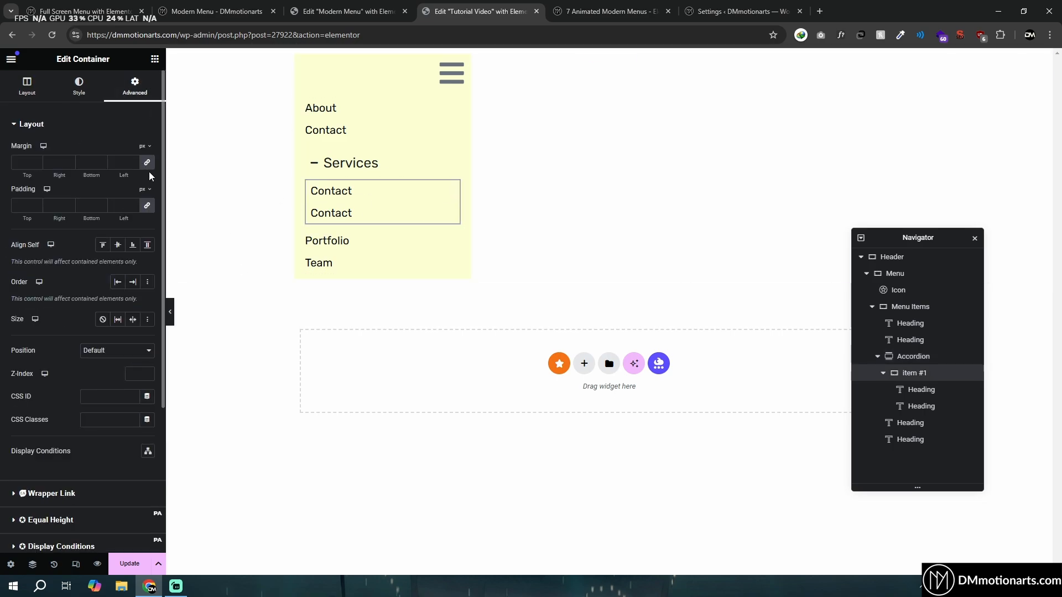
click(149, 206)
text(50)
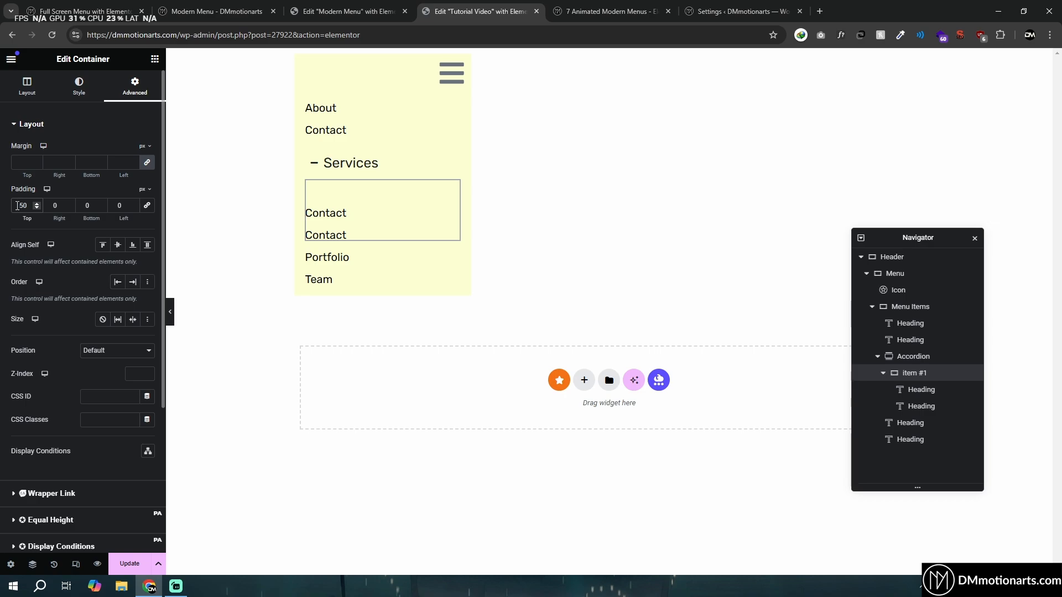
text(20)
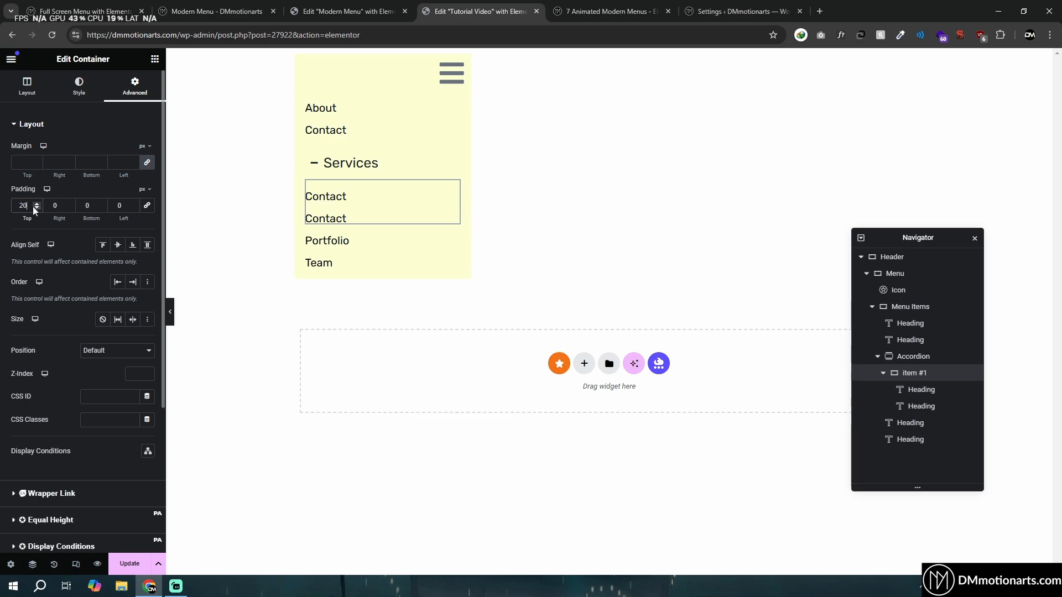
click(84, 206)
click(116, 206)
text(2)
click(172, 310)
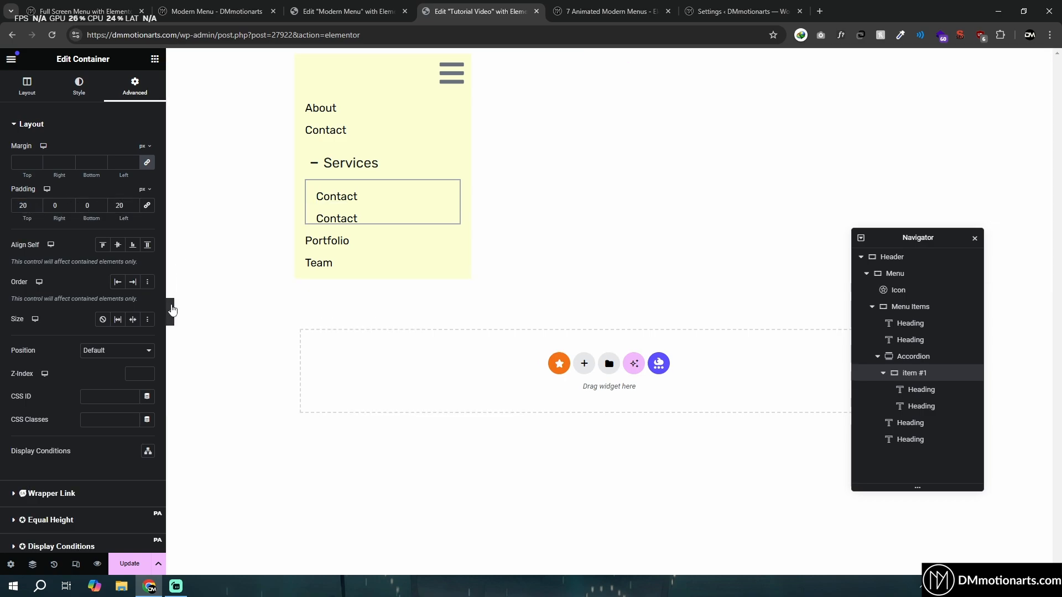
click(4, 317)
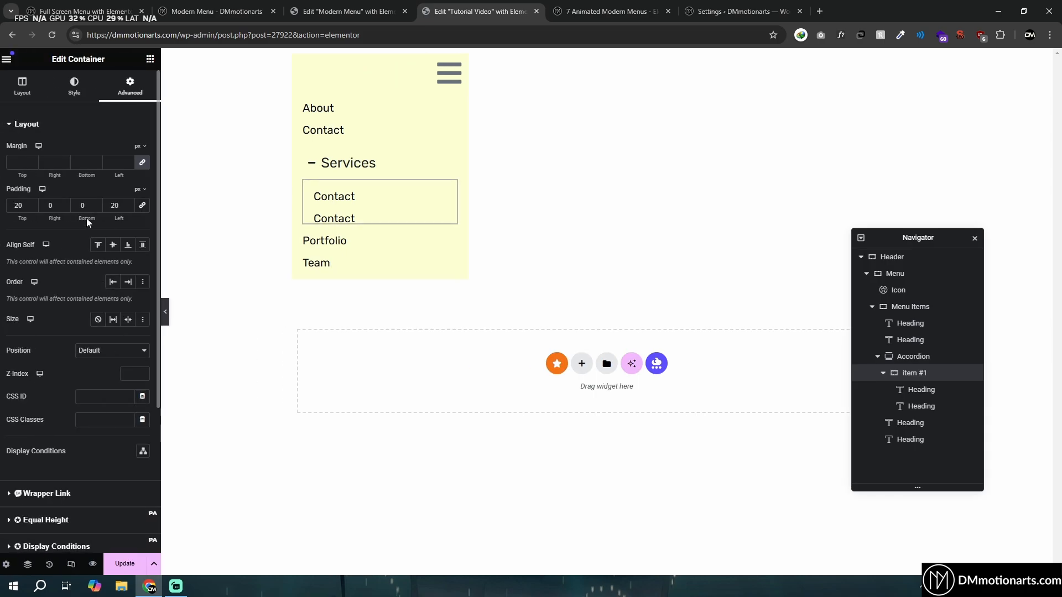
Step: Set the Services item container's padding to 5 px top, 10 px bottom and 10 px left, and preview the menu
text(10)
mouse_move(125, 207)
mouse_down()
mouse_move(105, 212)
mouse_move(134, 209)
mouse_up()
text(0)
key(ctrl+p)
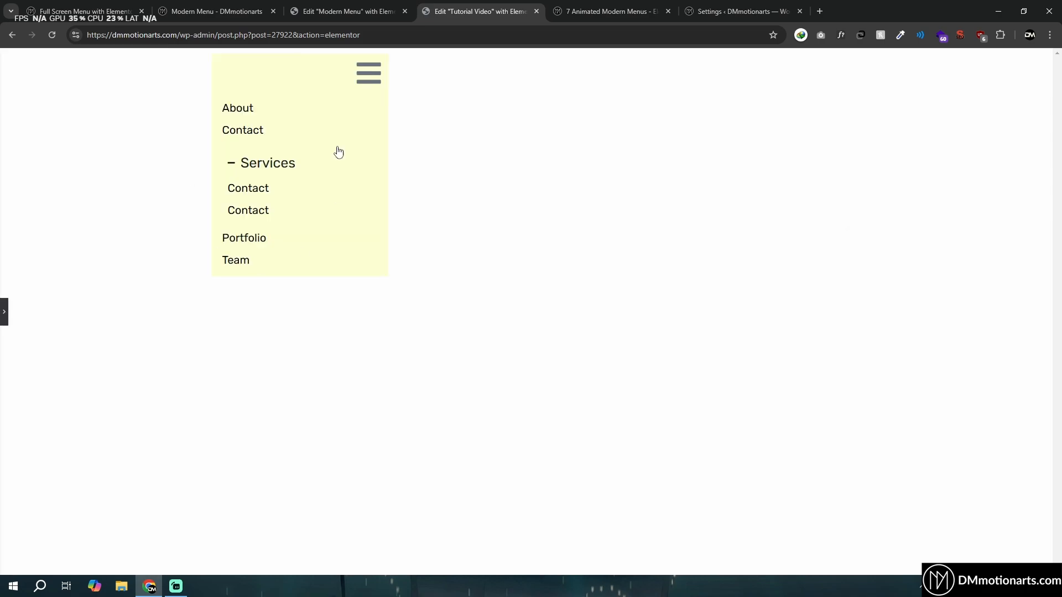
click(5, 312)
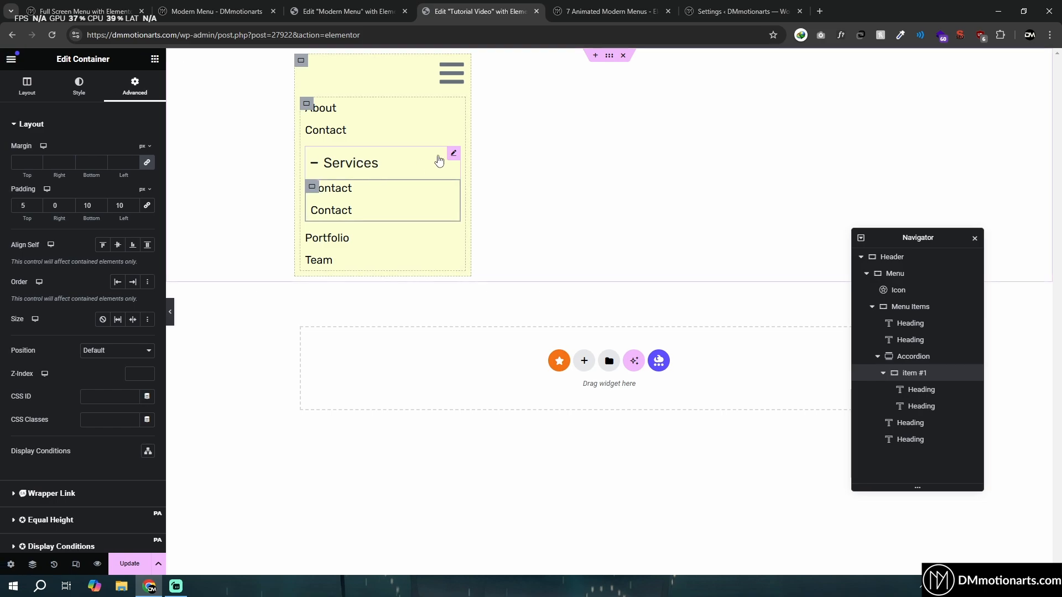
Step: Set the accordion's own padding to 0 px on all sides
click(418, 166)
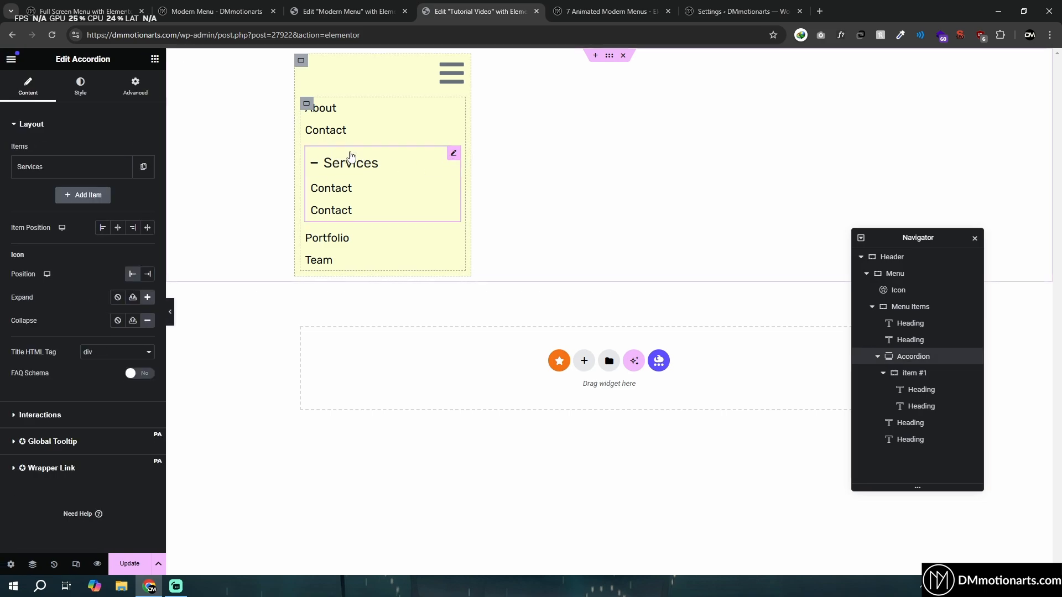
click(81, 85)
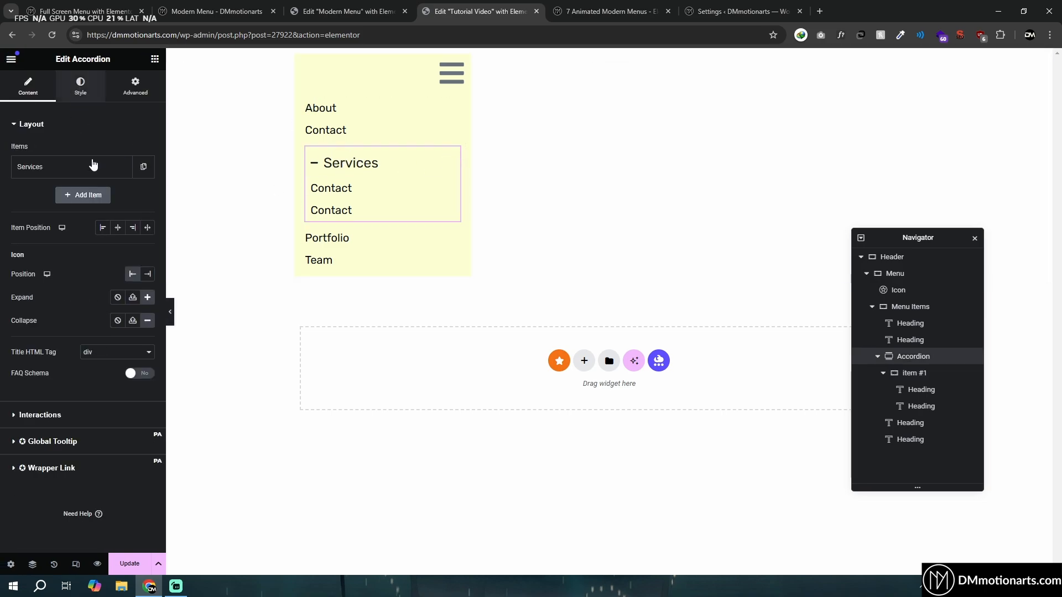
click(120, 353)
text(0)
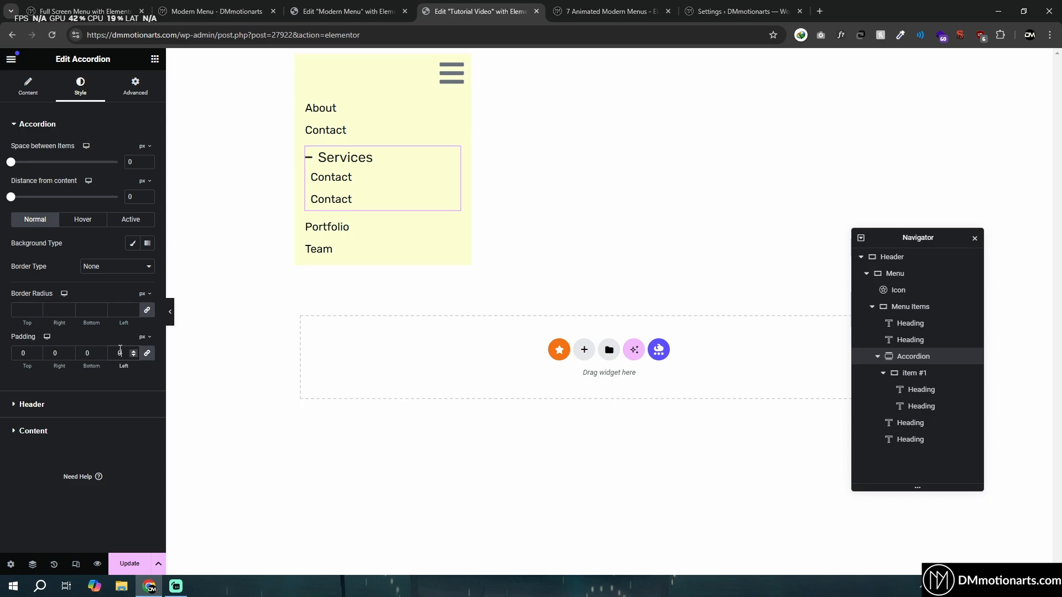
Step: Set the accordion header title's font size to 23 px, try a custom line height and clear it, and preview the menu
click(103, 405)
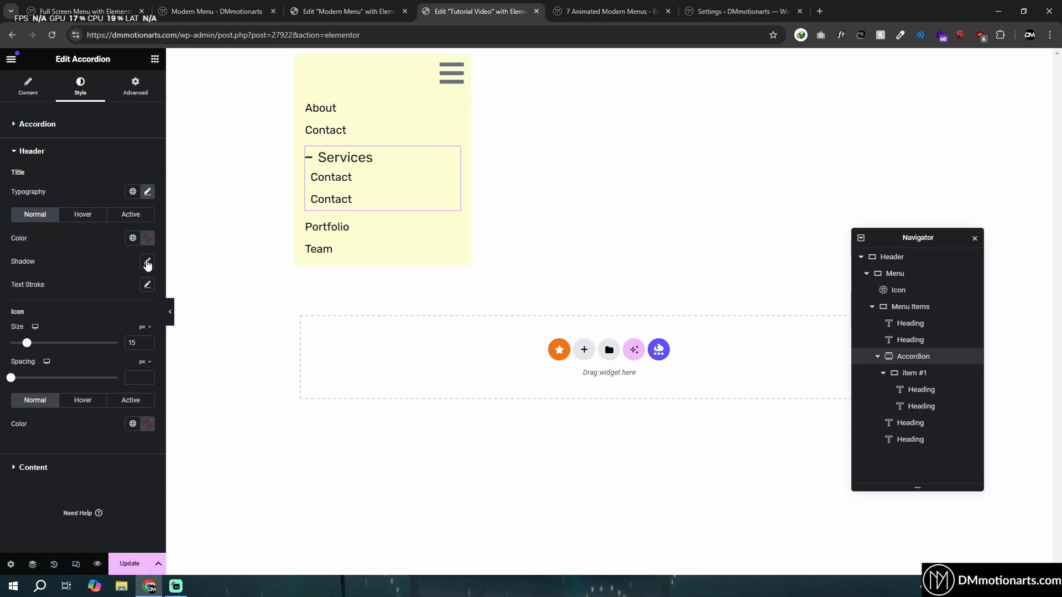
click(147, 191)
drag(24, 407, 30, 408)
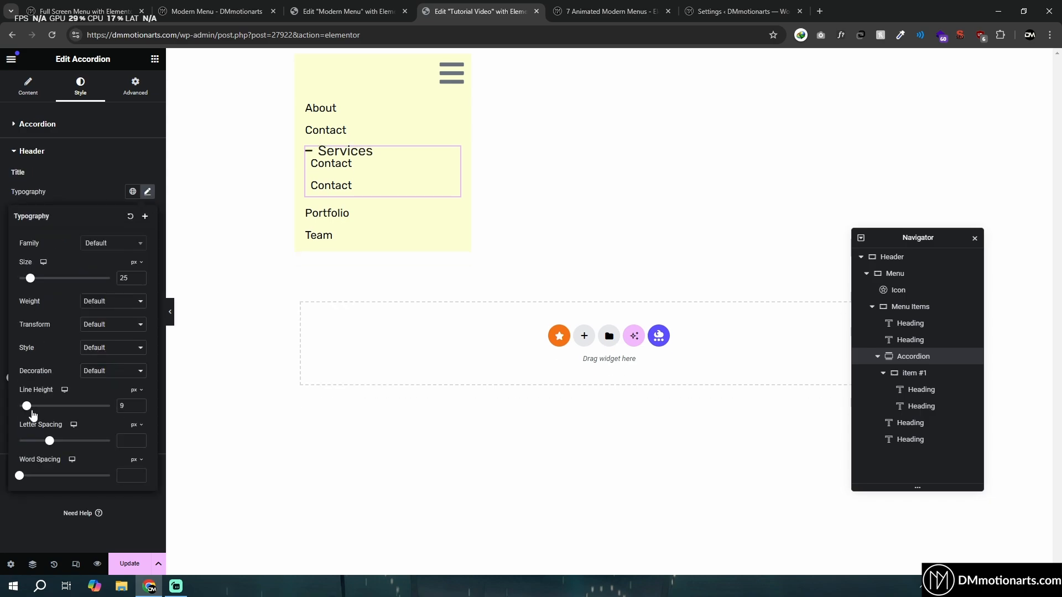
click(135, 408)
key(BackSpace)
click(139, 282)
click(139, 281)
click(134, 406)
key(BackSpace)
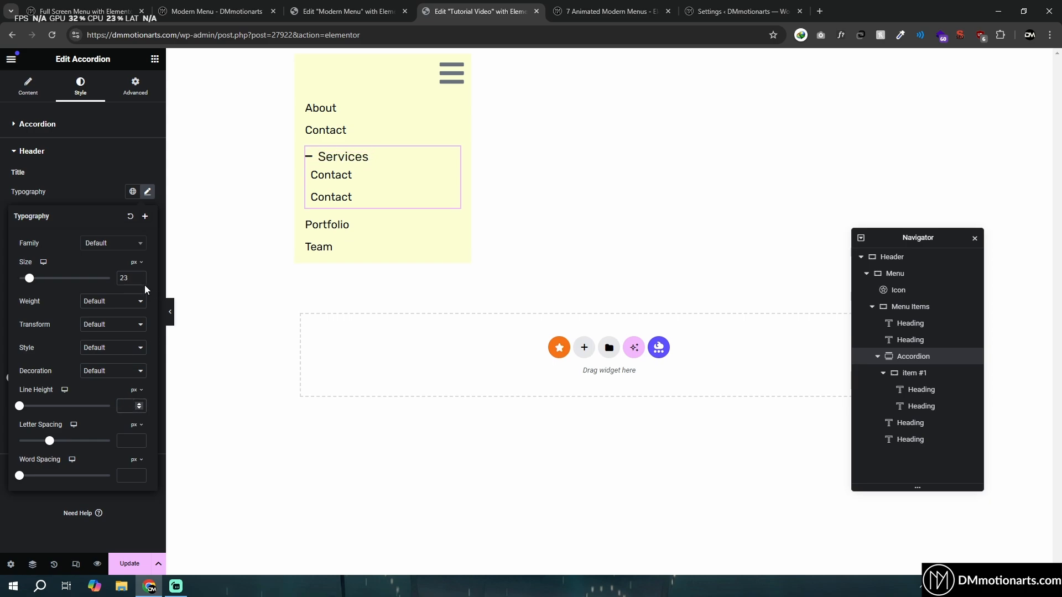
click(170, 312)
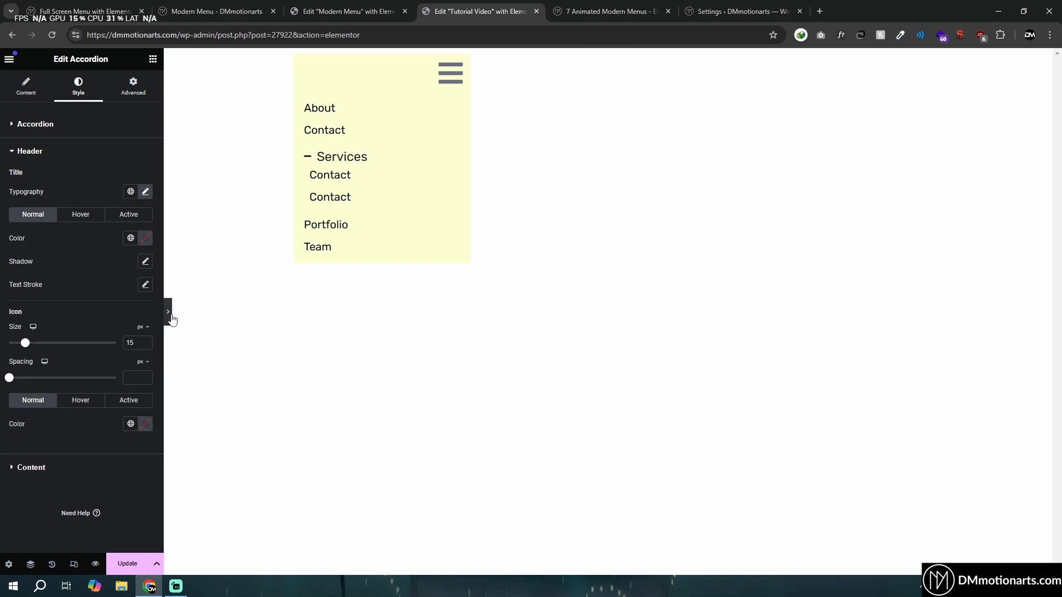
click(5, 316)
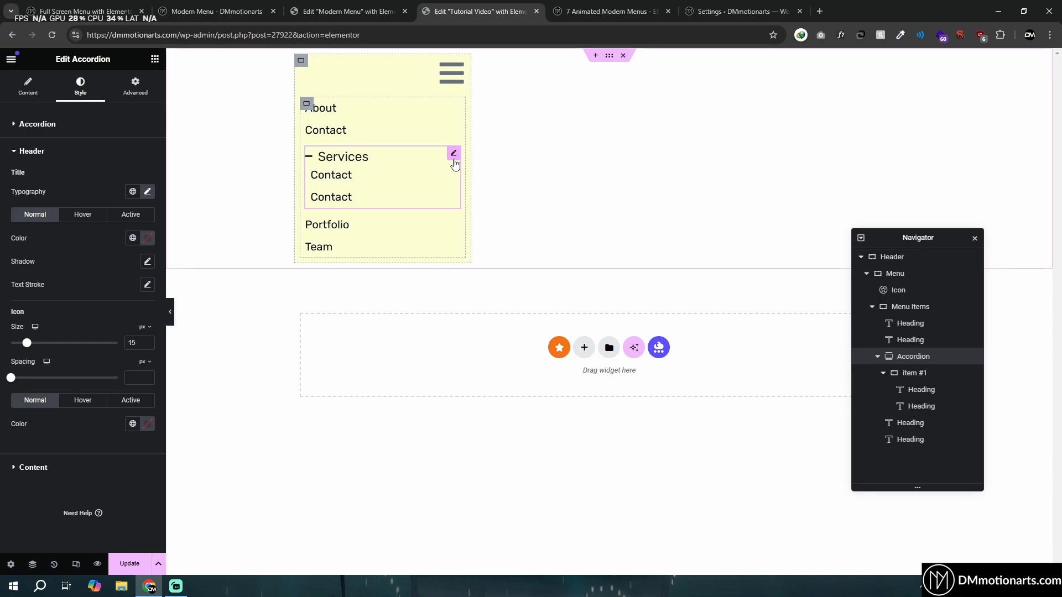
Step: Set the accordion's default state to All collapsed and check how the Services item responds
click(36, 83)
click(39, 416)
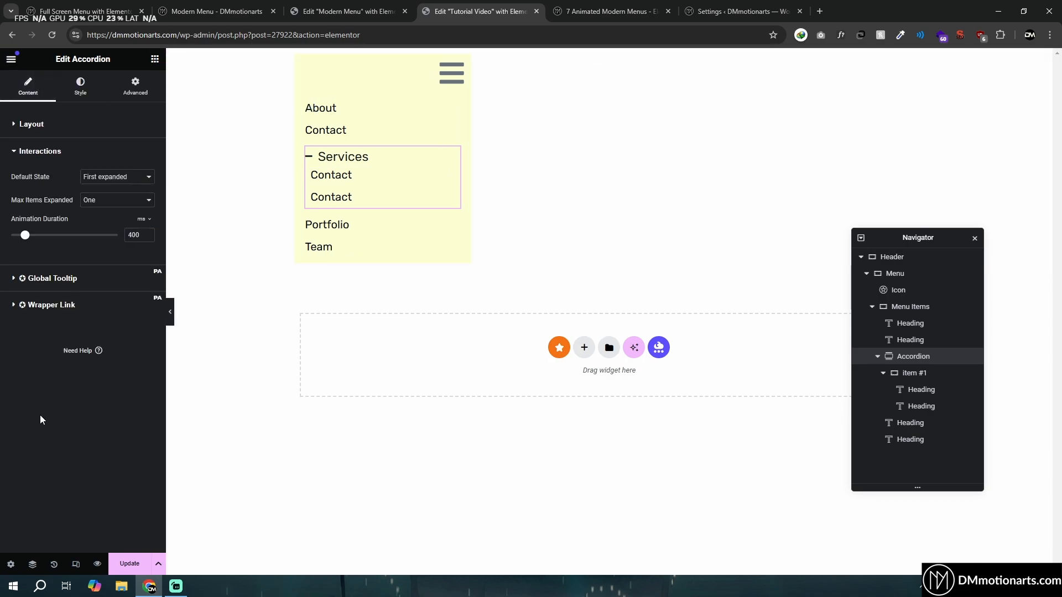
click(119, 178)
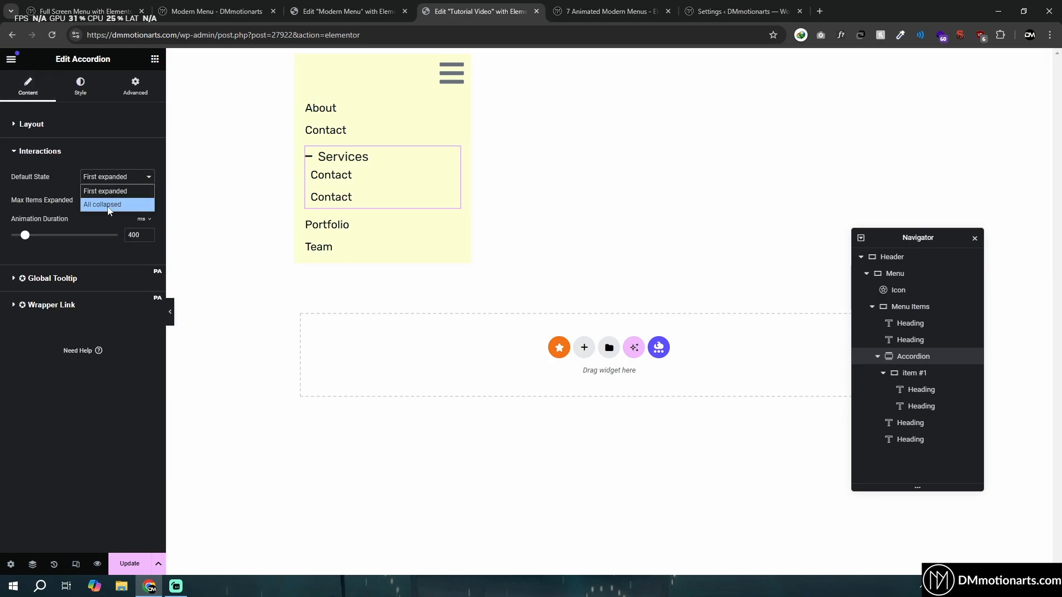
click(112, 204)
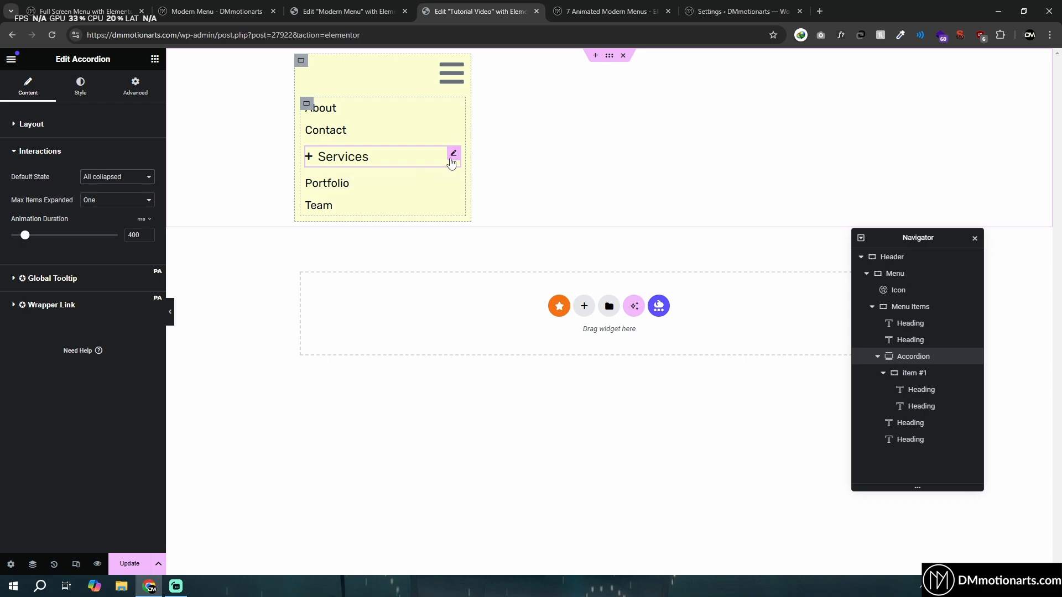
click(315, 162)
click(315, 162)
Step: Try adding a second item to the accordion, and delete that item
click(31, 124)
click(83, 197)
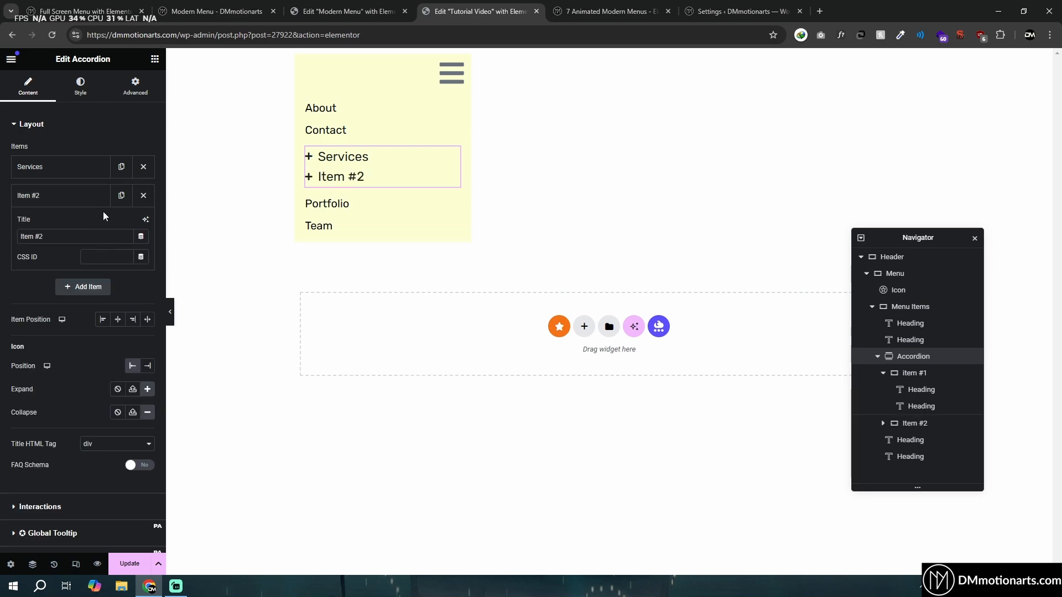
click(143, 196)
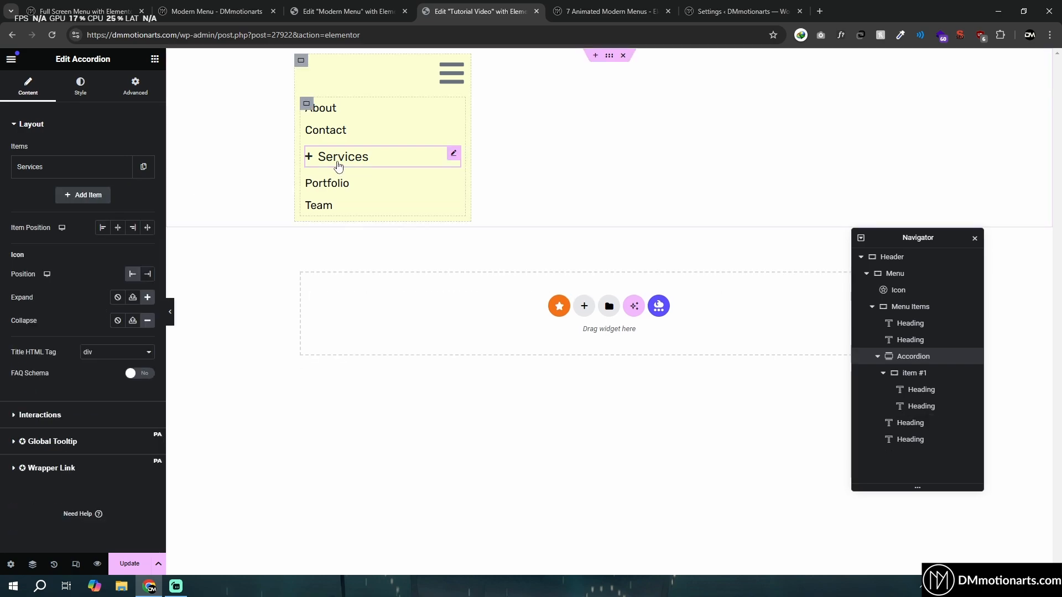
Step: Try duplicating the whole Services accordion, and delete the copy
right_click(339, 166)
click(379, 194)
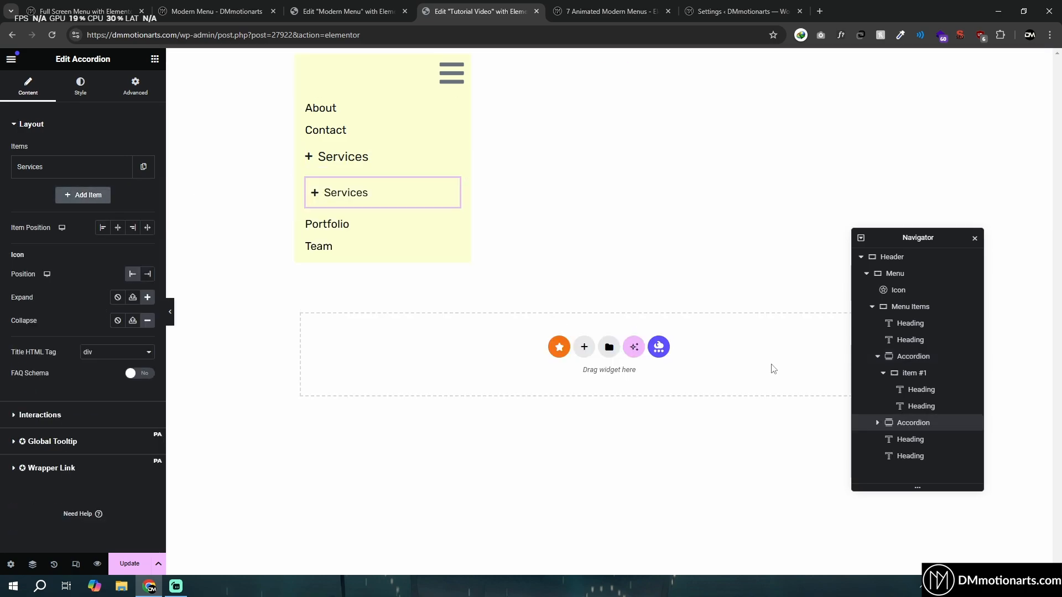
click(877, 357)
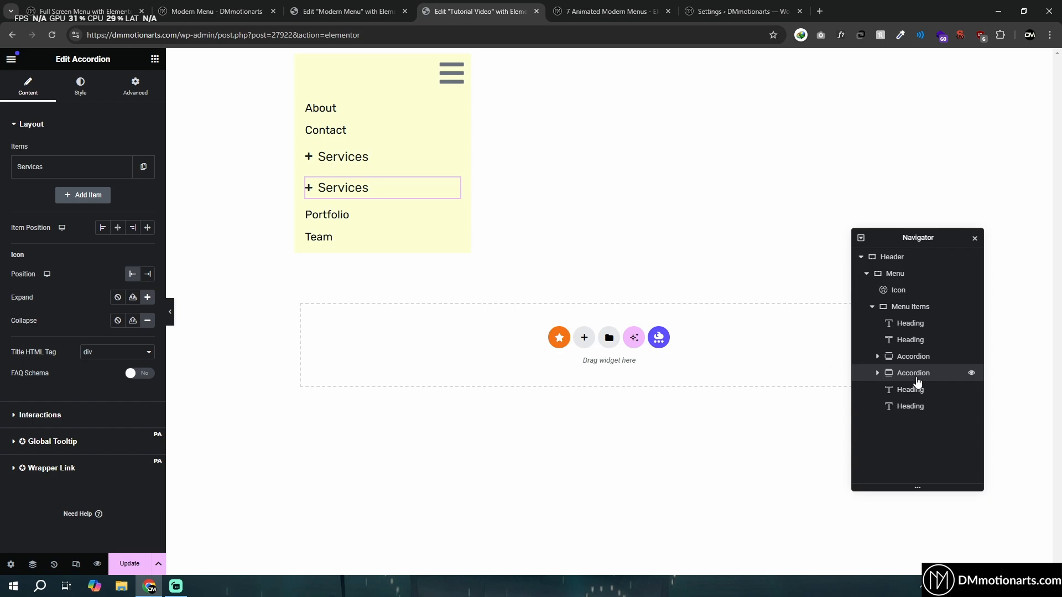
key(Delete)
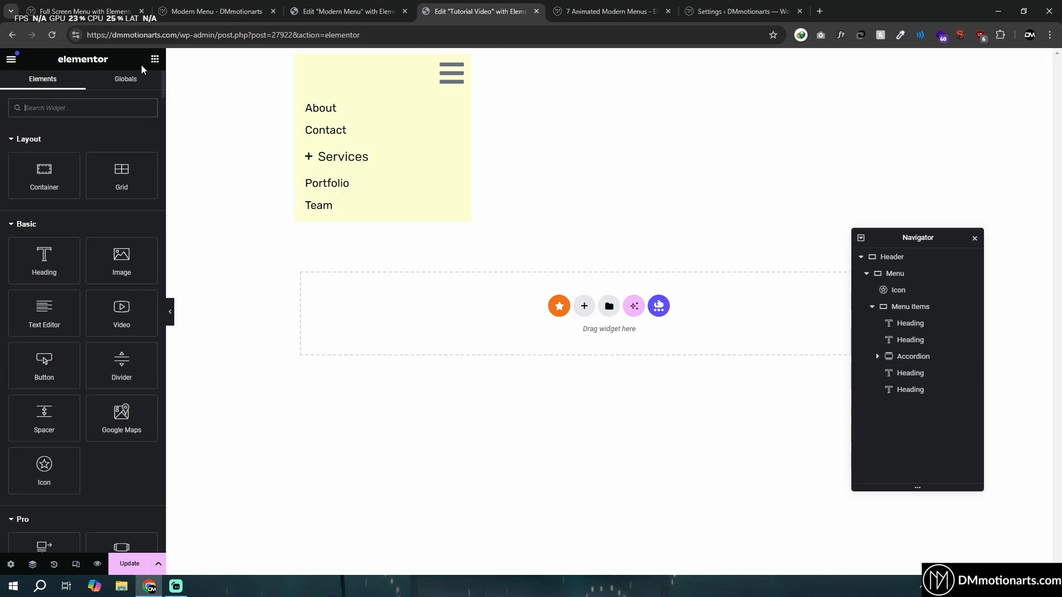
Step: Find the Button widget and place one below the Team heading in Menu Items
text(buy)
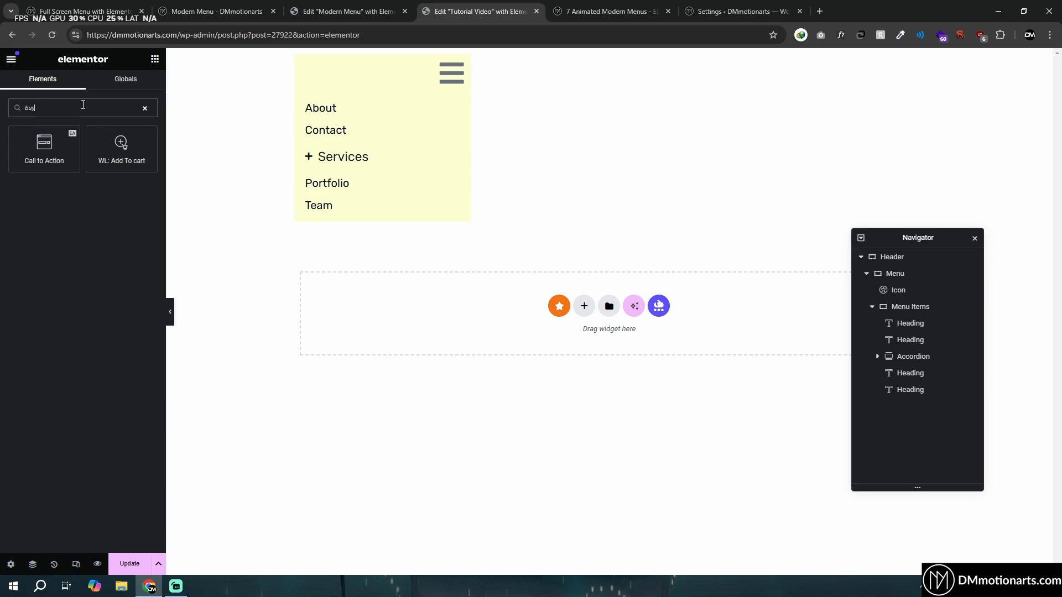
text(butt)
drag(44, 147, 359, 208)
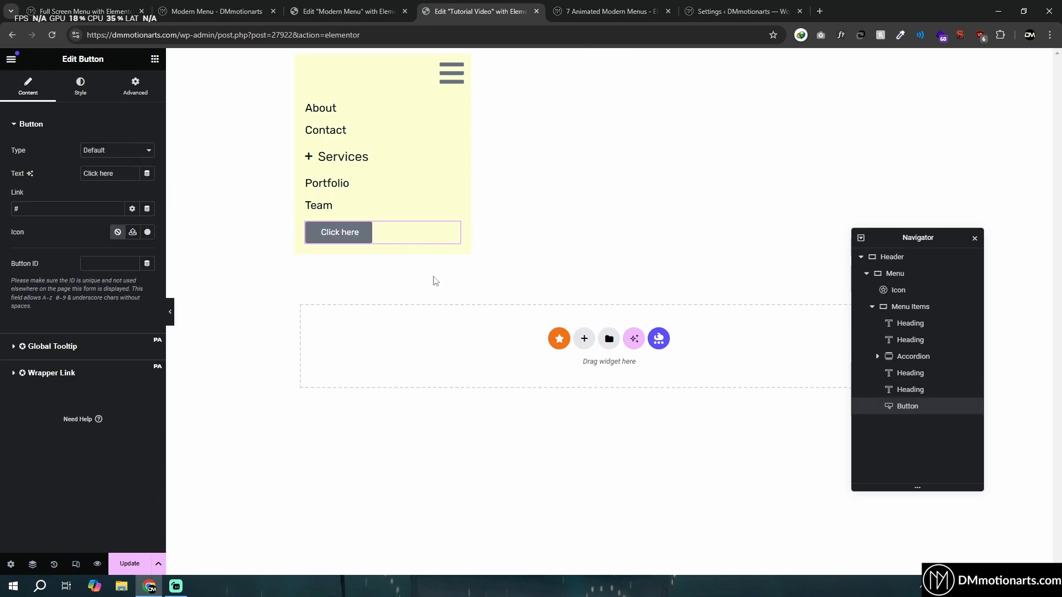
Step: Set the new button's text to "Contact Us" and preview the menu
triple_click(107, 171)
text(C)
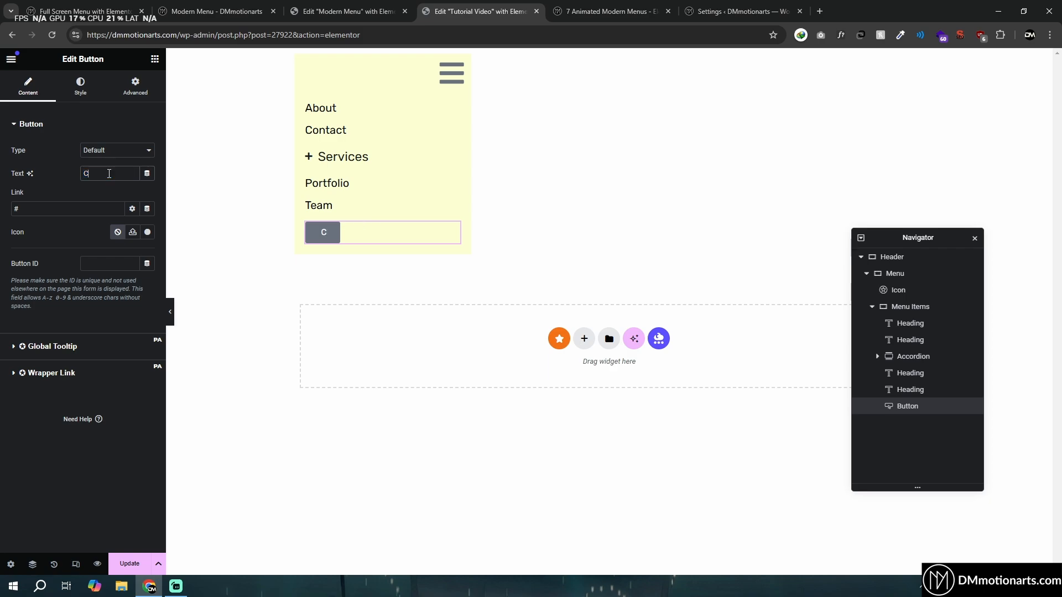
text(ontact Us)
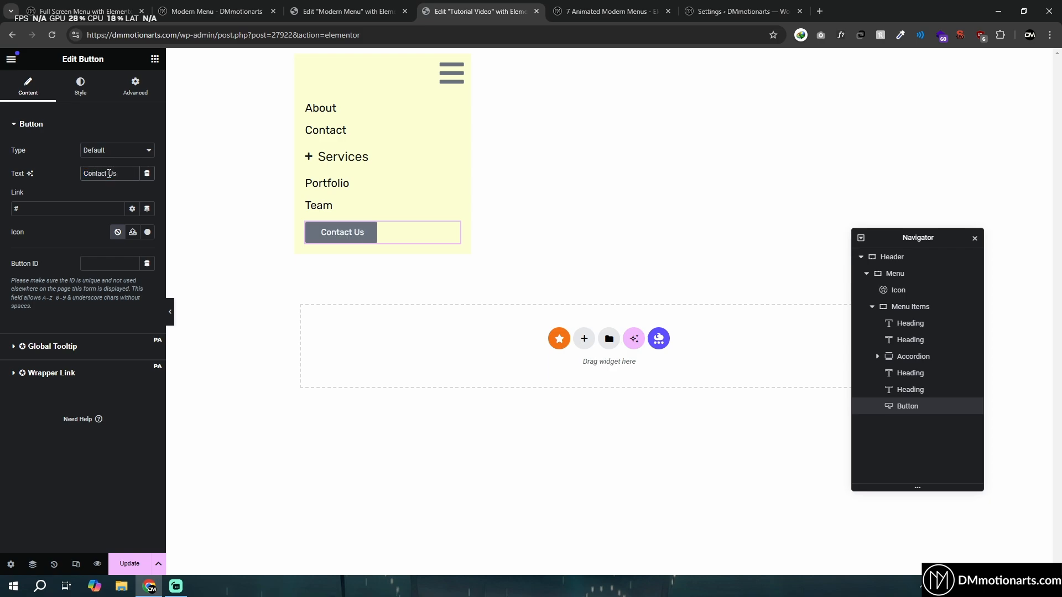
click(170, 312)
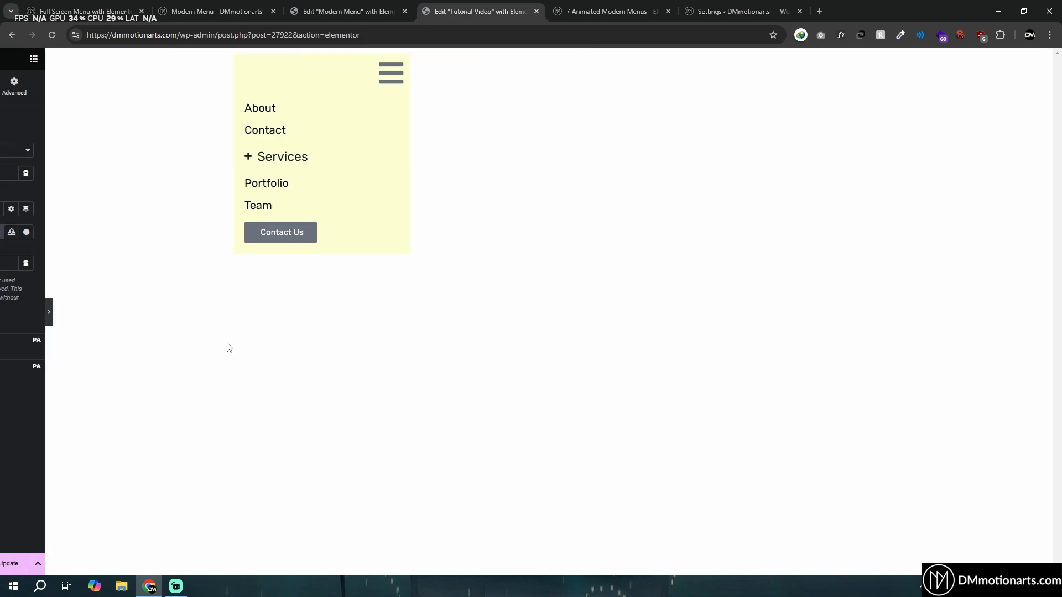
click(5, 314)
Step: Add a container inside the Menu container, below Menu Items, and name it Menu BG
click(898, 275)
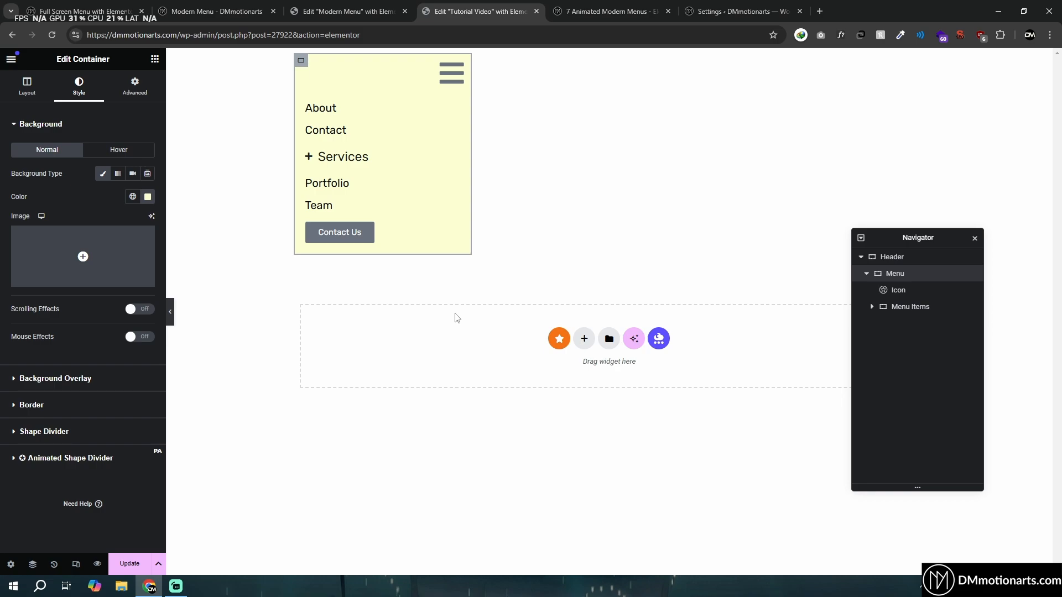
click(156, 59)
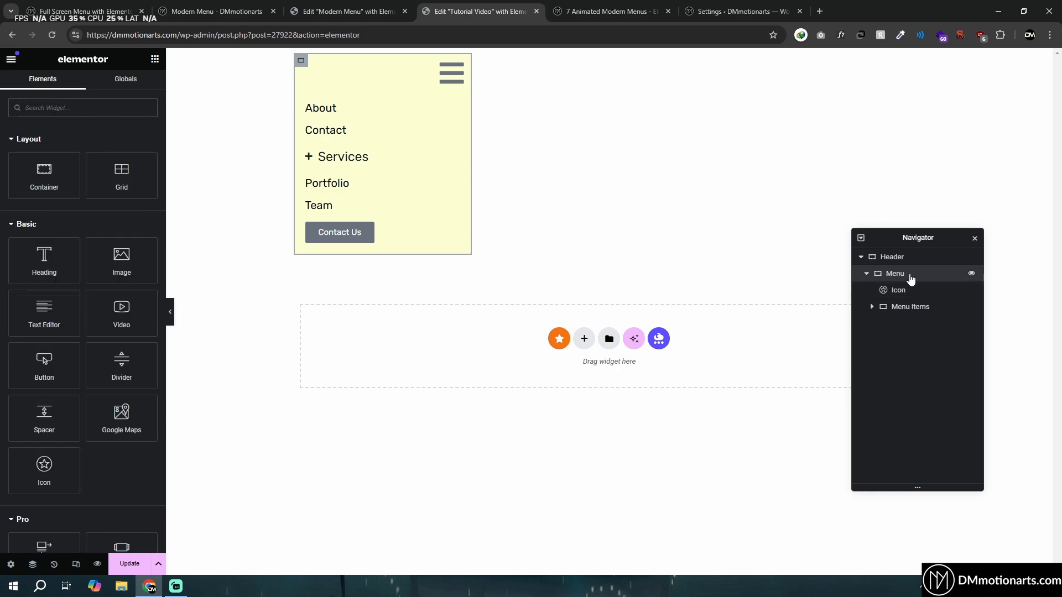
drag(800, 350, 927, 327)
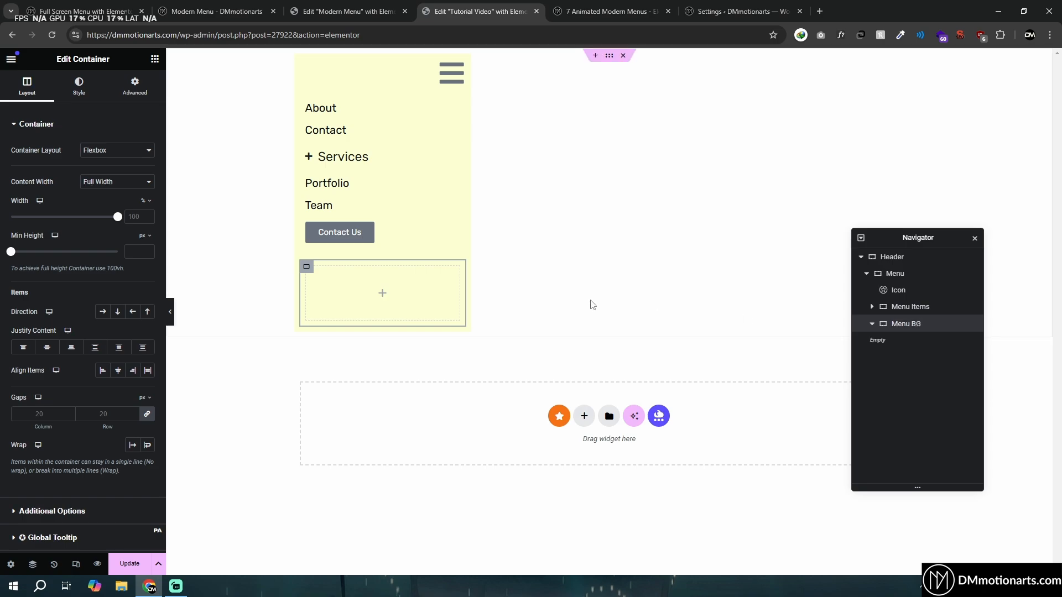
Step: Set the Menu container's Align Self to End, and review its position options while keeping Default
click(910, 307)
click(898, 279)
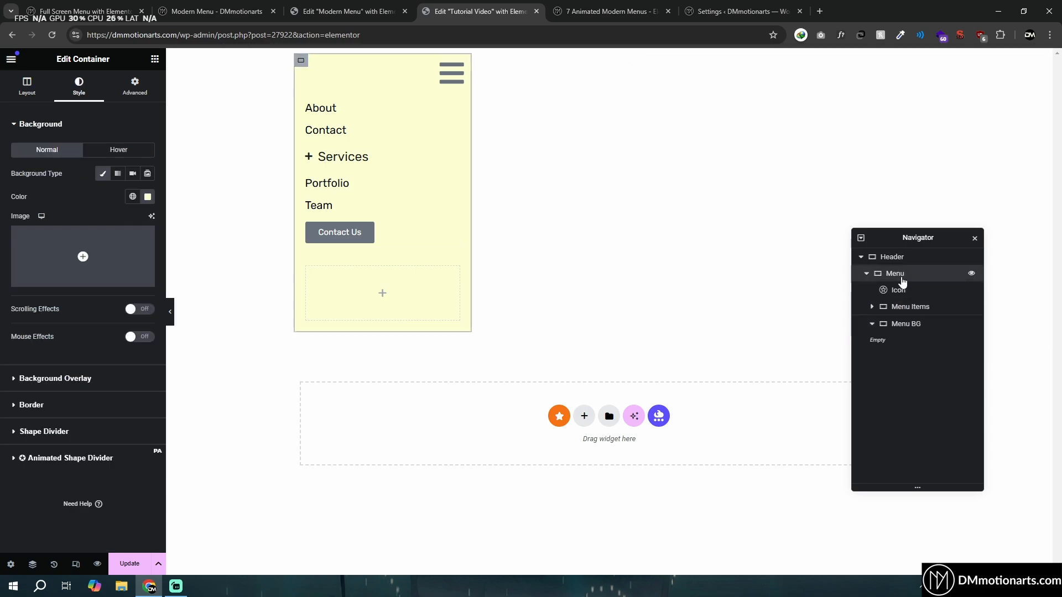
click(109, 98)
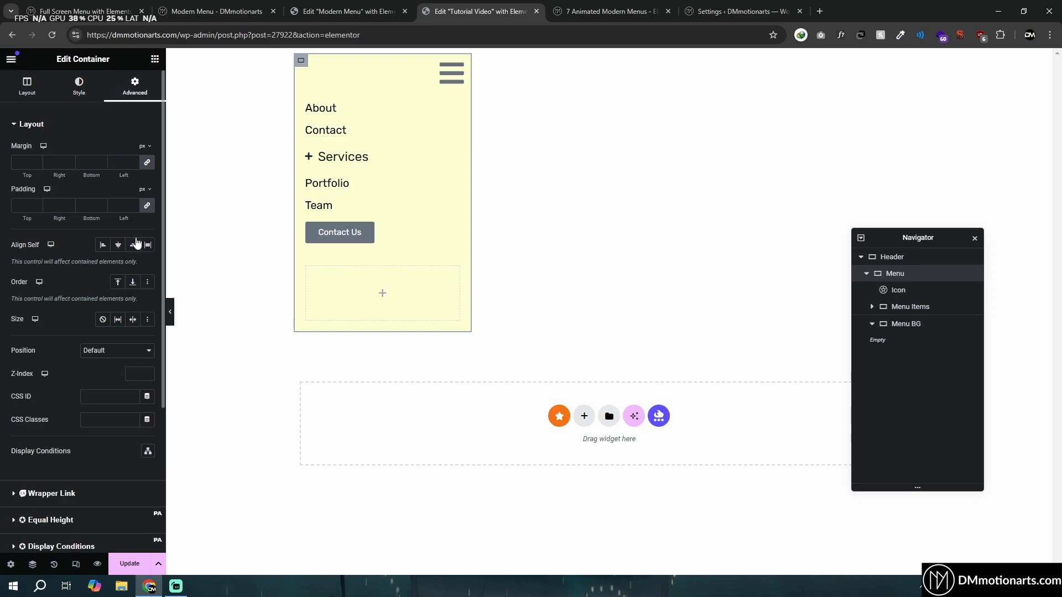
click(133, 245)
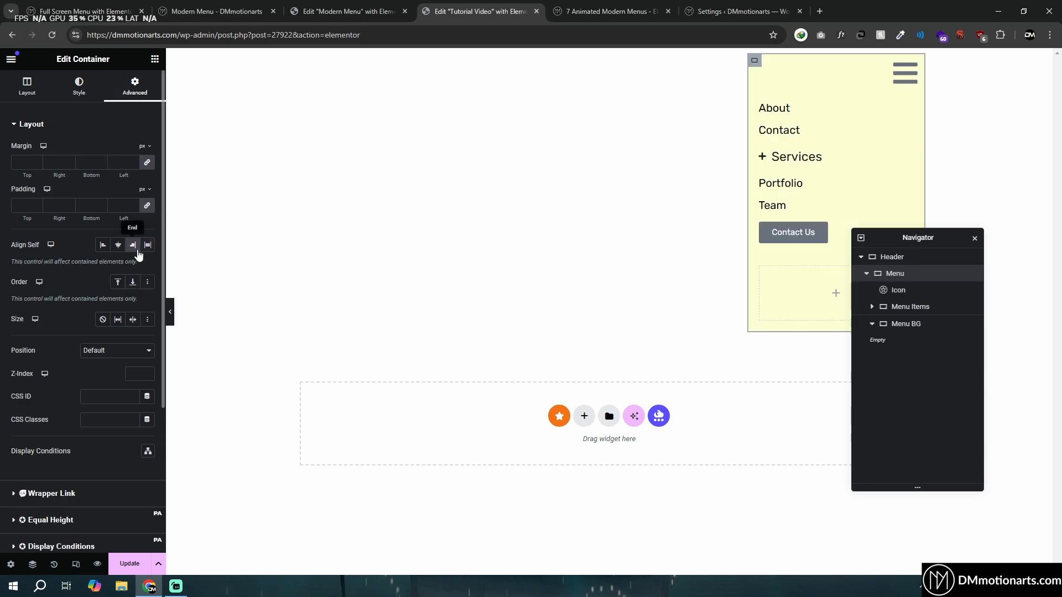
click(117, 351)
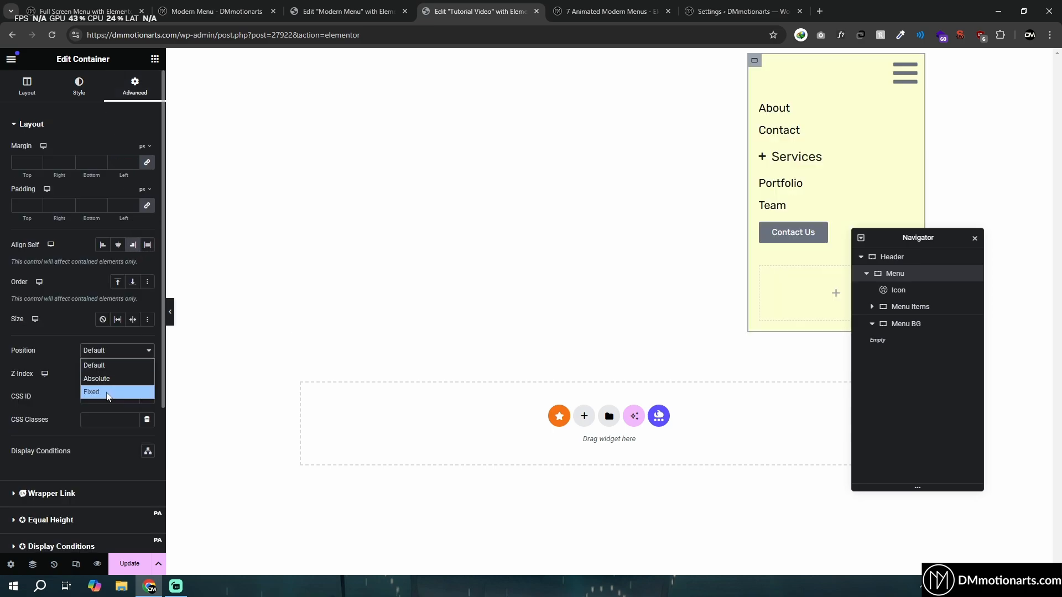
click(64, 354)
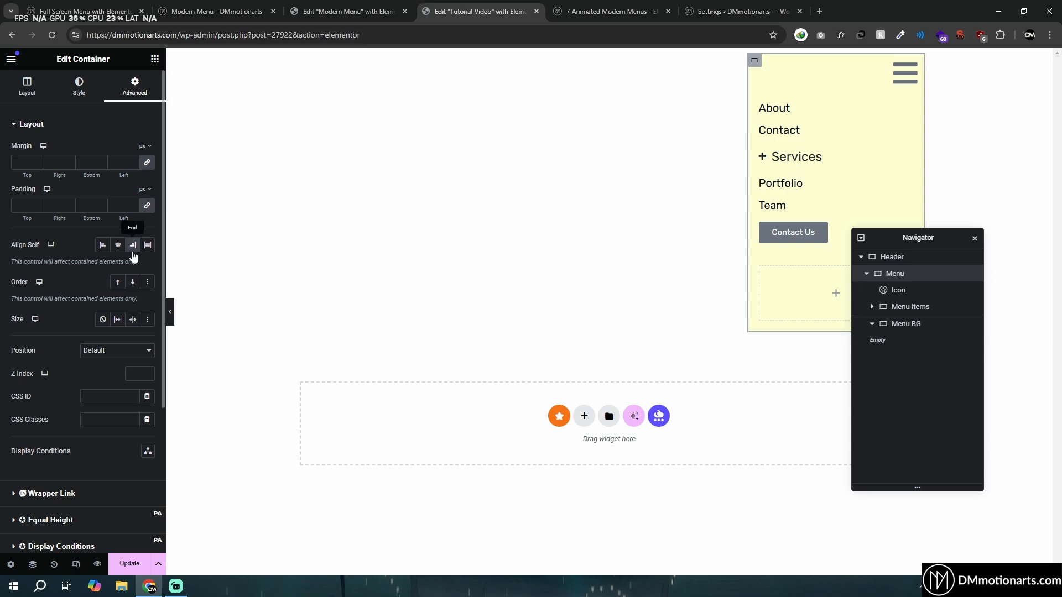
Step: Set the Menu BG container's width and minimum height to 1000 px each, and move the Navigator off the menu
click(916, 324)
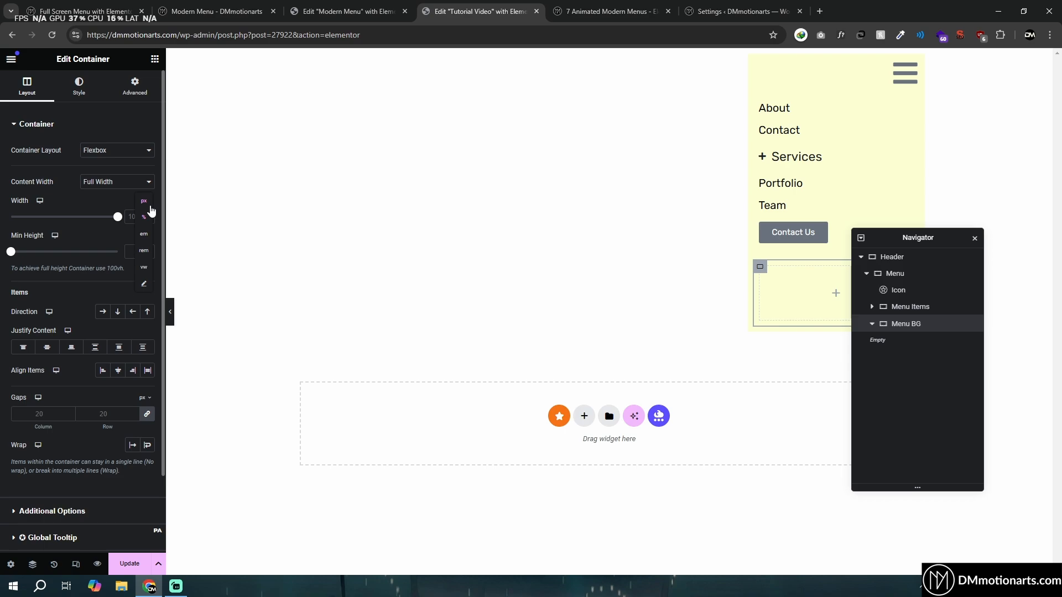
click(145, 203)
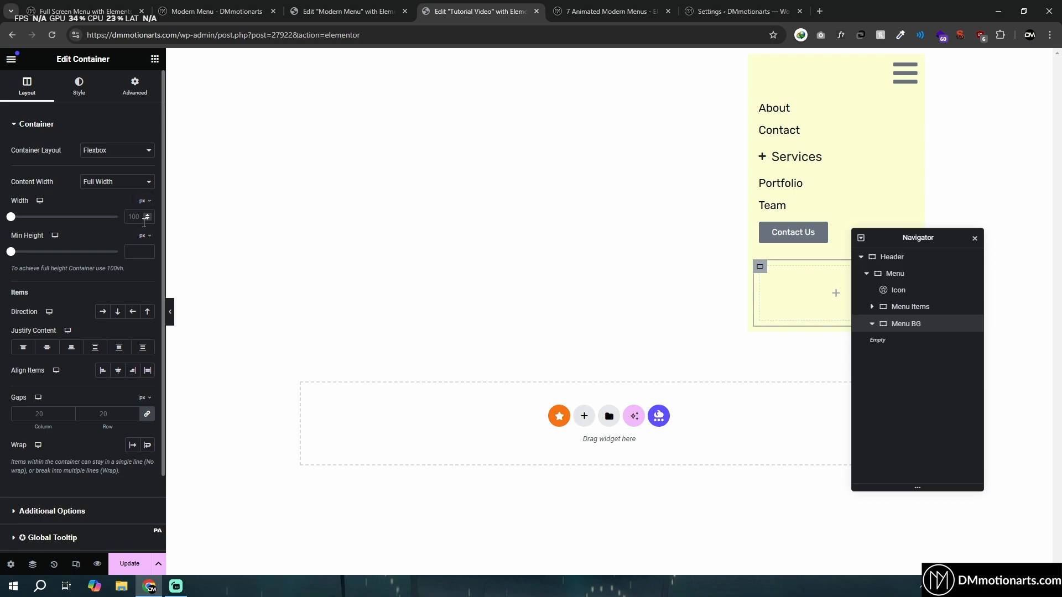
click(136, 217)
text(1000)
click(139, 251)
text(1000)
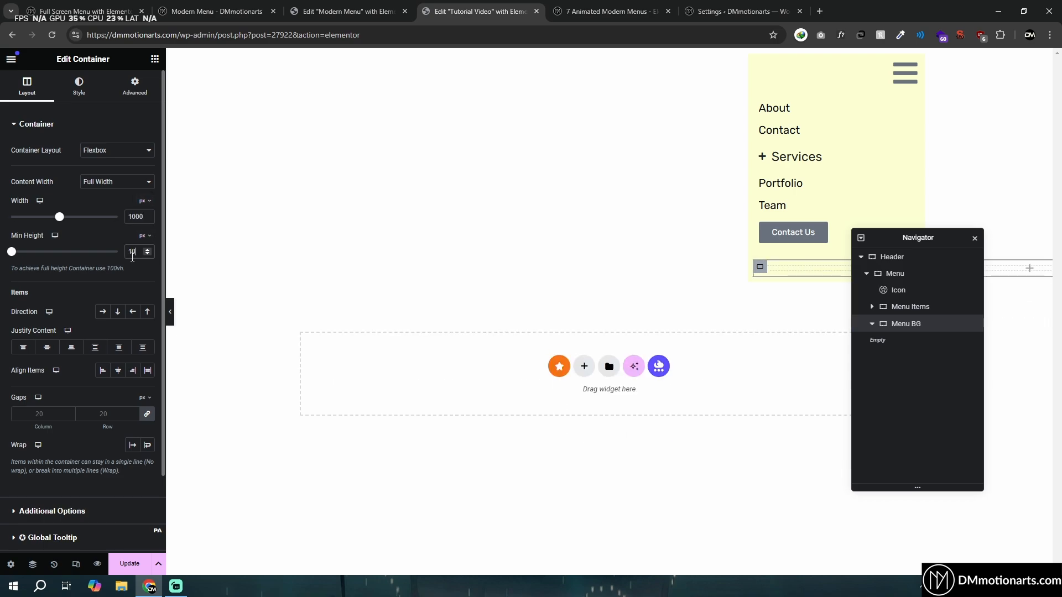
drag(919, 238, 507, 264)
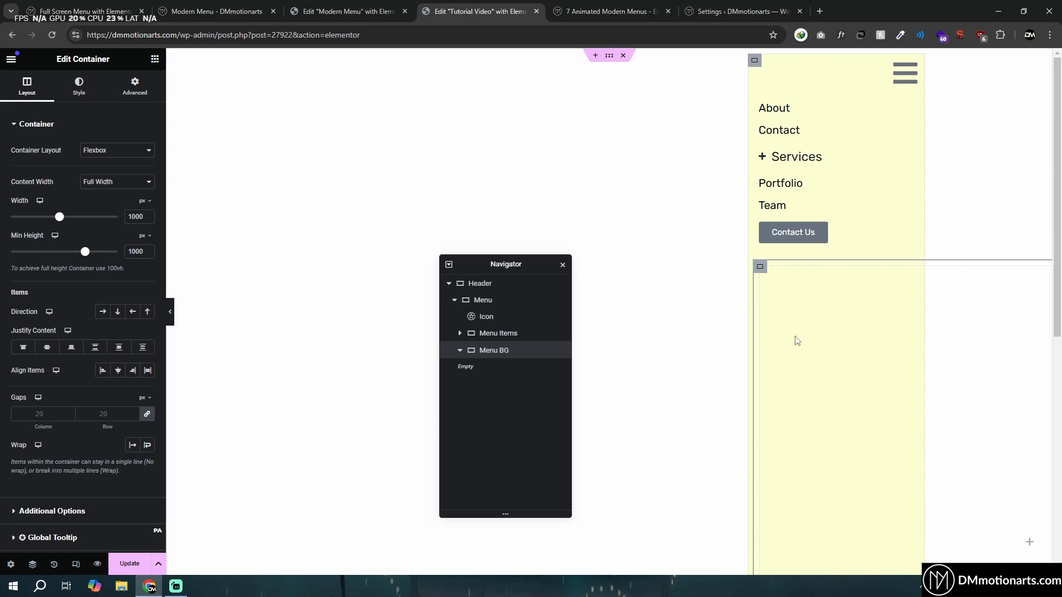
Step: Give the Menu BG container a classic background in light red, #FF9797
click(79, 86)
click(103, 173)
click(148, 196)
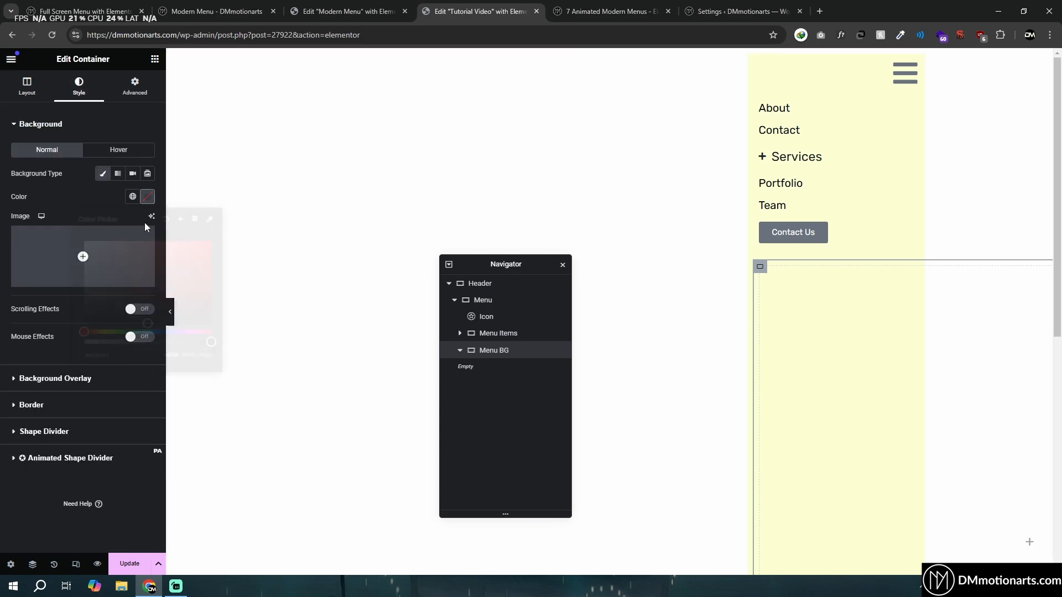
drag(122, 270, 136, 230)
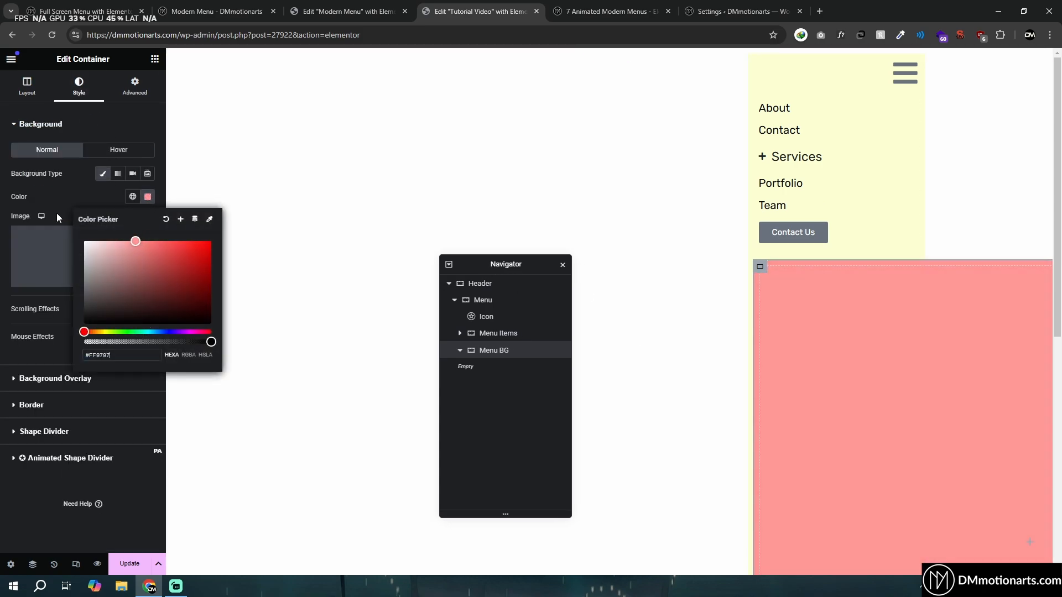
click(54, 194)
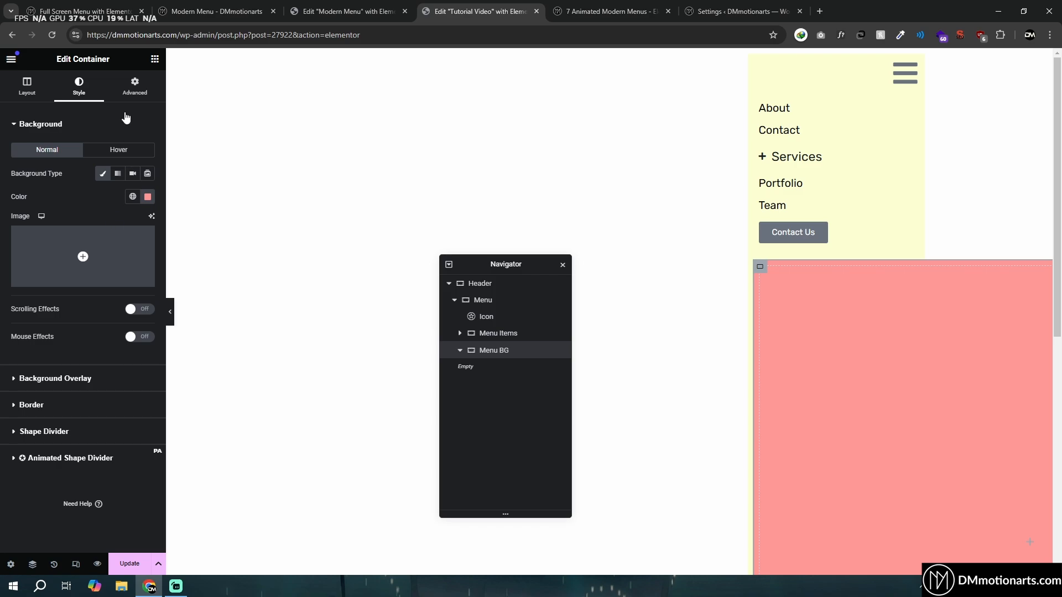
Step: Set the Menu BG container's position to Absolute and review its offset settings
click(131, 88)
click(105, 351)
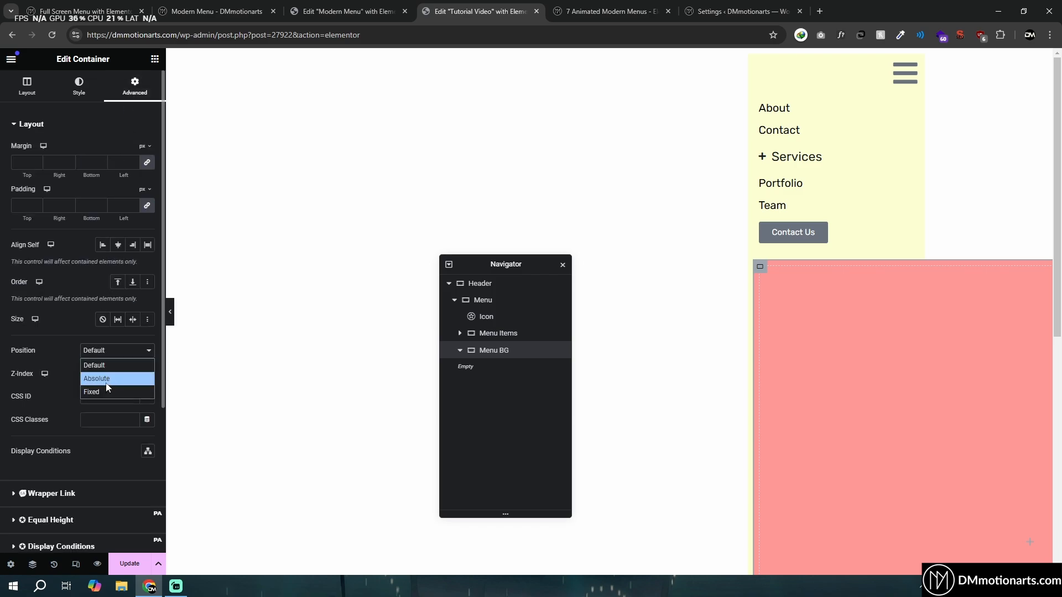
click(97, 379)
scroll(135, 349, down, 4)
scroll(88, 318, up, 2)
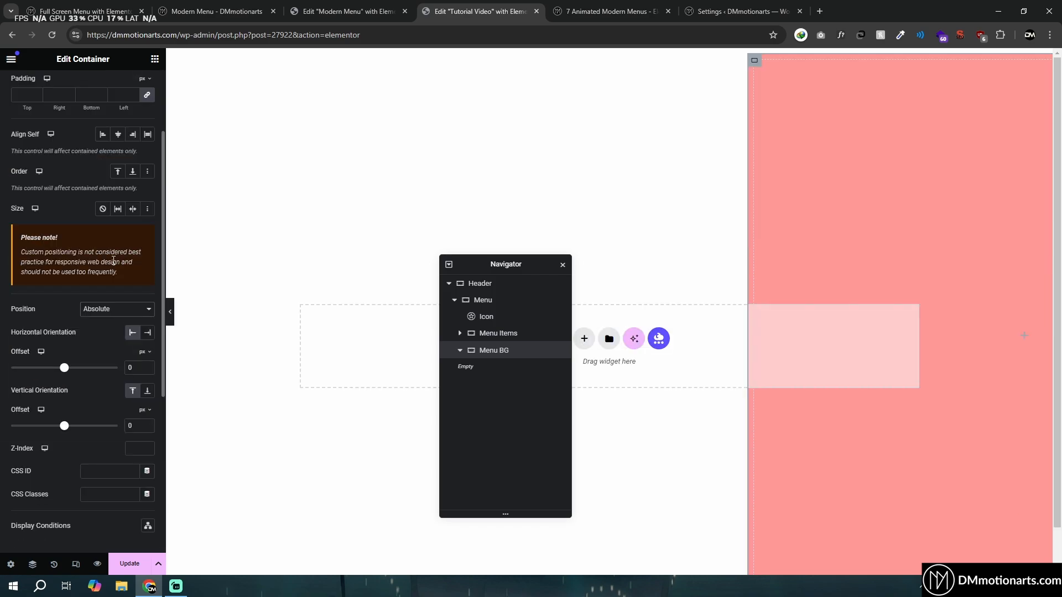
Step: Set the Menu BG container's size to Custom and move the Navigator slightly up, away from the menu
click(147, 210)
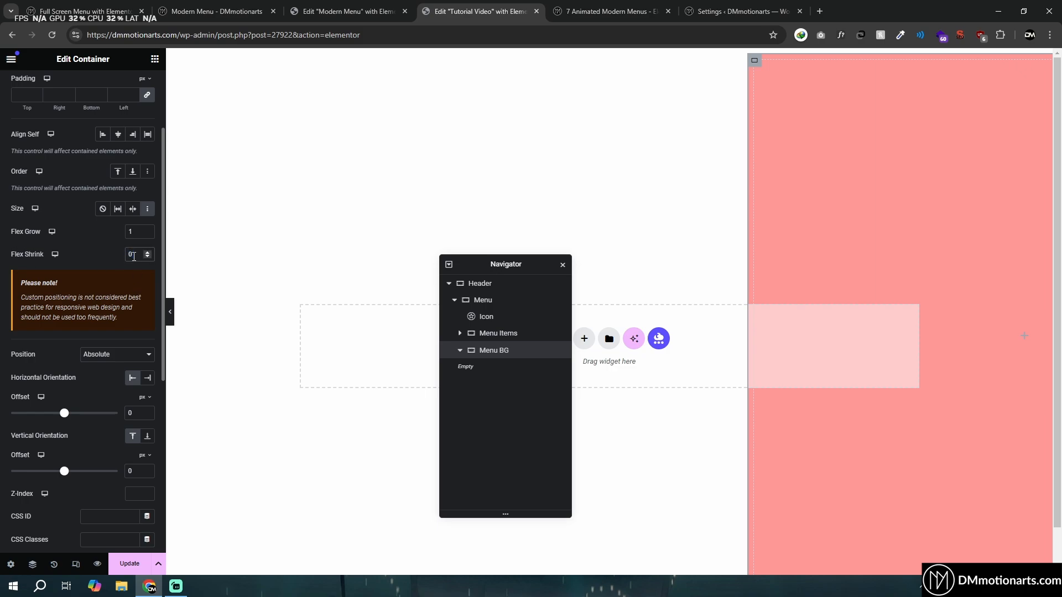
drag(501, 270, 476, 239)
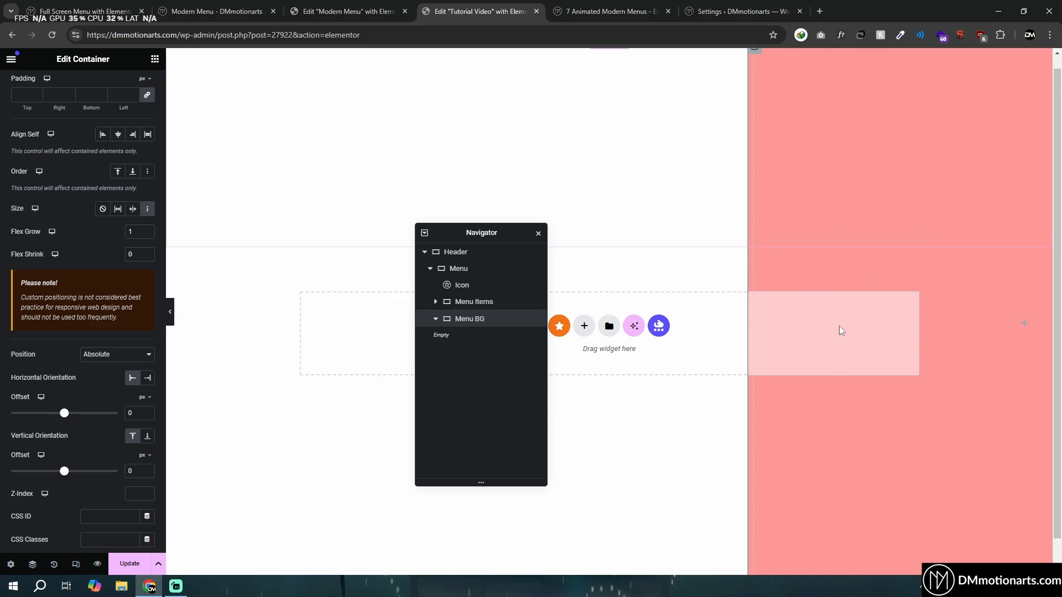
click(460, 269)
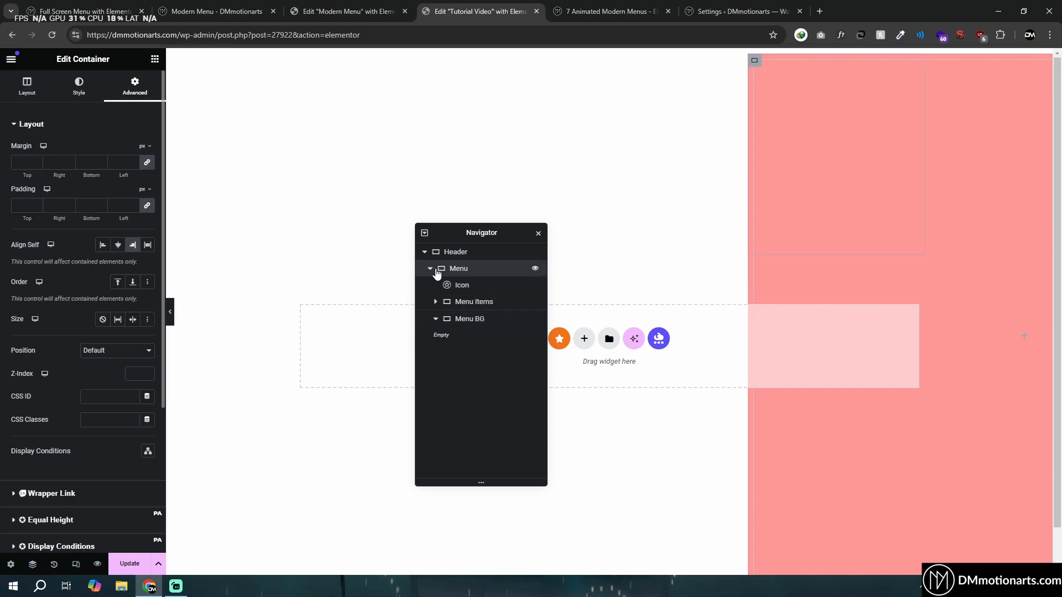
click(132, 375)
text(999)
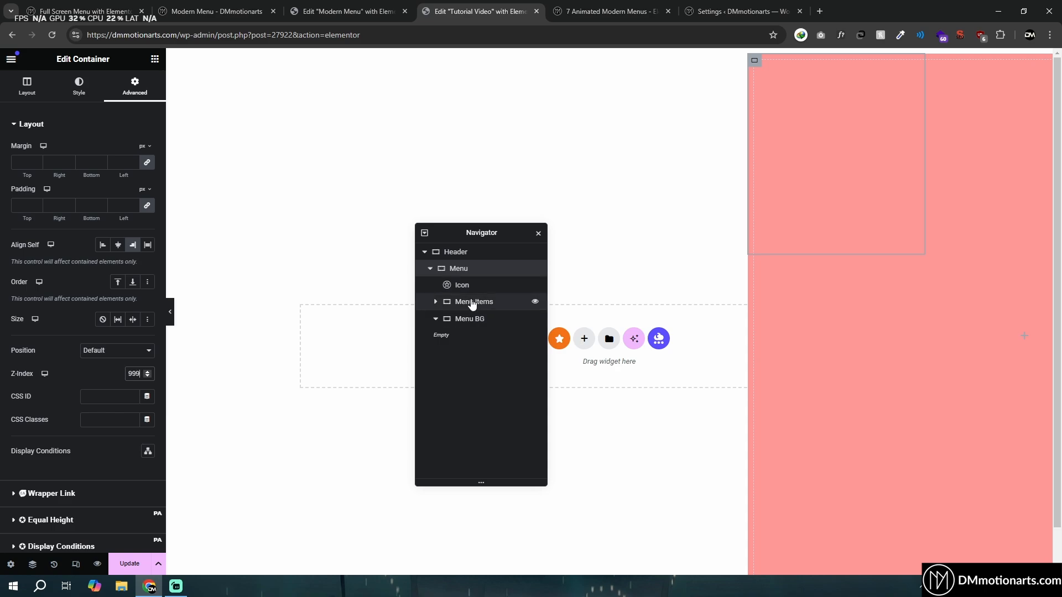
key(BackSpace)
key(BackSpace)
key(BackSpace)
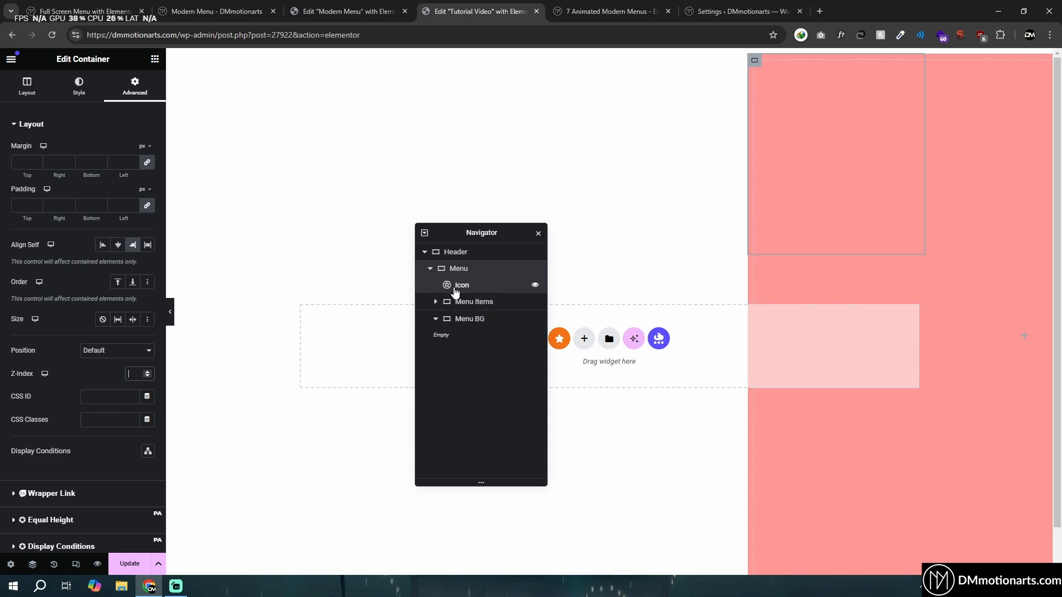
Step: Set the Z-Index of the Icon to 9999 and of the Menu Items container to 9998
click(456, 286)
text(6)
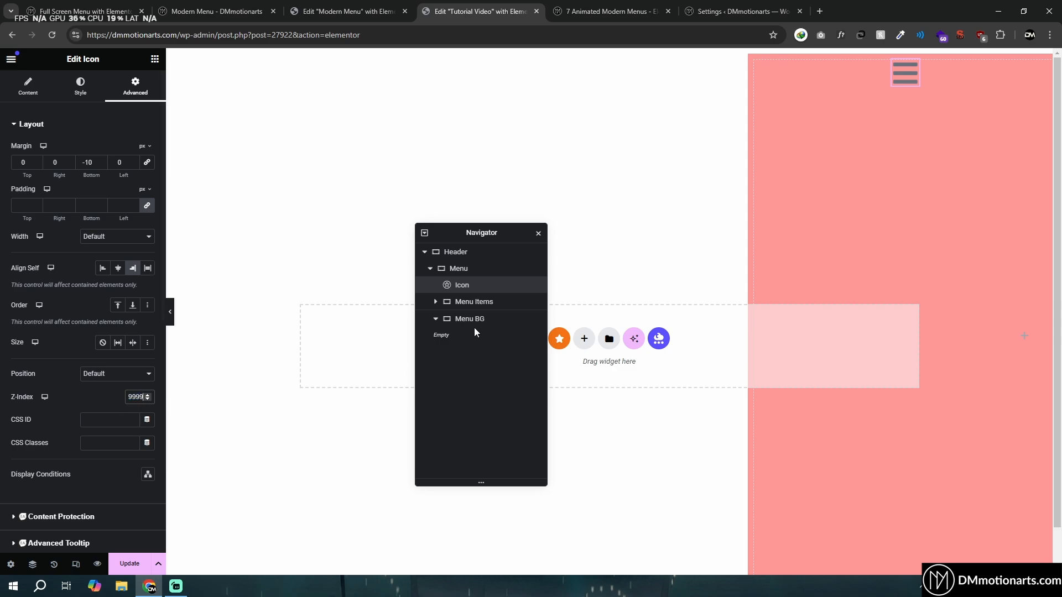
click(481, 302)
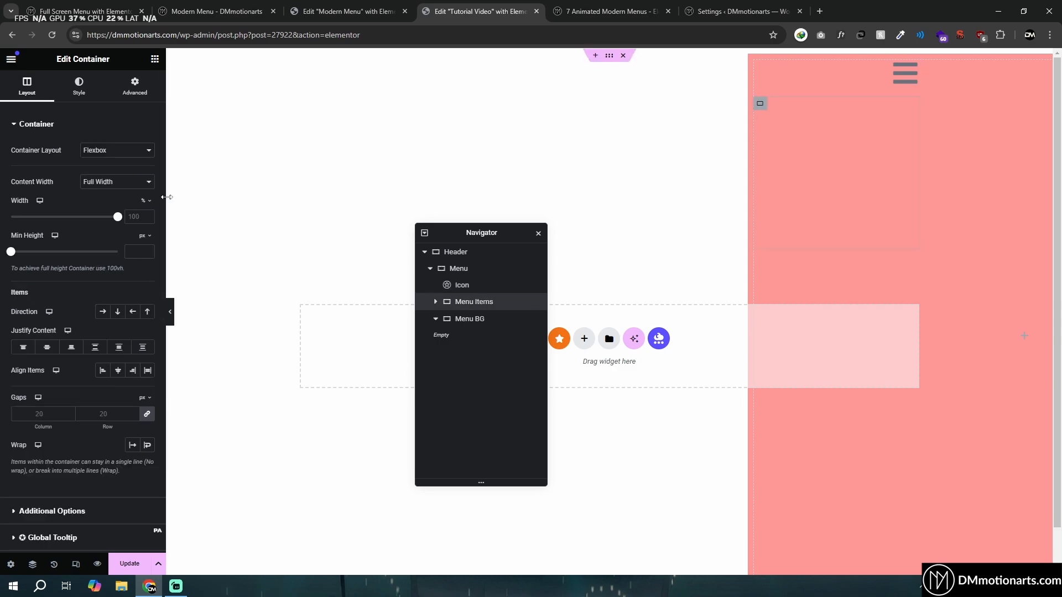
click(134, 86)
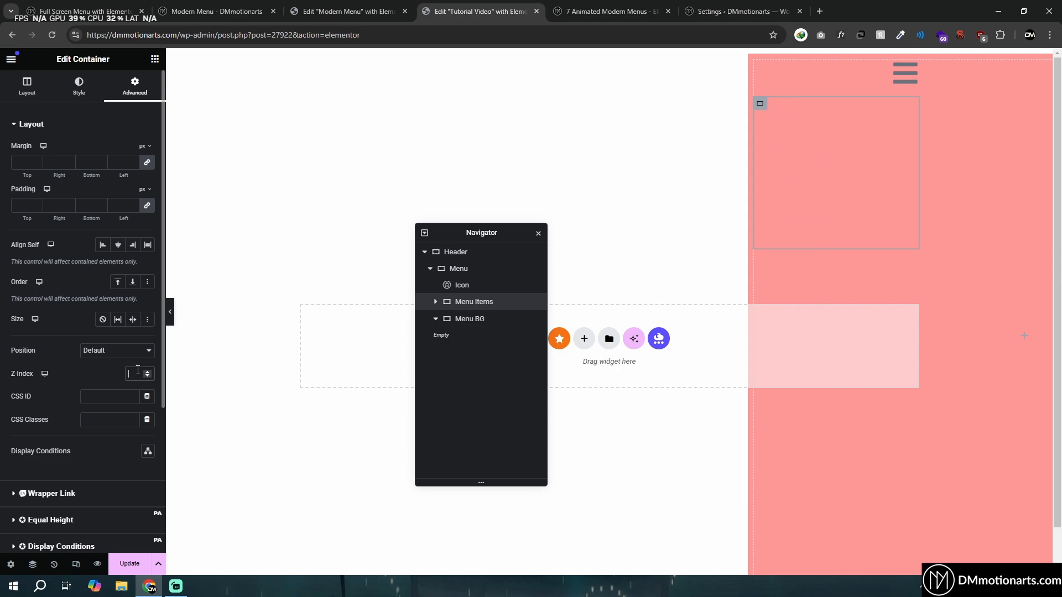
text(9998)
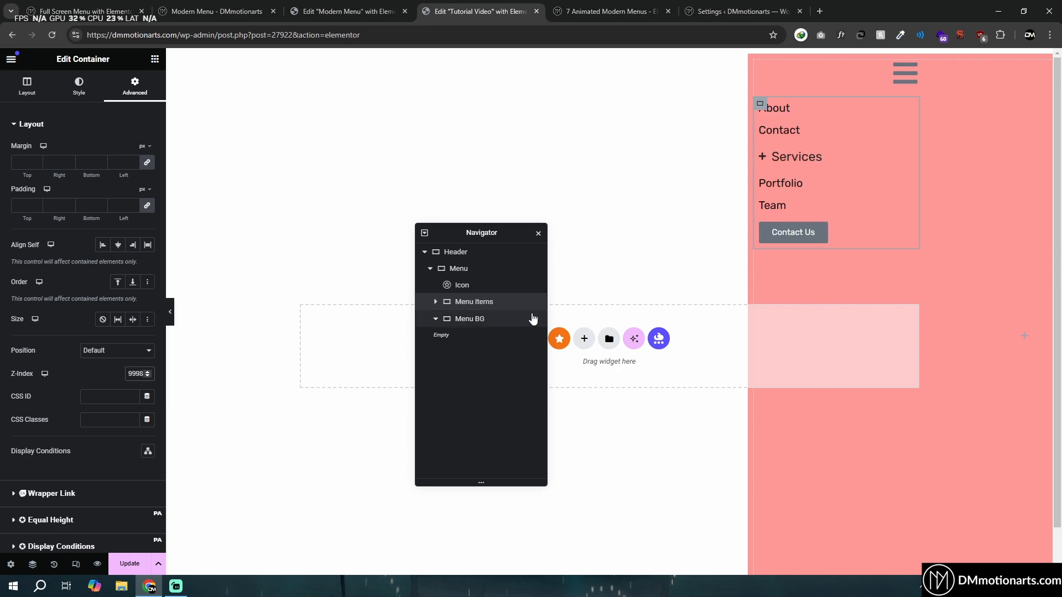
Step: Set the Menu BG container's Z-Index to 9997 and review its layout settings
click(482, 319)
scroll(106, 266, down, 5)
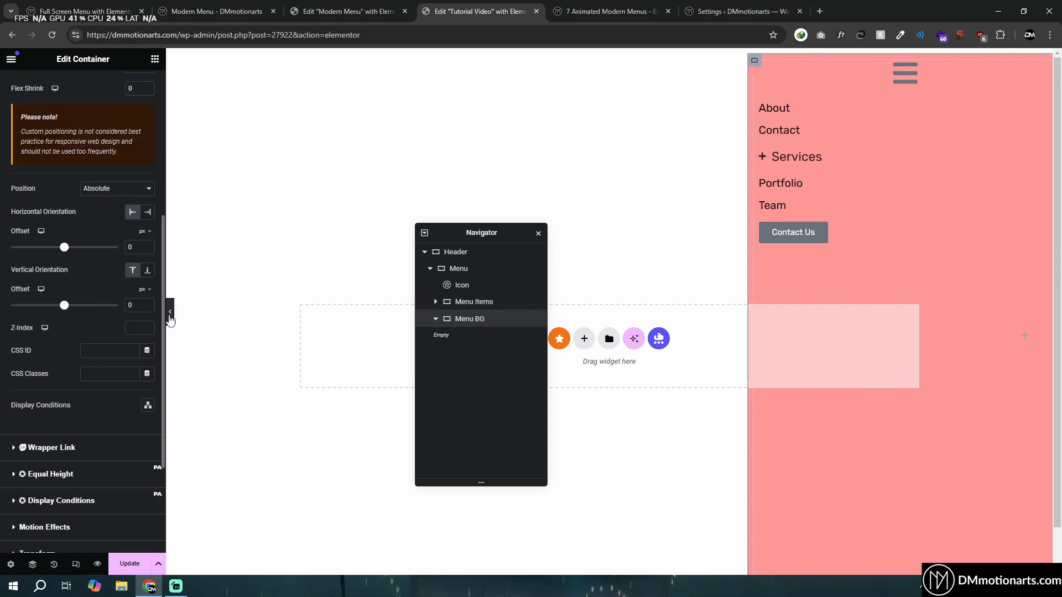
text(9997)
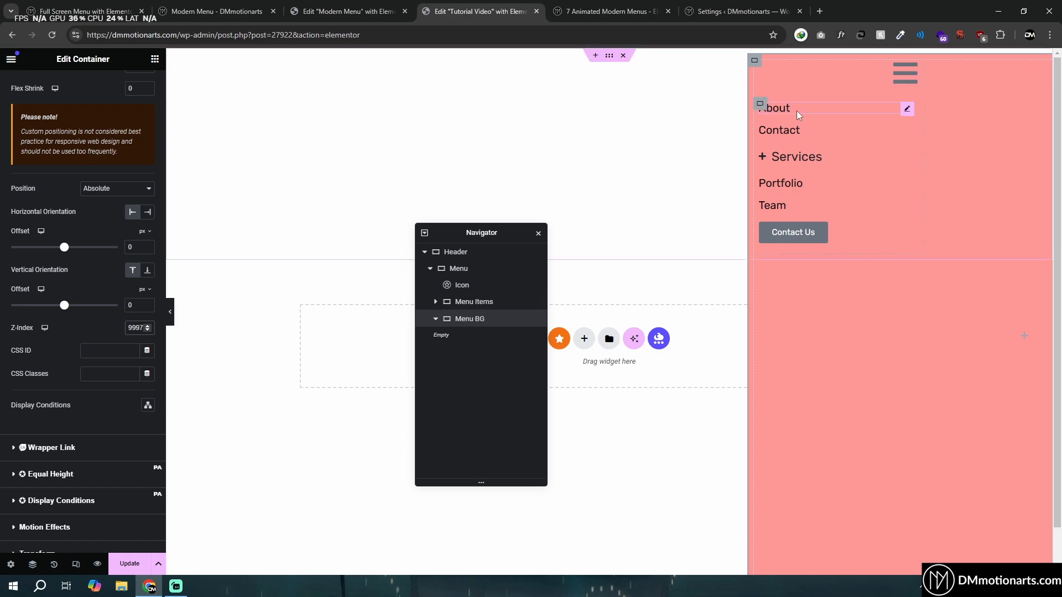
scroll(71, 256, up, 4)
scroll(72, 253, up, 1)
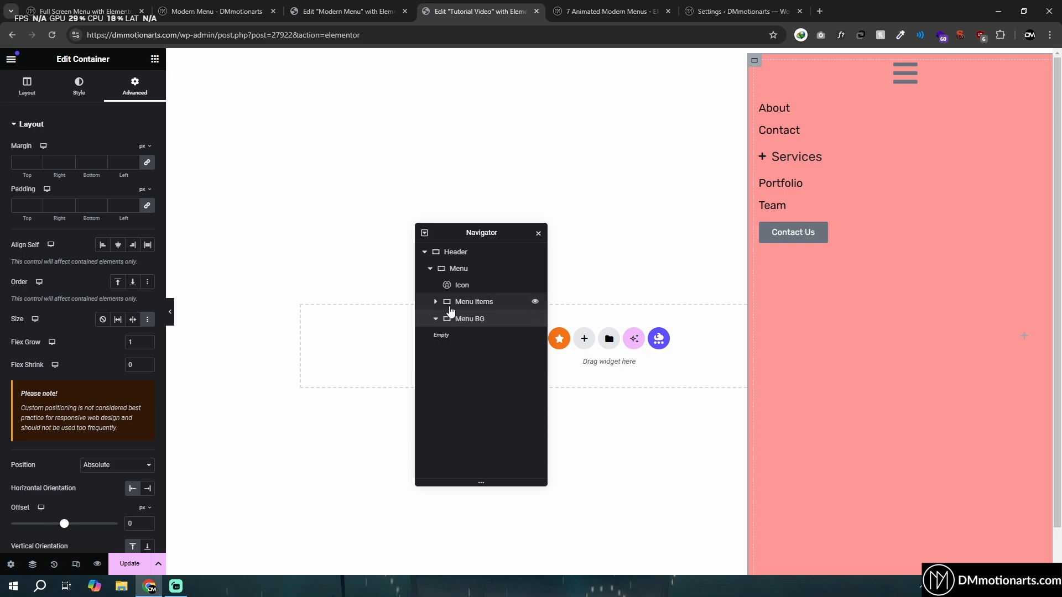
scroll(107, 403, down, 4)
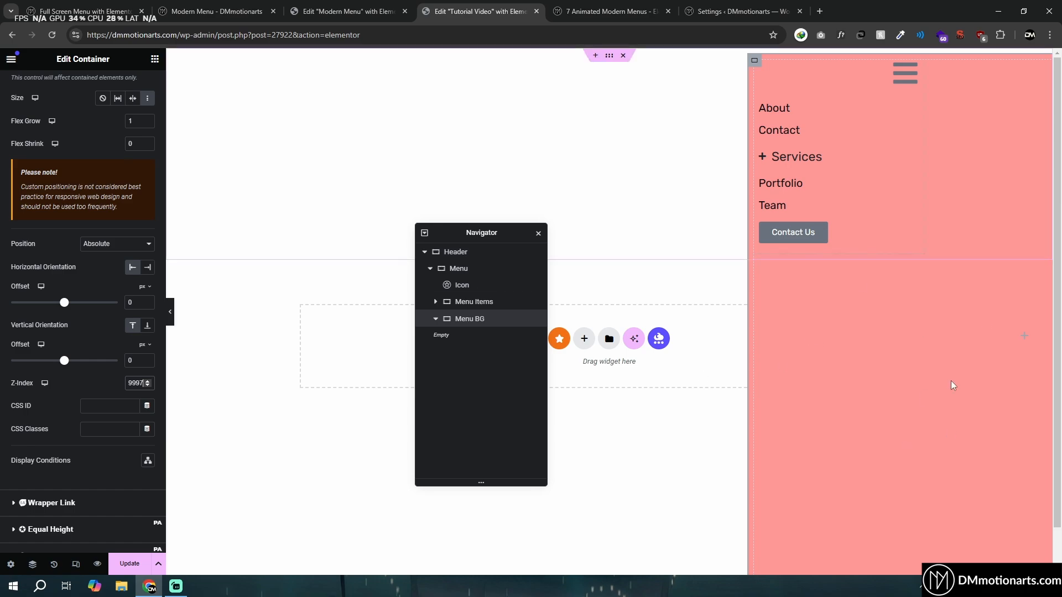
Step: Copy the CSS class dm-menu-icon-2 from Menu Icon on the Modern Menu page to the Icon on the Tutorial Video page
click(390, 253)
click(156, 61)
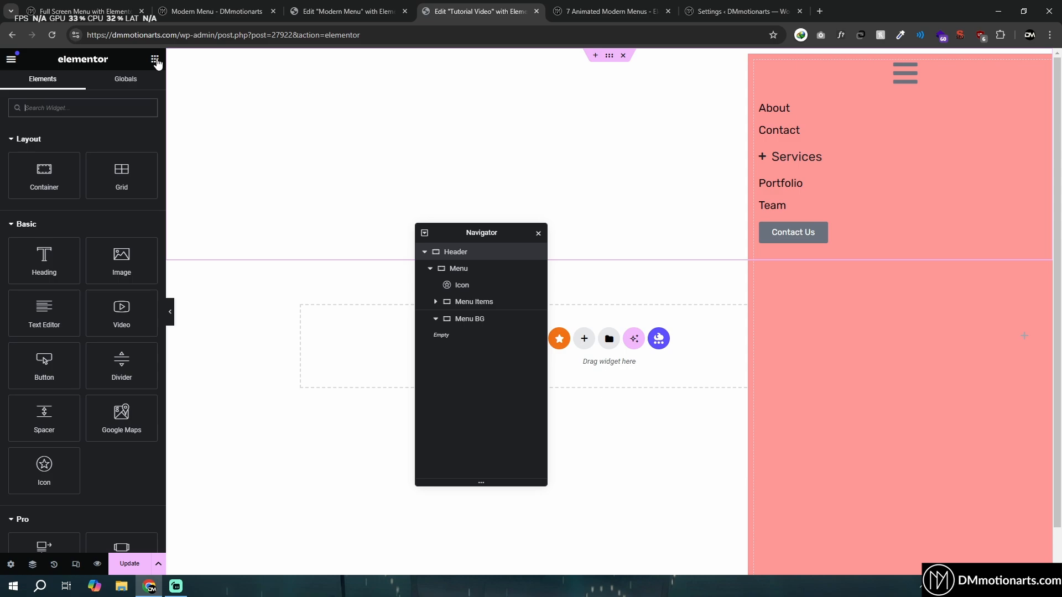
click(471, 284)
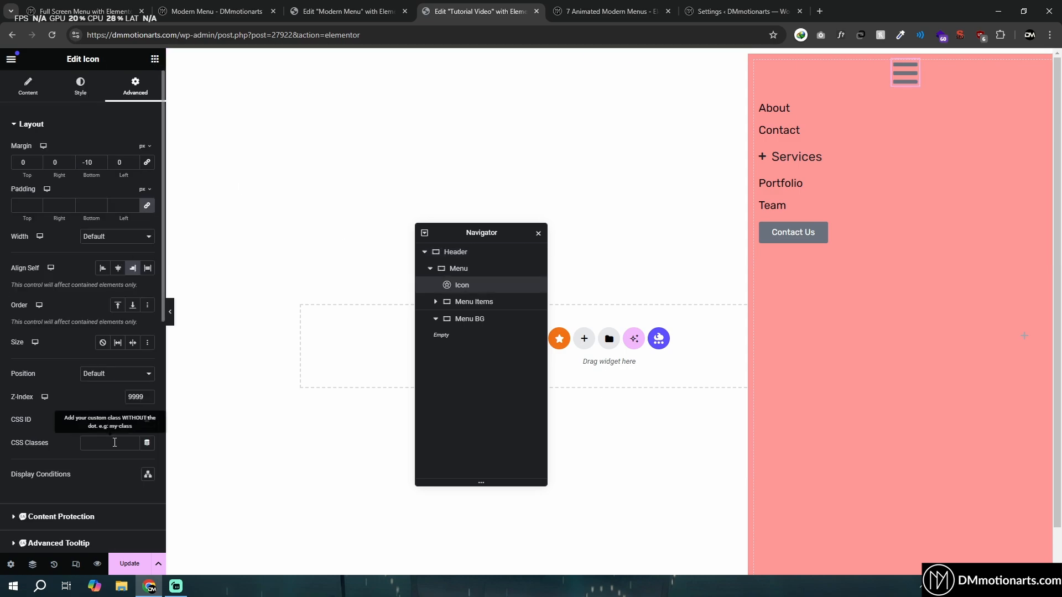
click(349, 11)
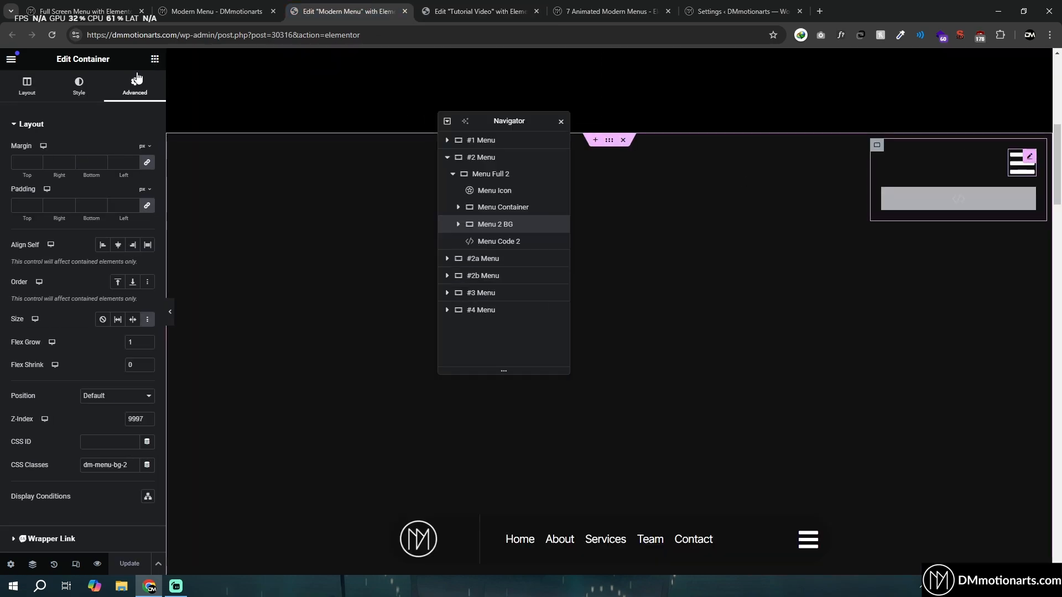
click(495, 190)
triple_click(109, 443)
key(ctrl+c)
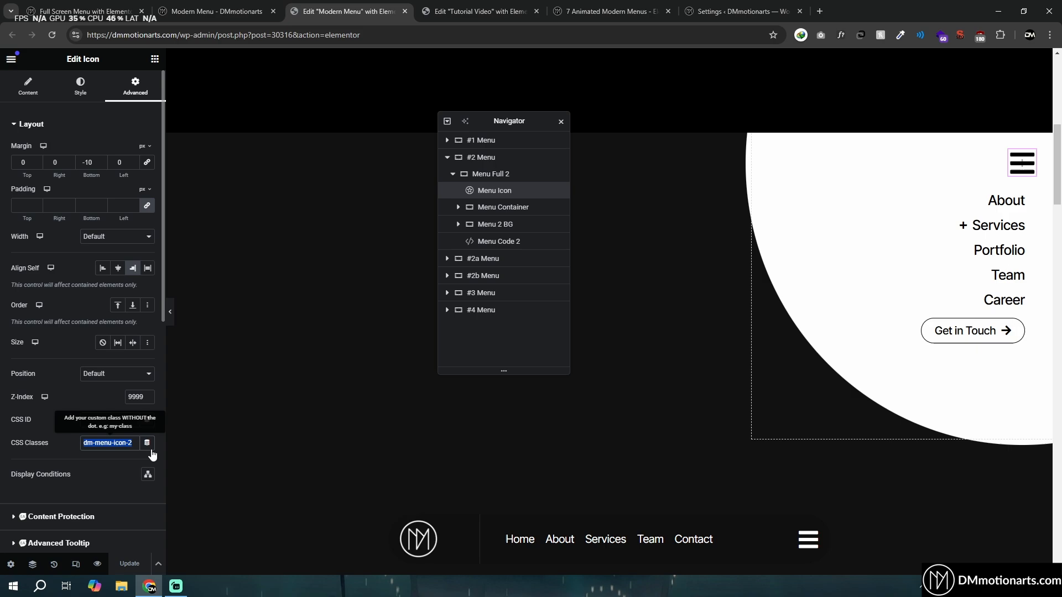
click(468, 7)
click(88, 446)
key(ctrl+v)
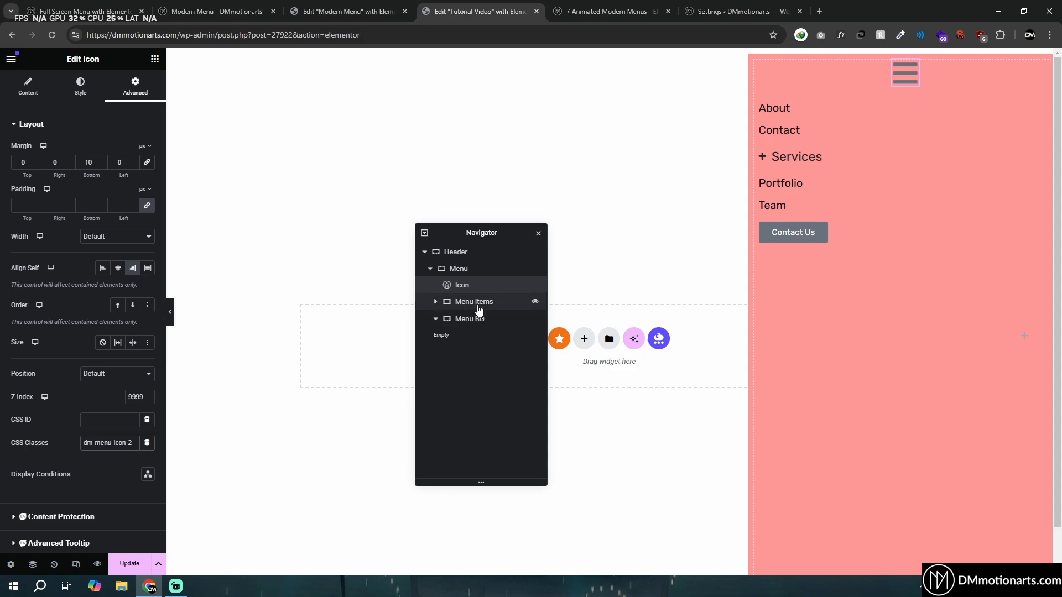
Step: Copy the CSS class dm-menu-container-2 from Menu Container on the Modern Menu page to the Menu Items container on the Tutorial Video page
click(332, 11)
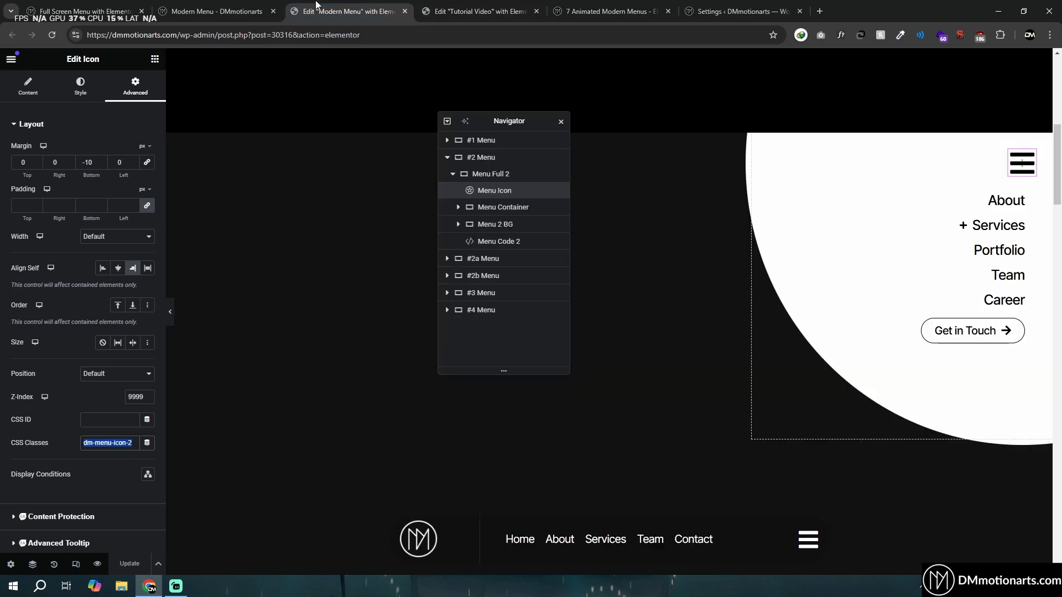
click(492, 214)
scroll(88, 283, down, 5)
triple_click(111, 381)
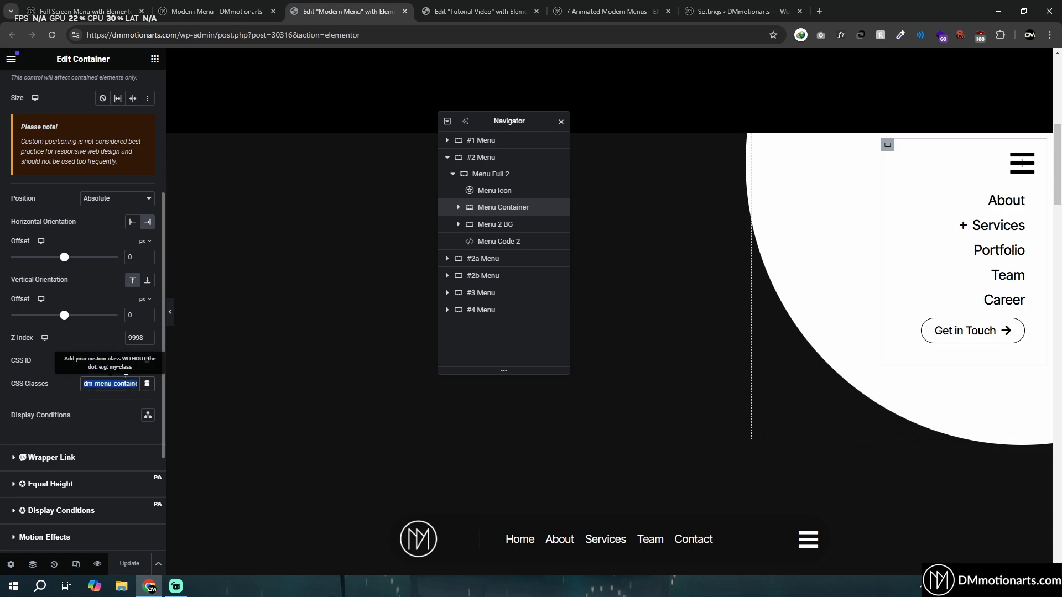
click(476, 11)
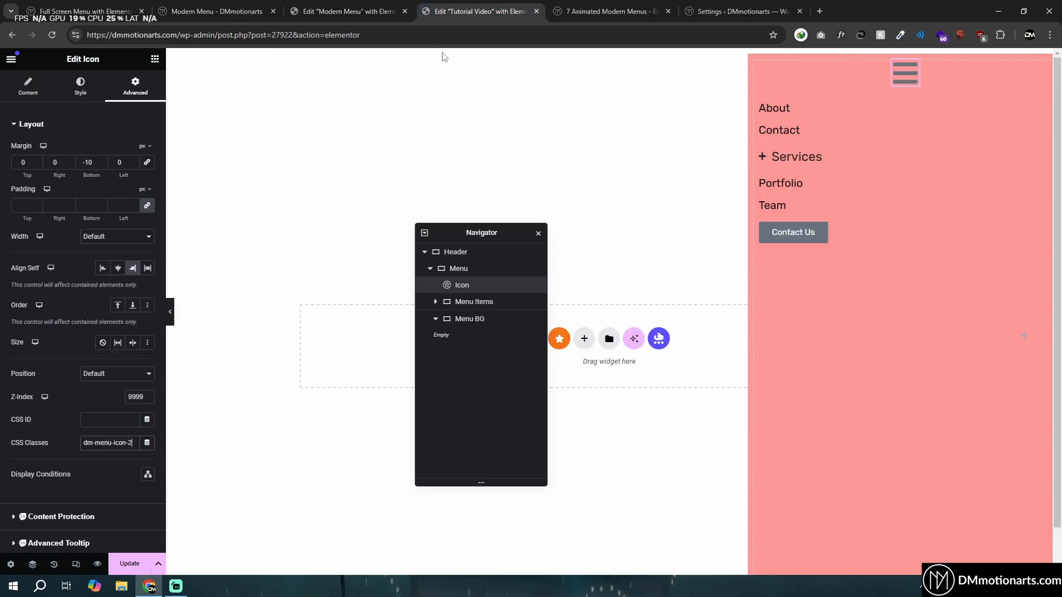
click(470, 303)
click(111, 420)
key(ctrl+v)
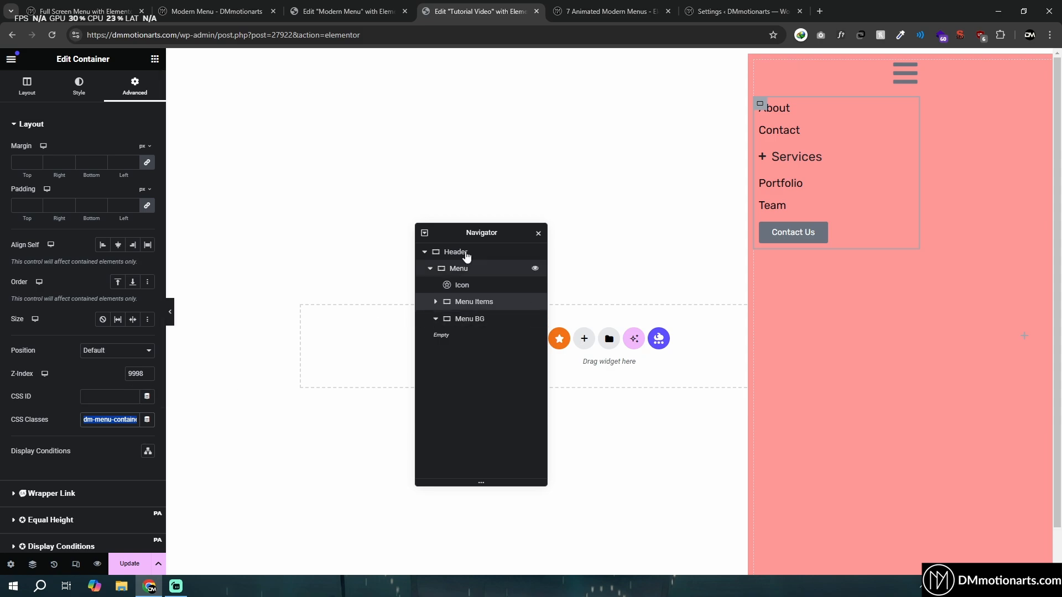
Step: Copy the CSS class dm-menu-bg-2 from Menu 2 BG on the Modern Menu page to the Menu BG container on the Tutorial Video page
click(348, 10)
click(487, 224)
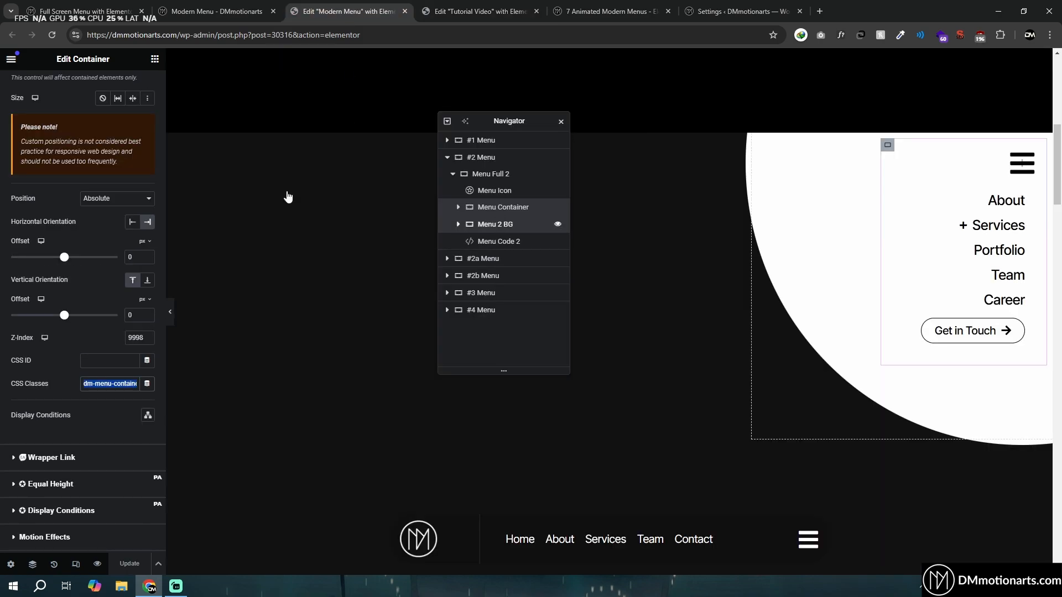
triple_click(130, 463)
key(ctrl+c)
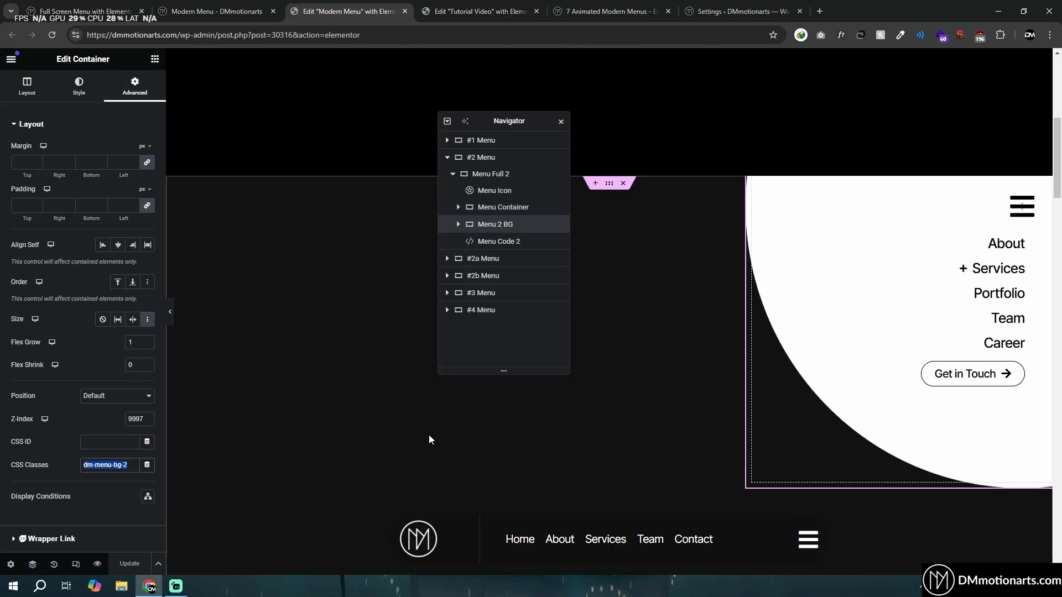
click(475, 10)
click(467, 319)
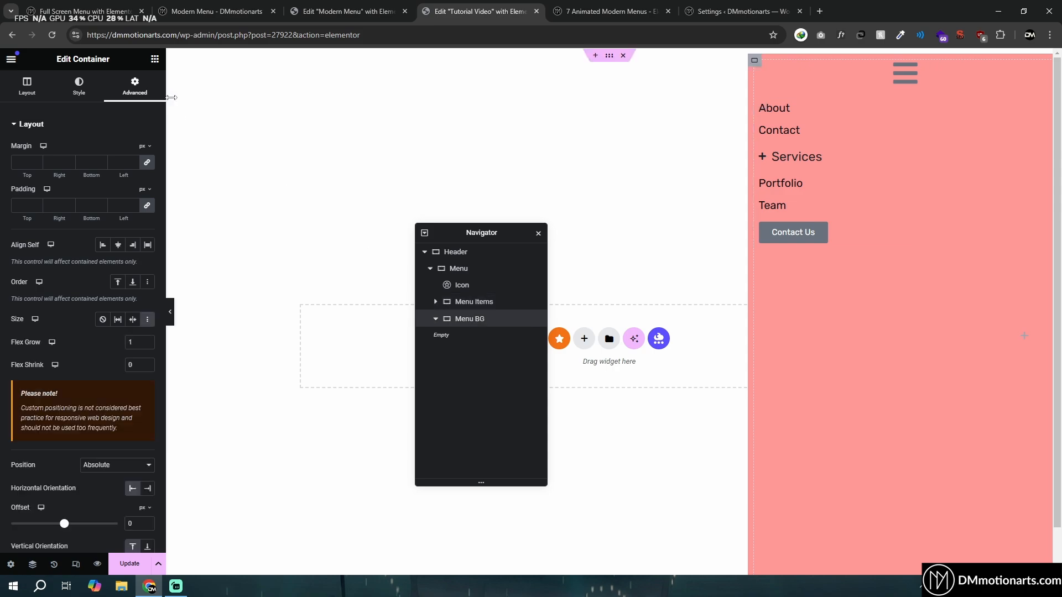
scroll(130, 349, down, 7)
scroll(107, 264, up, 3)
scroll(118, 142, up, 6)
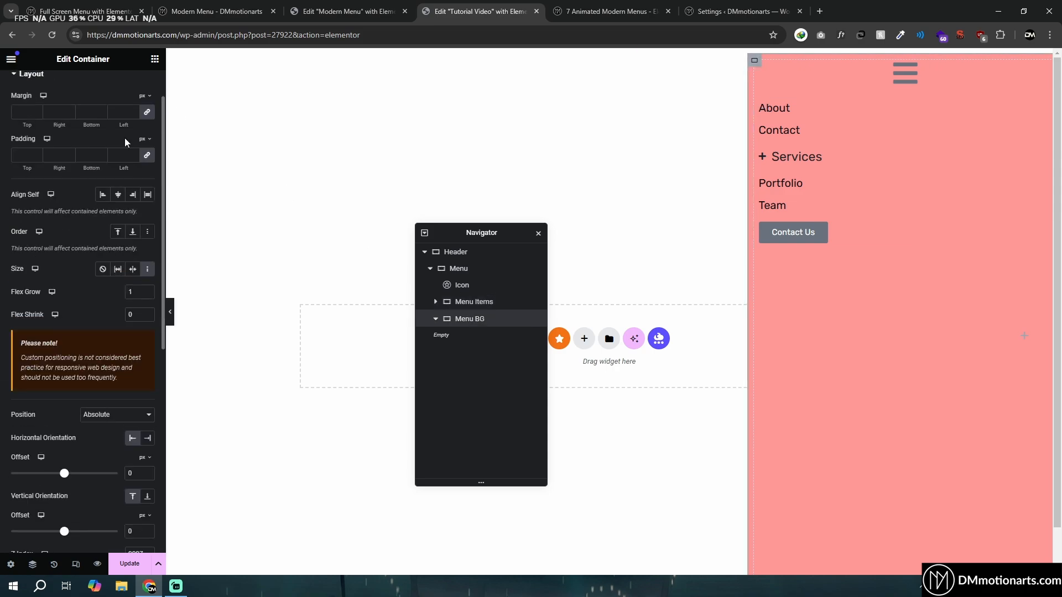
scroll(119, 142, down, 6)
click(102, 375)
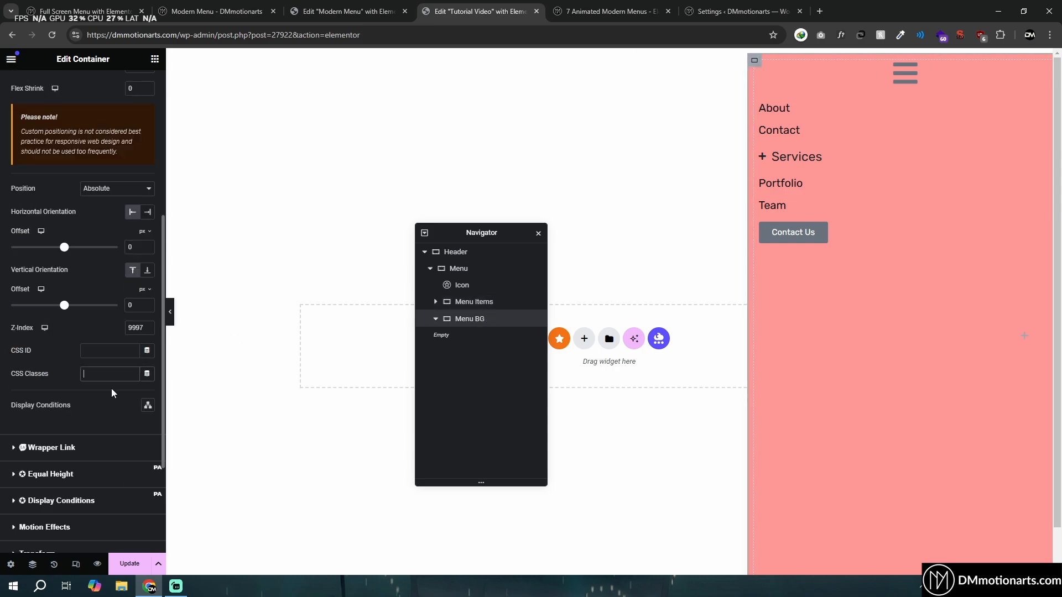
key(ctrl+v)
Step: Check the CSS classes assigned to the Menu Items container, the Menu BG container and the Icon
click(472, 302)
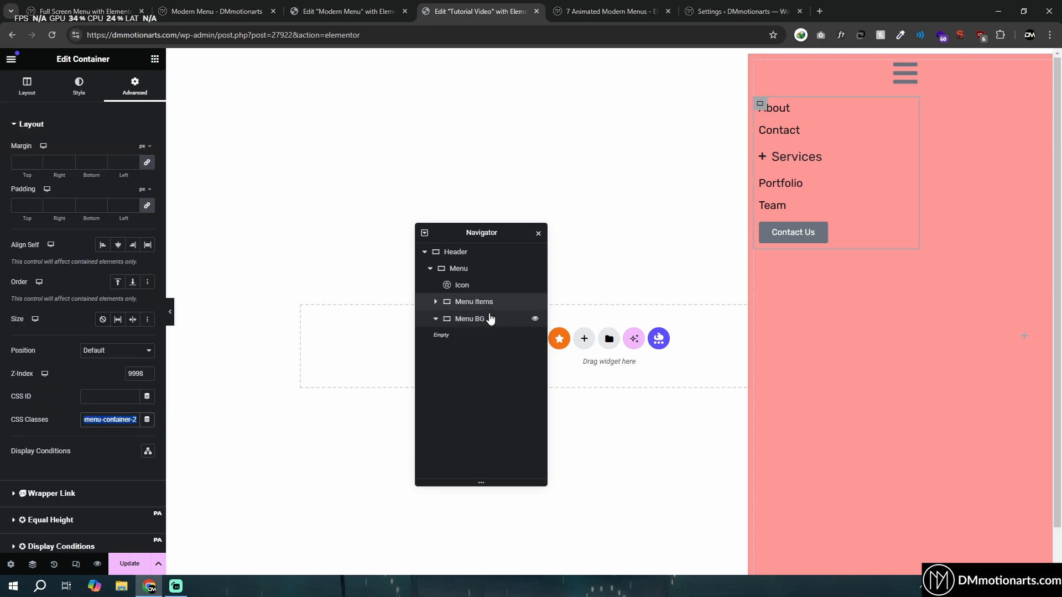
click(470, 320)
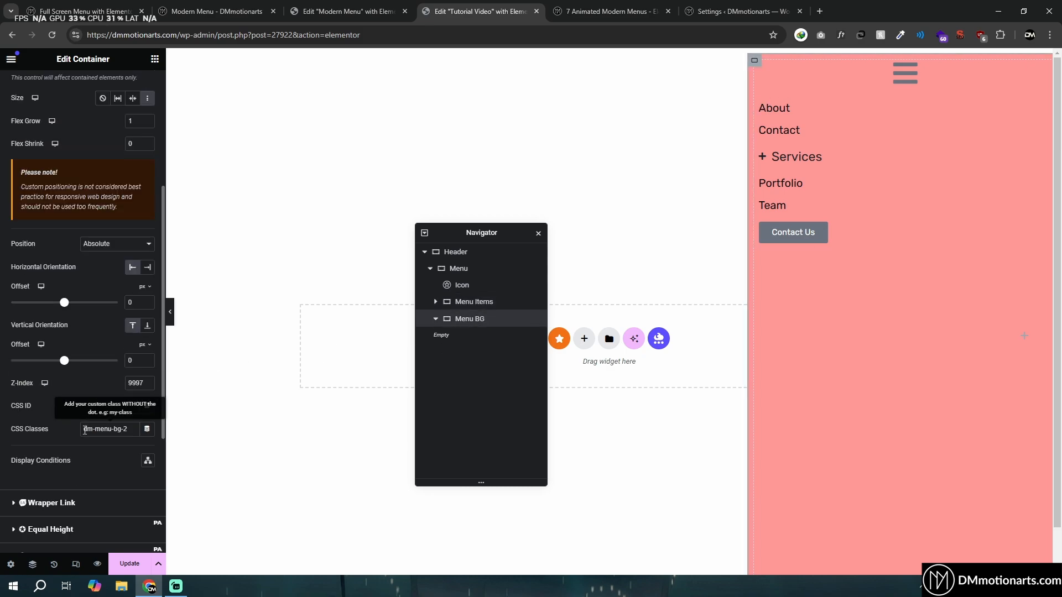
click(489, 285)
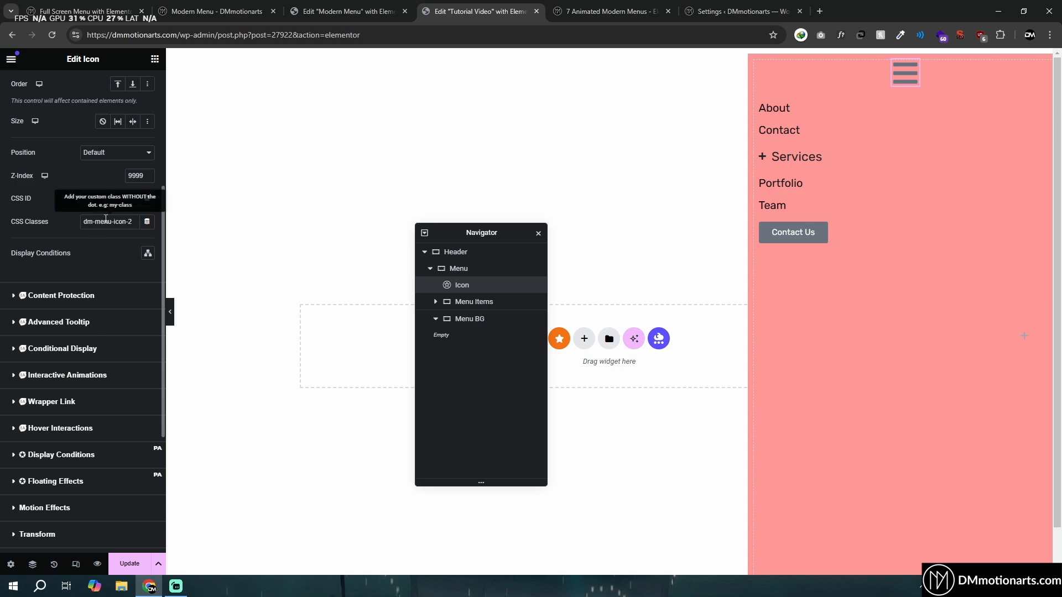
Step: Copy the full HTML code of the Menu Code 2 widget on the Modern Menu page and return to the Tutorial Video page
click(340, 10)
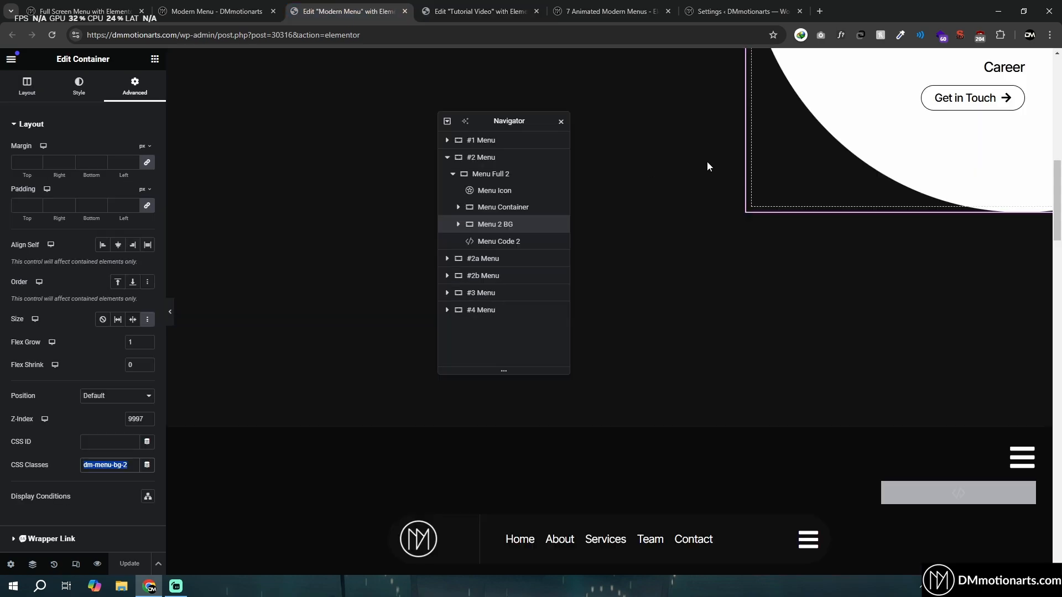
click(555, 241)
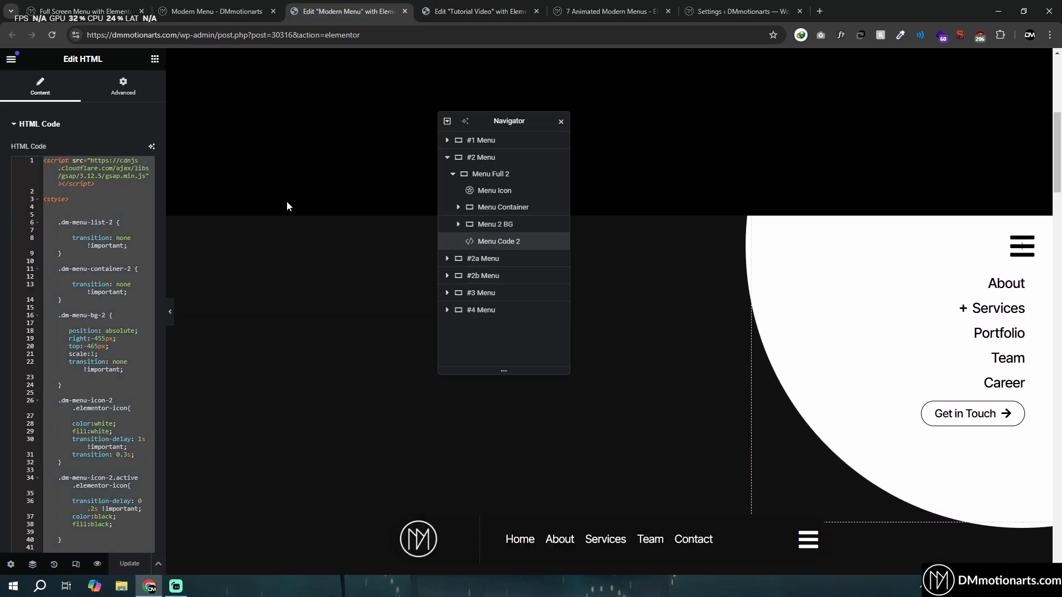
click(480, 11)
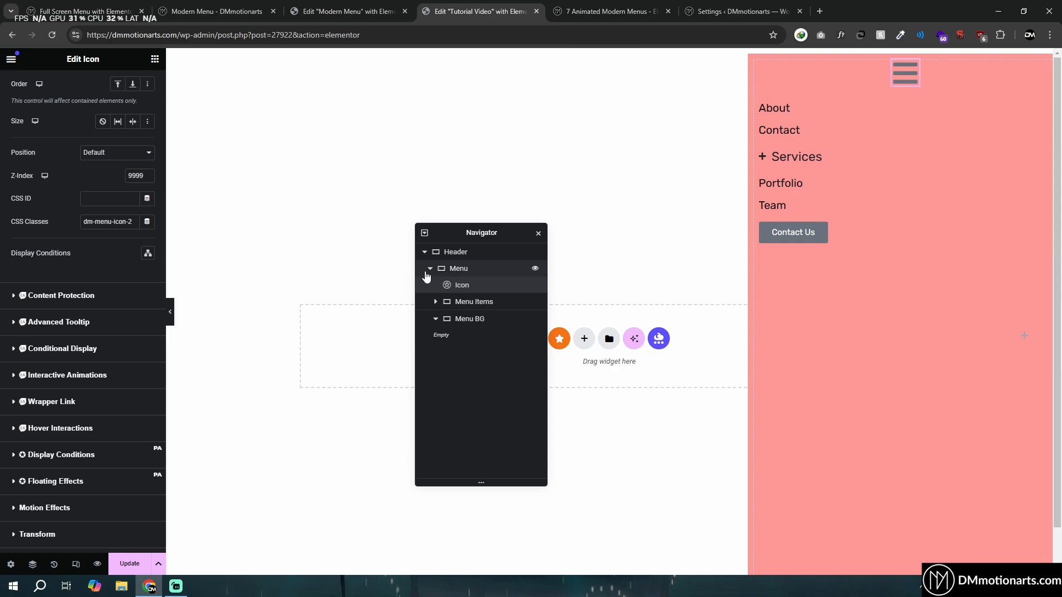
Step: Find the HTML widget and add it to the Header container, directly below the Menu container
click(437, 252)
click(155, 59)
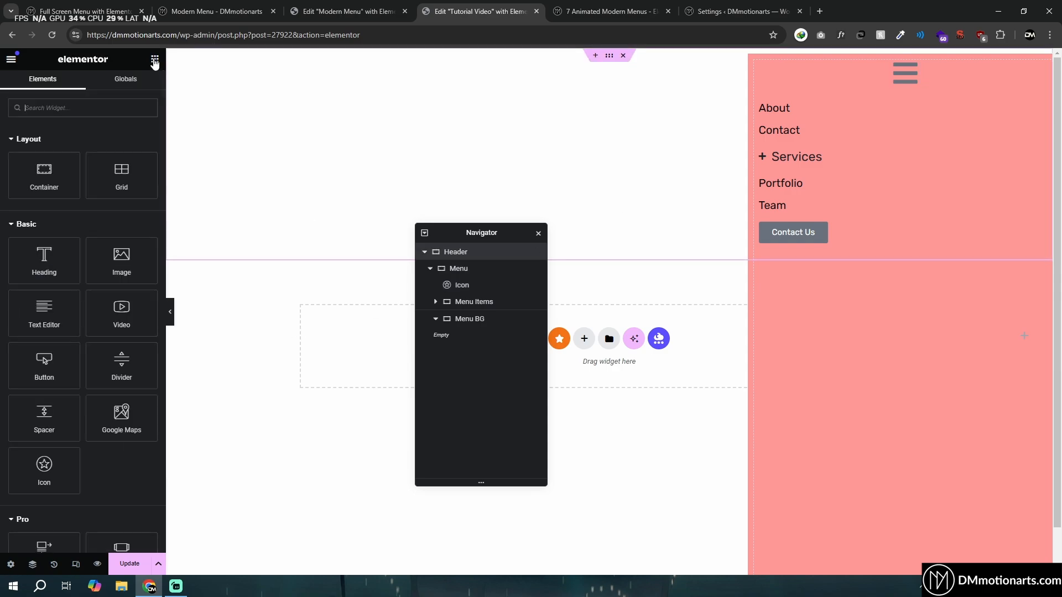
text(html)
drag(42, 153, 483, 357)
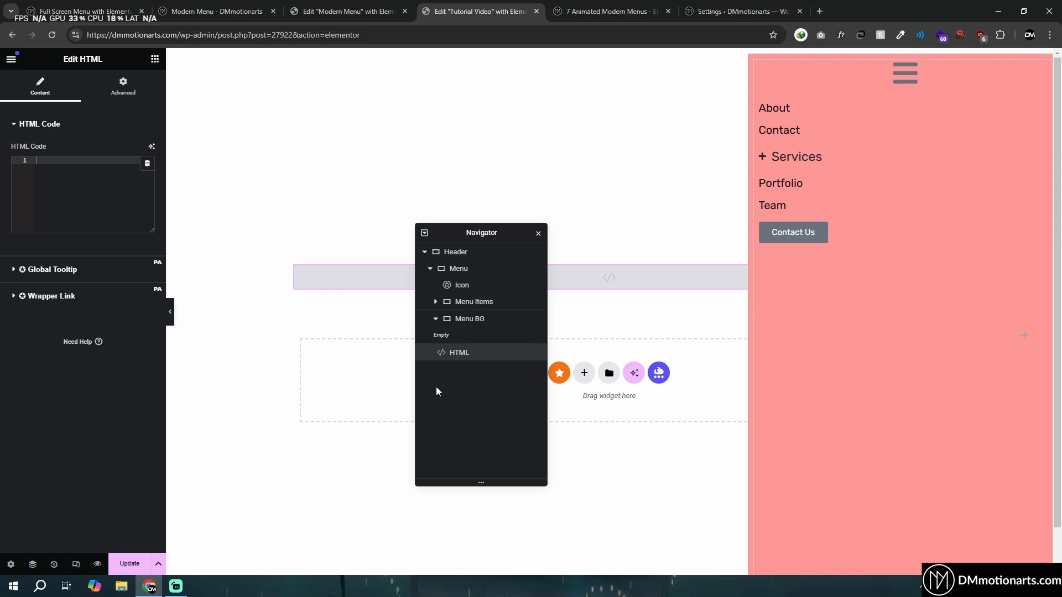
Step: Paste the copied menu code into the HTML widget and toggle the menu icon on the canvas to test it
key(ctrl+v)
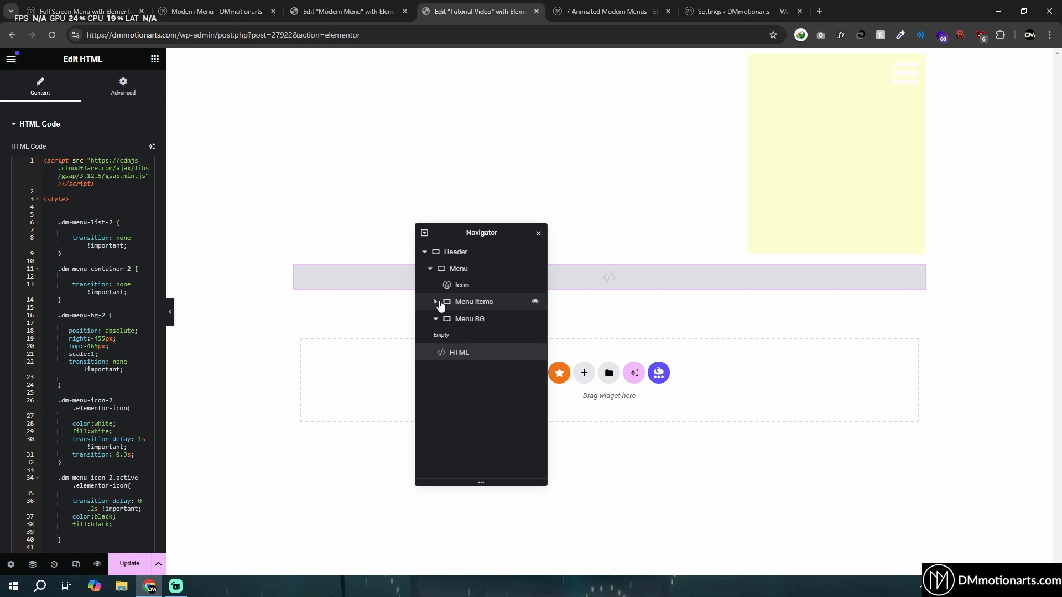
click(904, 85)
click(904, 85)
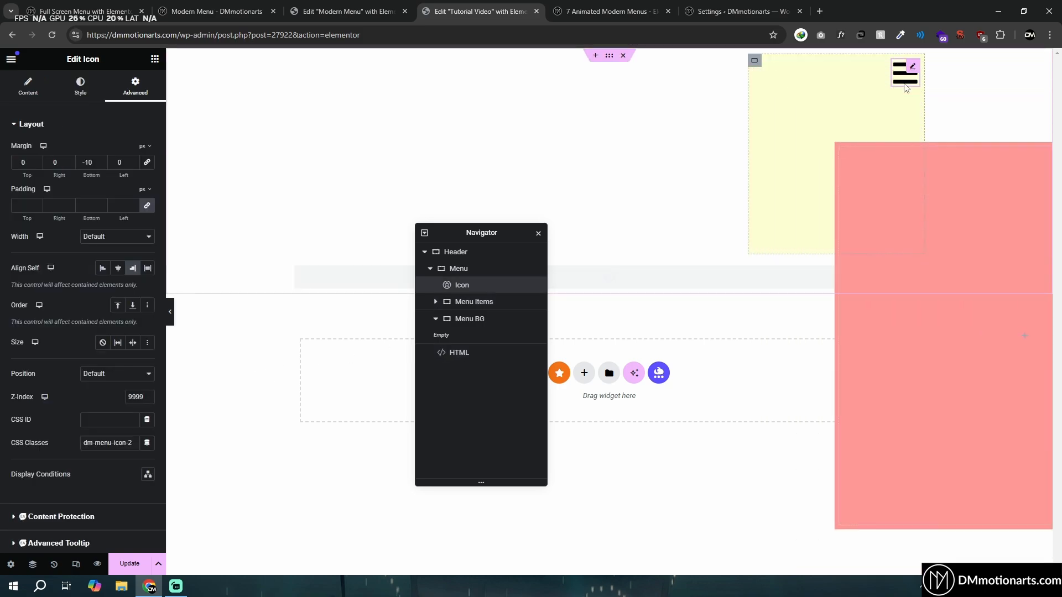
Step: Copy the CSS class dm-menu-list-2 from the About heading on the Modern Menu page to the About heading on the Tutorial Video page
click(459, 352)
click(435, 302)
click(474, 318)
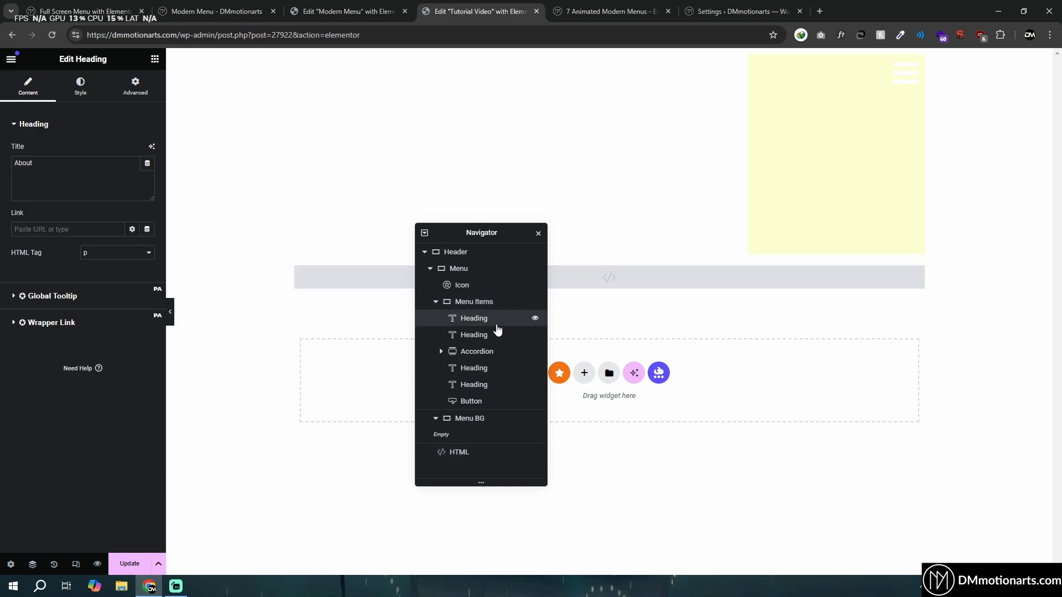
click(371, 10)
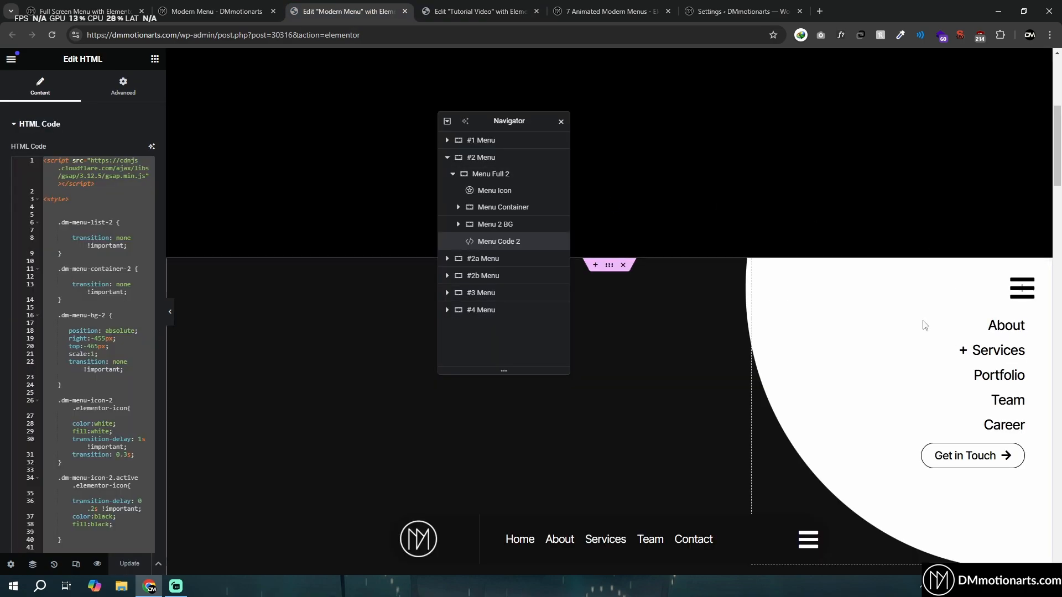
click(1019, 326)
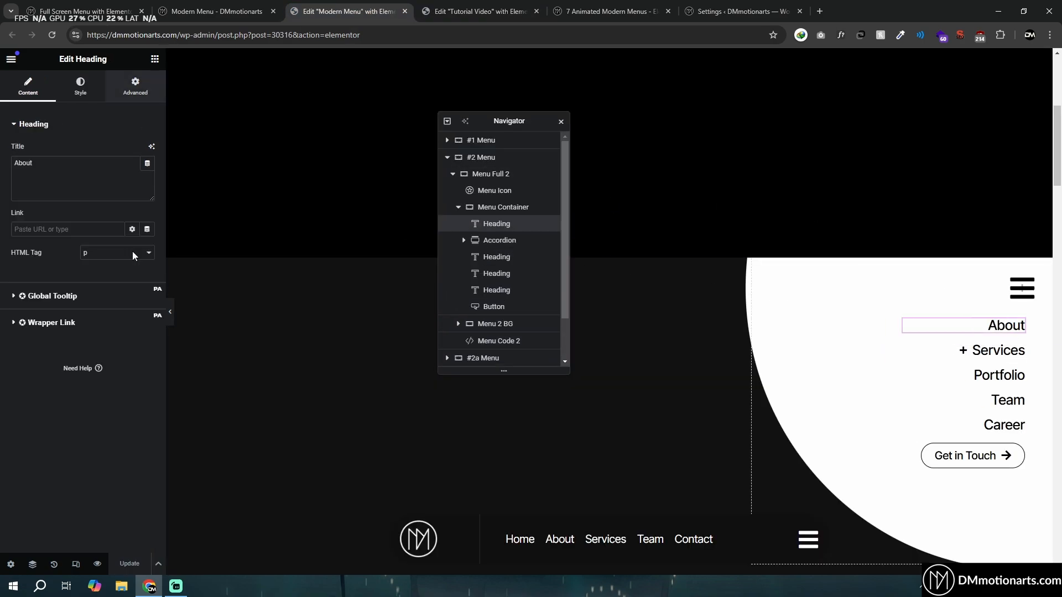
click(136, 87)
triple_click(134, 444)
key(ctrl+c)
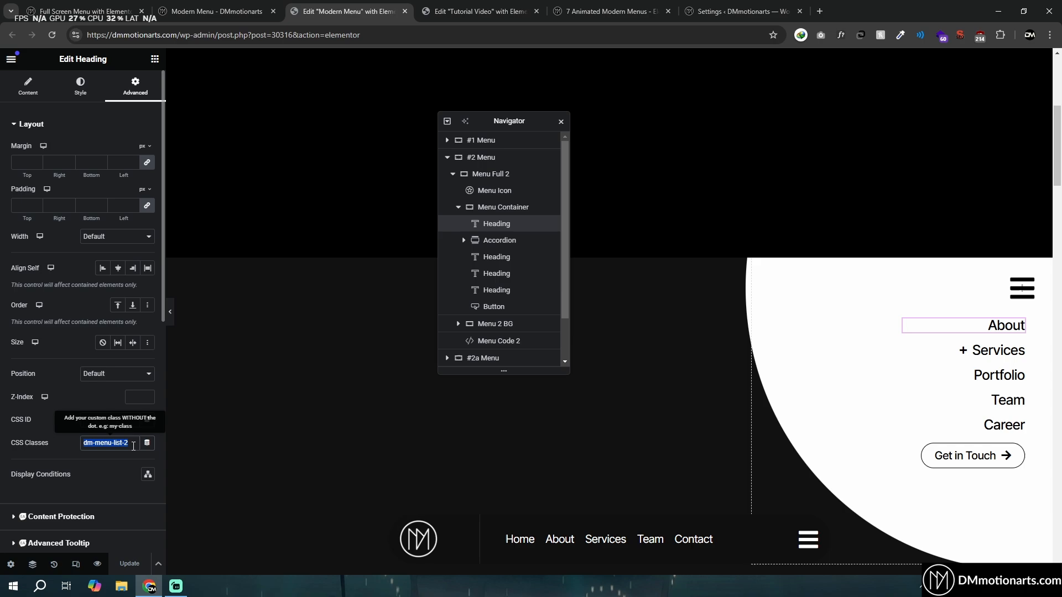
click(479, 11)
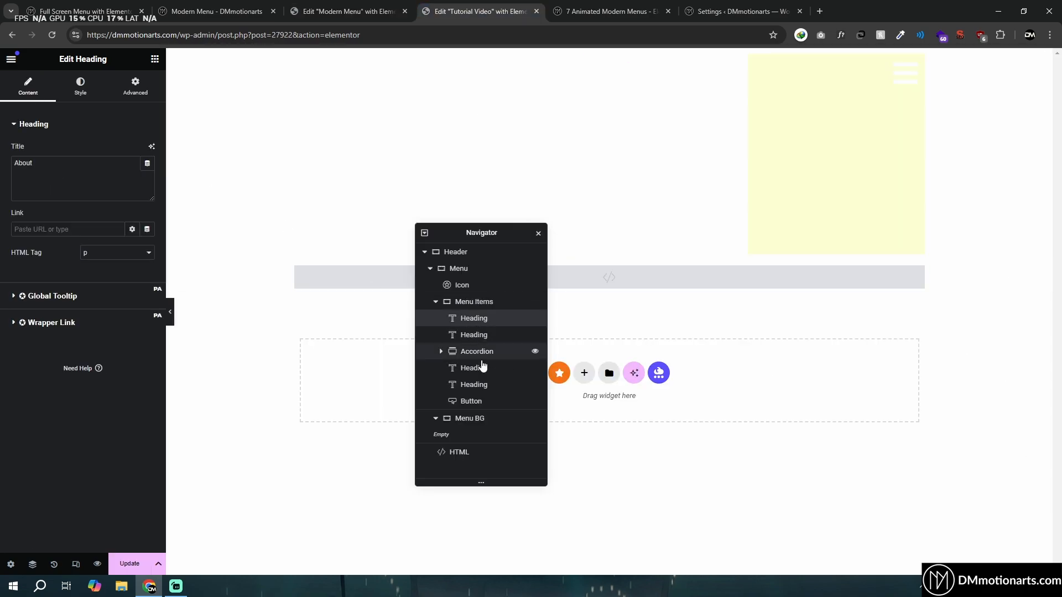
click(135, 89)
click(121, 443)
key(ctrl+v)
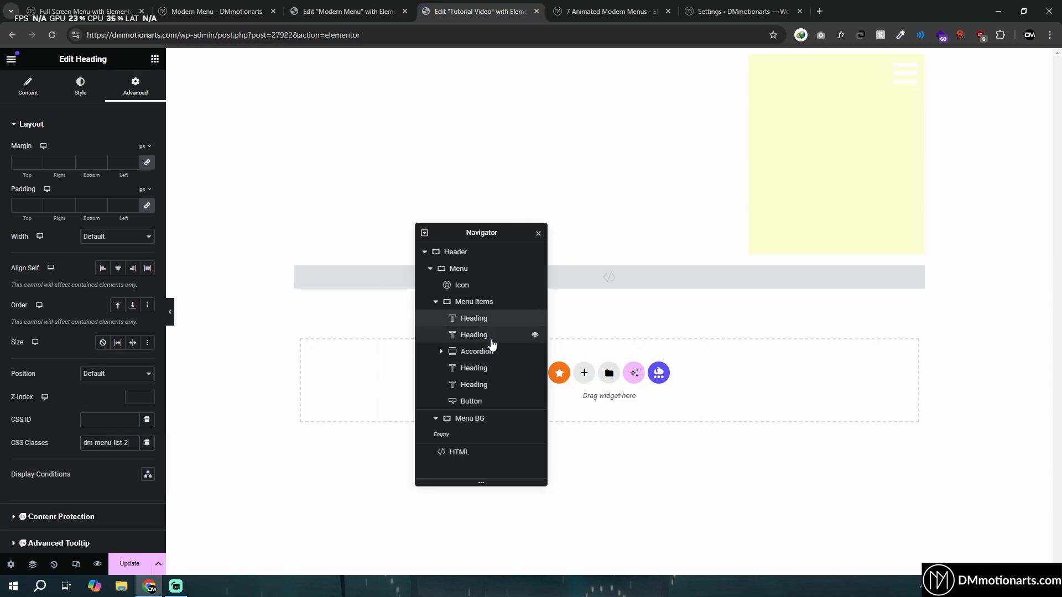
Step: Assign the CSS class dm-menu-list-2 to the Contact heading and the Services accordion in Menu Items
click(474, 335)
click(122, 88)
click(122, 441)
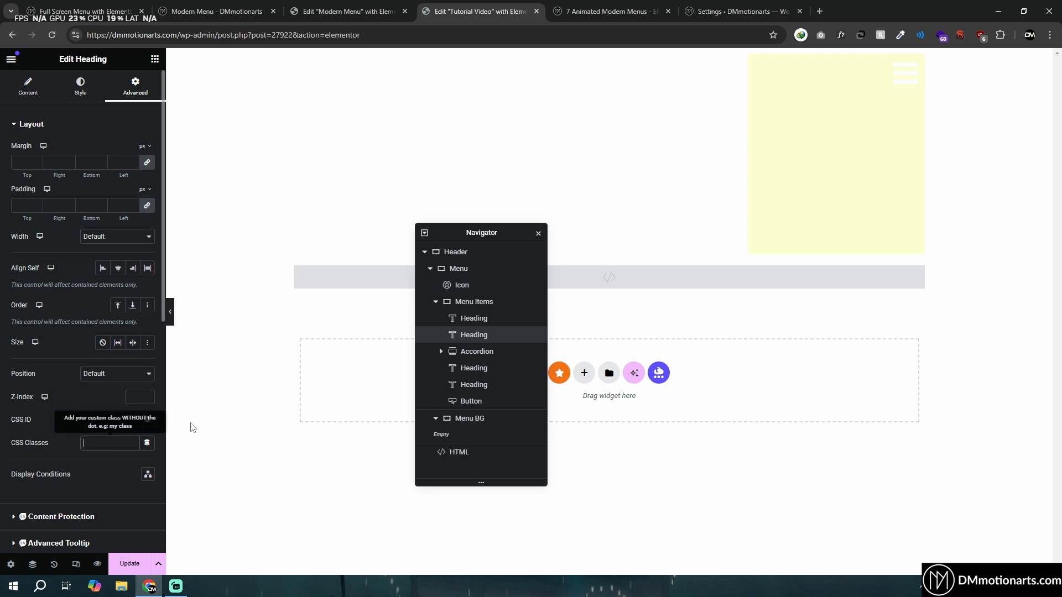
key(ctrl+v)
click(476, 351)
click(148, 99)
click(121, 443)
key(ctrl+v)
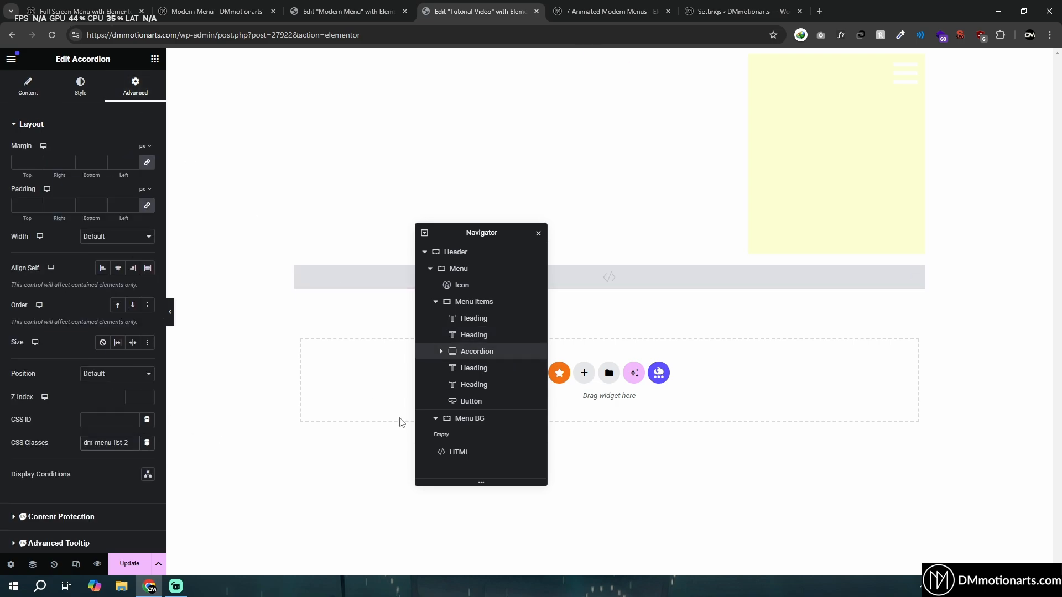
Step: Assign the CSS class dm-menu-list-2 to the Portfolio heading, the Team heading and the Contact Us button
click(481, 370)
click(135, 88)
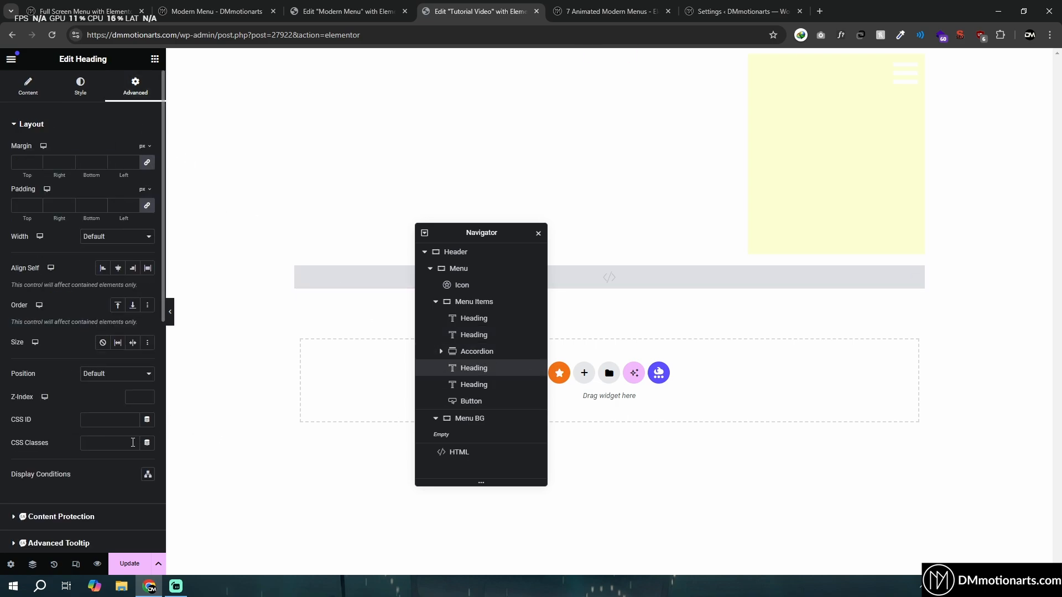
click(121, 442)
key(ctrl+v)
click(495, 384)
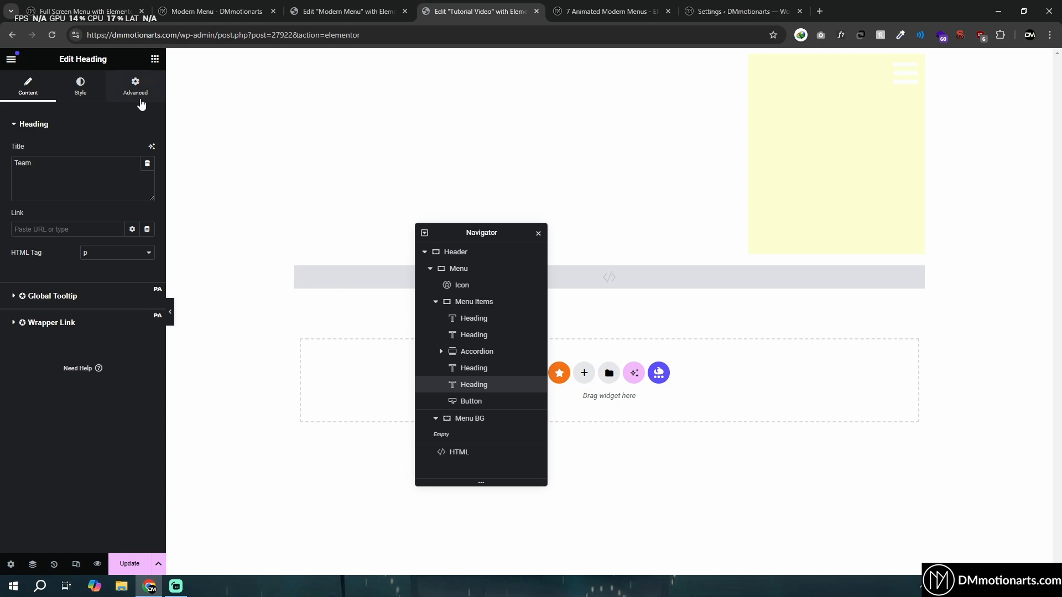
click(135, 89)
click(121, 443)
key(ctrl+v)
click(487, 400)
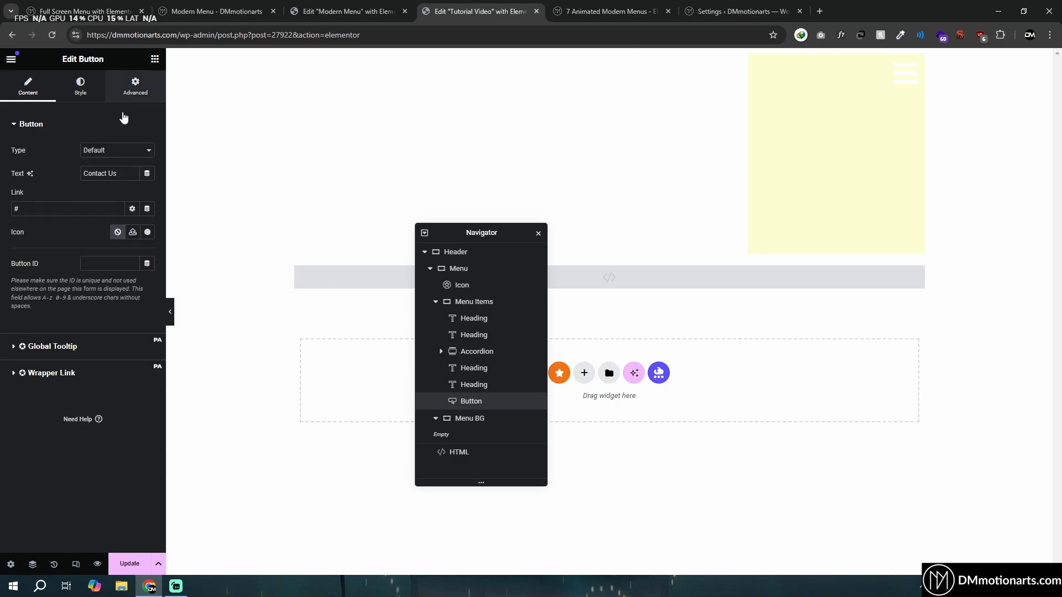
click(135, 88)
Step: Update the page and test opening and closing the menu and its Services accordion in the preview
click(129, 564)
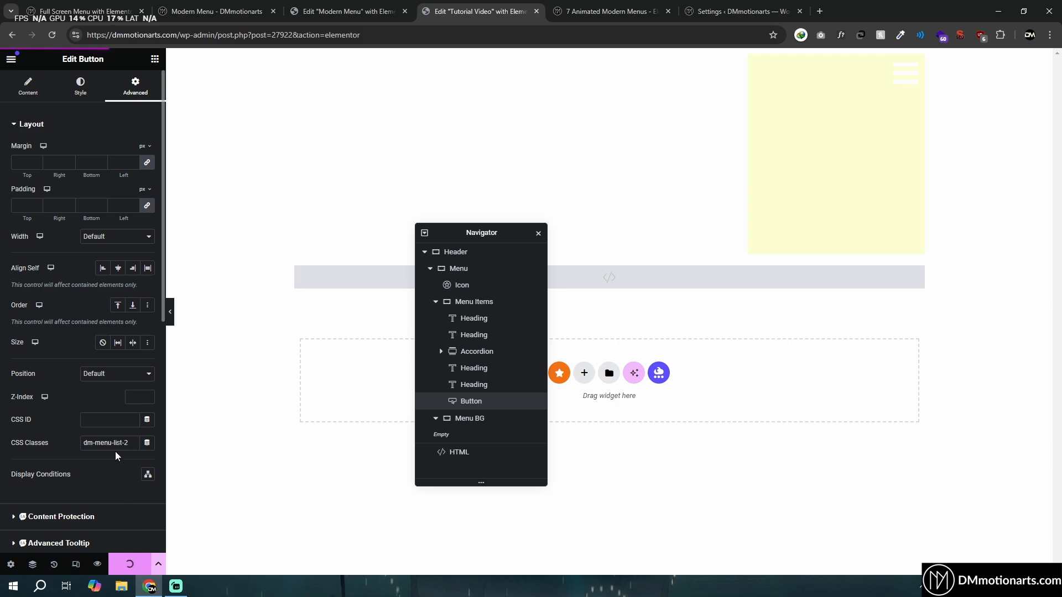
click(98, 562)
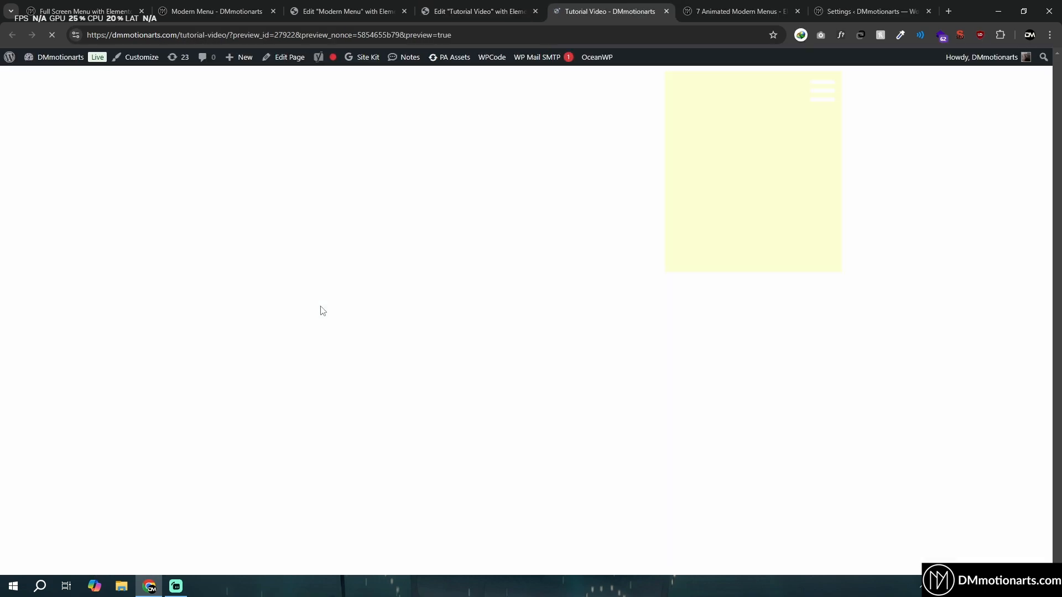
click(820, 100)
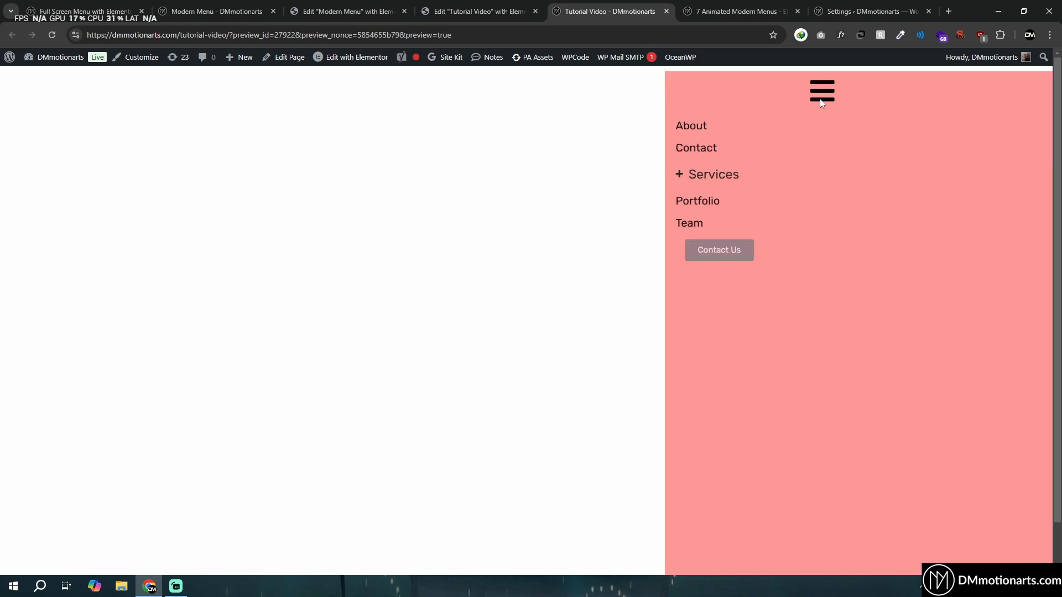
click(822, 102)
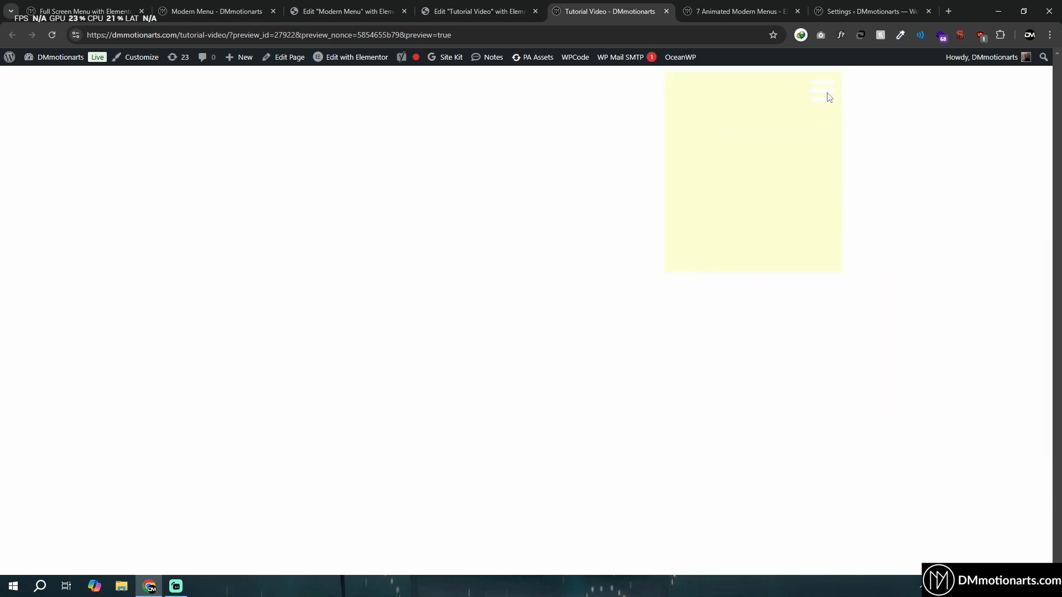
click(825, 97)
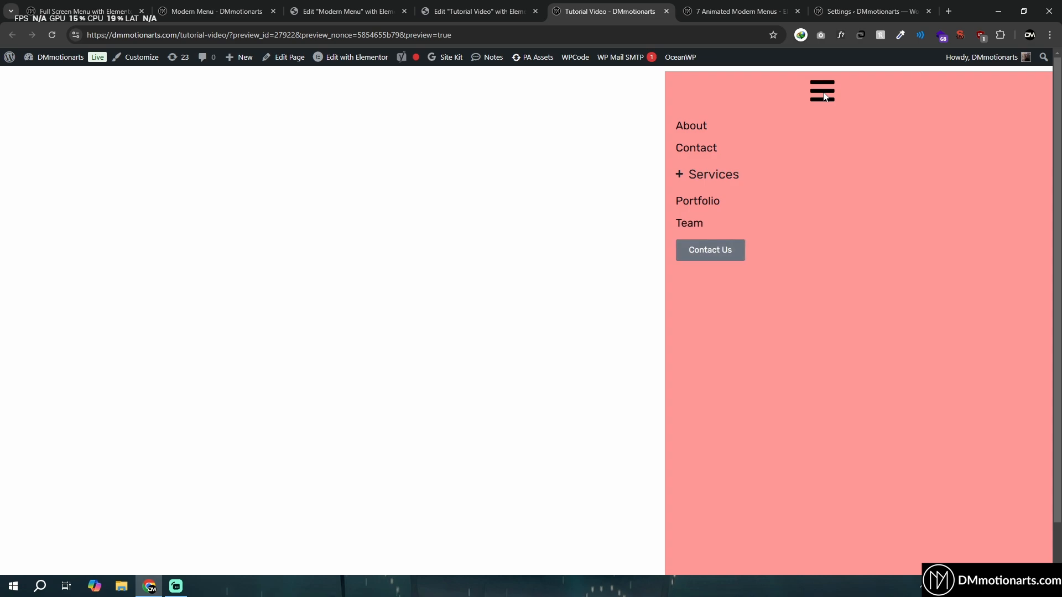
click(824, 97)
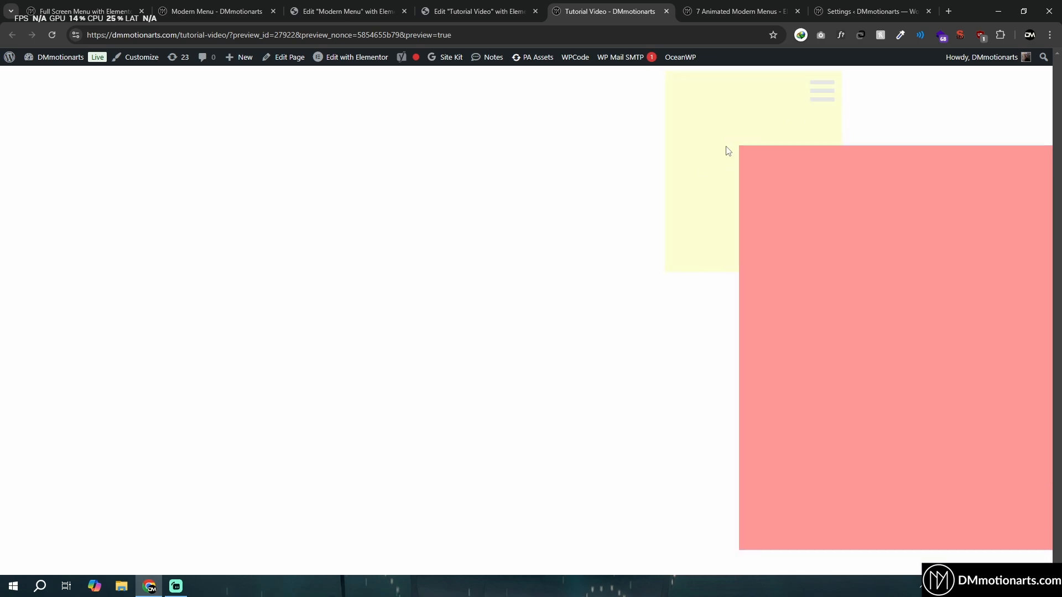
click(679, 175)
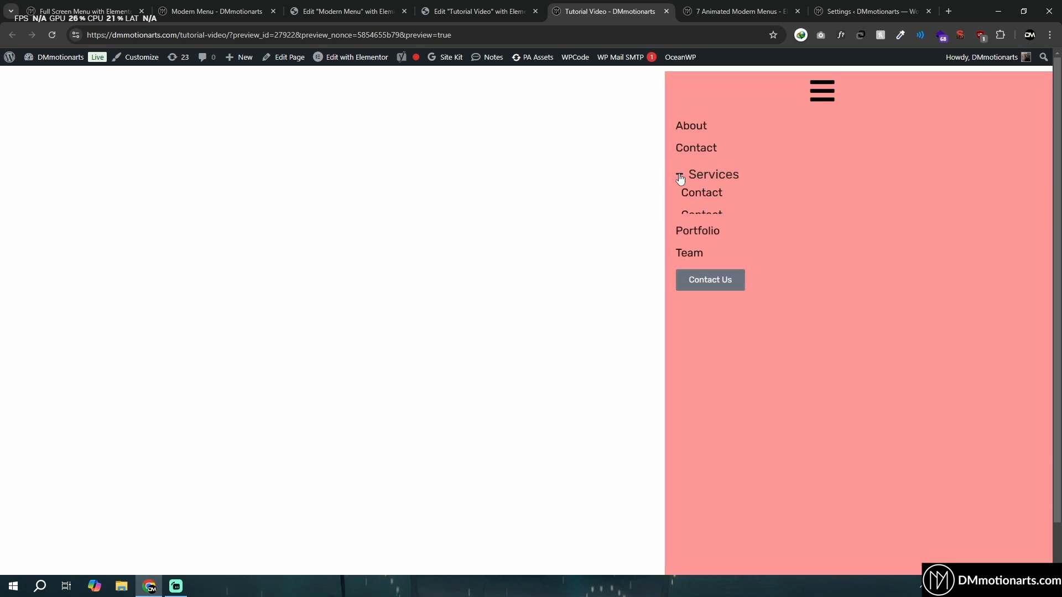
click(679, 175)
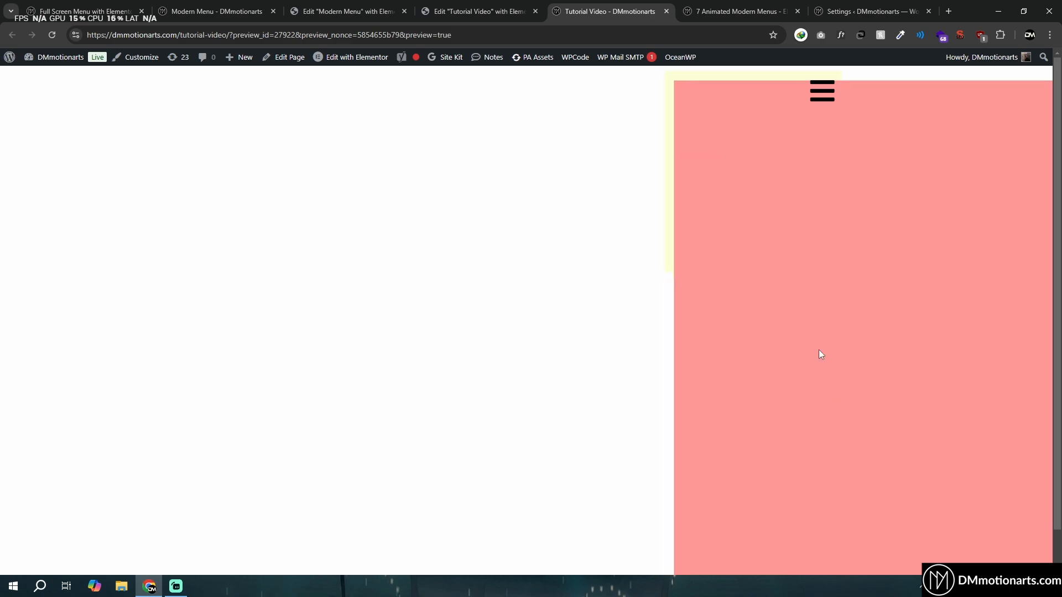
Step: Return to the Tutorial Video editor, check the menu toggle on the canvas and open the HTML widget's code
click(490, 11)
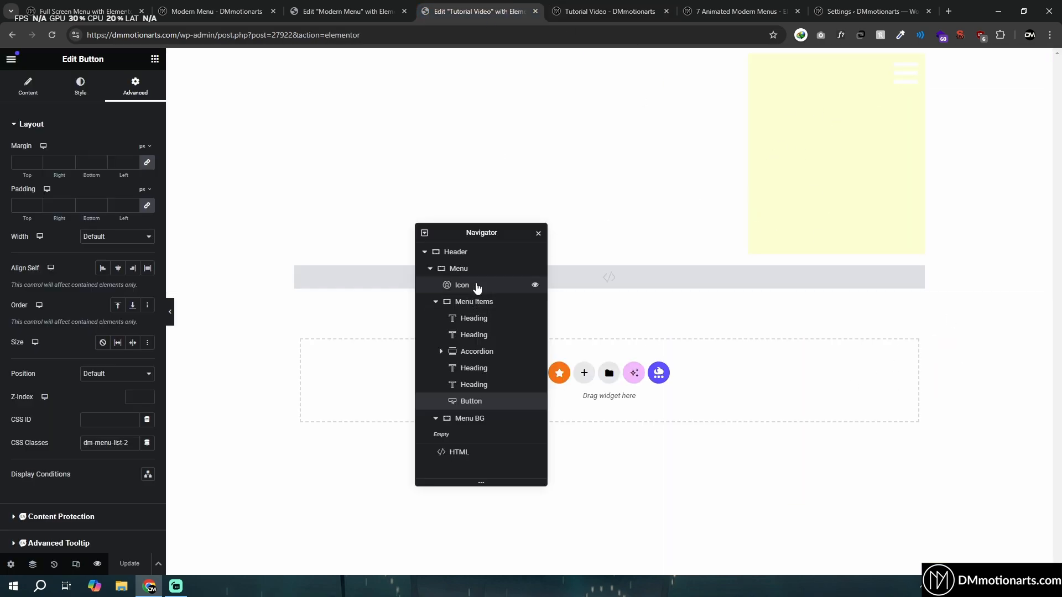
drag(490, 234, 417, 180)
click(399, 399)
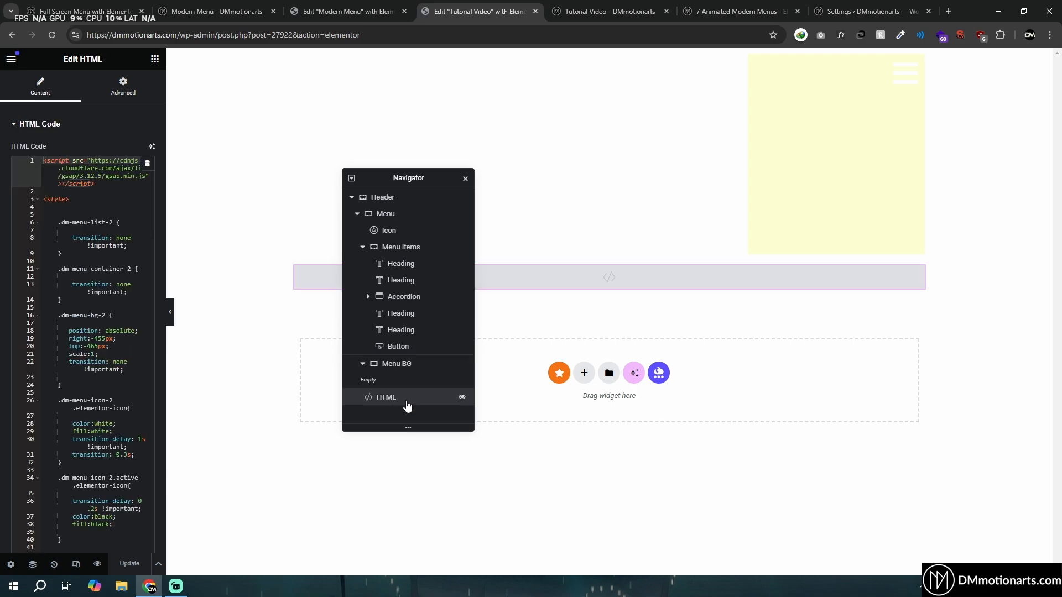
click(905, 80)
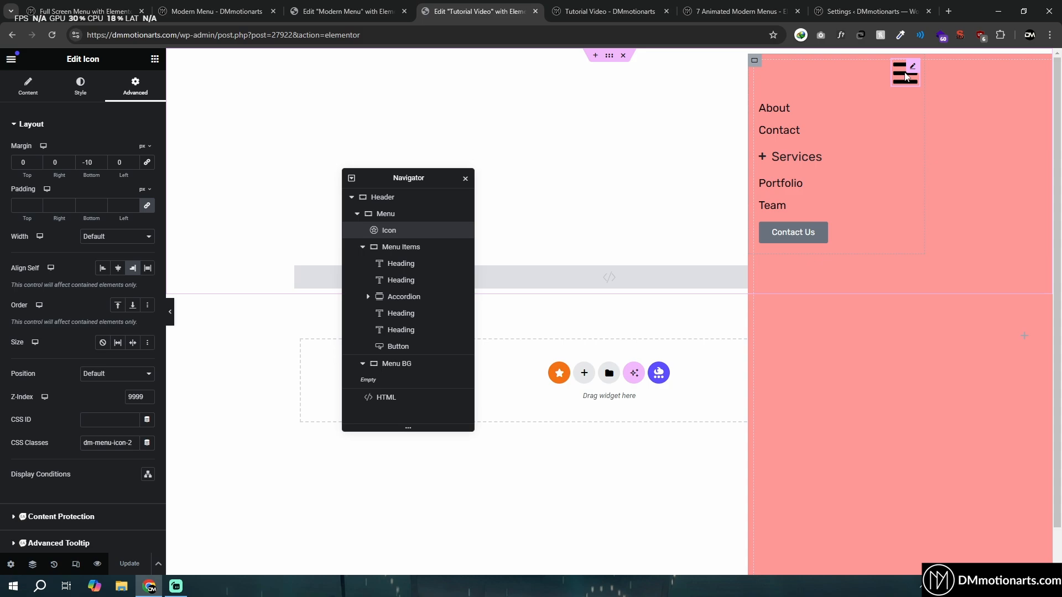
click(905, 80)
click(903, 83)
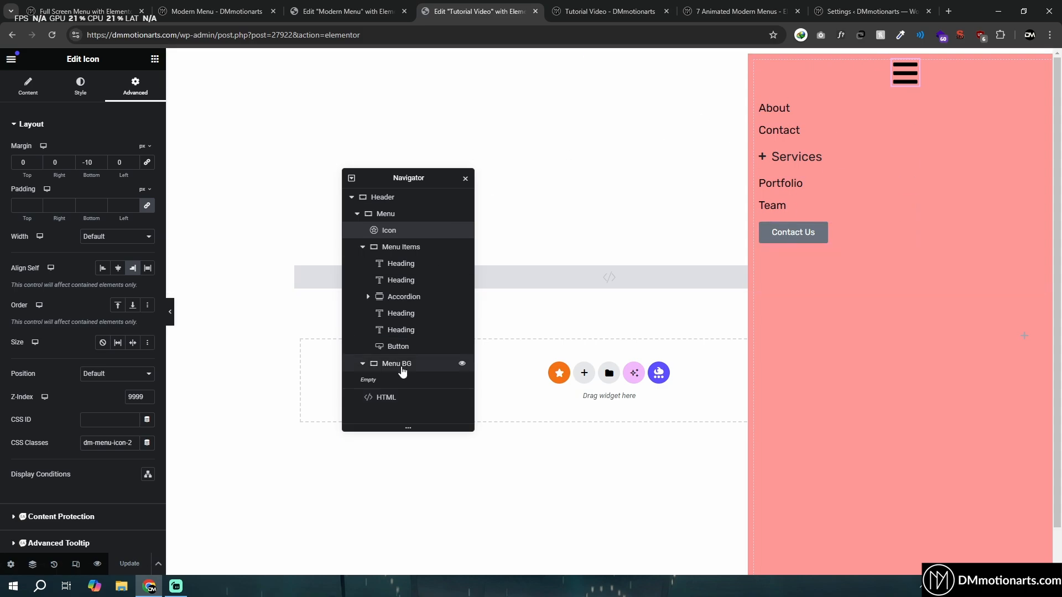
click(409, 404)
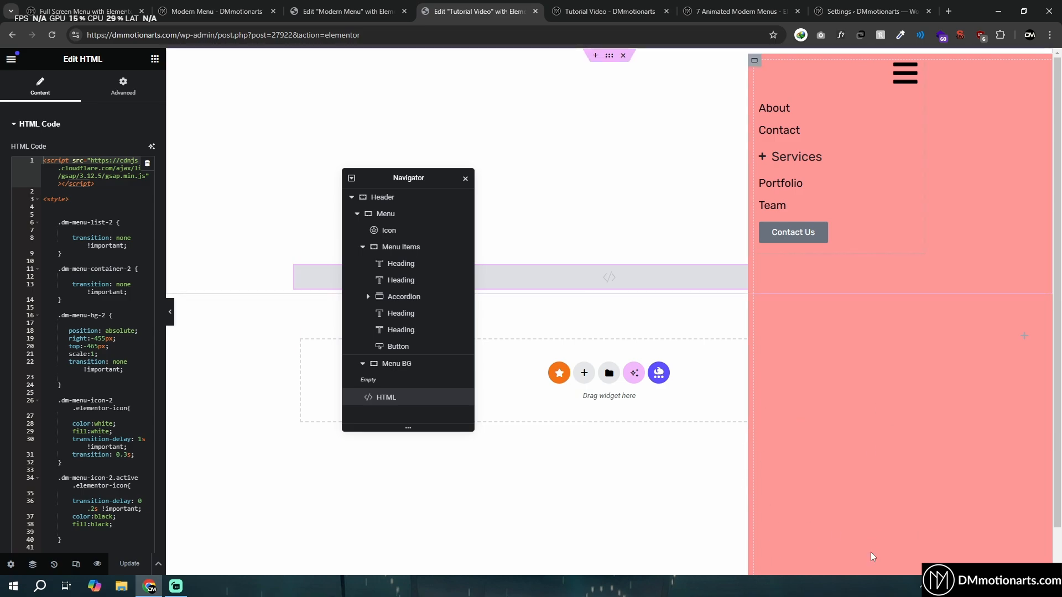
Step: Set the Menu BG container's border radius to 50% on all corners
click(409, 365)
click(78, 86)
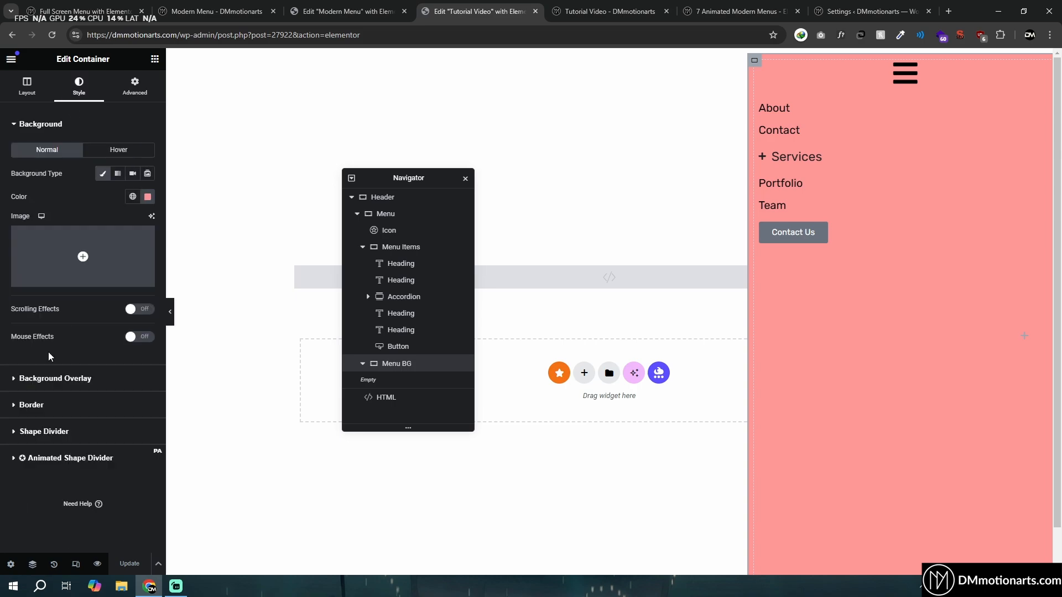
click(31, 405)
click(144, 247)
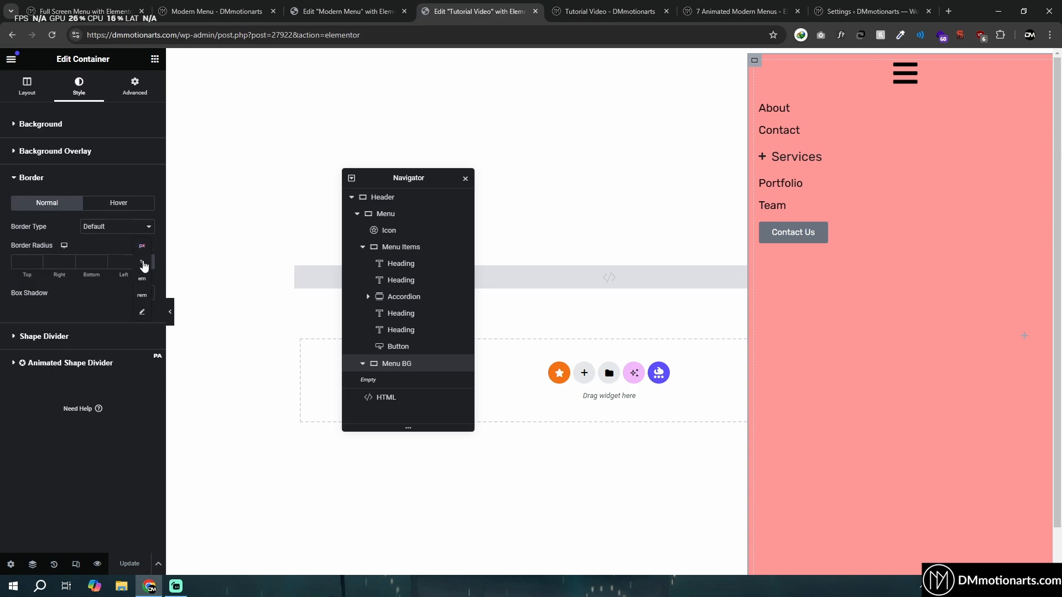
click(144, 261)
click(125, 262)
text(50)
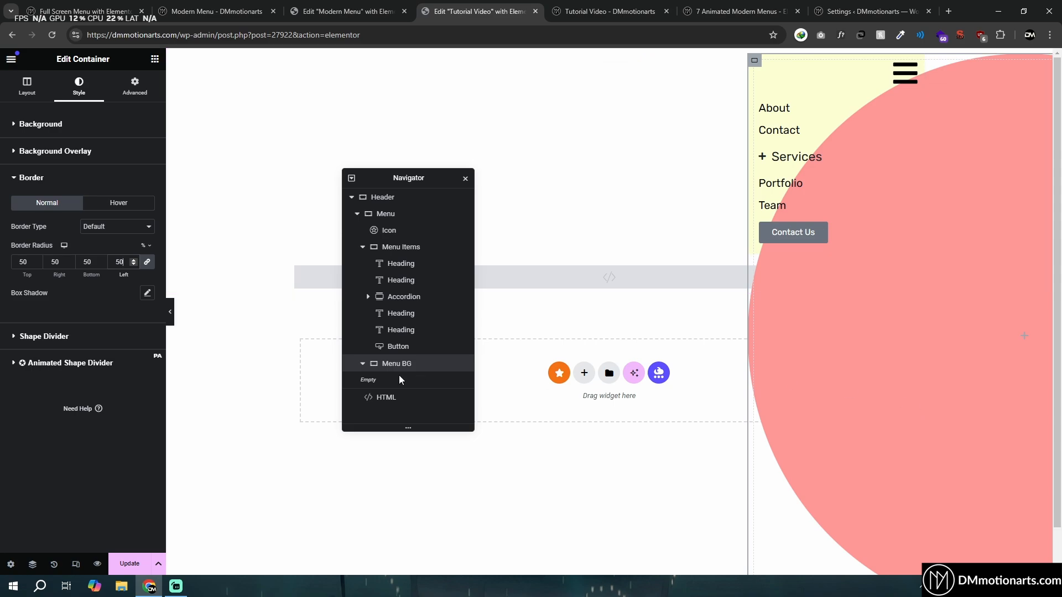
Step: Examine the position, right and top properties of the .dm-menu-bg-2 rule in the HTML widget's code
click(401, 402)
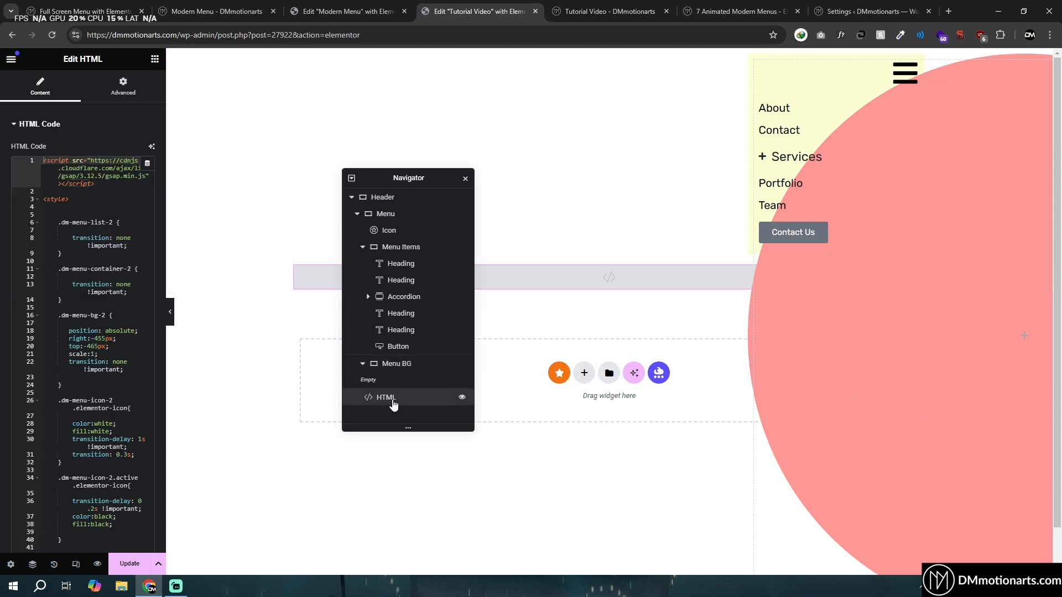
scroll(120, 318, down, 1)
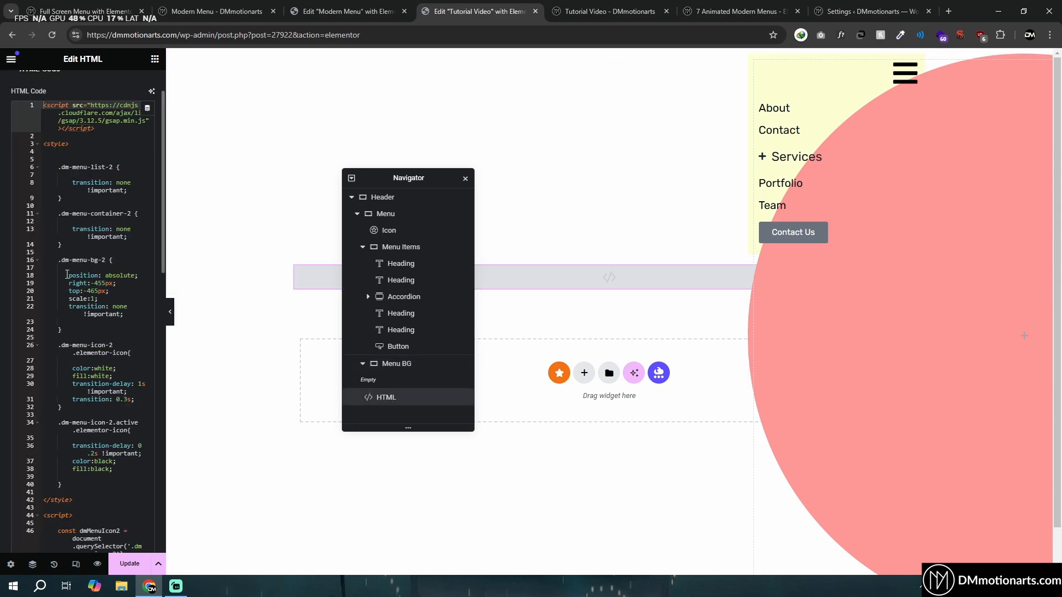
drag(67, 274, 152, 275)
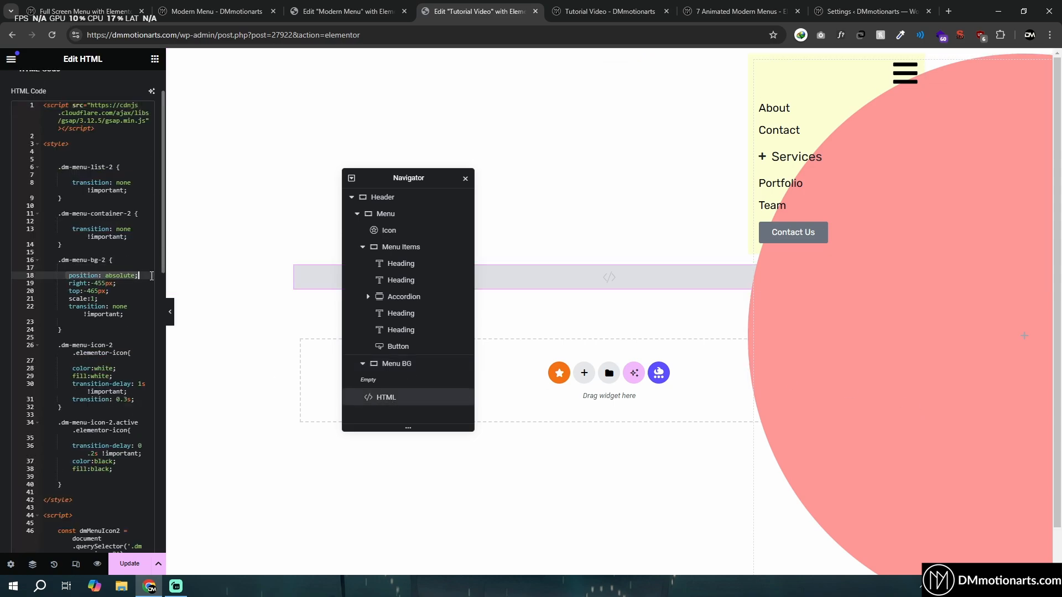
click(87, 283)
drag(69, 291, 132, 292)
click(131, 291)
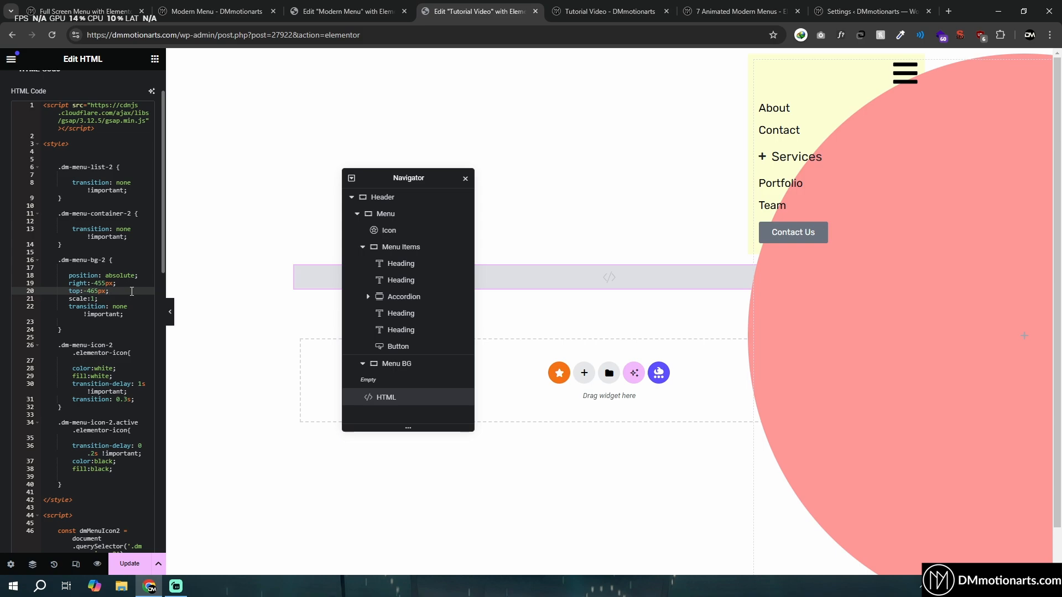
click(95, 283)
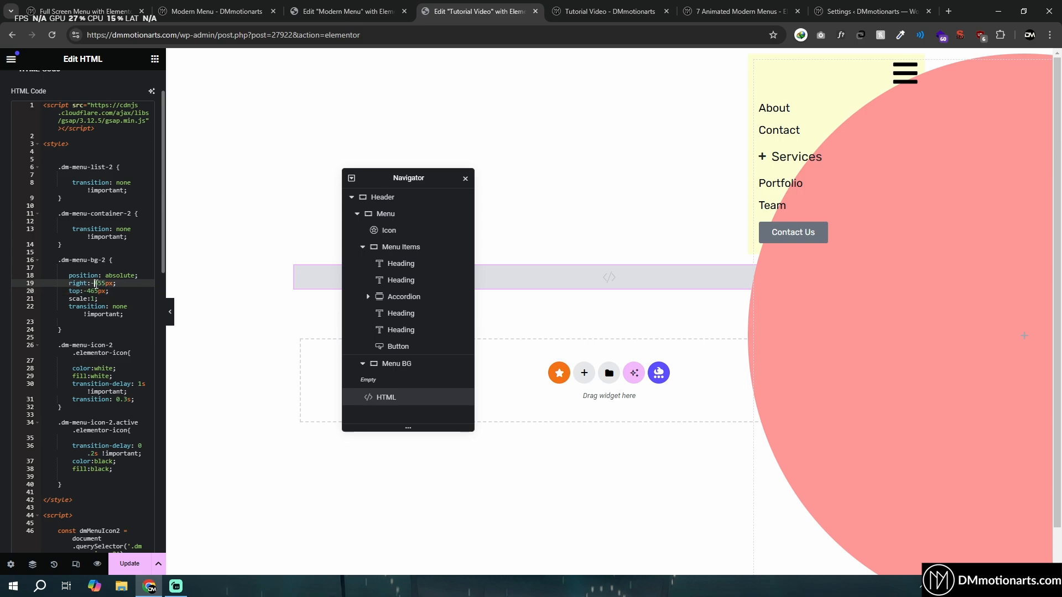
click(123, 288)
drag(69, 275, 143, 291)
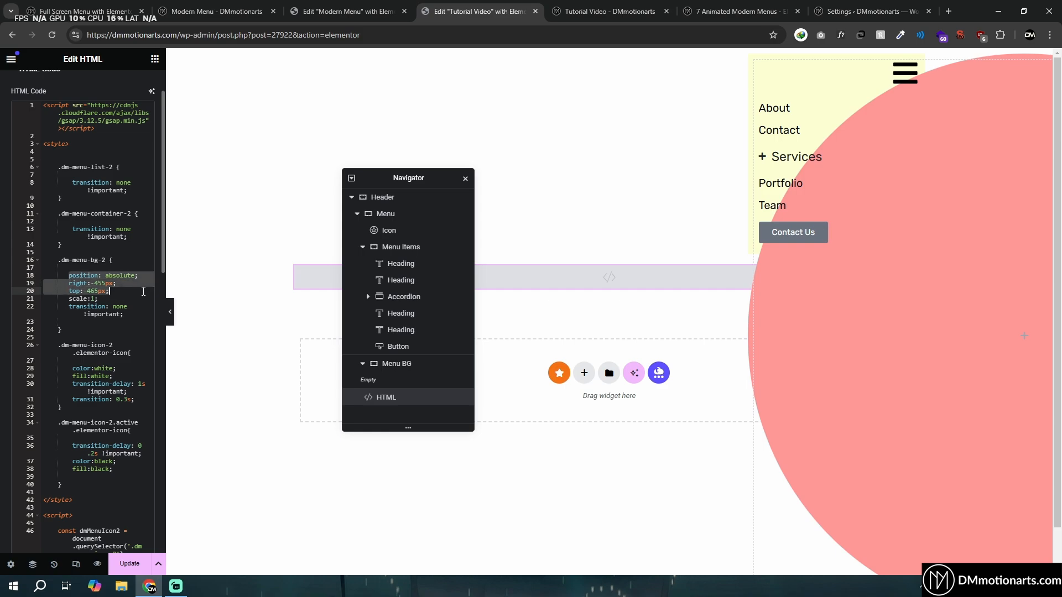
Step: Comment out the position, right and top declarations of the .dm-menu-bg-2 rule in the HTML widget's code
key(ctrl+slash)
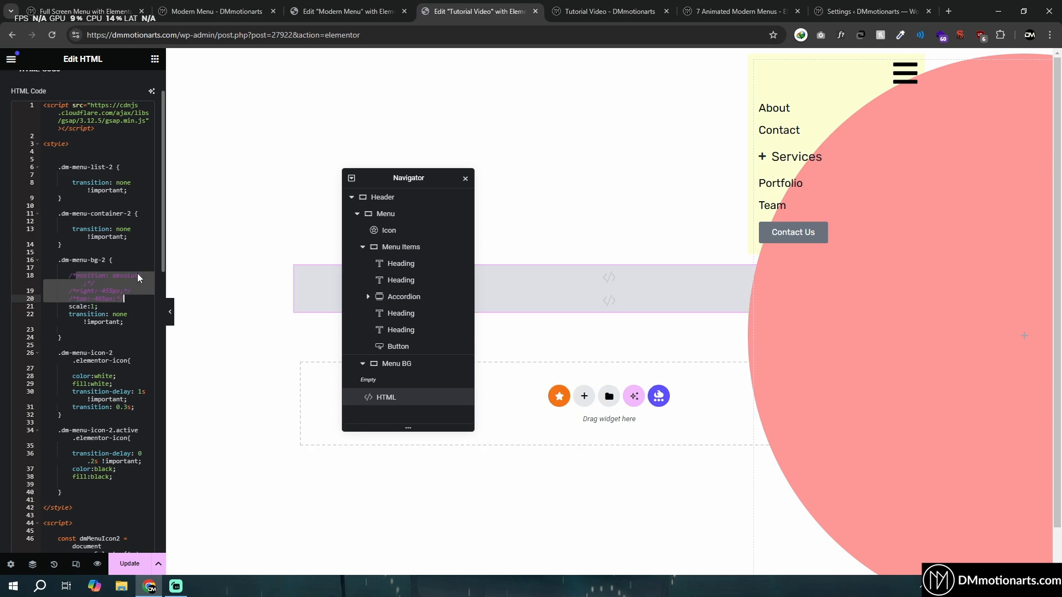
key(super)
text(c)
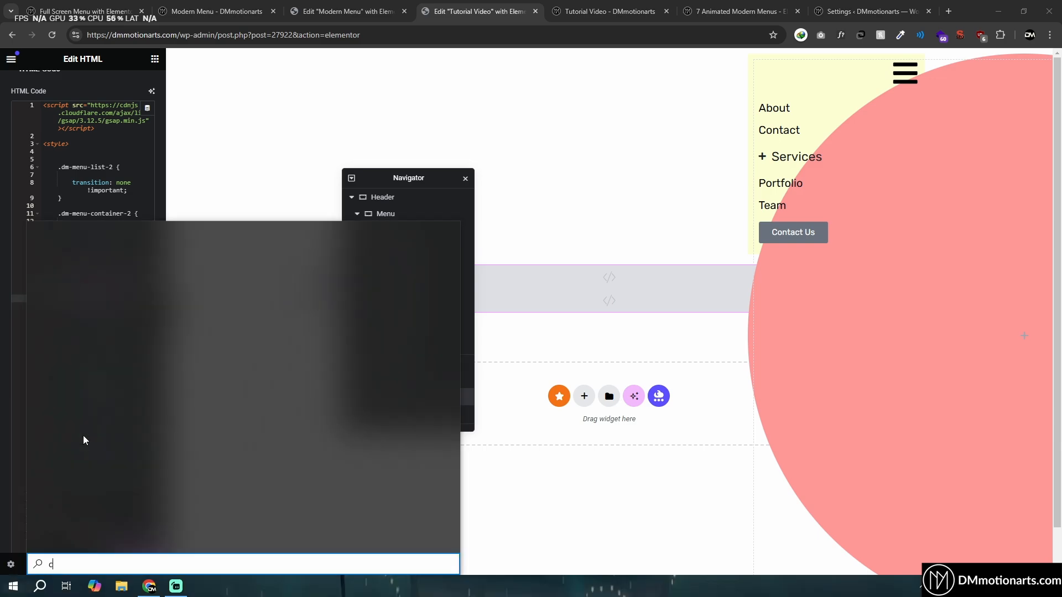
text(o)
key(BackSpace)
key(BackSpace)
text(not)
key(Return)
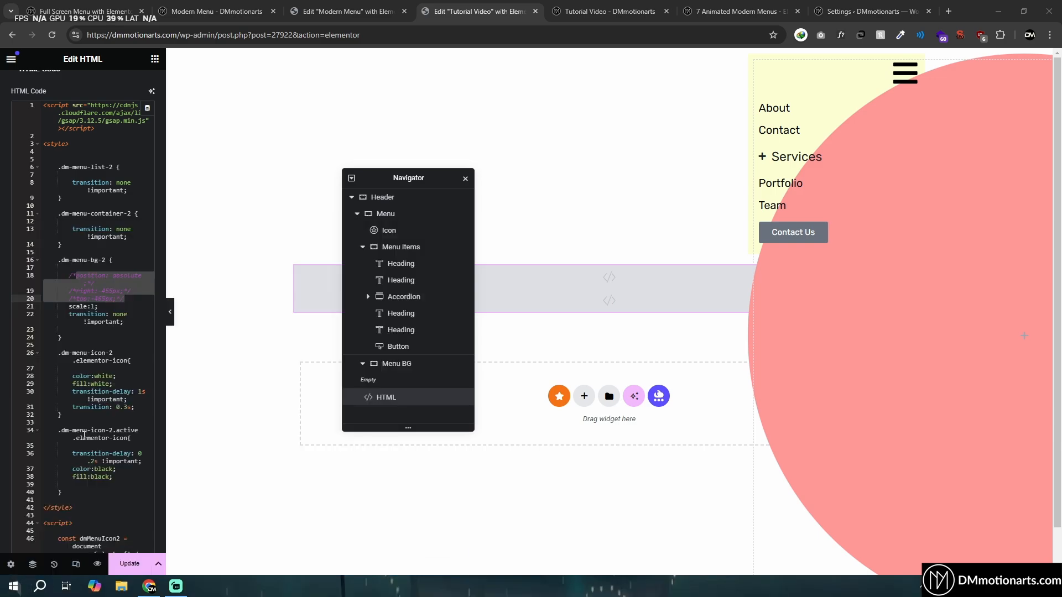
text(CTR)
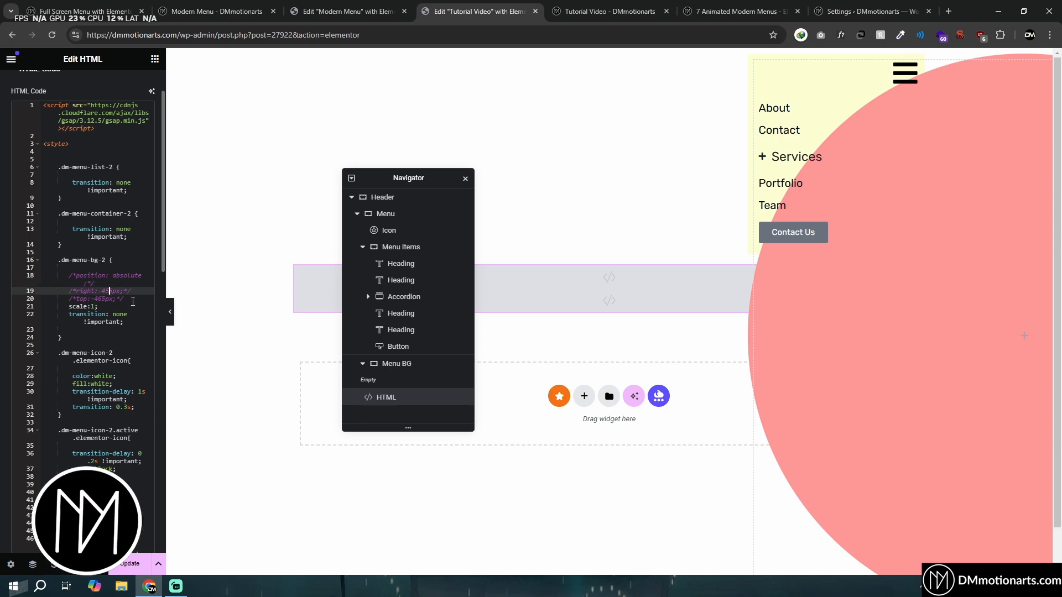
Step: Examine the commented-out position, right and top lines in the .dm-menu-bg-2 rule
click(65, 274)
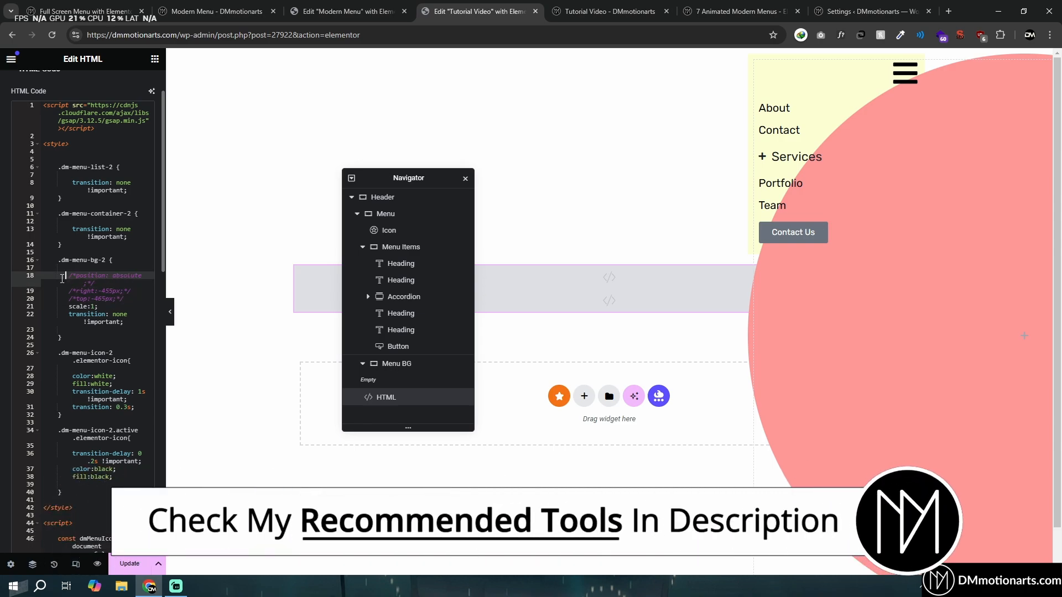
drag(63, 275, 143, 294)
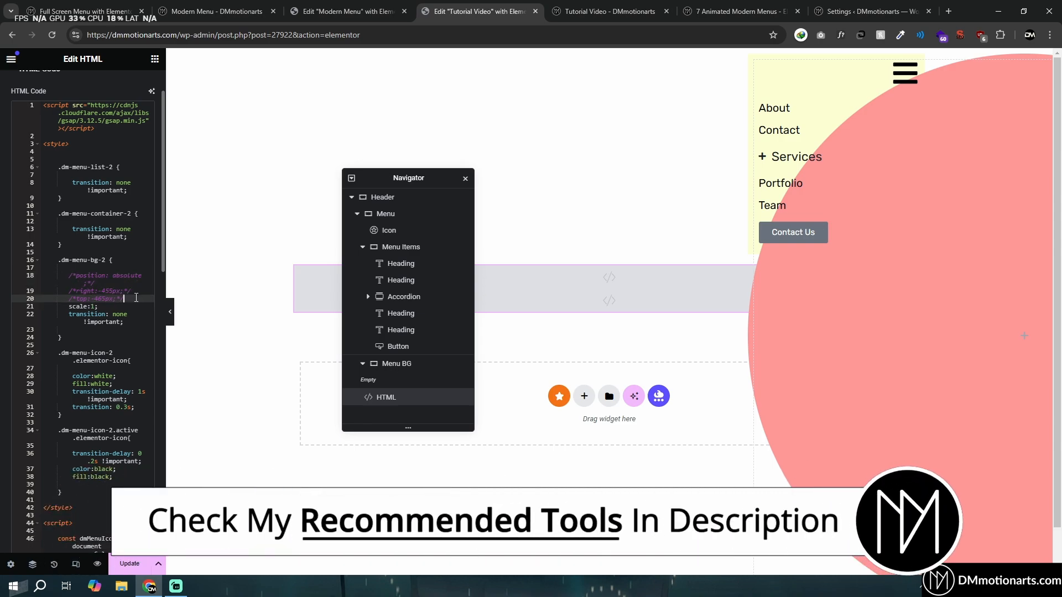
click(62, 275)
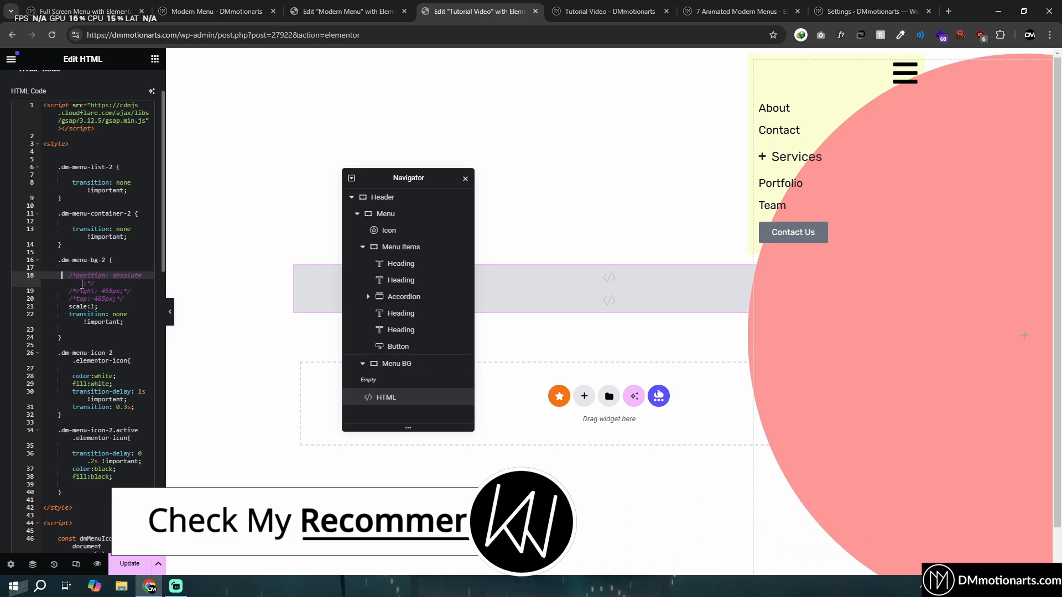
drag(62, 275, 149, 283)
click(148, 283)
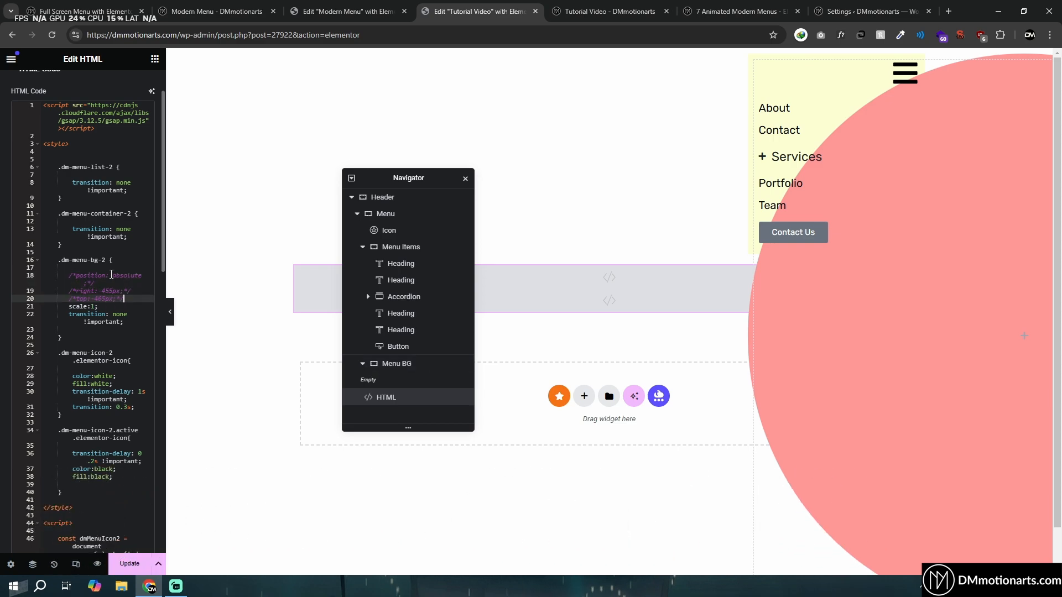
double_click(147, 275)
double_click(119, 291)
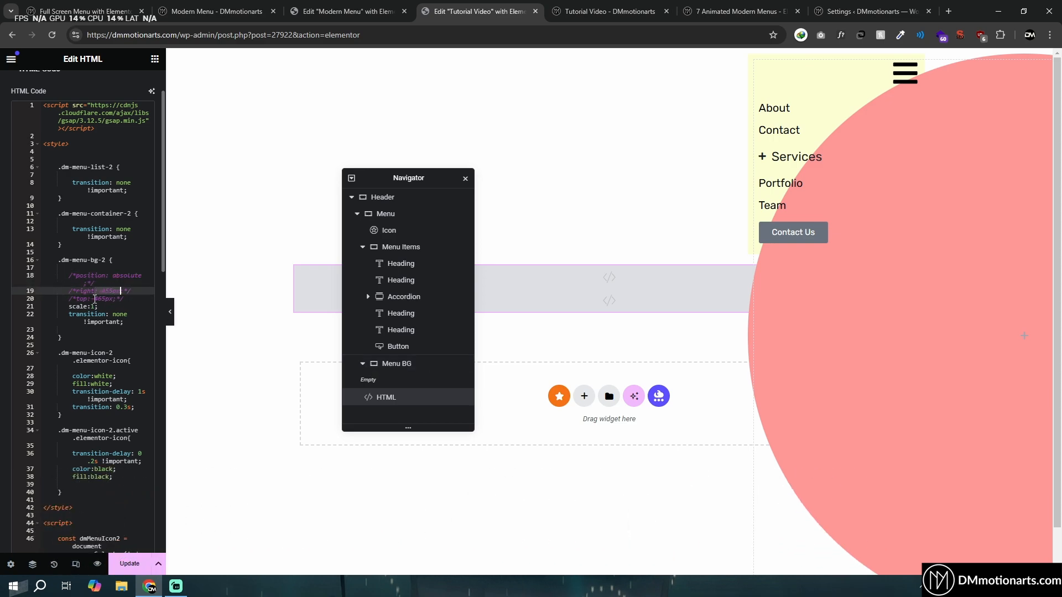
Step: Switch the Menu BG container's position to Default and back to Absolute in its advanced settings
click(389, 364)
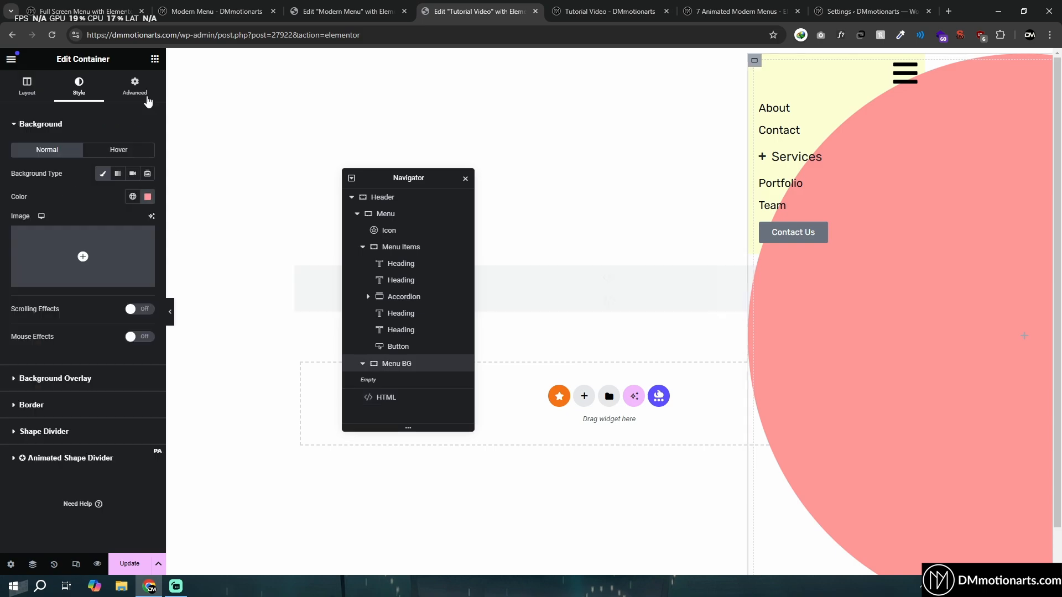
click(147, 98)
scroll(116, 386, down, 3)
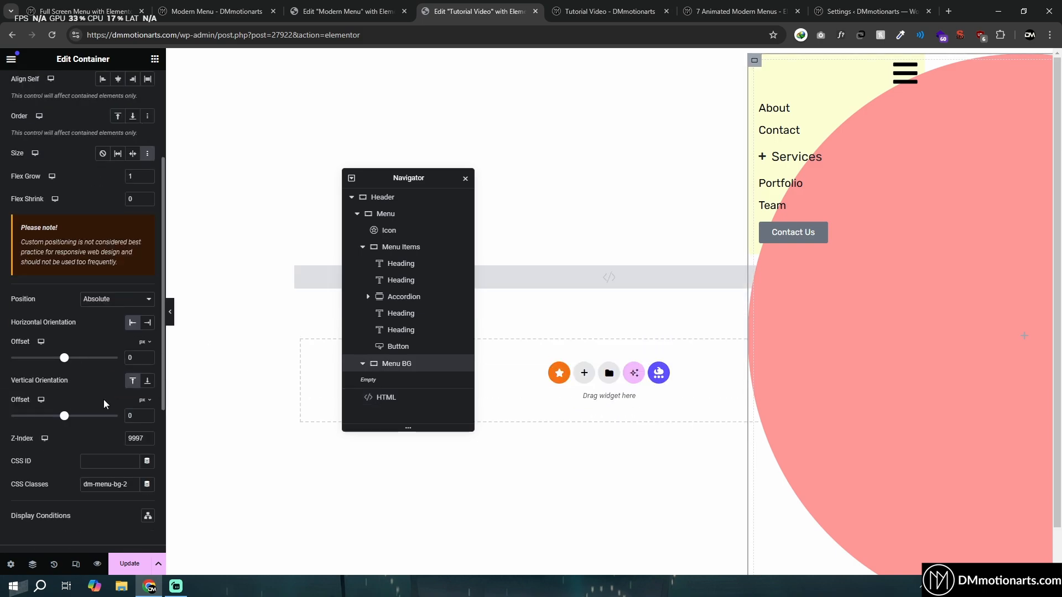
click(105, 299)
click(101, 311)
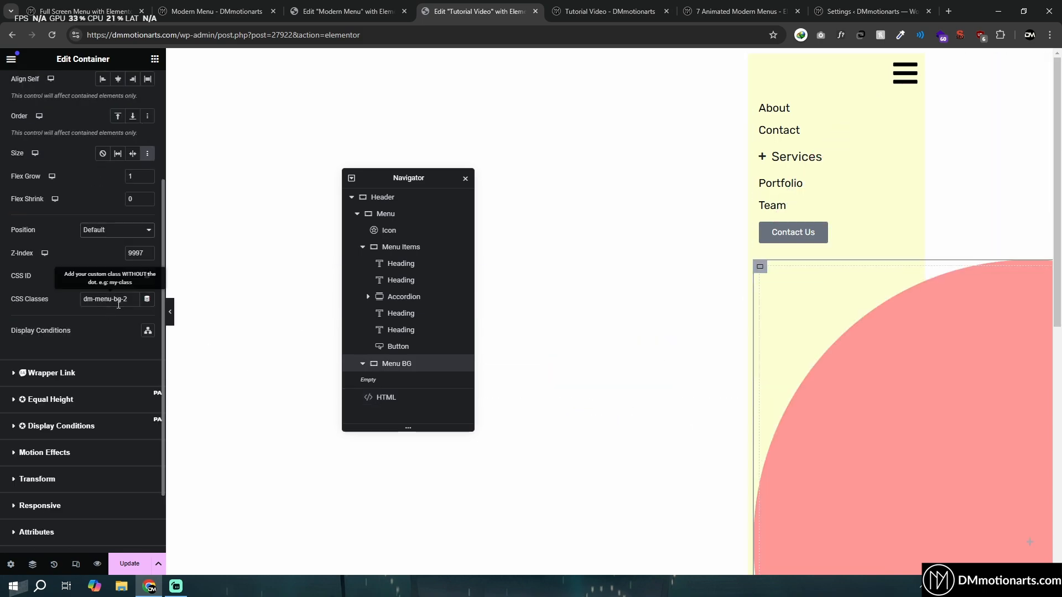
click(116, 222)
click(110, 241)
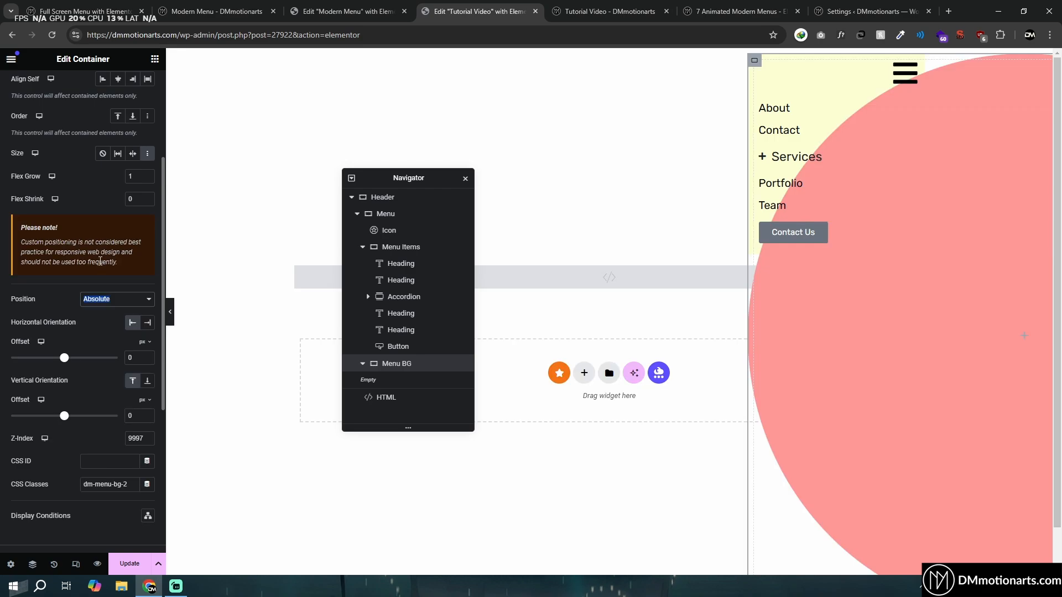
Step: Anchor the Menu BG horizontally to the right with an offset of -466 px and set its vertical offset to -476 px
click(147, 322)
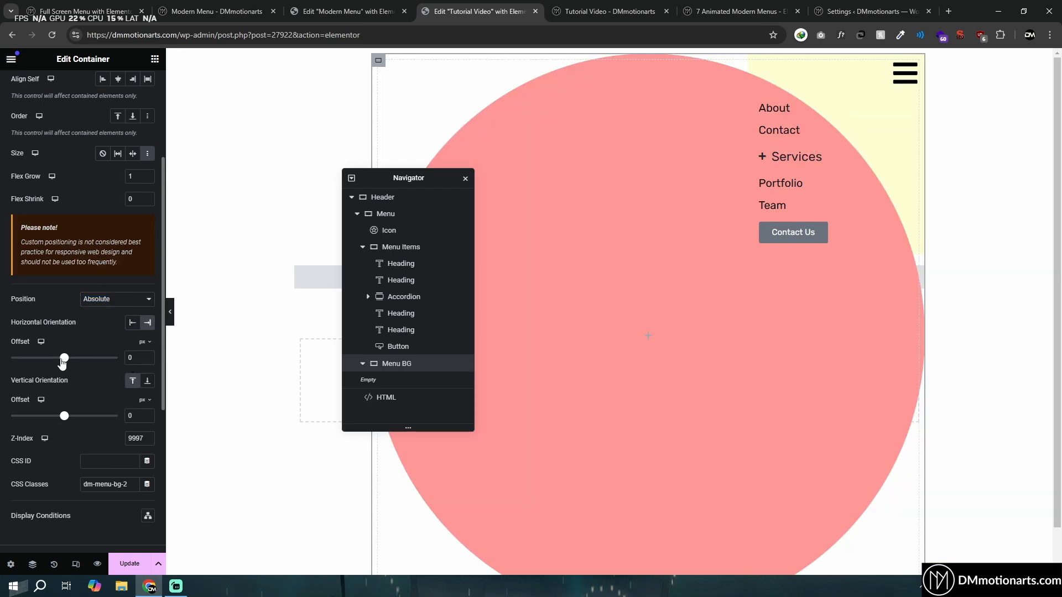
drag(63, 358, 41, 369)
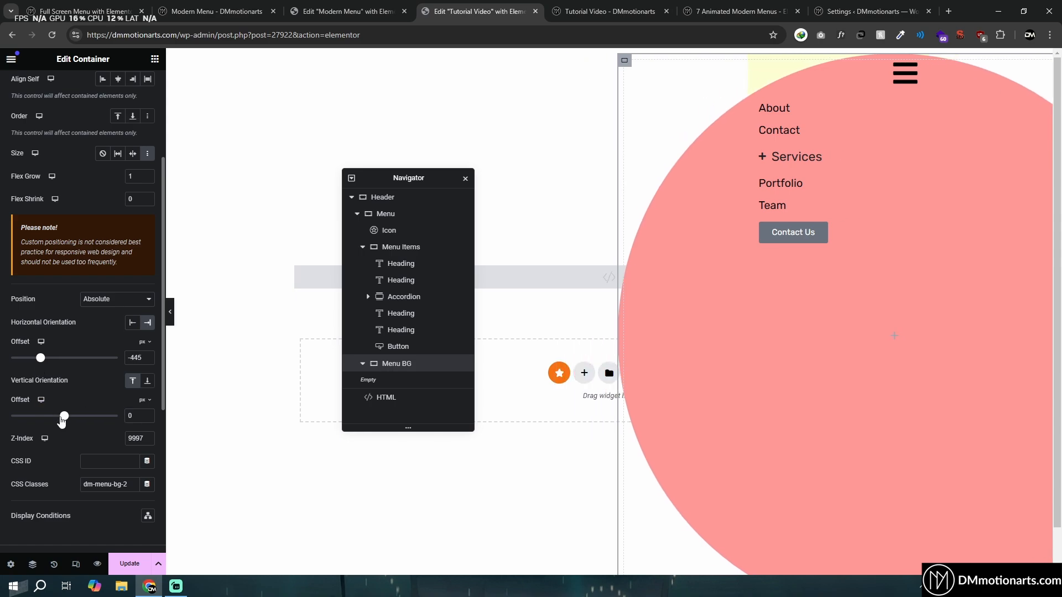
drag(62, 420, 38, 423)
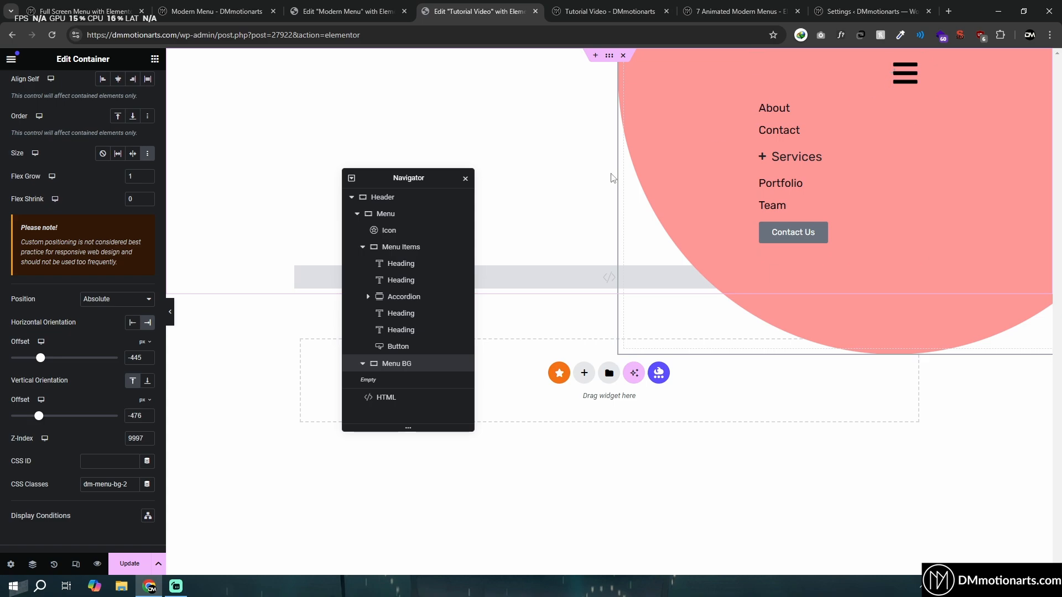
drag(41, 357, 40, 360)
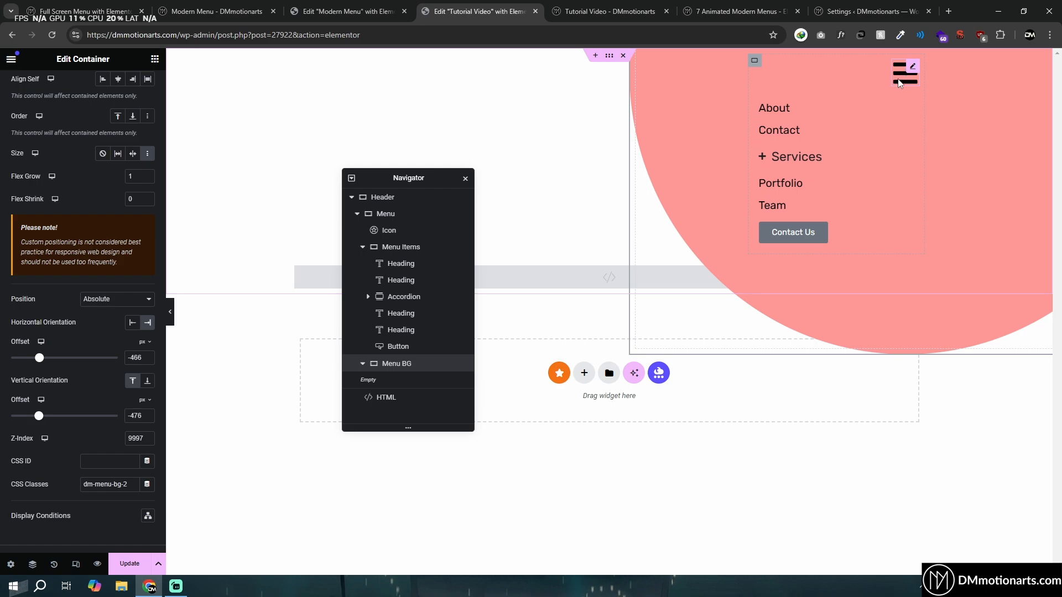
click(147, 360)
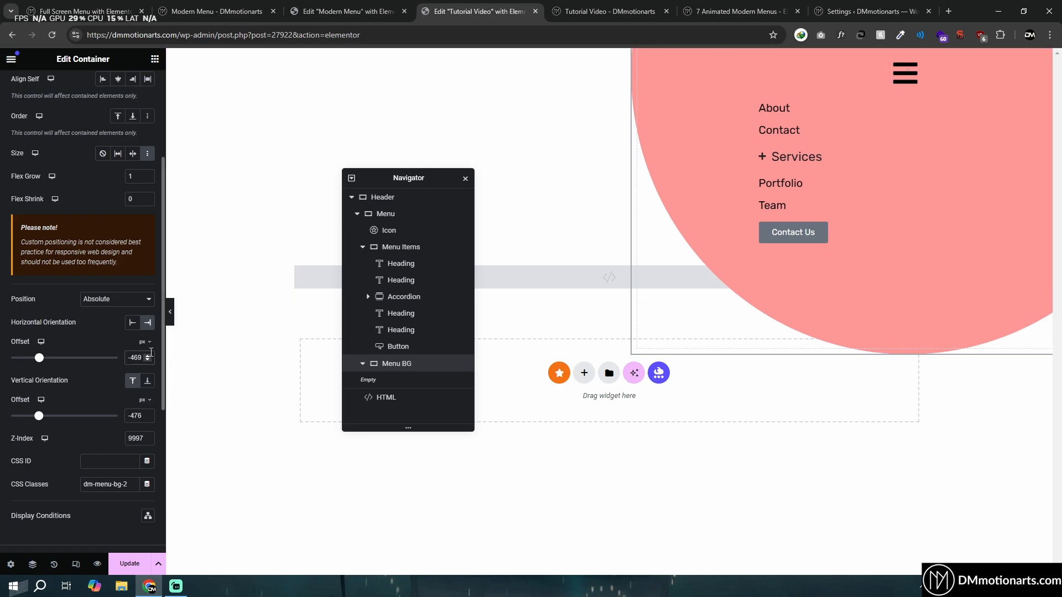
click(148, 355)
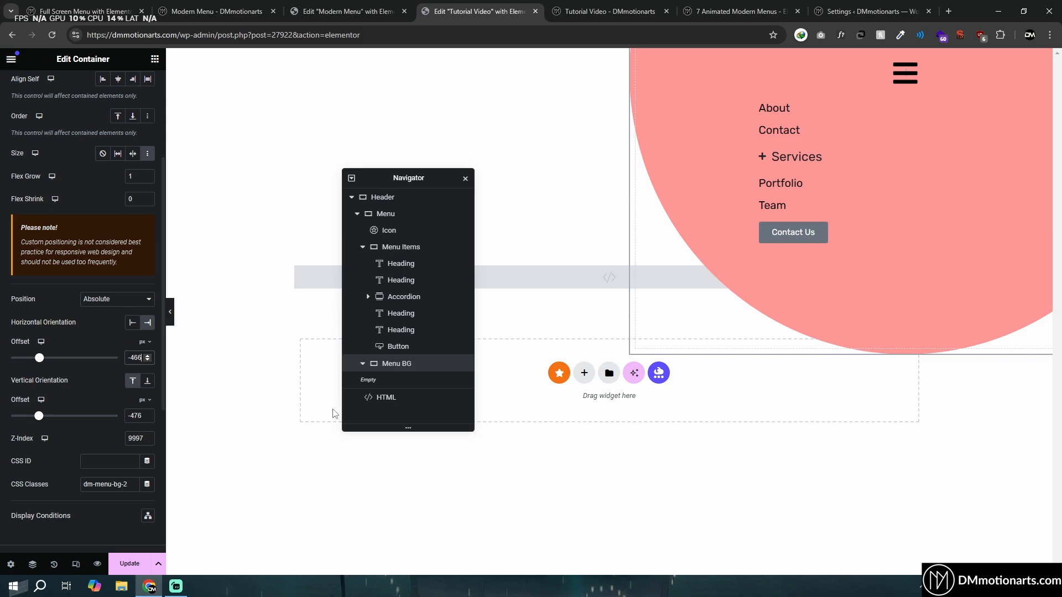
Step: Compare the commented-out position, right and top lines in the HTML widget with the Menu BG container's position and offset settings
click(414, 397)
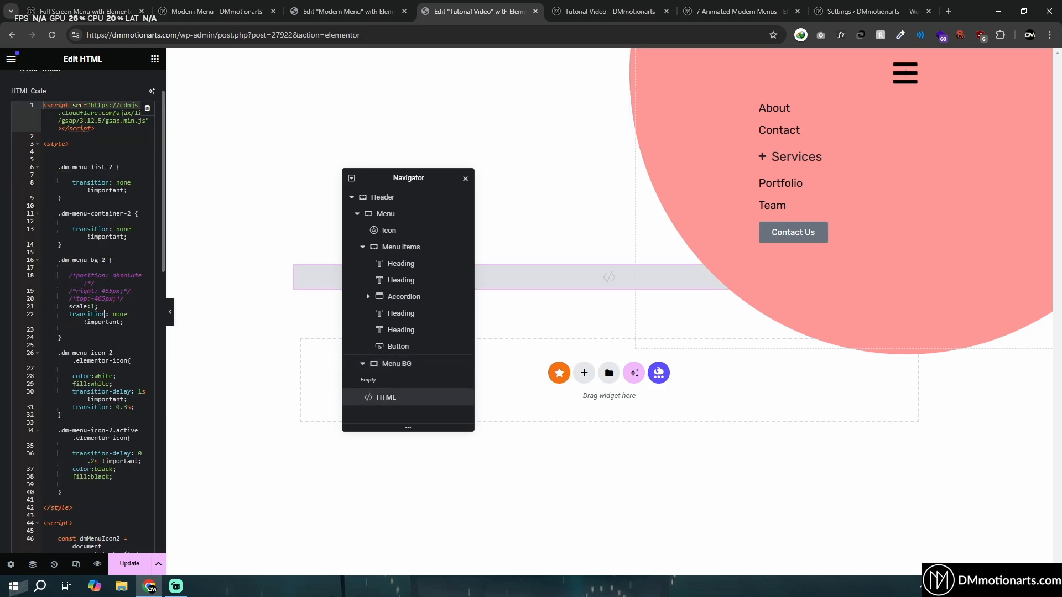
click(97, 298)
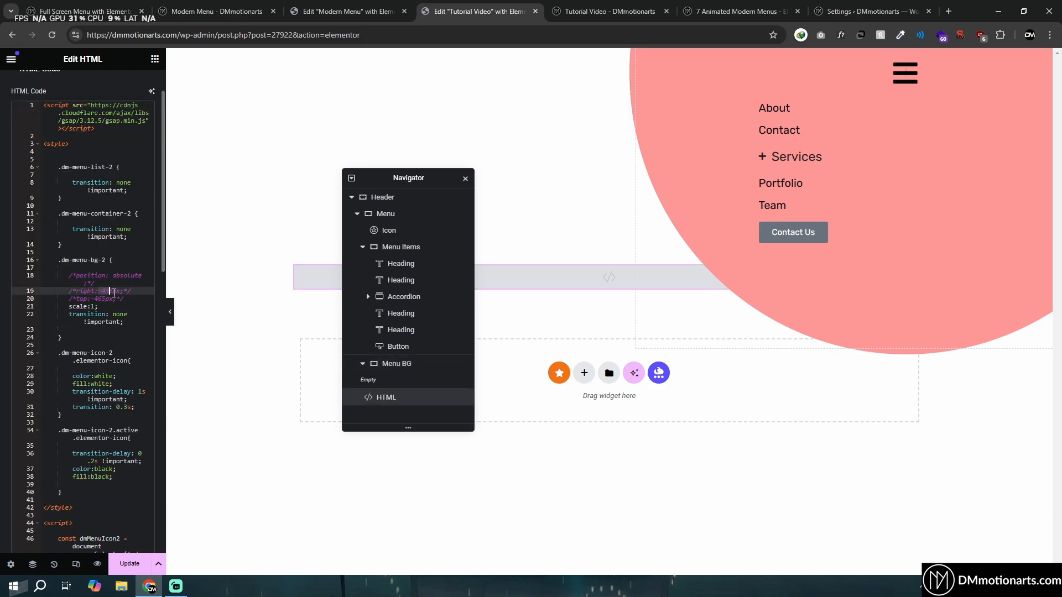
drag(94, 299, 106, 299)
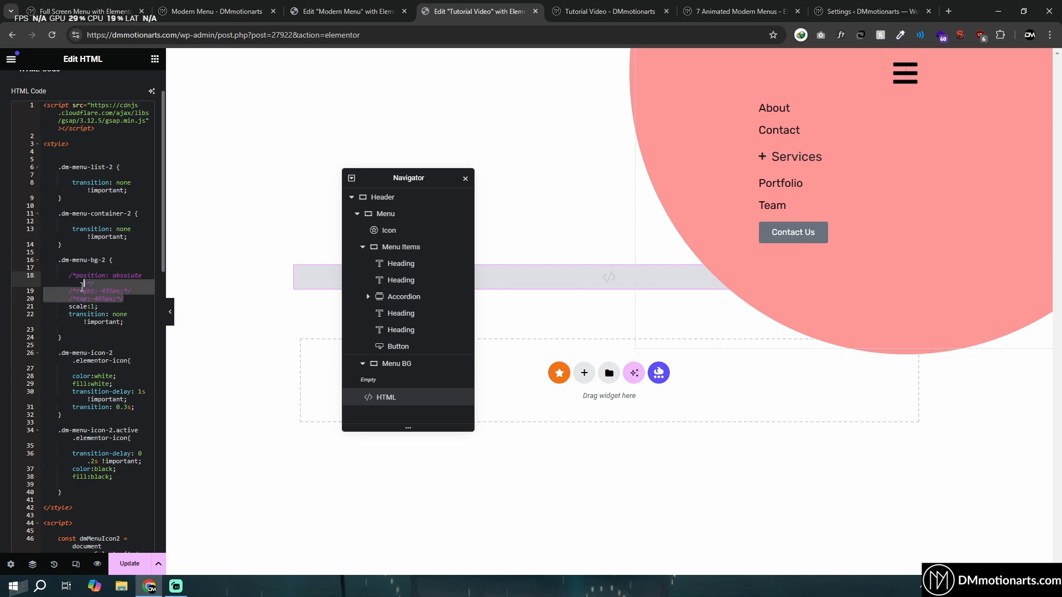
drag(94, 299, 107, 300)
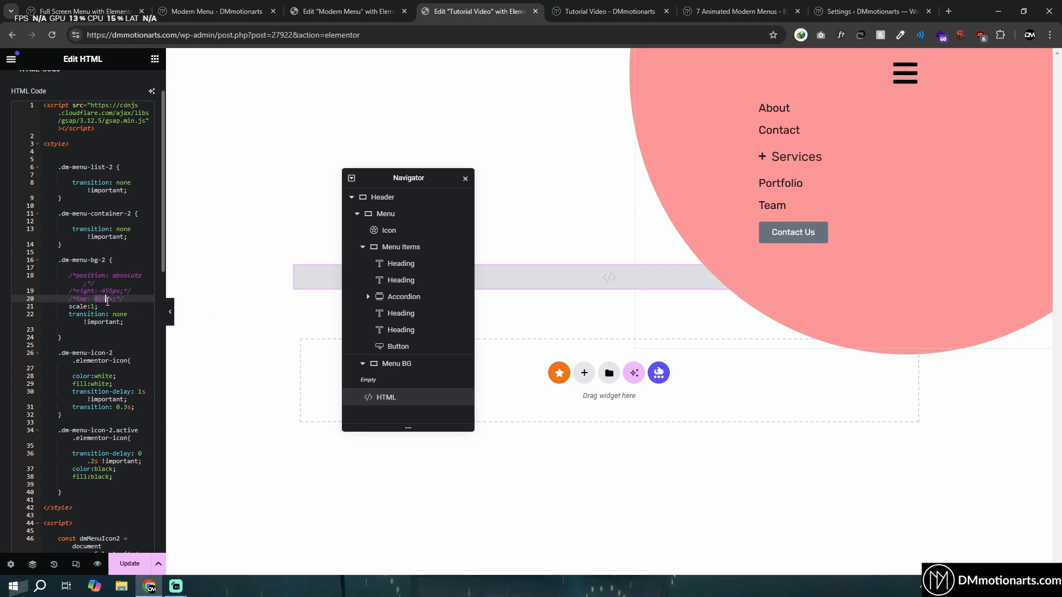
click(396, 363)
scroll(119, 386, down, 3)
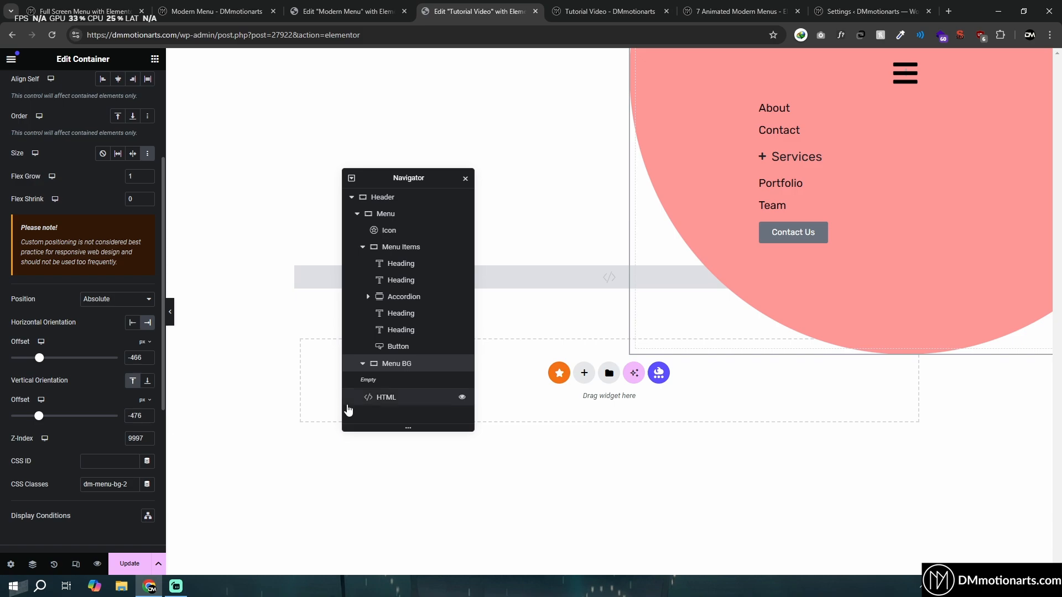
click(386, 398)
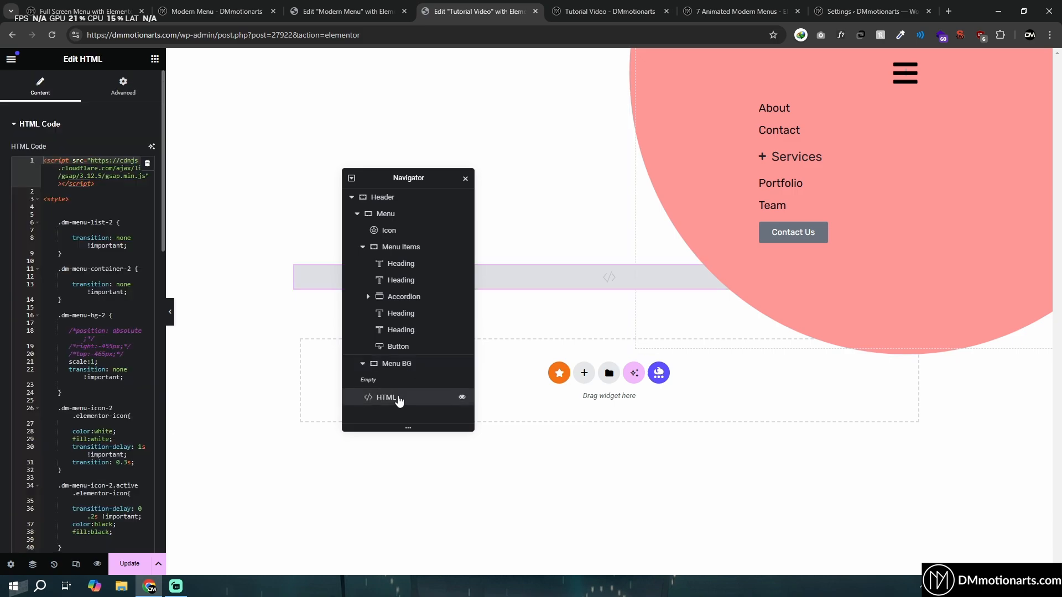
click(63, 332)
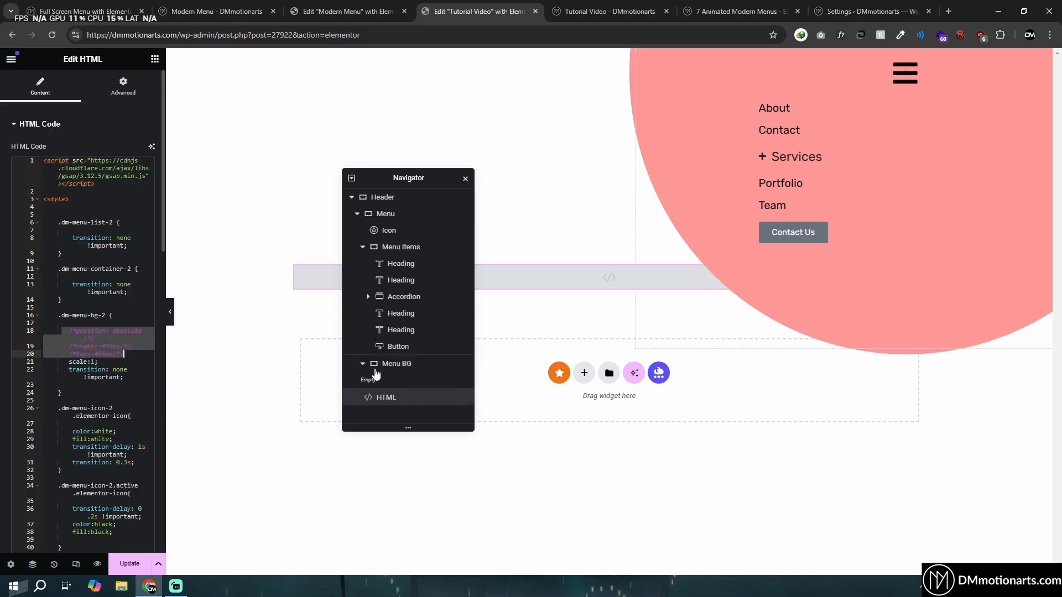
click(413, 365)
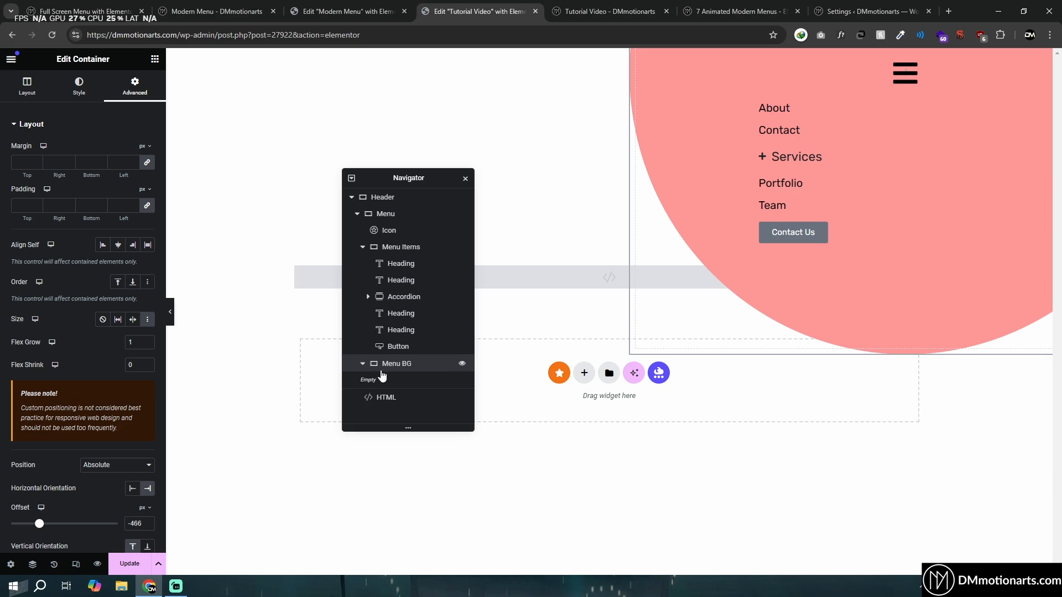
scroll(85, 387, down, 3)
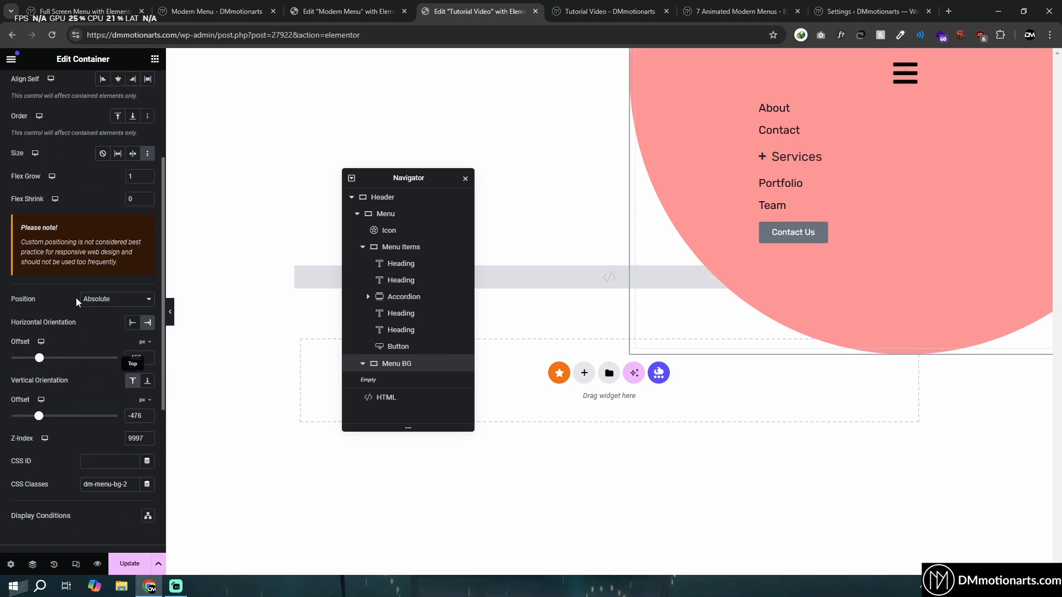
Step: Update the page and preview it, testing the repositioned circular menu by opening and closing it and expanding Services
click(125, 563)
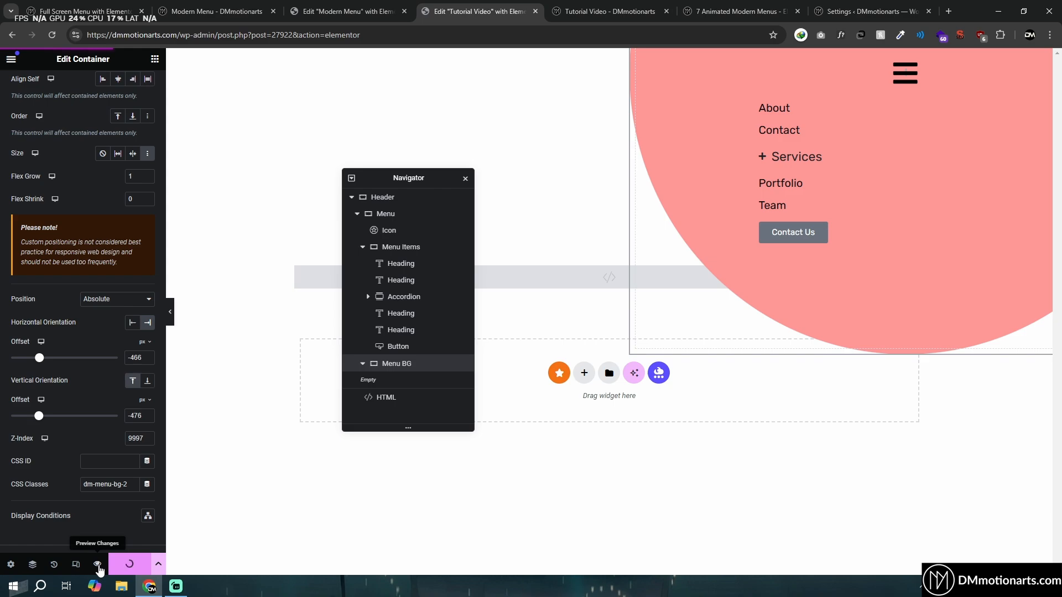
click(99, 565)
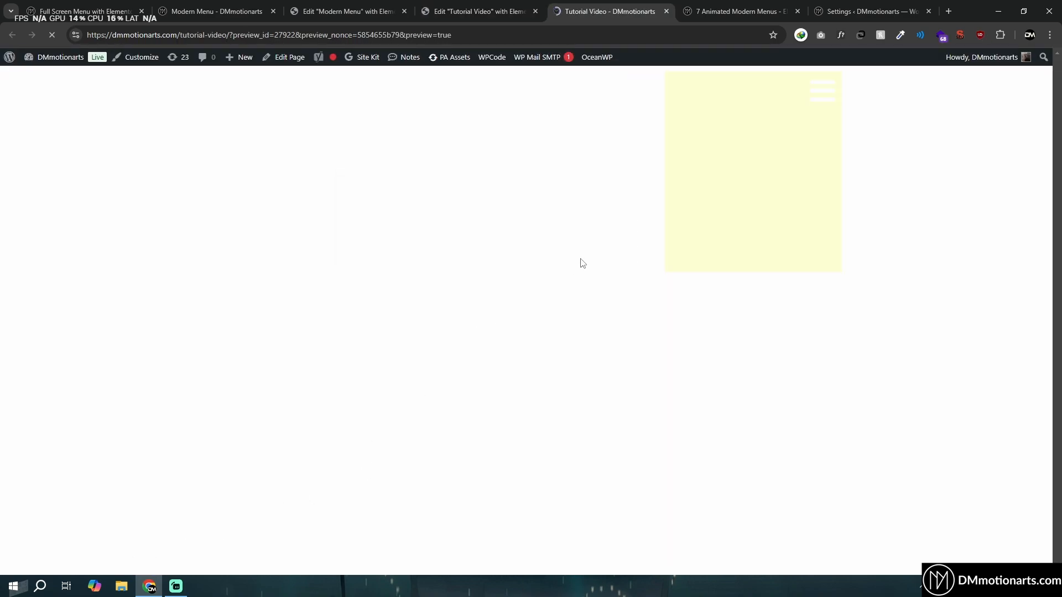
click(825, 94)
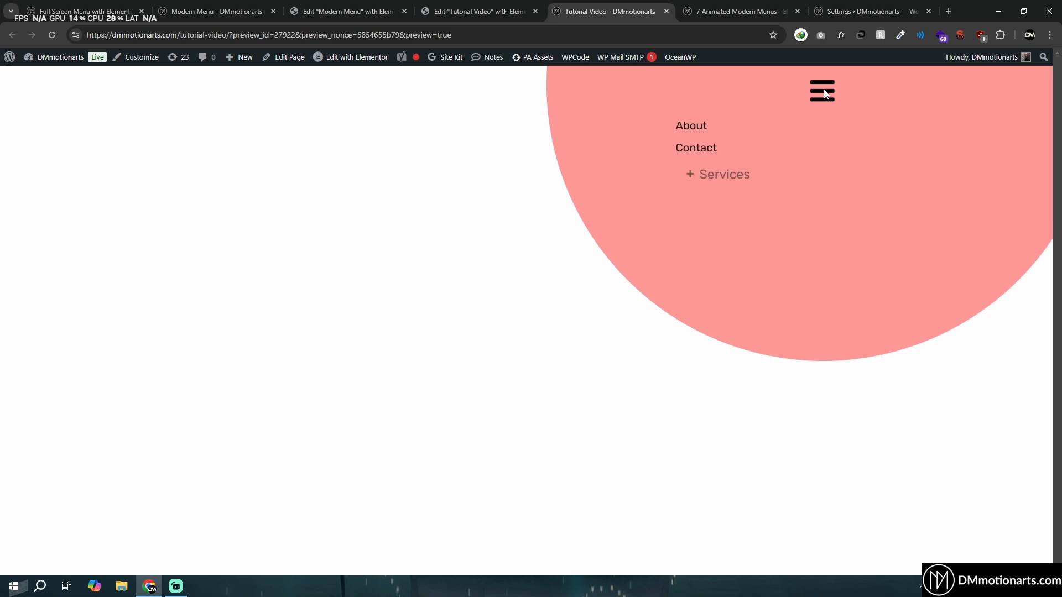
click(707, 176)
click(702, 176)
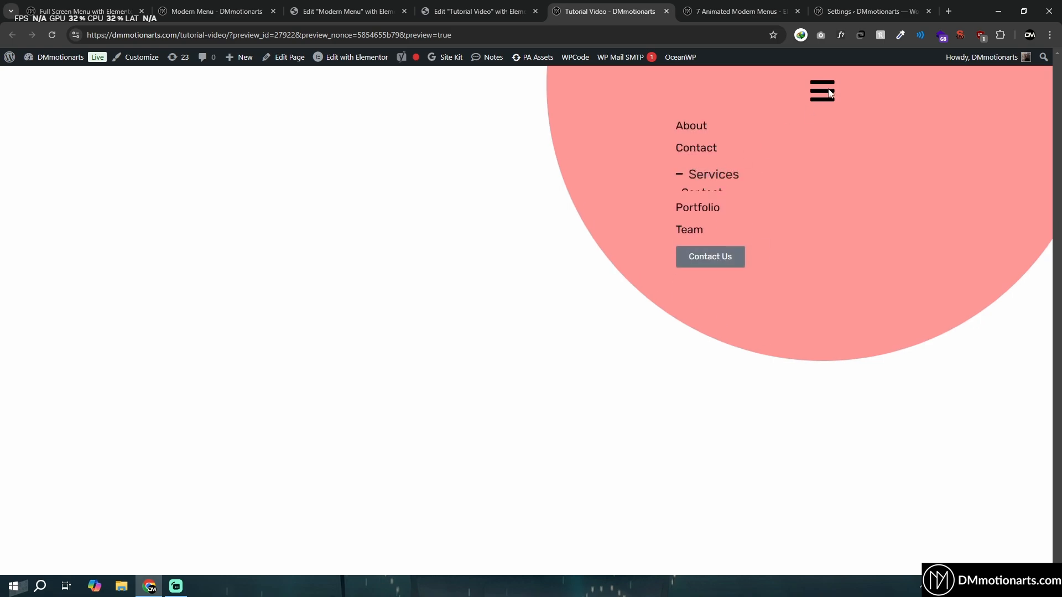
click(827, 91)
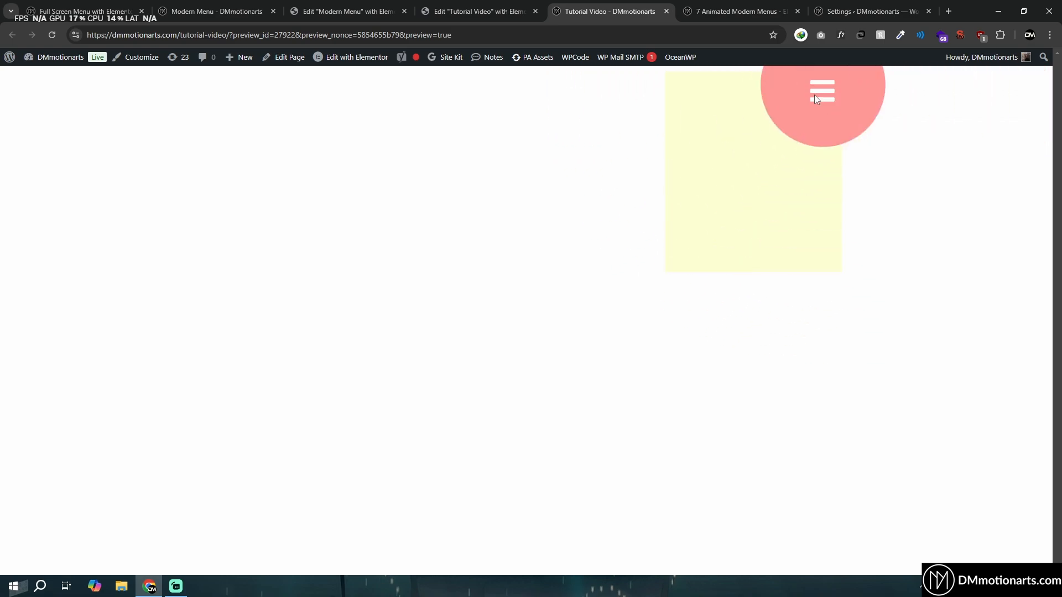
click(814, 95)
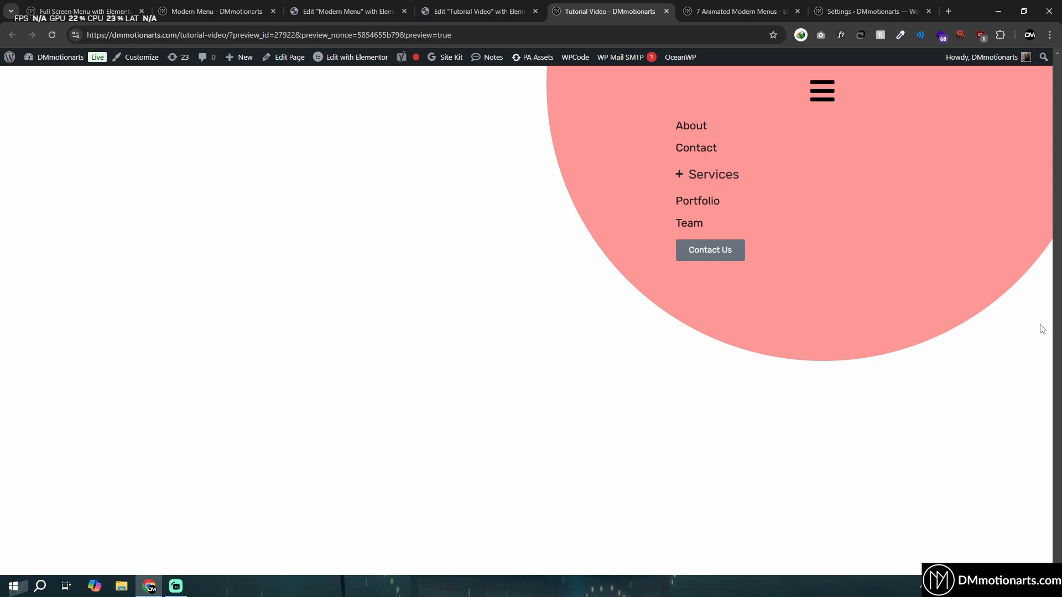
Step: Check the live Modern Menu page for reference and set the Tutorial Video page's Header container content width to Full Width
click(476, 12)
click(343, 11)
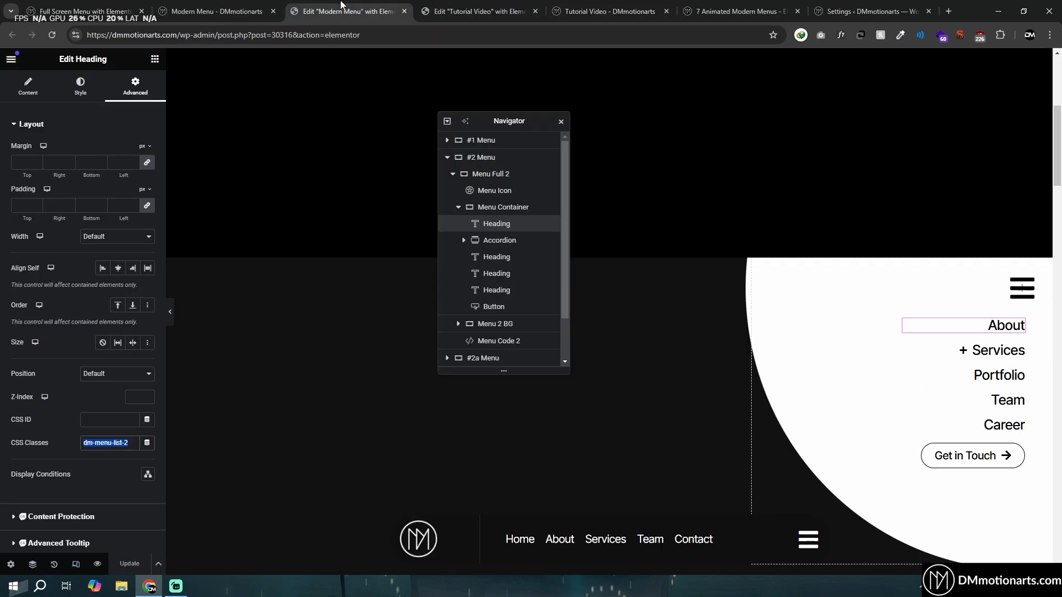
click(215, 12)
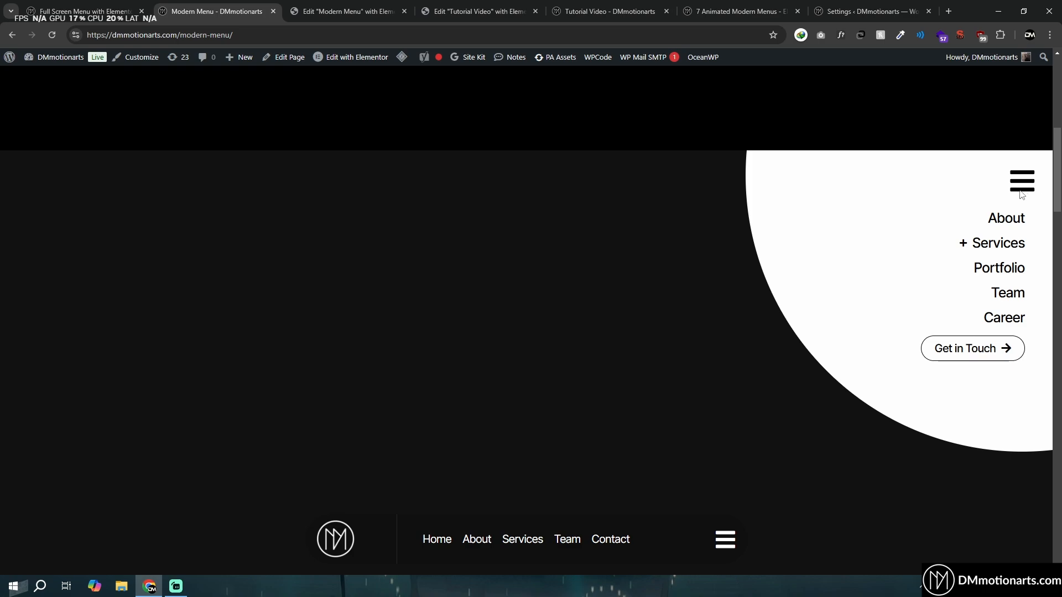
click(609, 11)
click(476, 11)
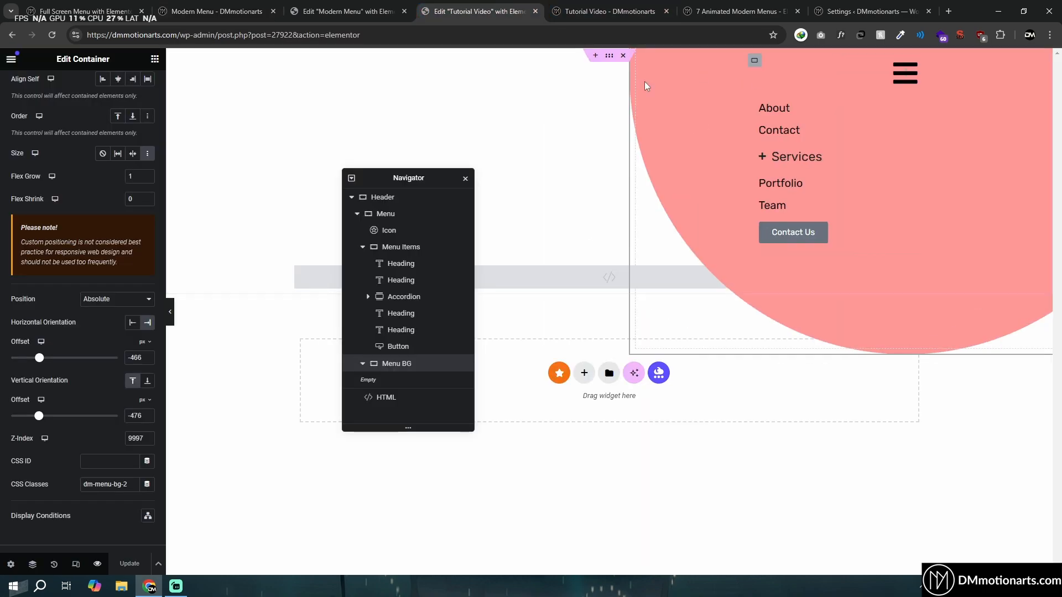
click(608, 62)
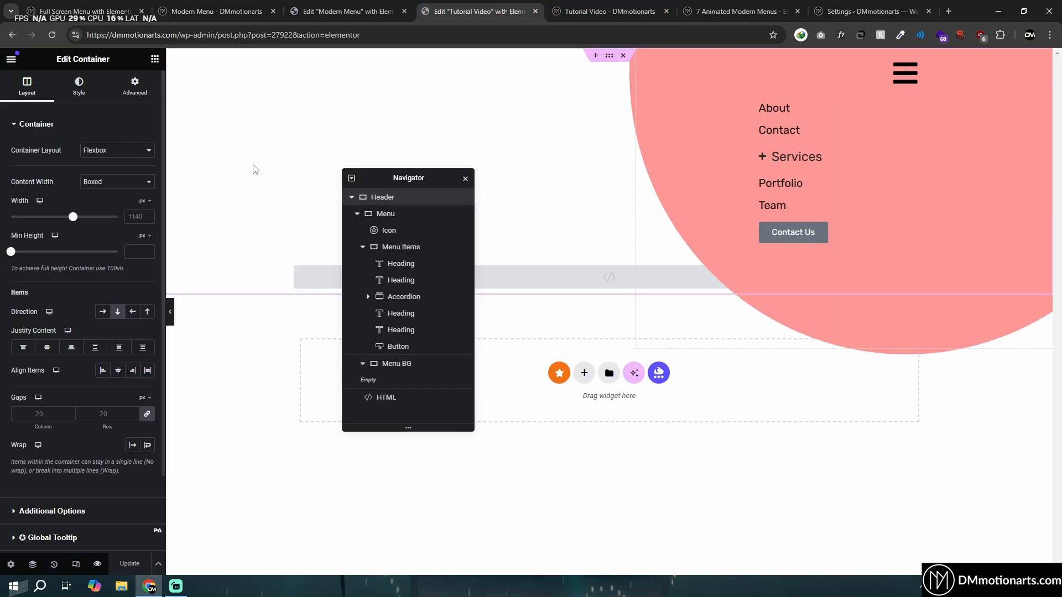
click(89, 183)
click(103, 208)
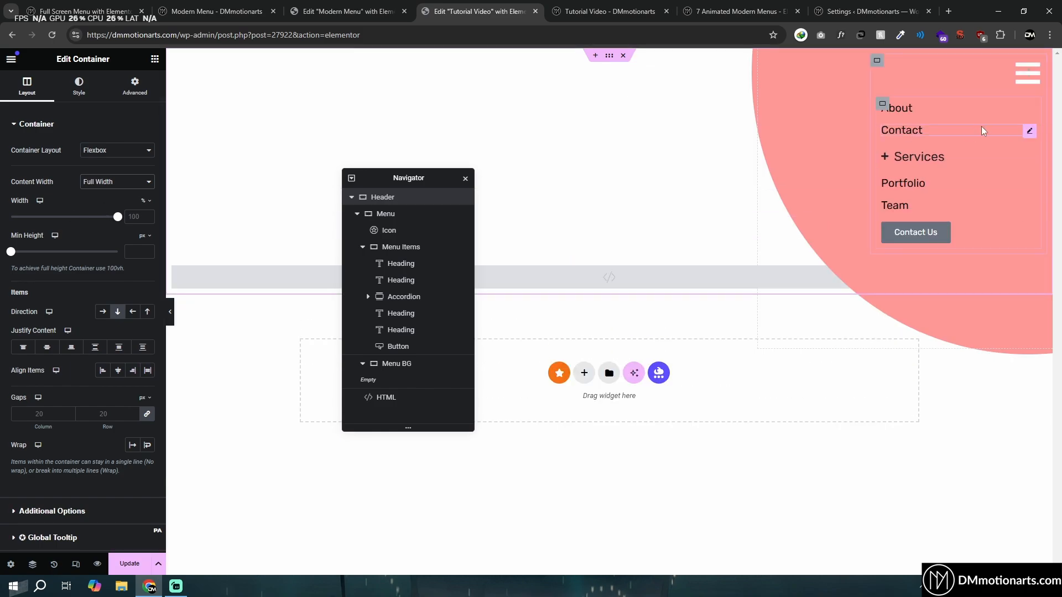
Step: Right-align the About heading and paste its style onto the Contact, Portfolio and Team headings
click(888, 109)
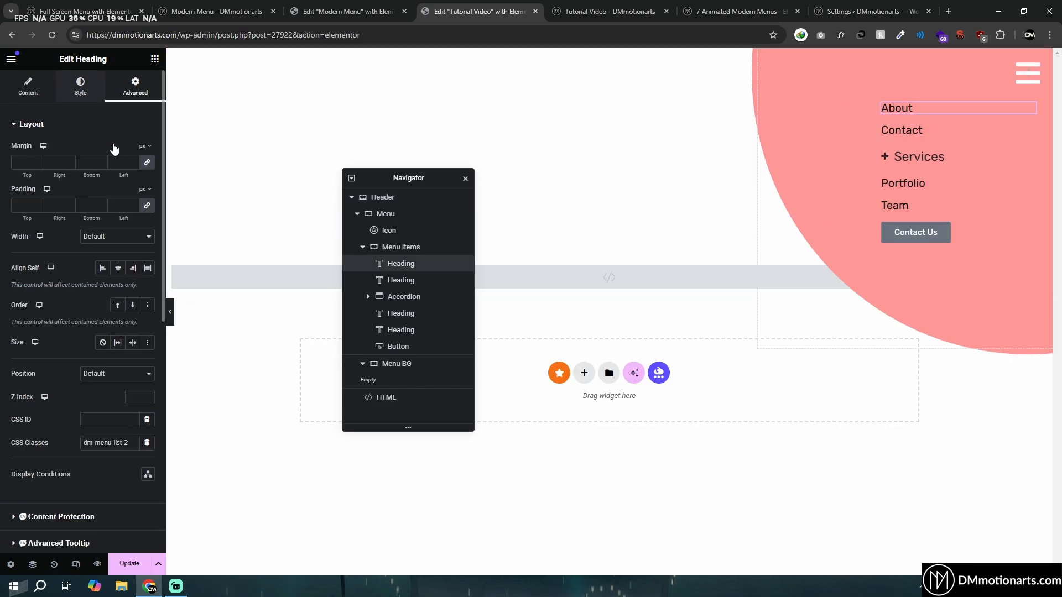
click(133, 150)
right_click(1011, 108)
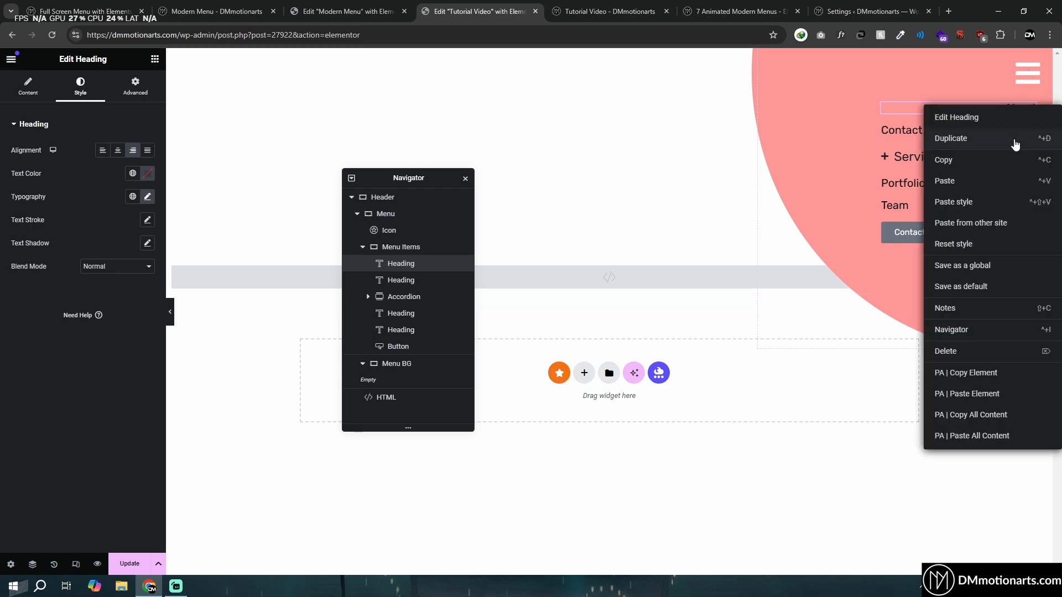
click(1012, 156)
right_click(907, 134)
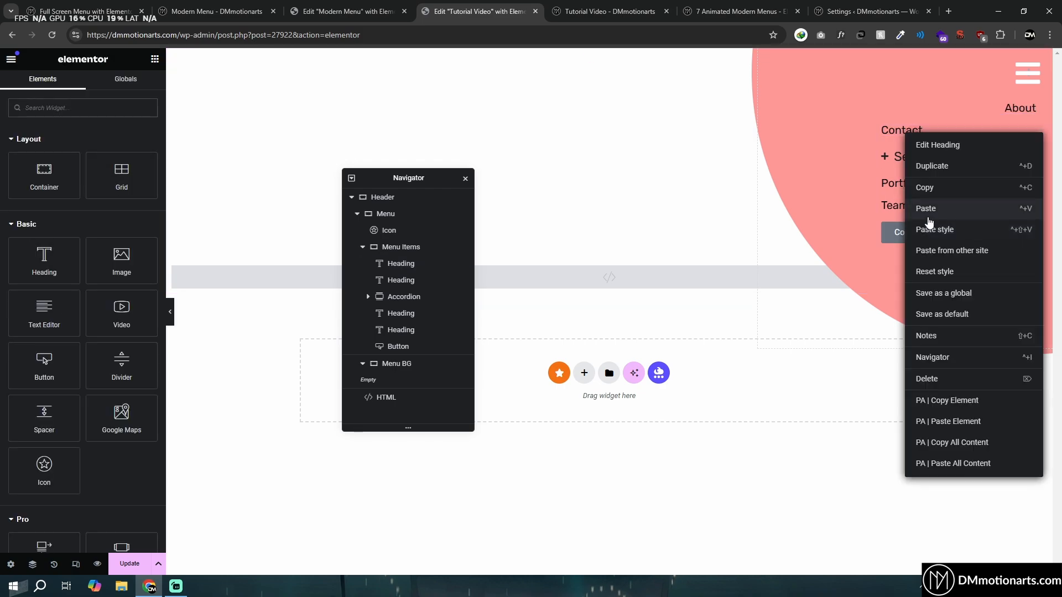
click(925, 228)
right_click(900, 184)
click(929, 280)
right_click(918, 206)
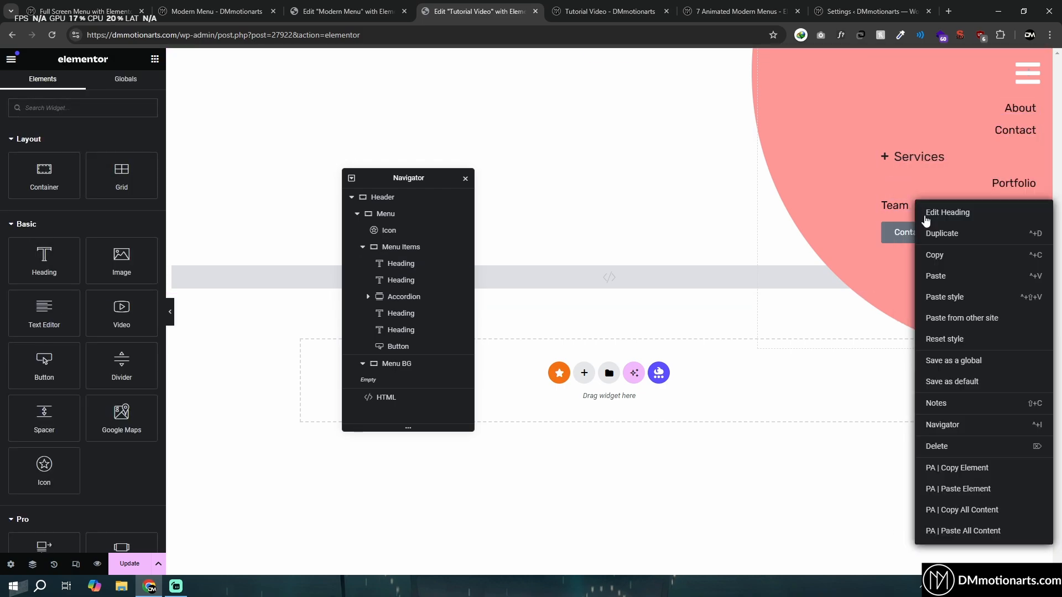
click(943, 293)
Step: Expand the Services accordion and paste the About heading's style onto both nested Contact headings
click(907, 160)
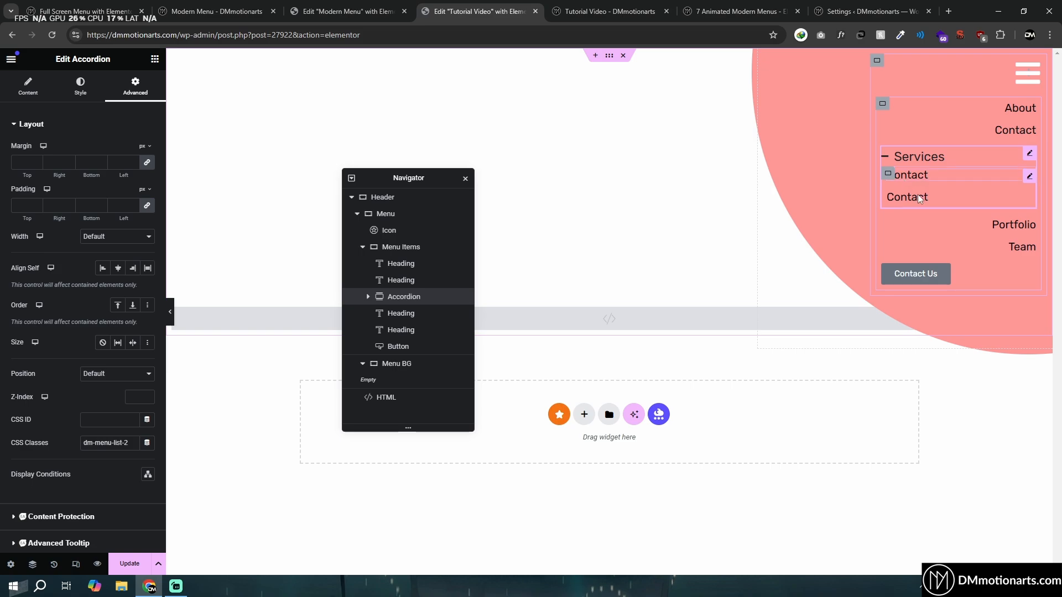
right_click(885, 178)
click(936, 275)
right_click(925, 197)
click(967, 299)
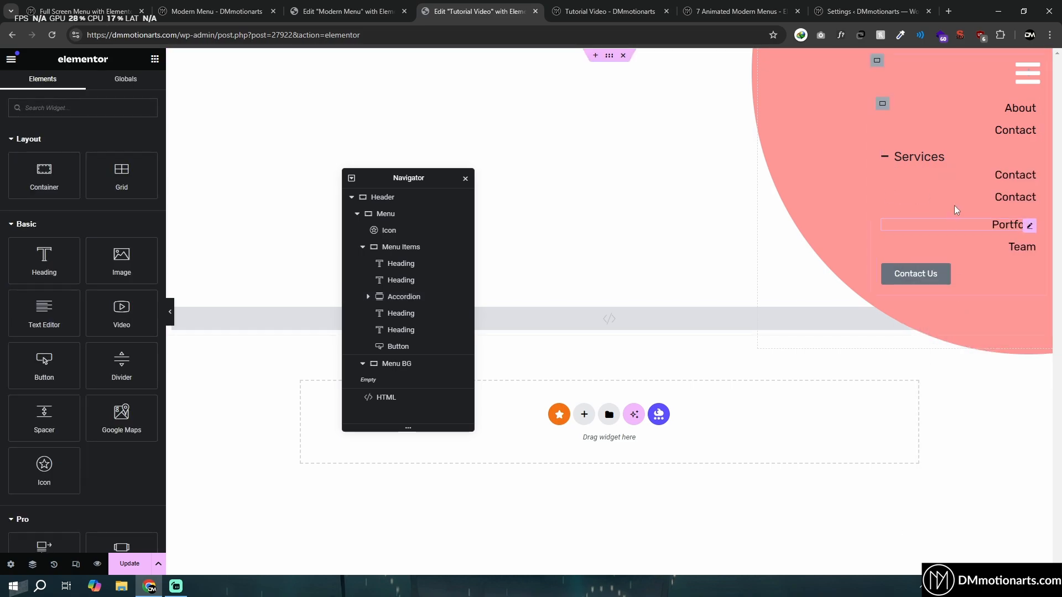
Step: Set the Services accordion's item position to End, keeping its icon position at Start
click(403, 297)
click(27, 86)
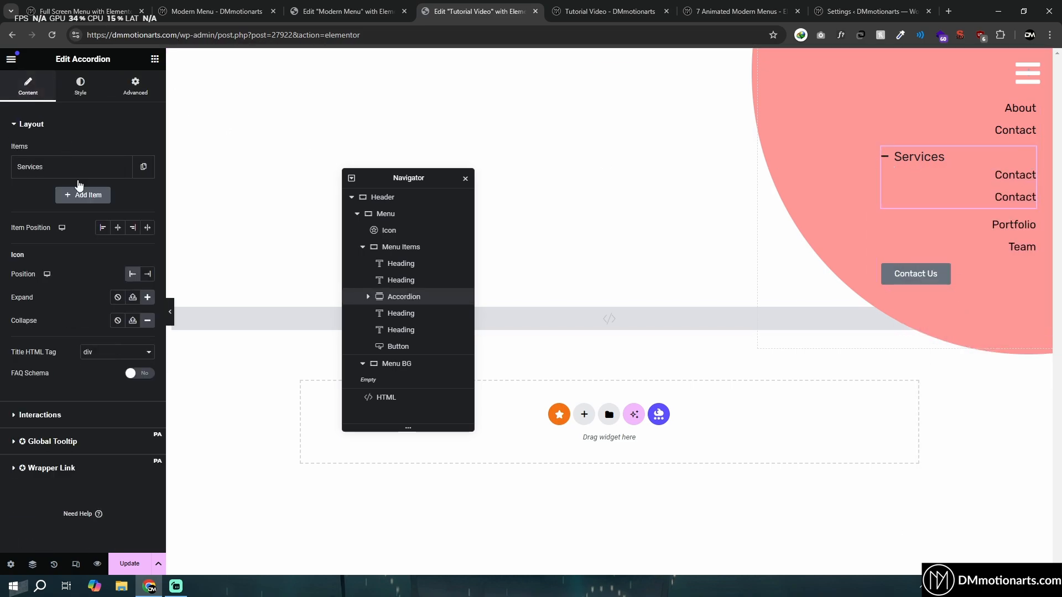
click(147, 275)
click(132, 274)
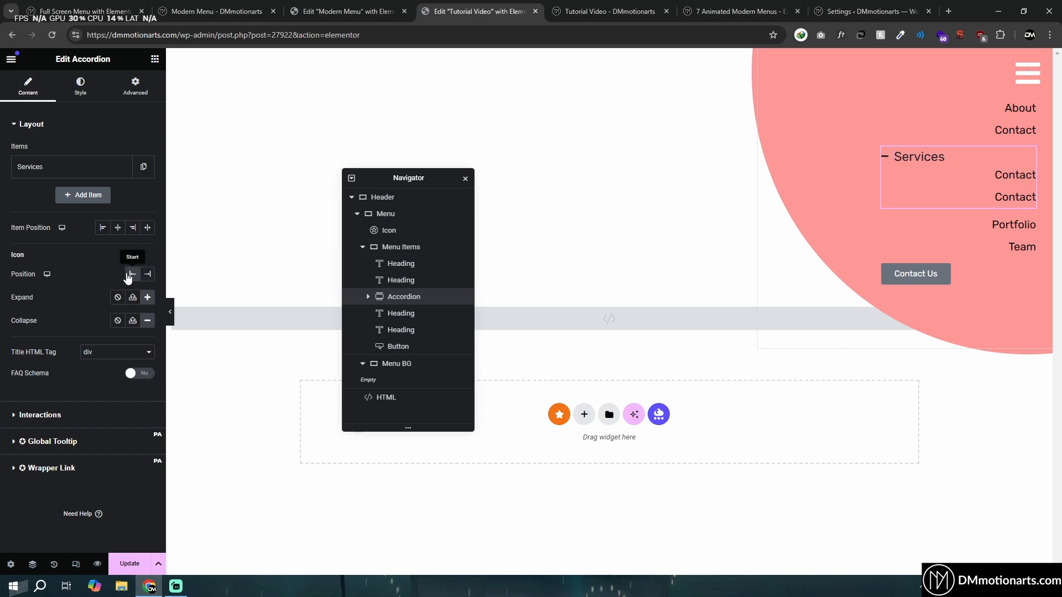
click(132, 228)
Step: Set the Contact Us button's position to the right and update the page
click(939, 280)
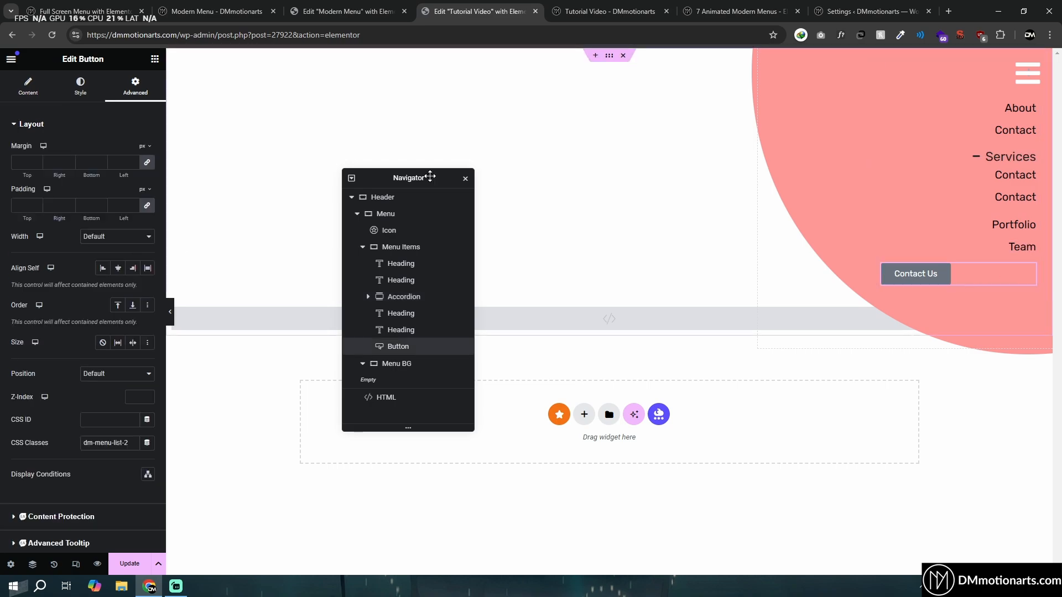
click(28, 89)
click(80, 89)
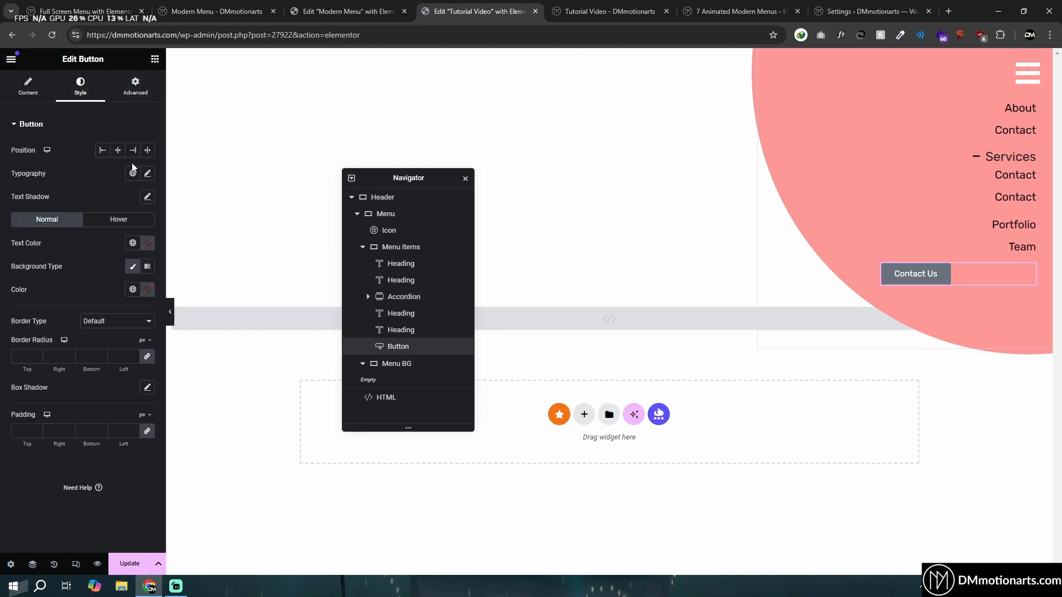
click(132, 150)
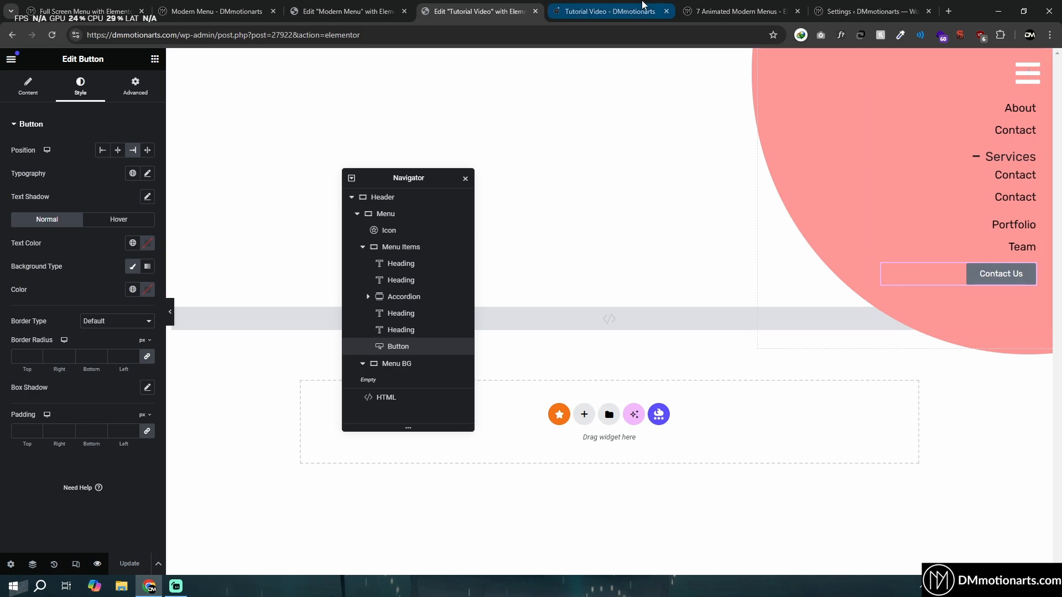
Step: Preview the Tutorial Video page and test the right-aligned menu by opening and closing it several times
click(644, 5)
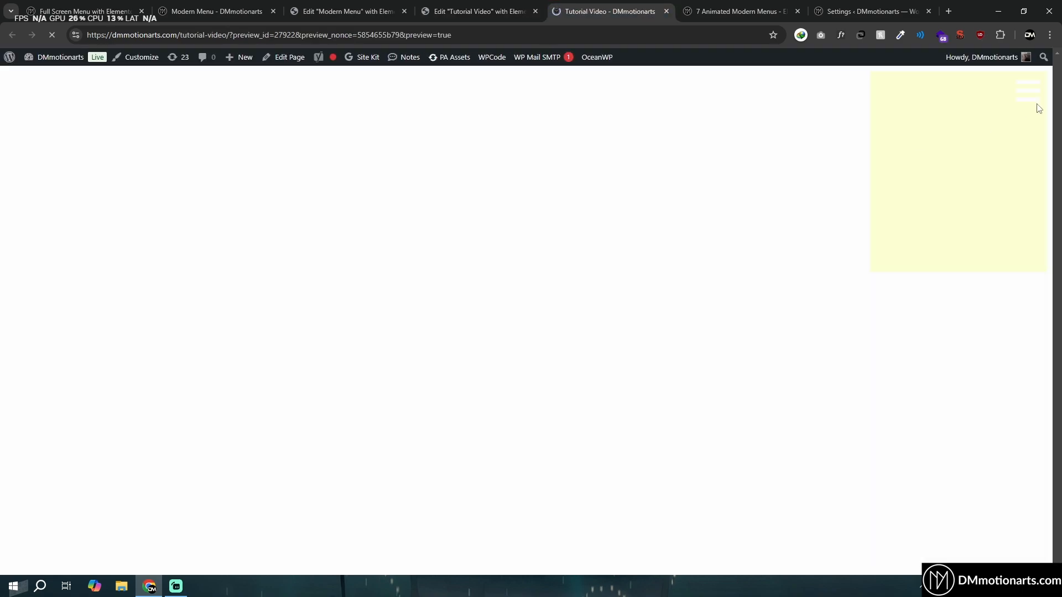
click(1027, 94)
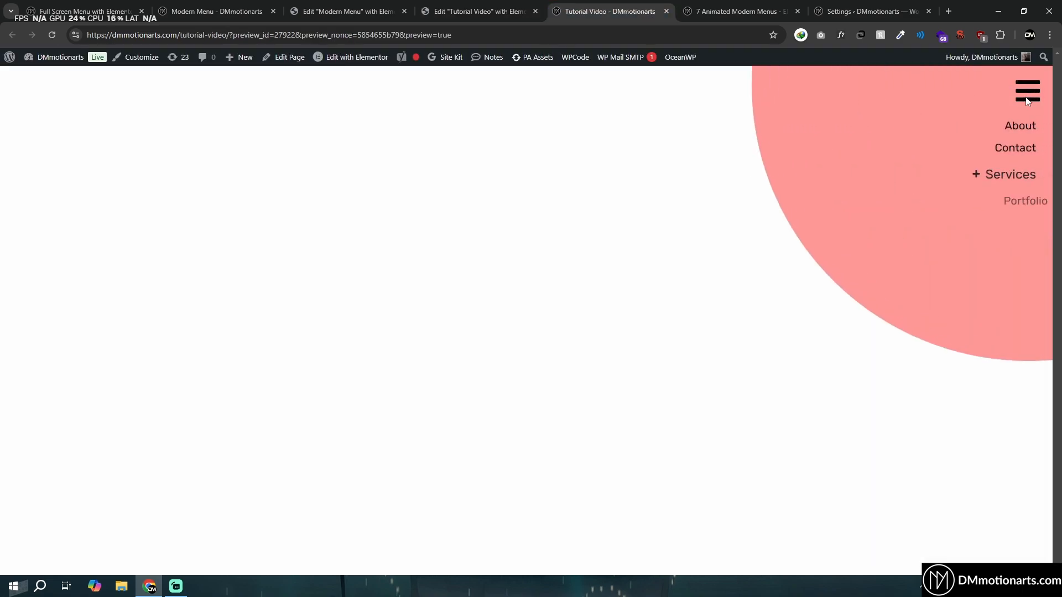
click(1027, 95)
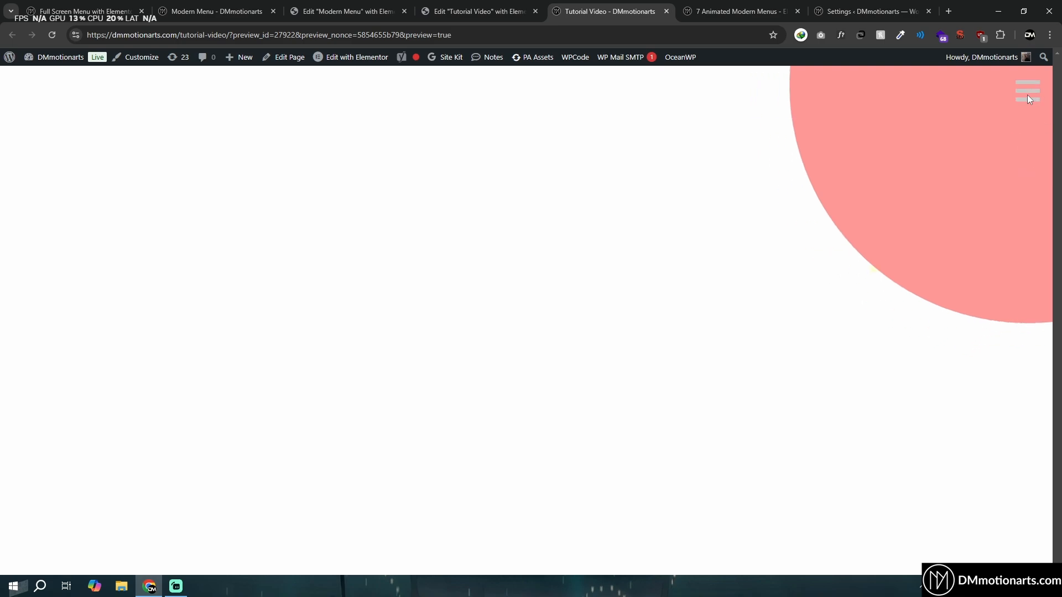
click(1027, 95)
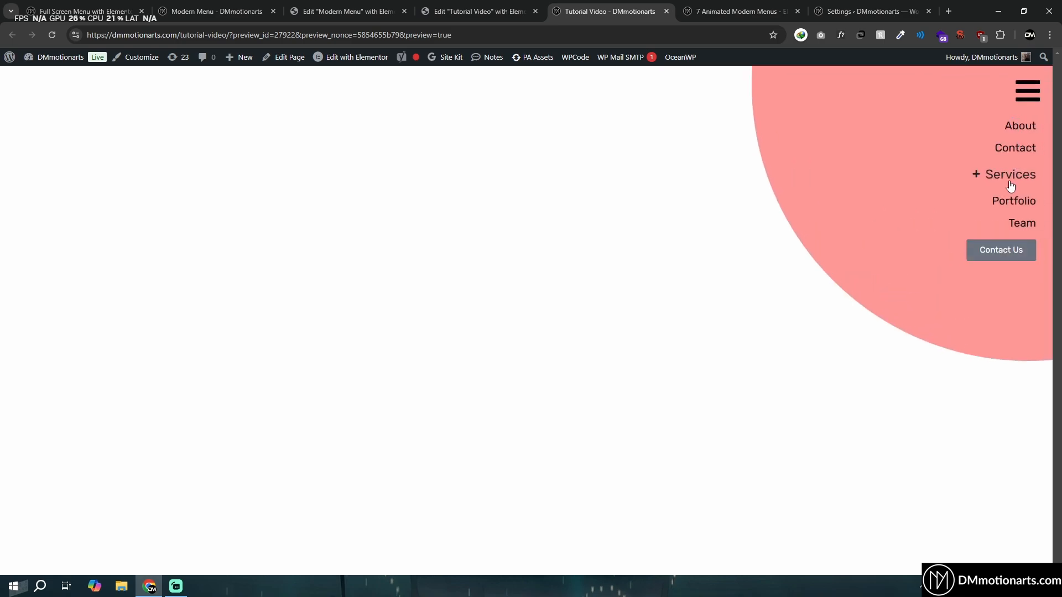
click(1029, 93)
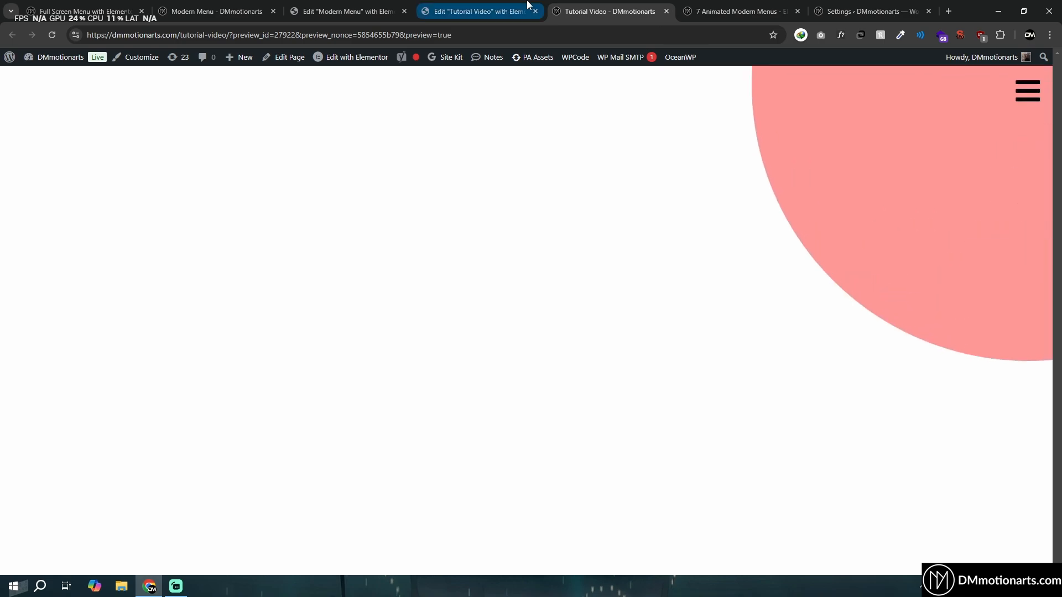
click(1027, 98)
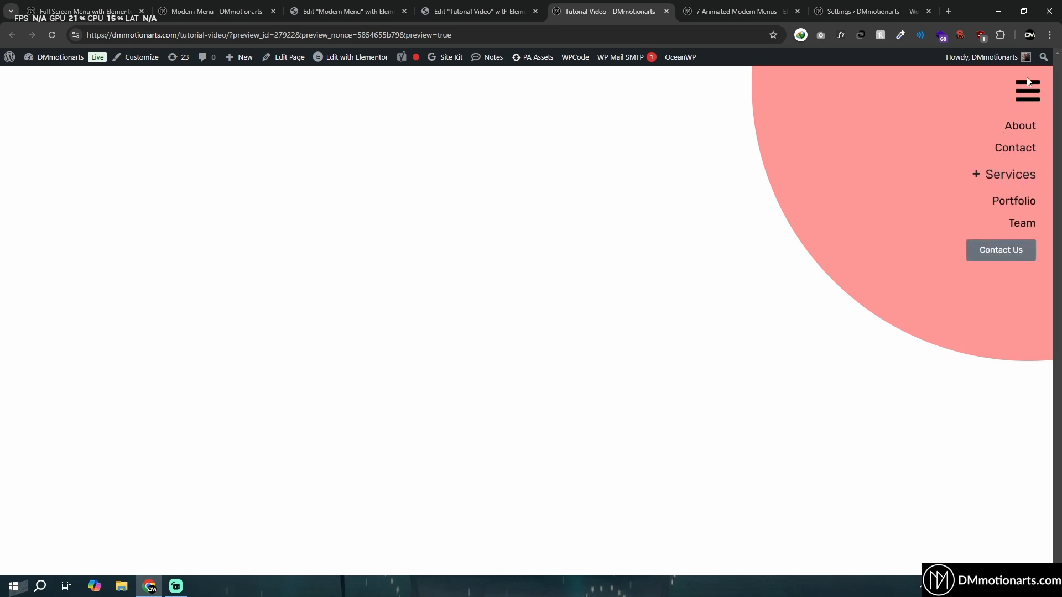
Step: Return to the editor and remove the dm-menu-list-2 CSS class from both Contact headings inside the Services accordion
click(460, 6)
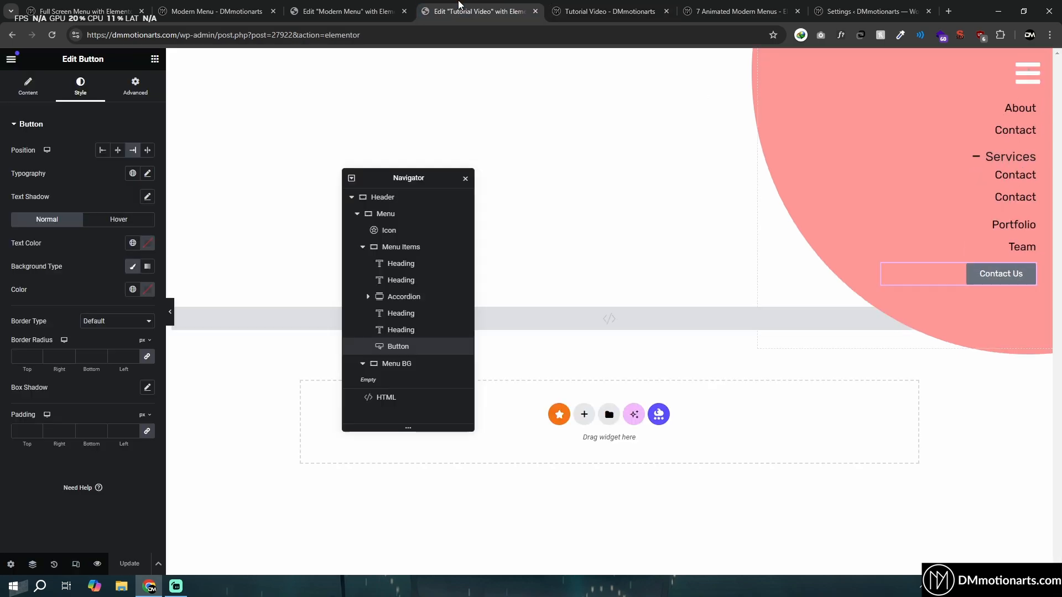
click(1019, 178)
click(135, 86)
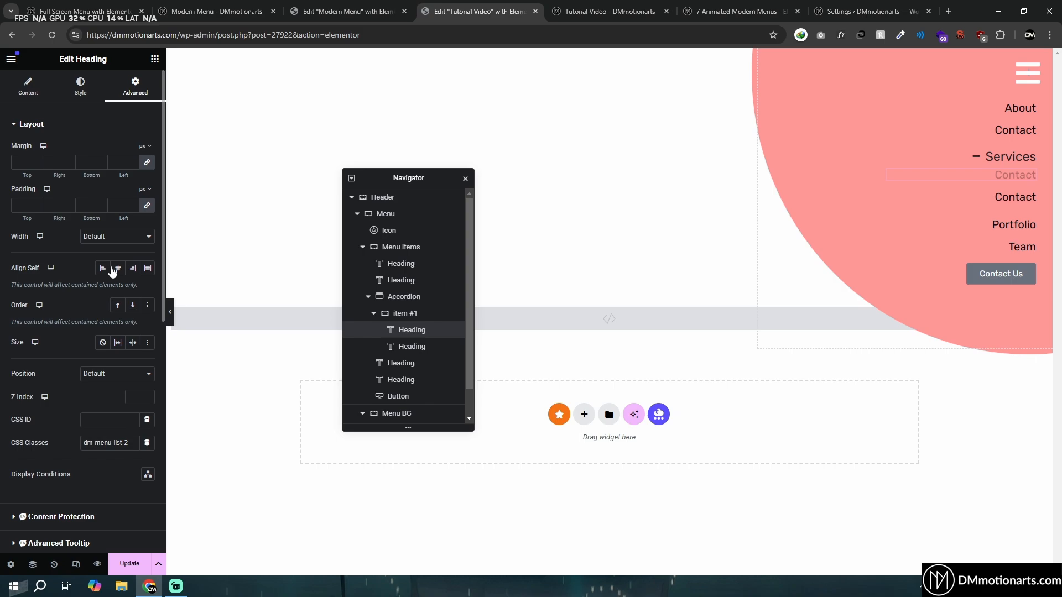
click(133, 448)
key(ctrl+a)
key(BackSpace)
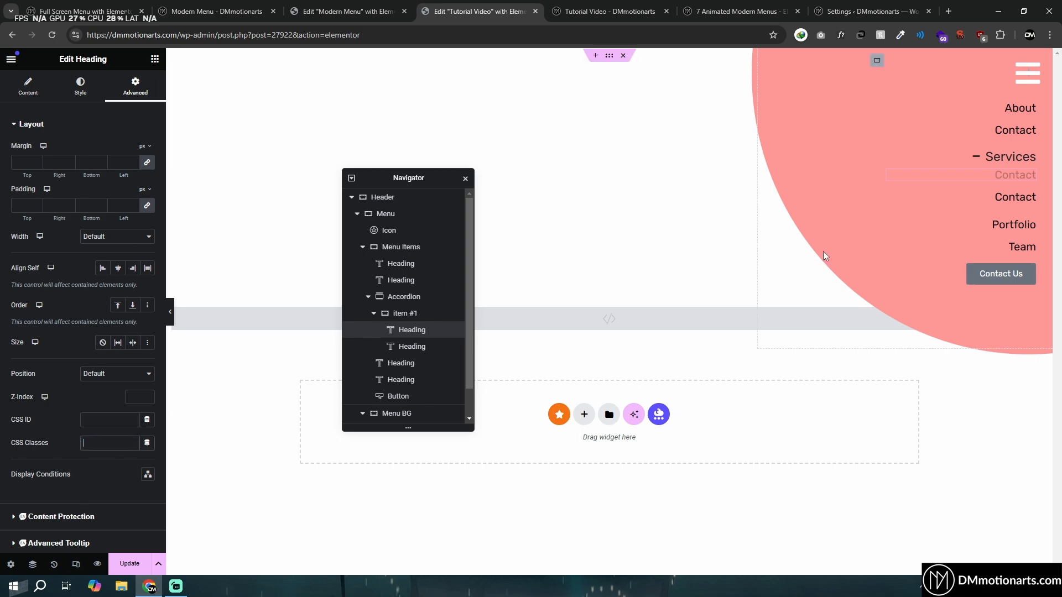
click(1029, 193)
click(1023, 199)
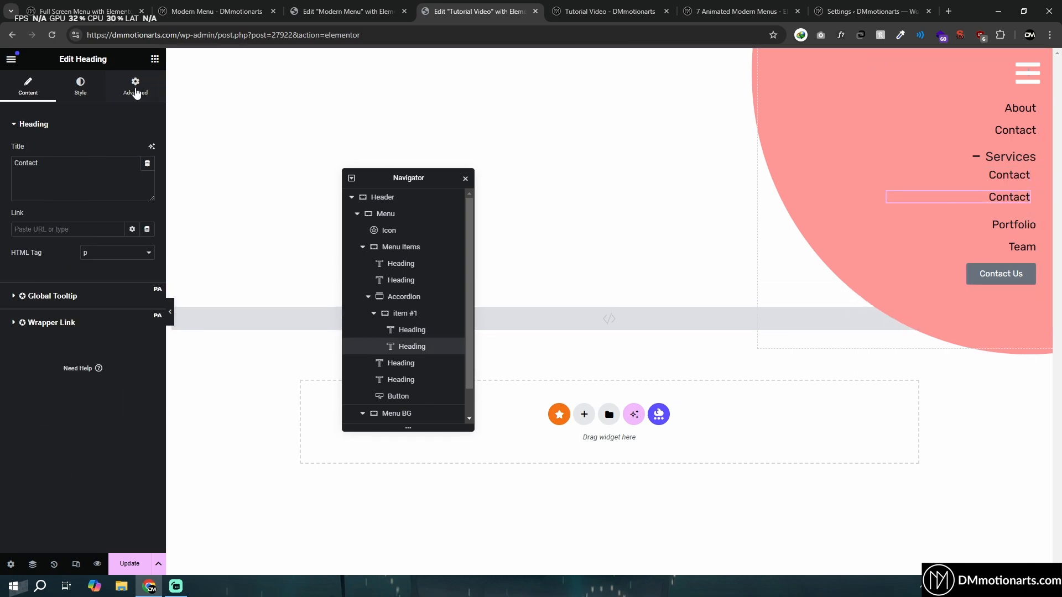
click(135, 87)
click(82, 444)
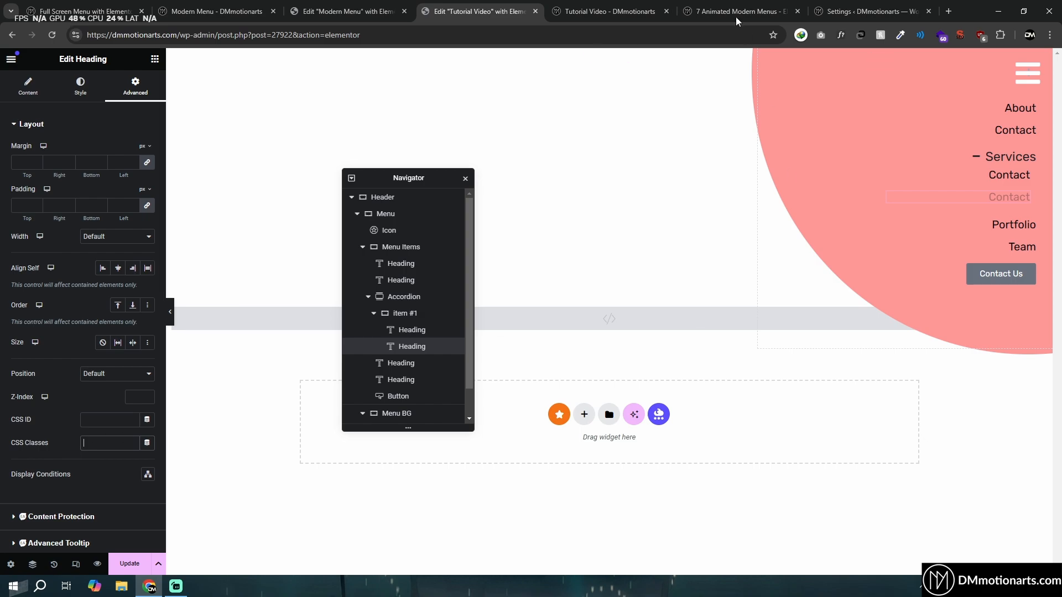
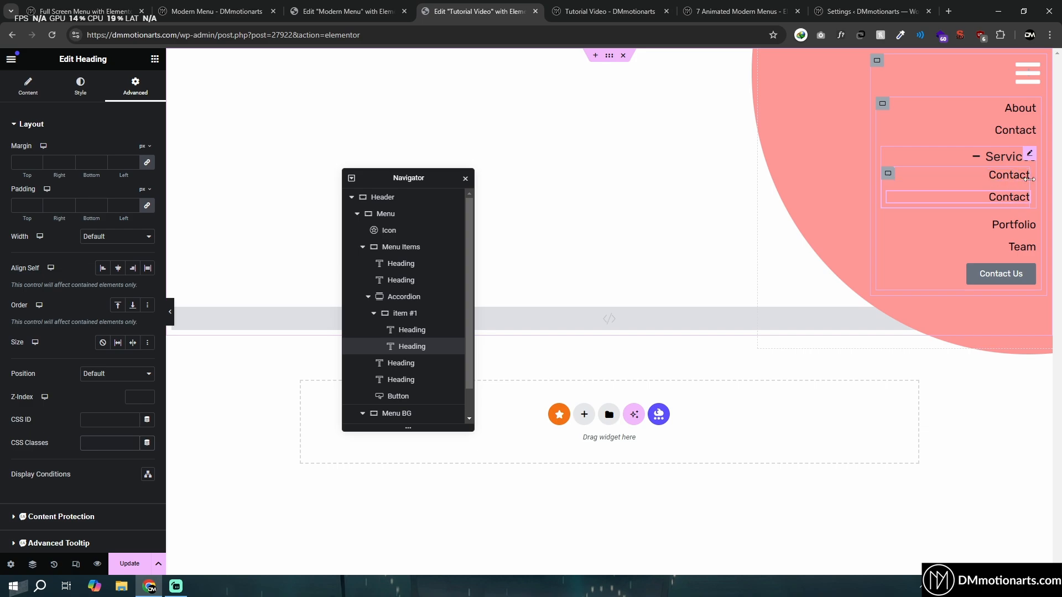
Step: Update the page and test the Tutorial Video preview by opening and closing the hamburger menu
click(614, 6)
click(487, 5)
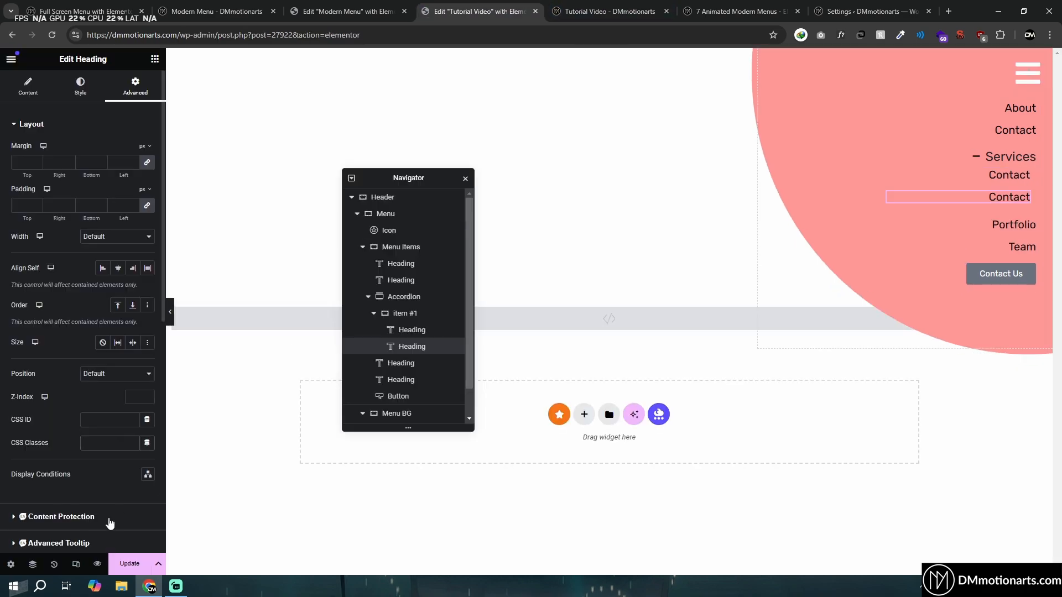
click(116, 567)
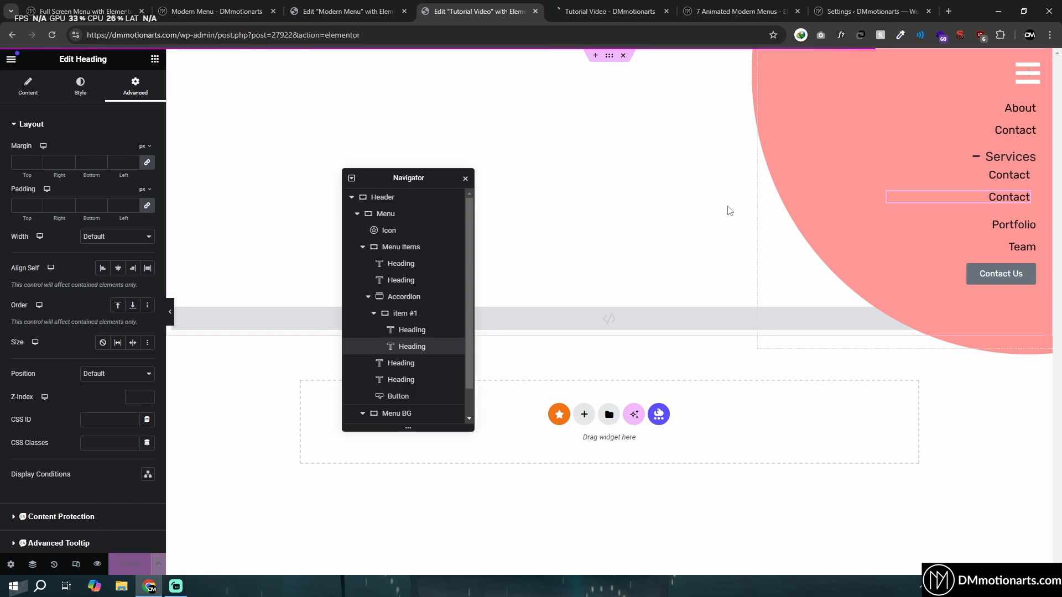
click(602, 5)
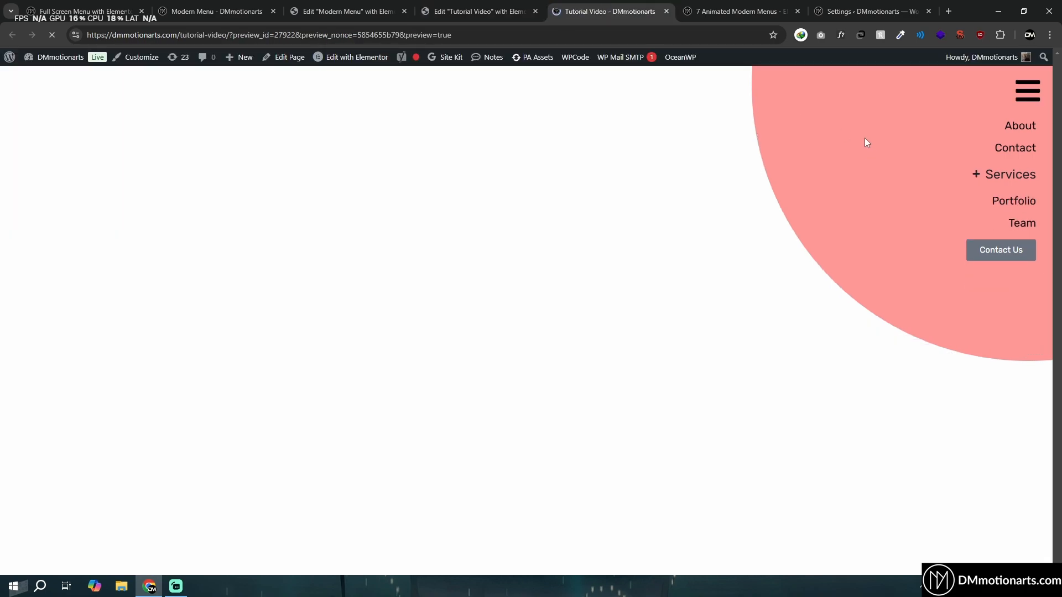
click(1029, 97)
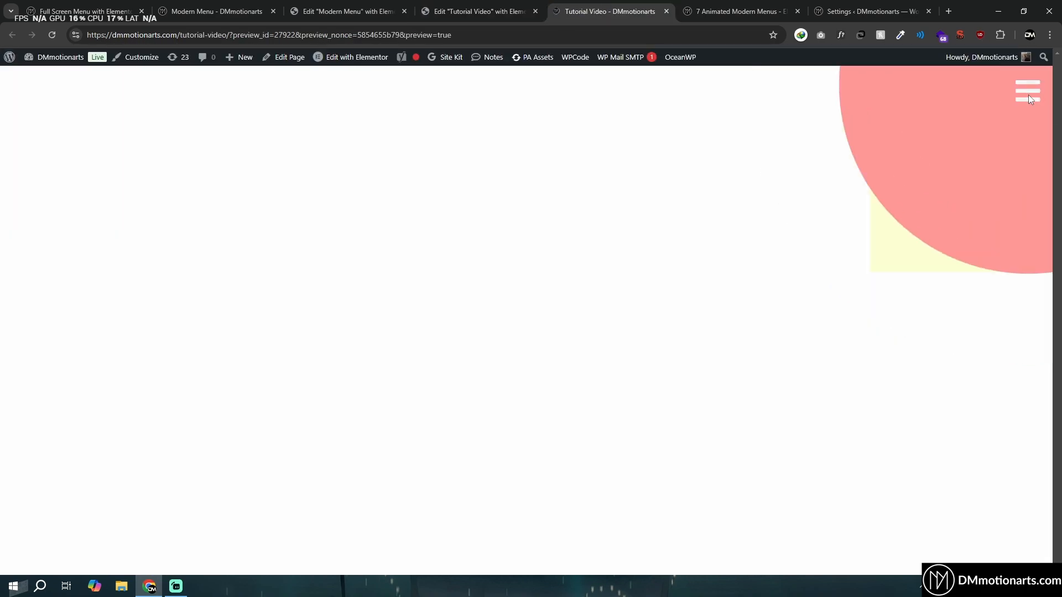
click(1028, 97)
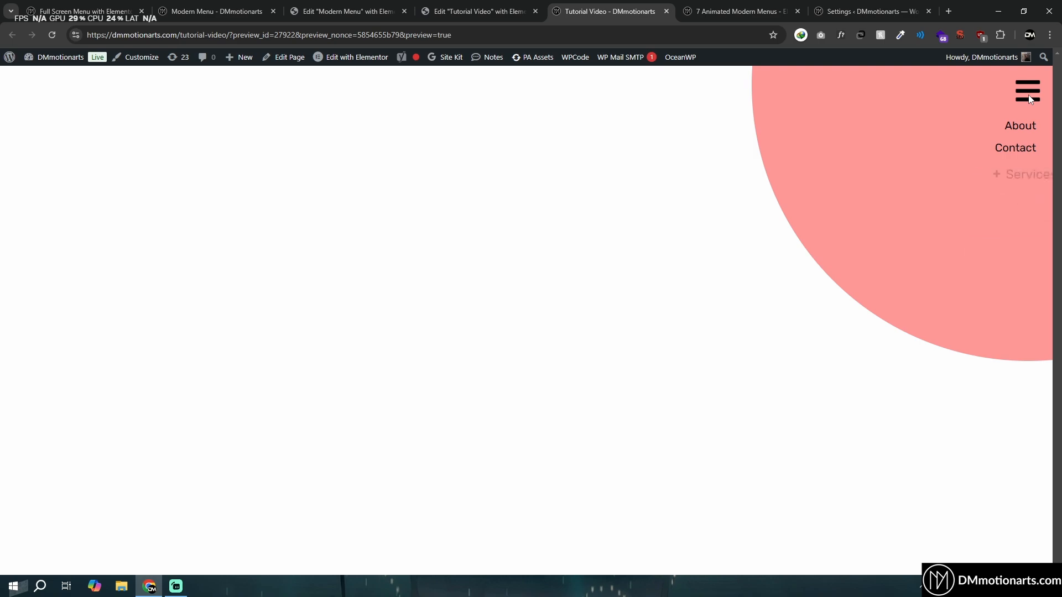
click(1029, 97)
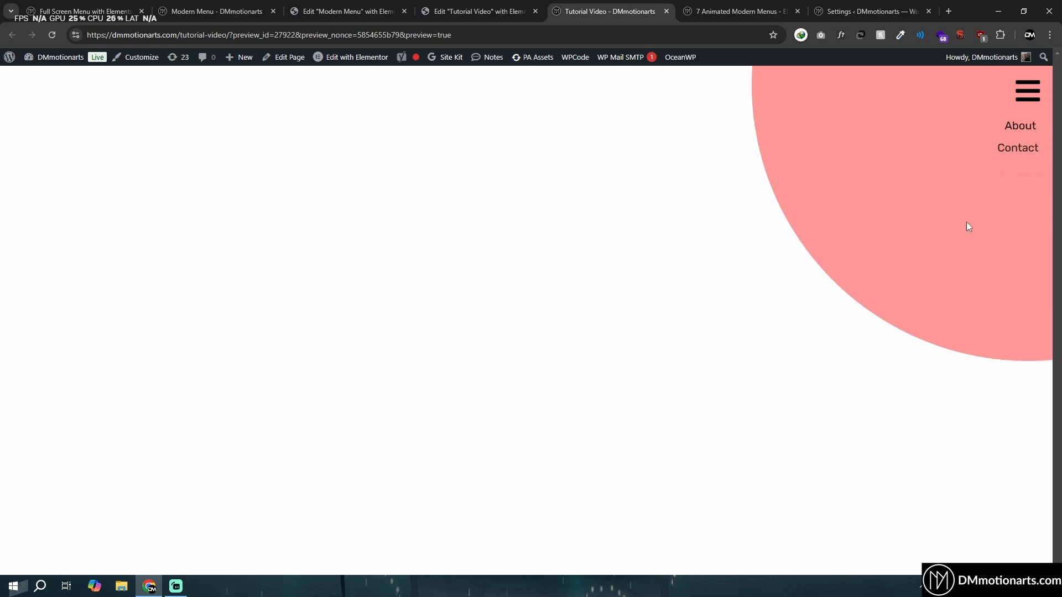
Step: Set the Header container's overflow to Hidden, update the page and check the preview
click(497, 6)
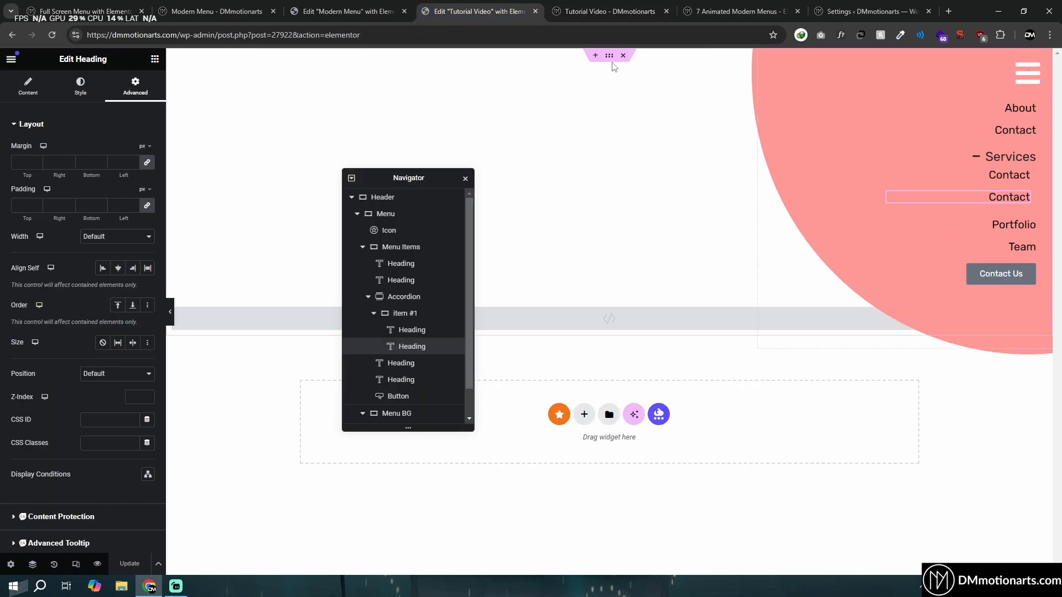
click(612, 60)
click(50, 505)
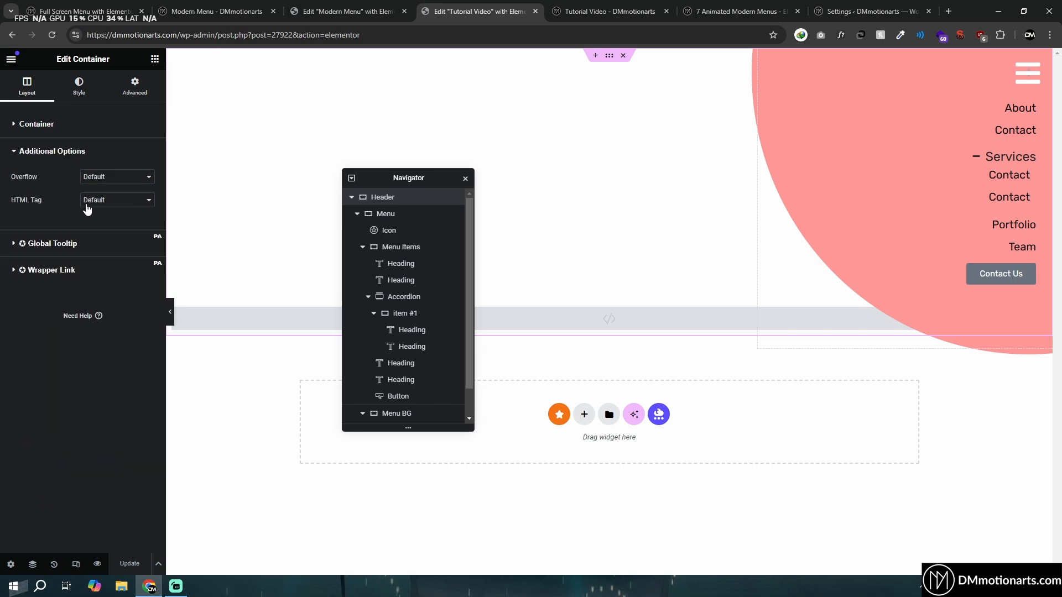
click(117, 177)
click(108, 204)
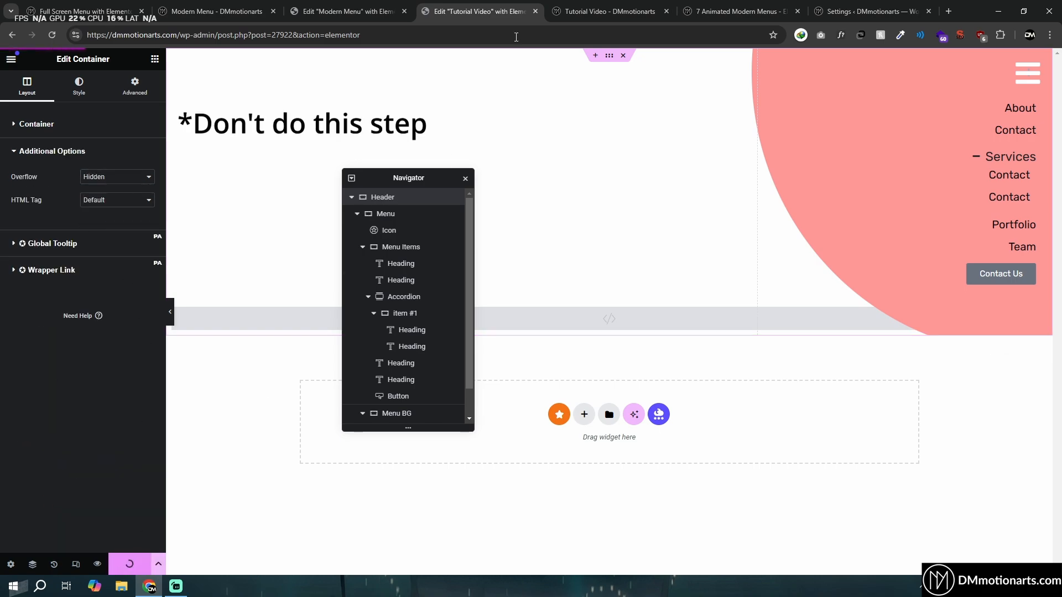
click(580, 8)
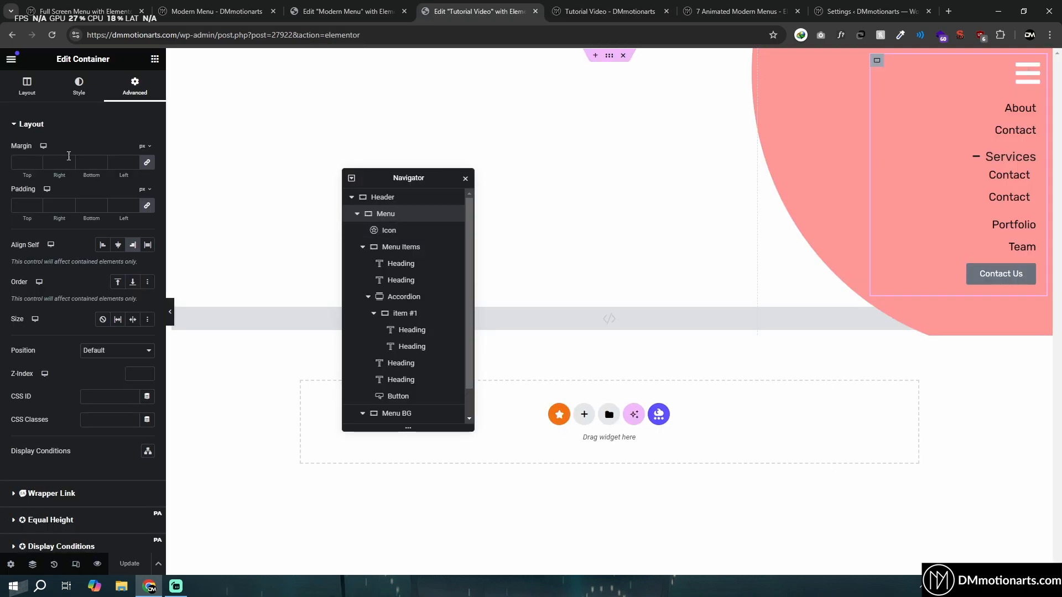
Step: Remove the Menu container's background by clearing its background type, and update the page
click(50, 80)
click(79, 86)
click(102, 174)
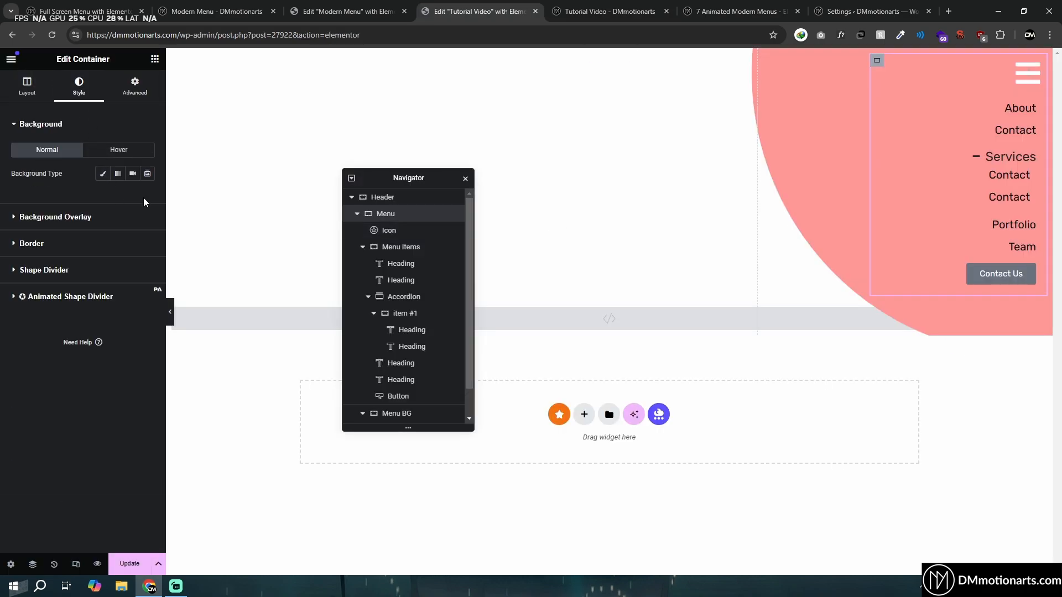
click(118, 559)
Step: In the HTML widget's code, set color and fill of the .dm-menu-icon-2 .elementor-icon rule to black
scroll(386, 401, down, 1)
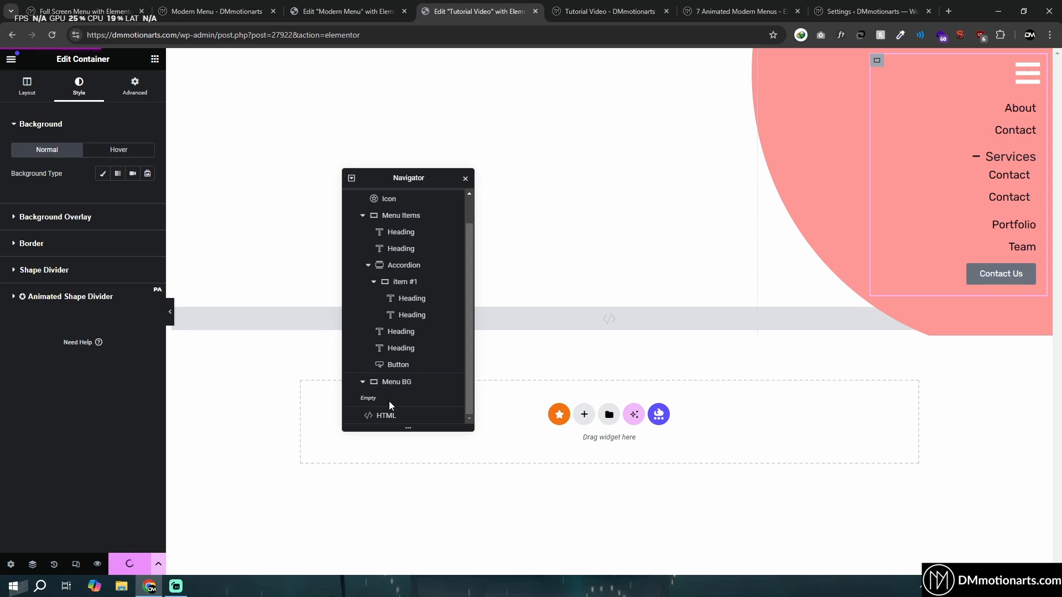
click(366, 415)
scroll(100, 299, down, 3)
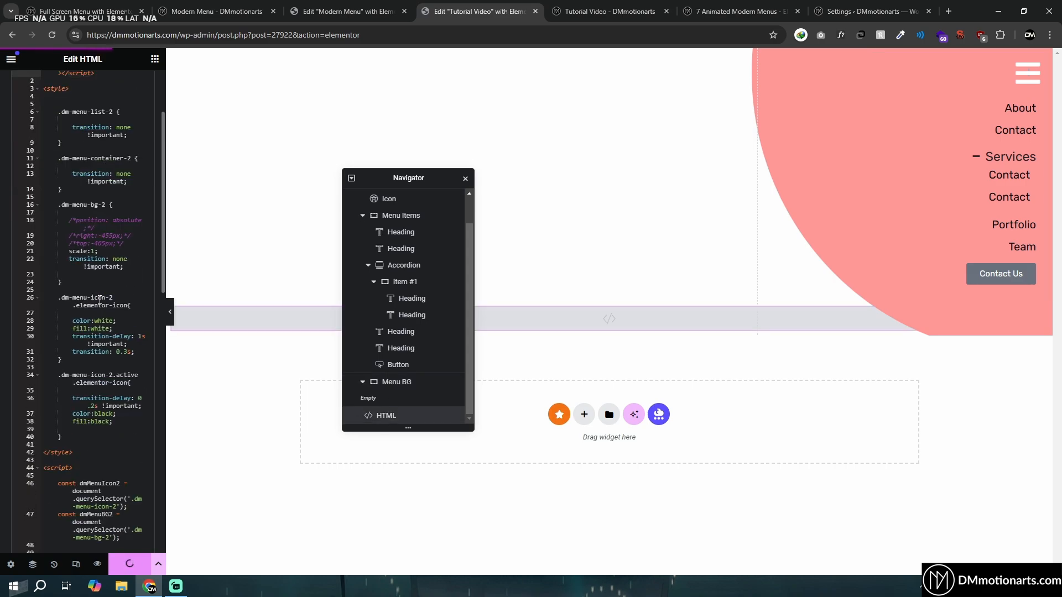
scroll(100, 300, down, 1)
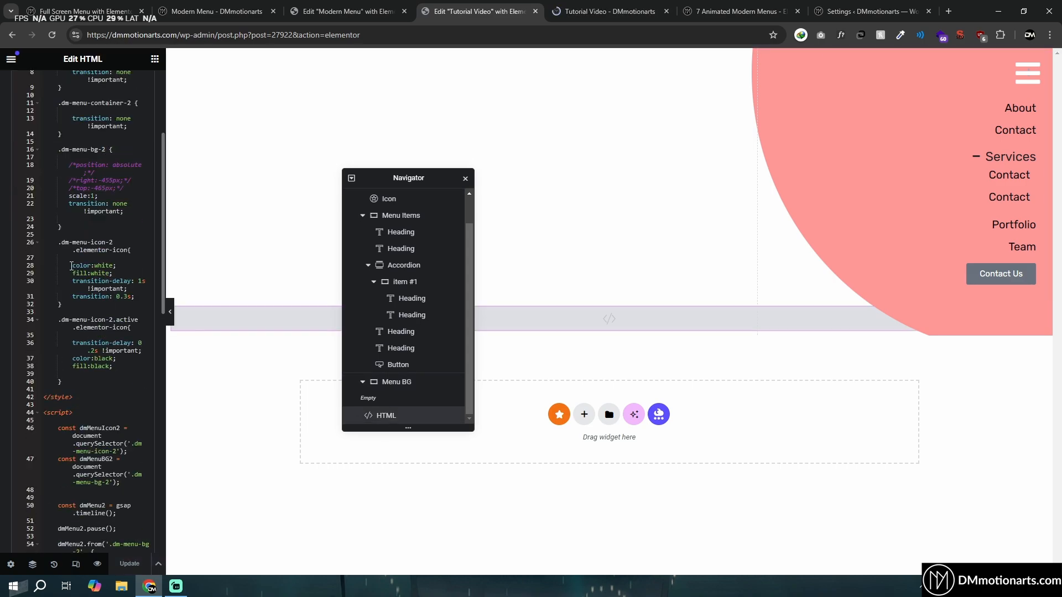
click(140, 250)
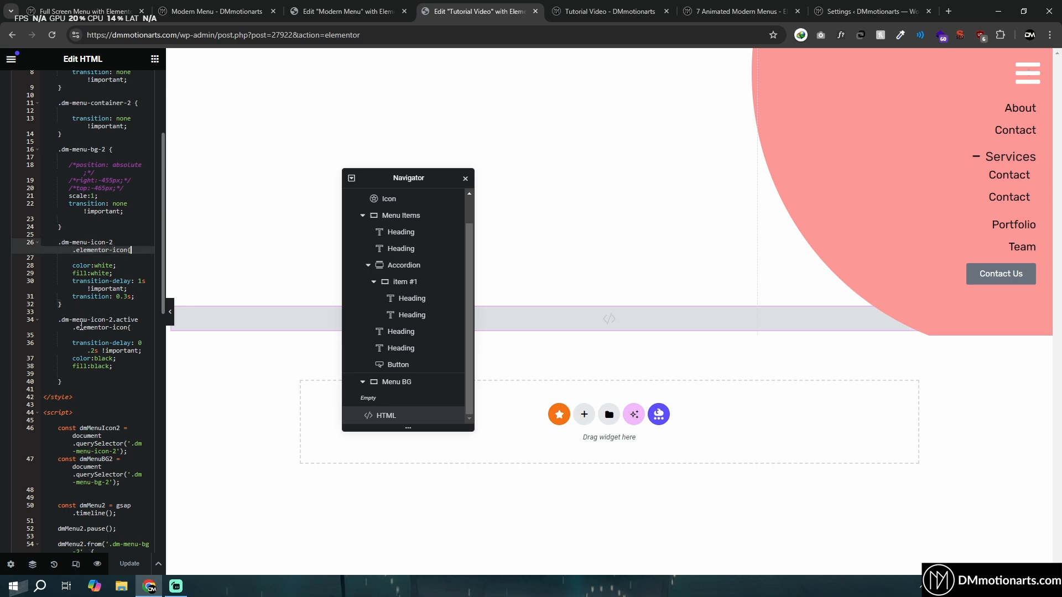
click(148, 328)
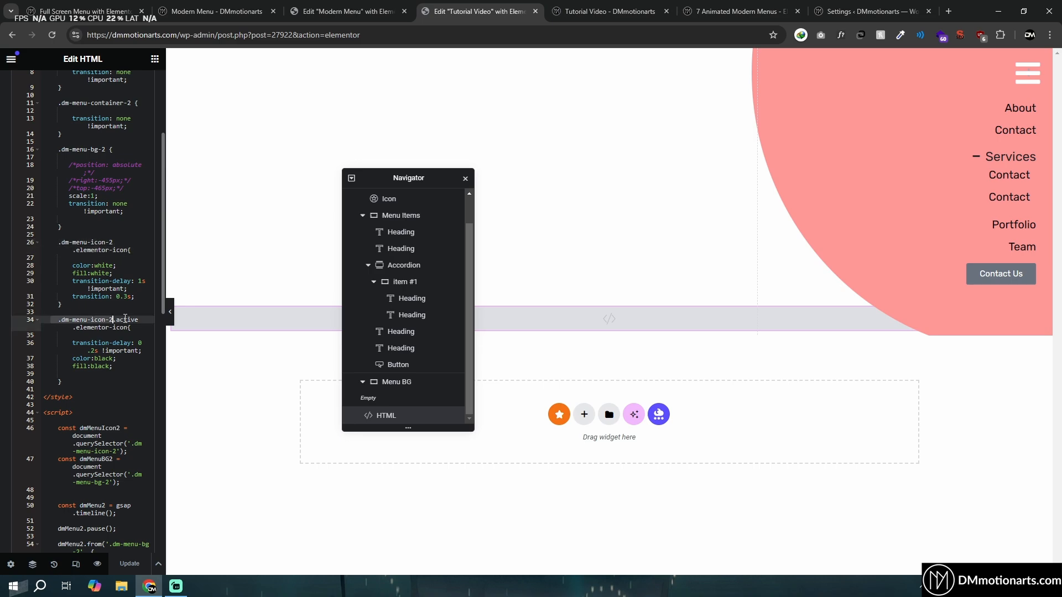
click(95, 266)
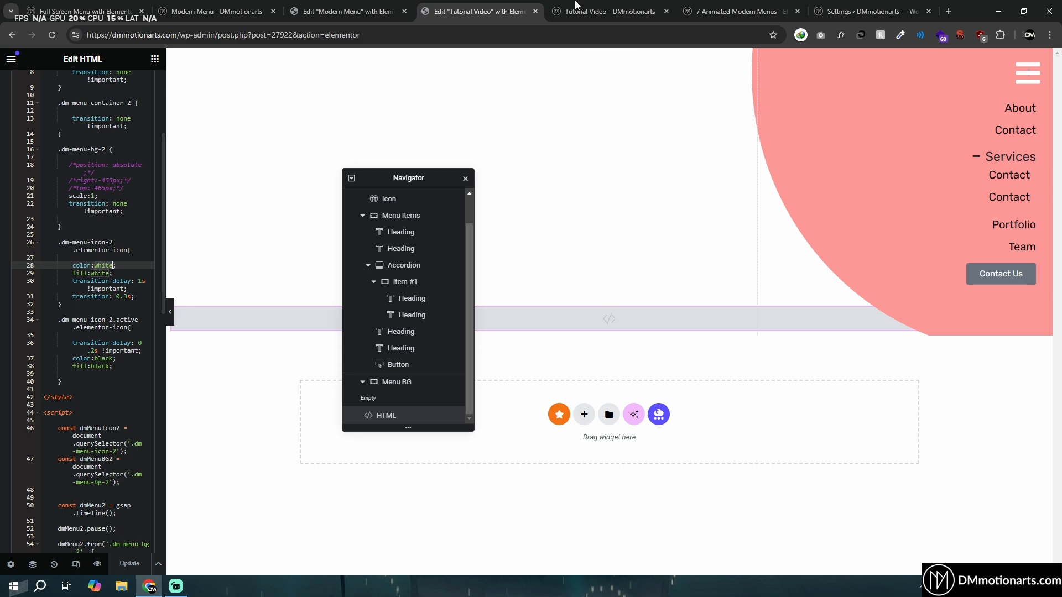
key(ctrl+Tab)
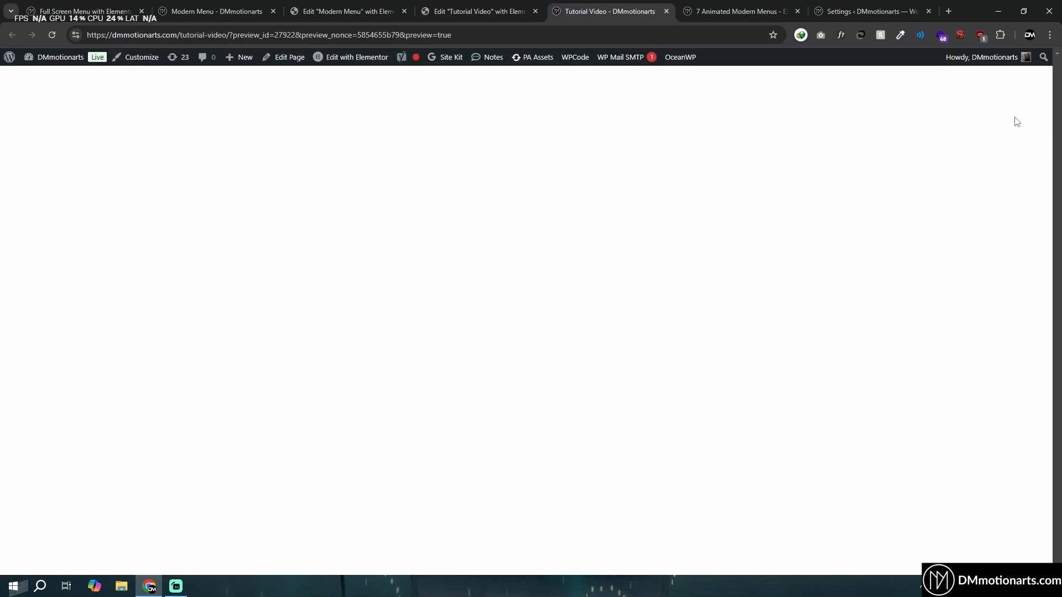
key(ctrl+shift+Tab)
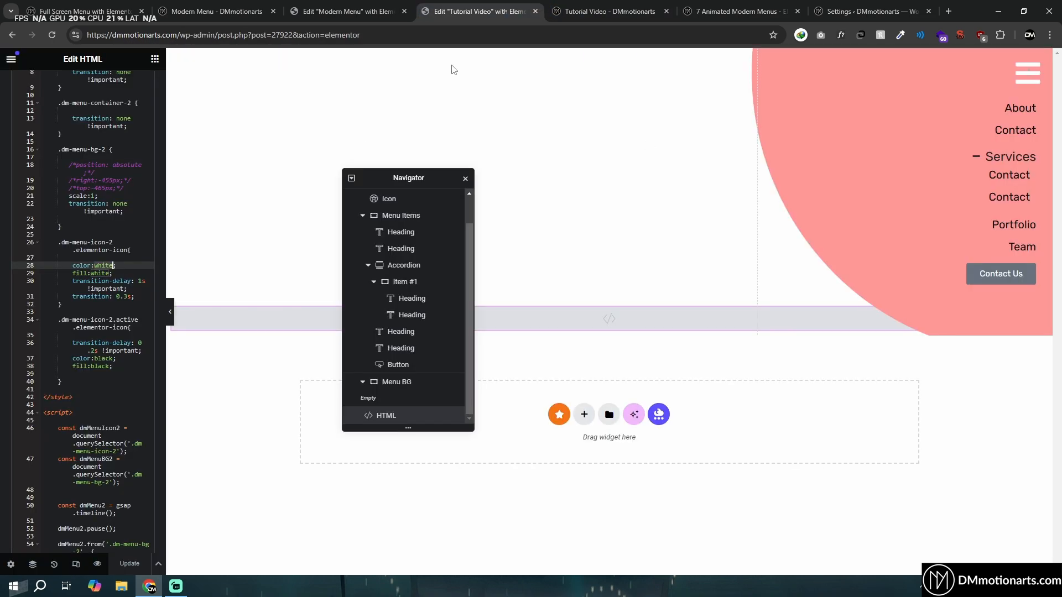
text(black)
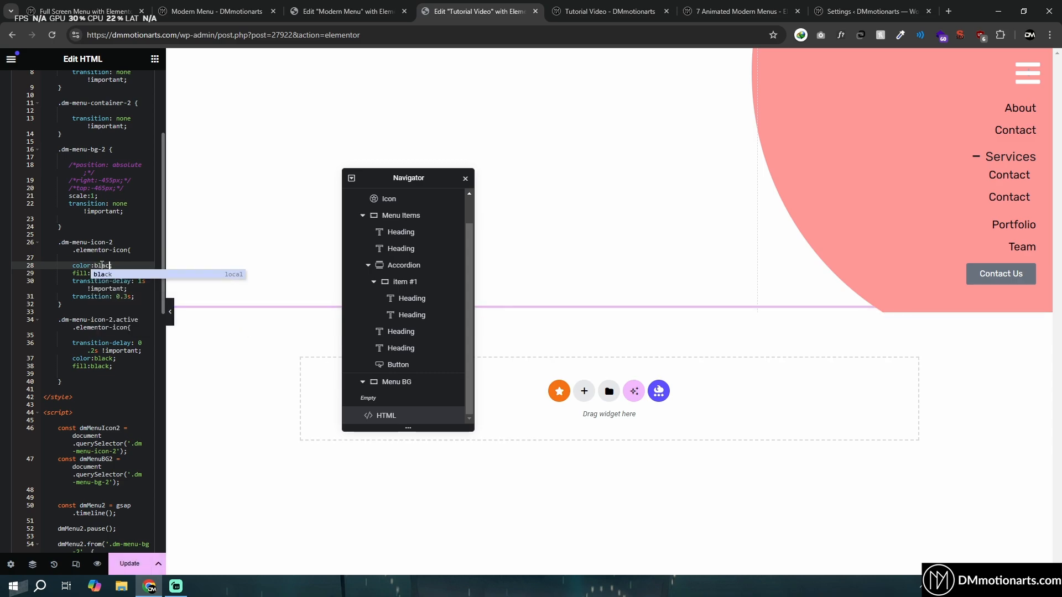
key(Down)
text(black)
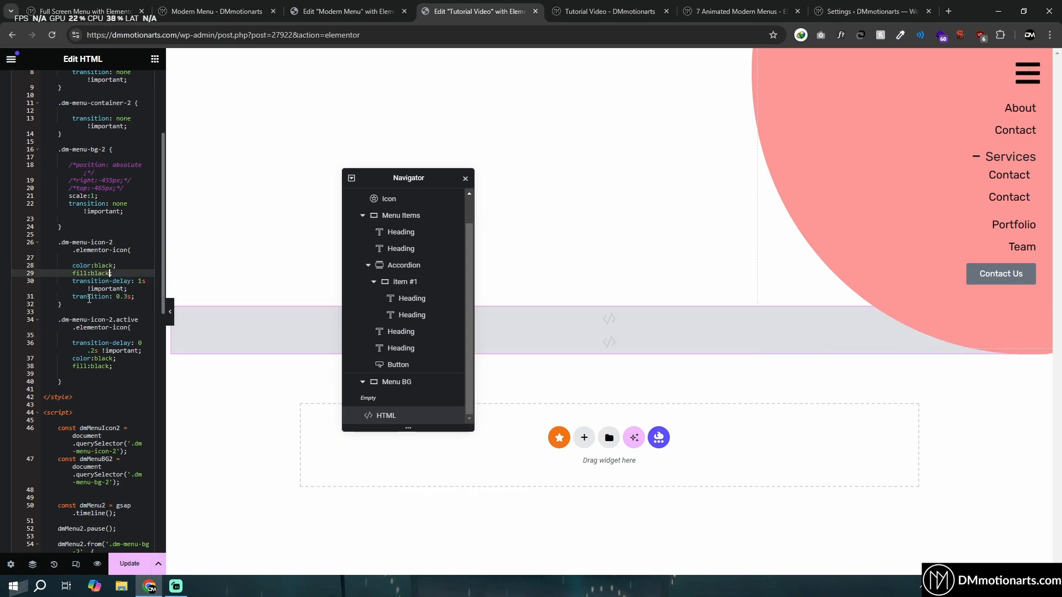
Step: Set color and fill of the .dm-menu-icon-2.active .elementor-icon rule to blue and test the icon in the page preview
double_click(104, 360)
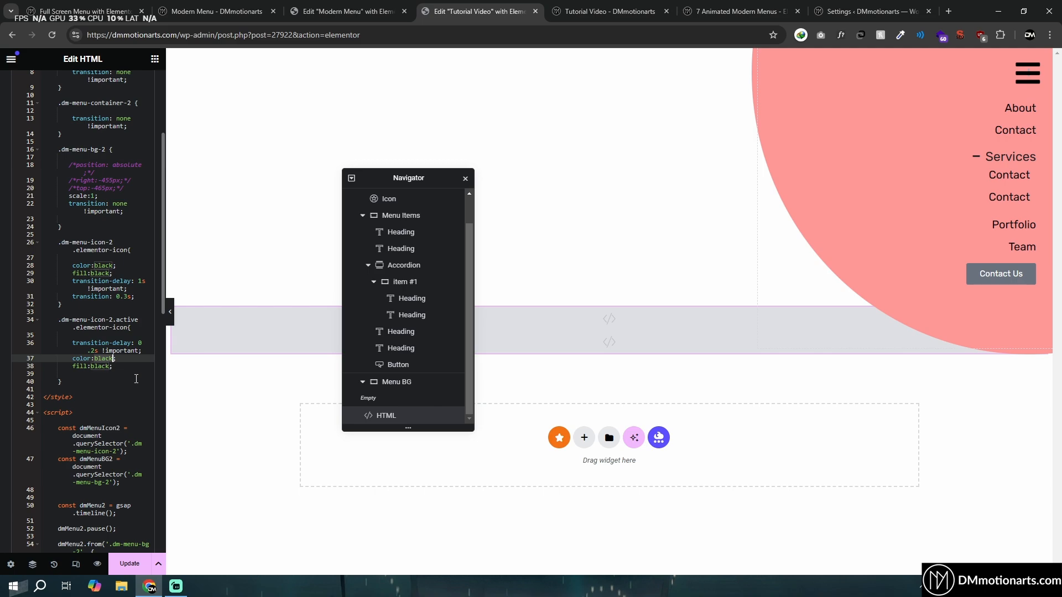
text(blue)
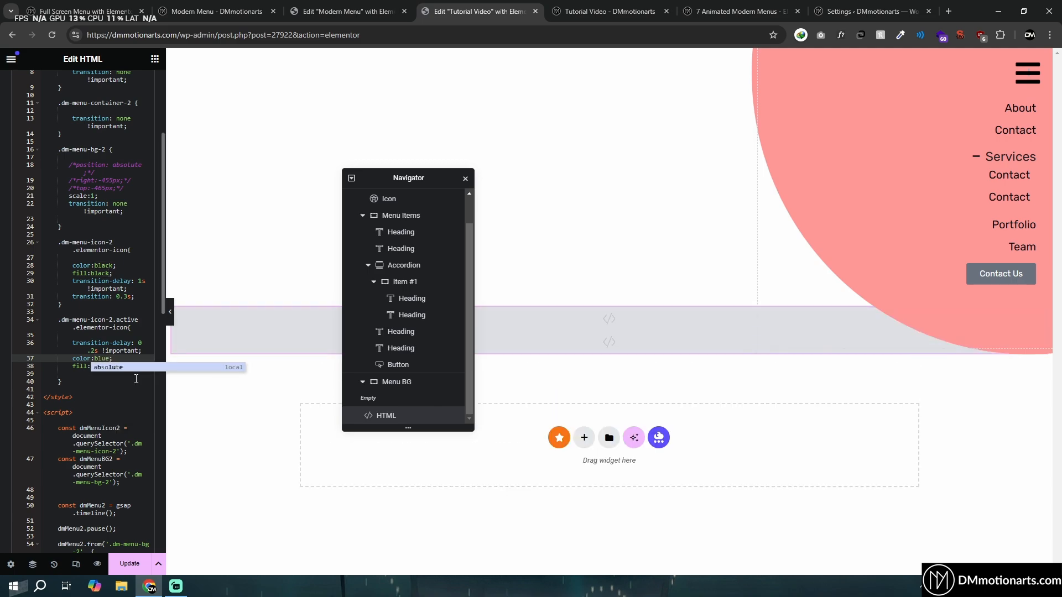
click(133, 381)
double_click(102, 368)
text(blue)
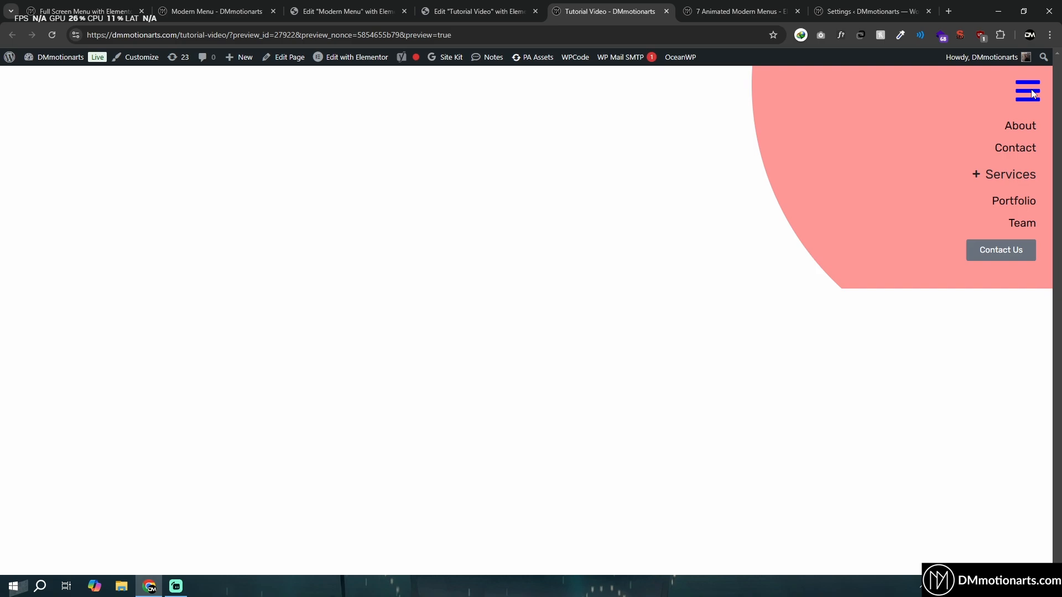
click(1034, 91)
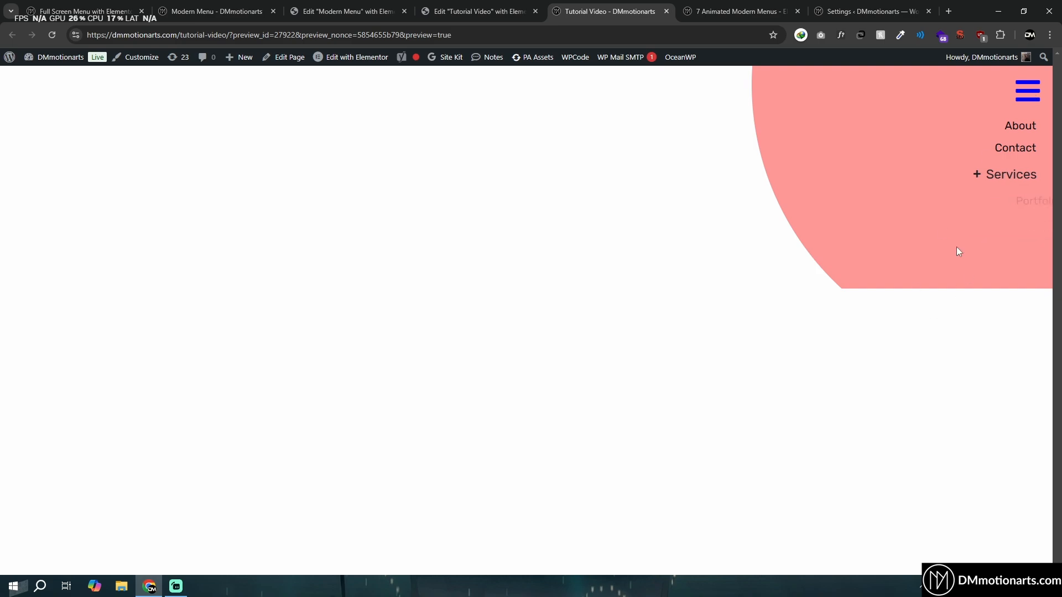
click(1028, 101)
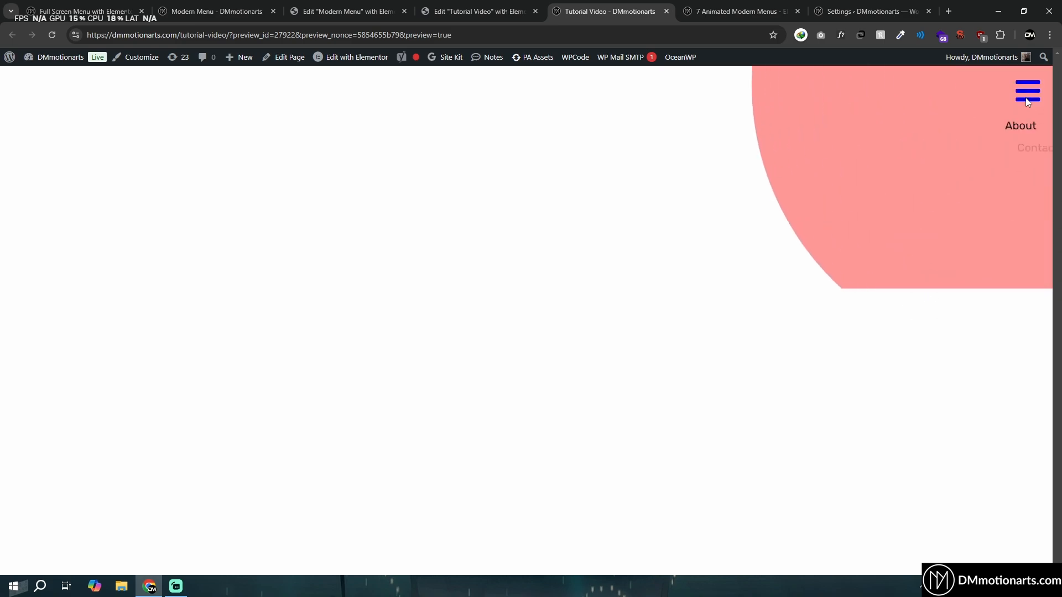
Step: Back in the editor, reset the Header container's overflow to Default and give it the CSS class dm-header-overflow
click(474, 11)
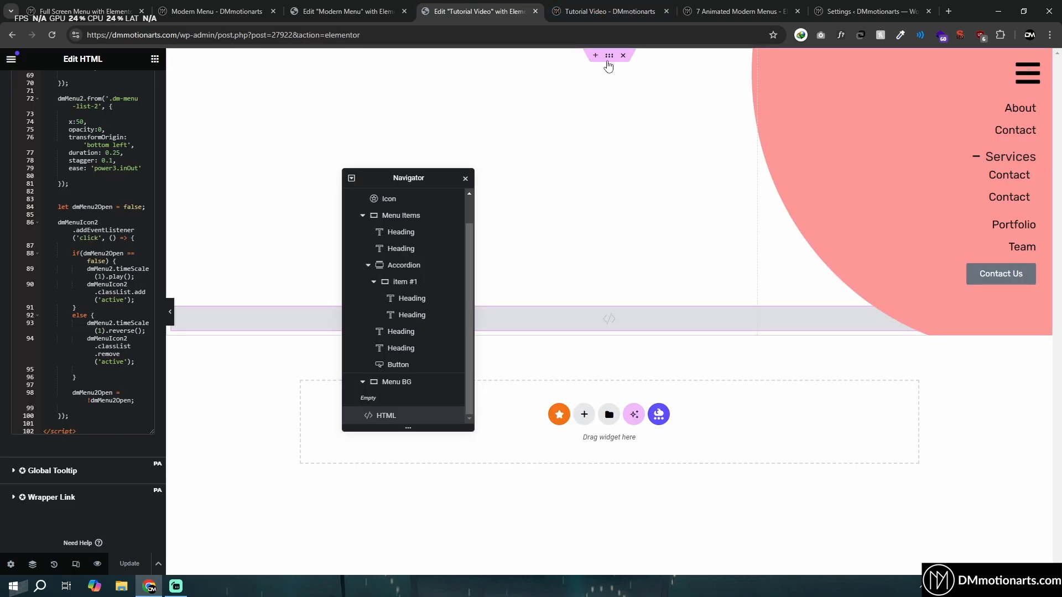
click(608, 57)
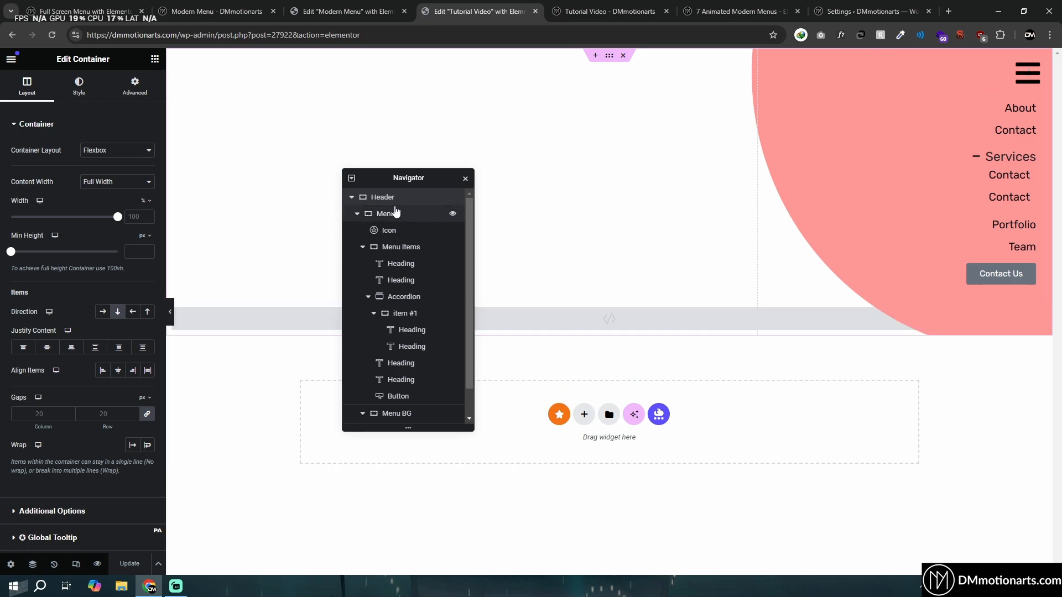
click(51, 511)
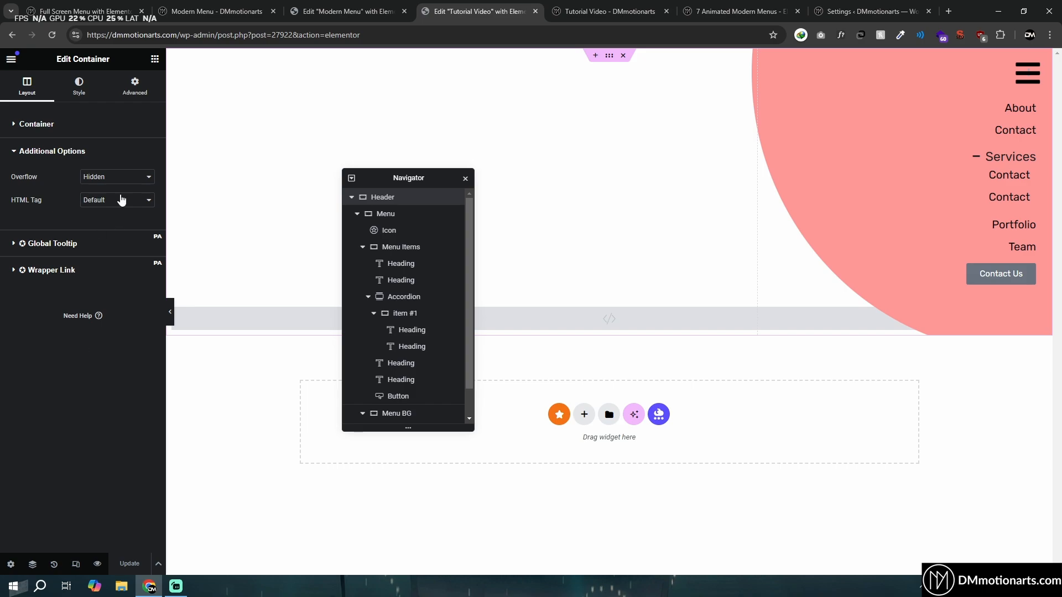
click(116, 176)
click(106, 184)
click(135, 87)
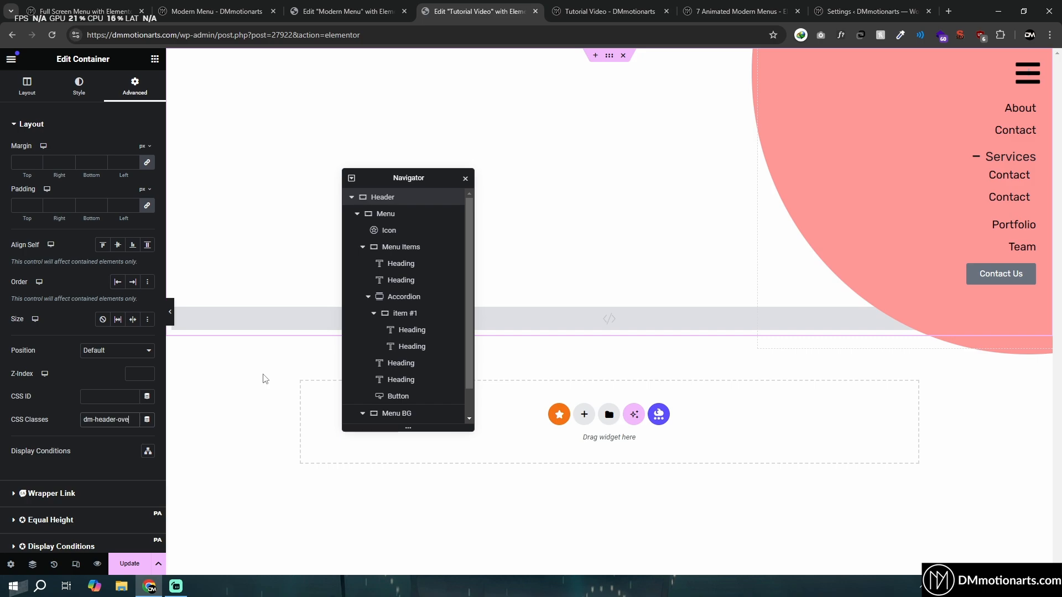
Step: At the start of the HTML widget's style block, add a .dm-header-overflow rule with overflow-x:clip, and update the page
scroll(432, 376, down, 1)
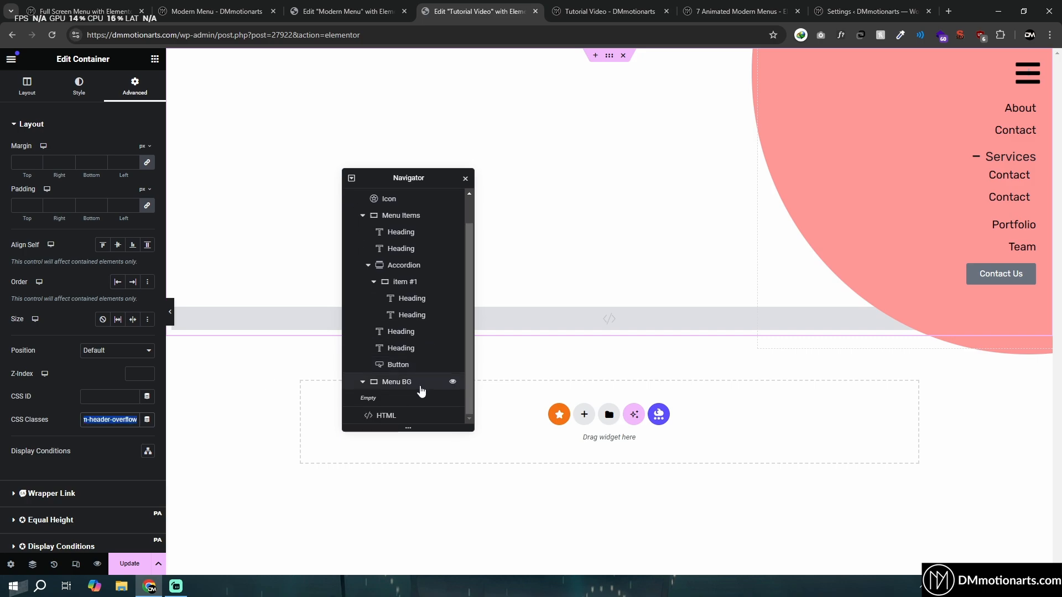
click(387, 418)
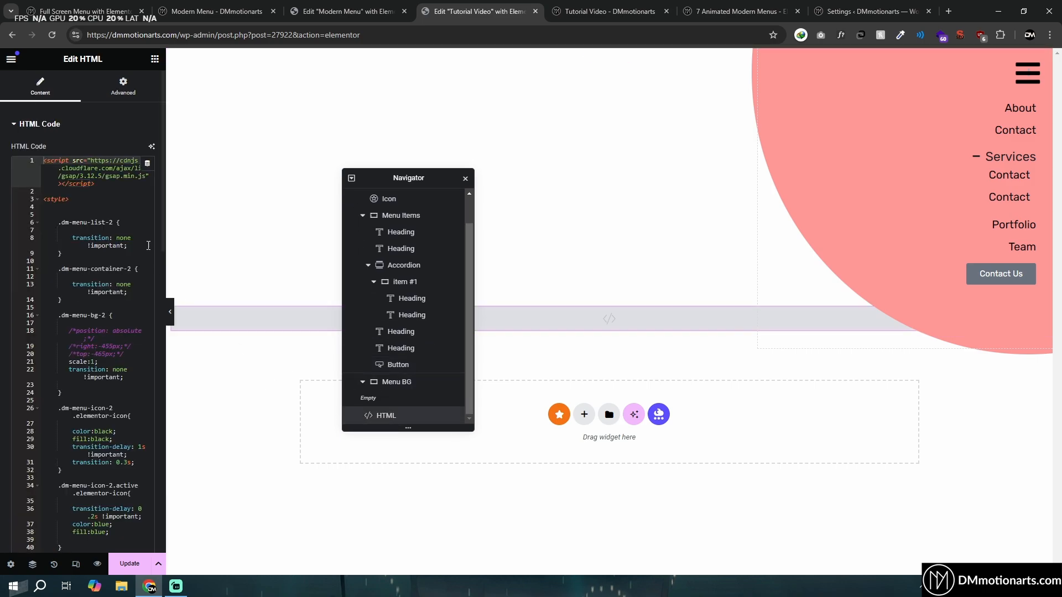
click(105, 214)
key(Return)
key(Return)
key(Up)
key(Up)
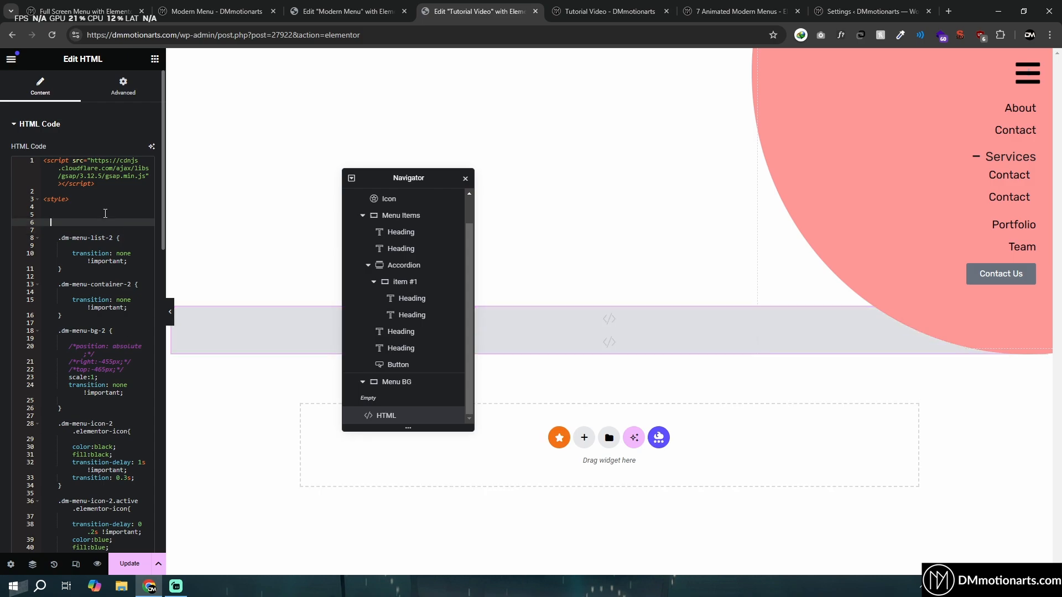
key(Tab)
text(.dm-header-overflow {)
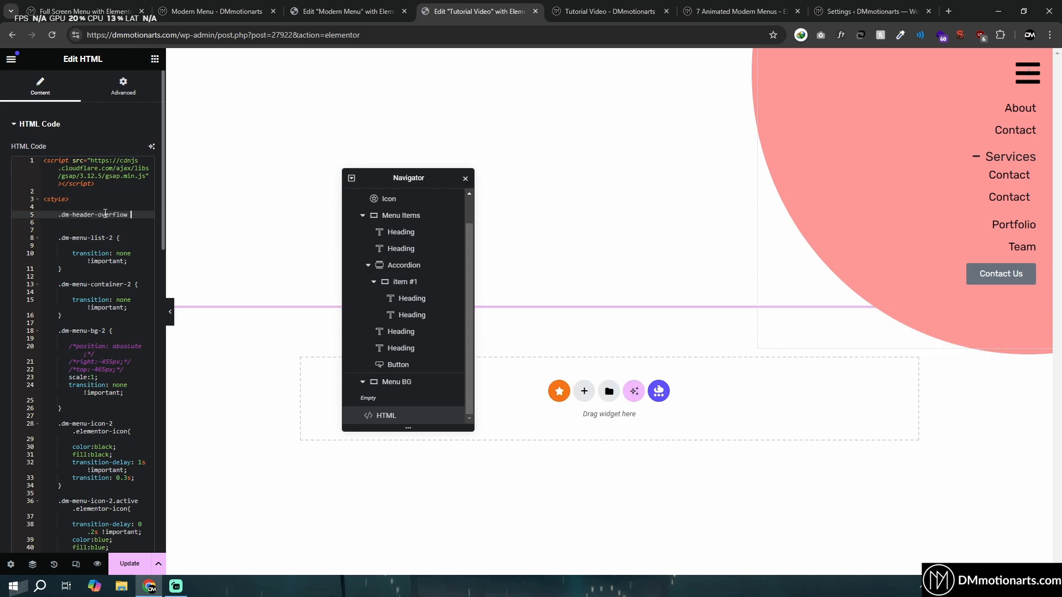
key(Return)
key(Return)
key(Return)
key(Up)
text(overf)
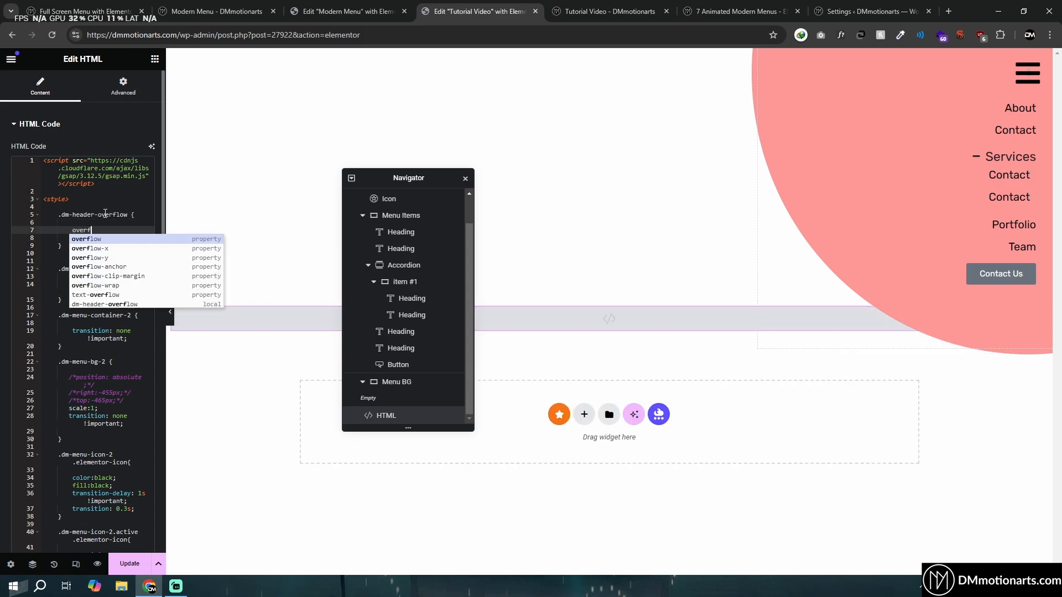
text(low-x:clip;)
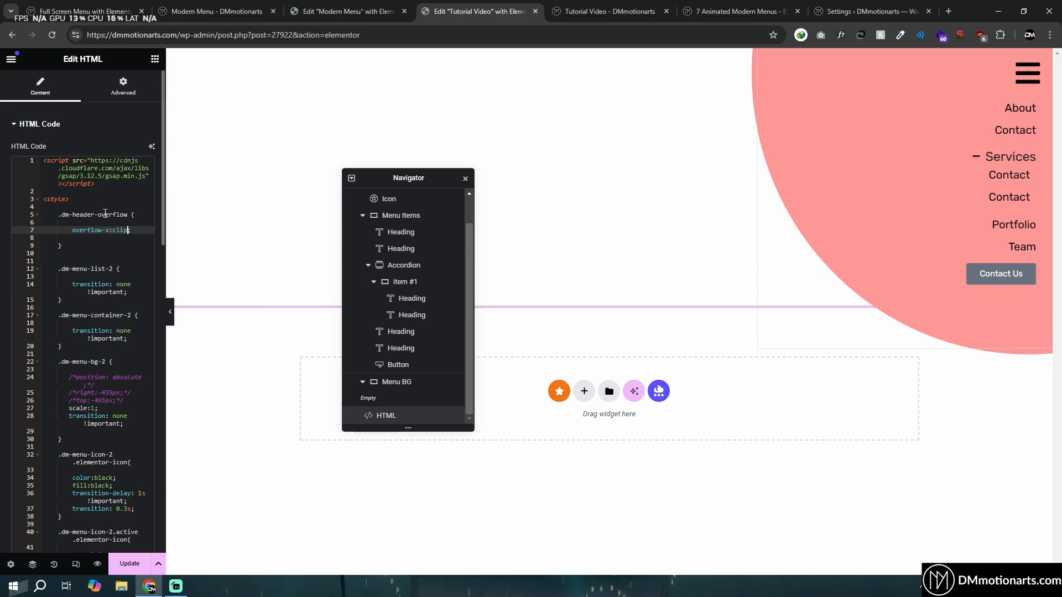
click(130, 555)
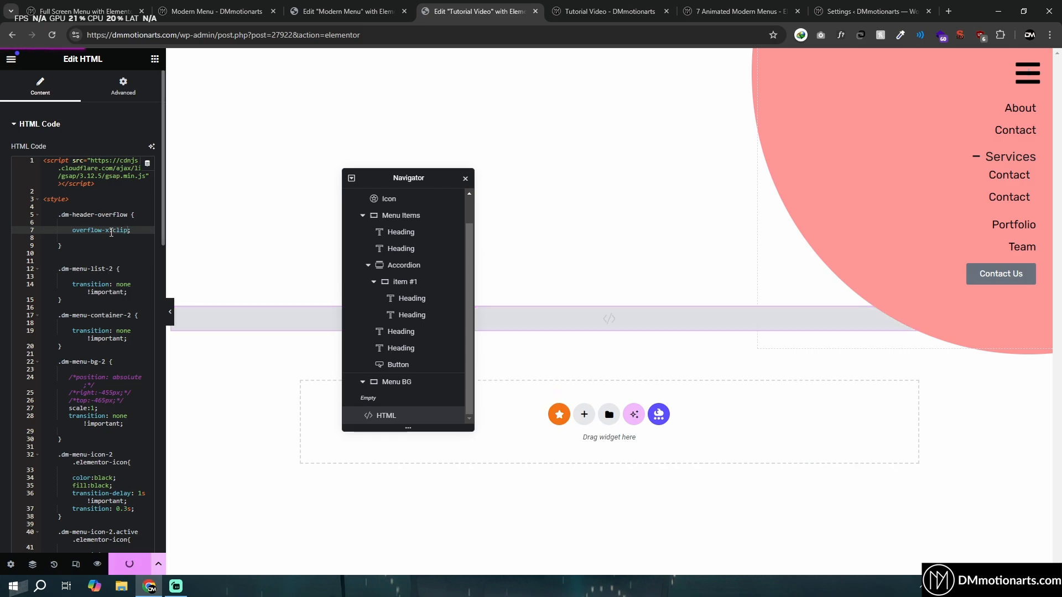
Step: Preview the page, open the hamburger menu and expand its Services submenu
click(103, 559)
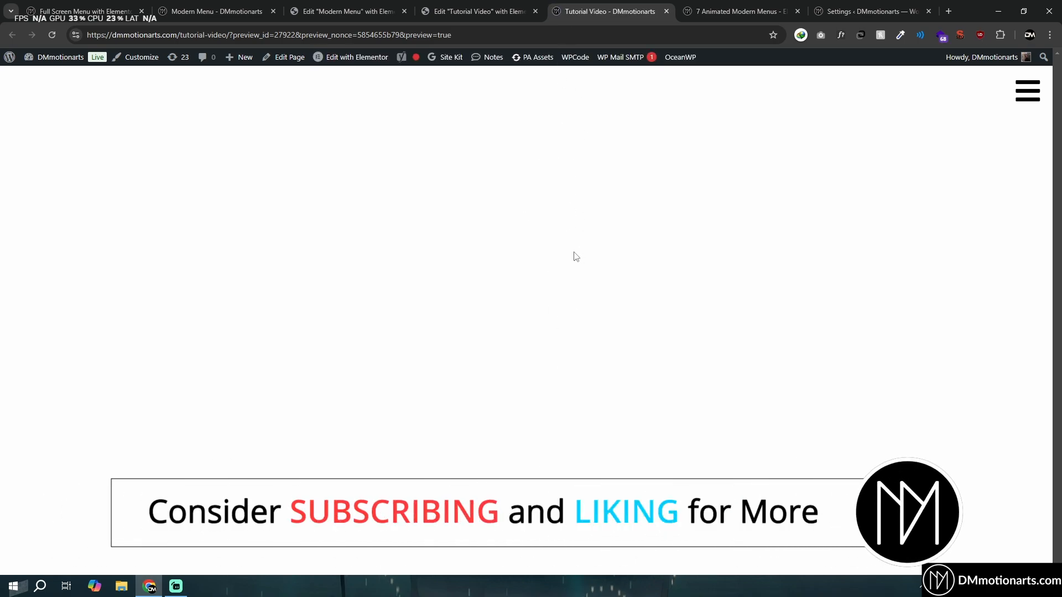
click(1029, 94)
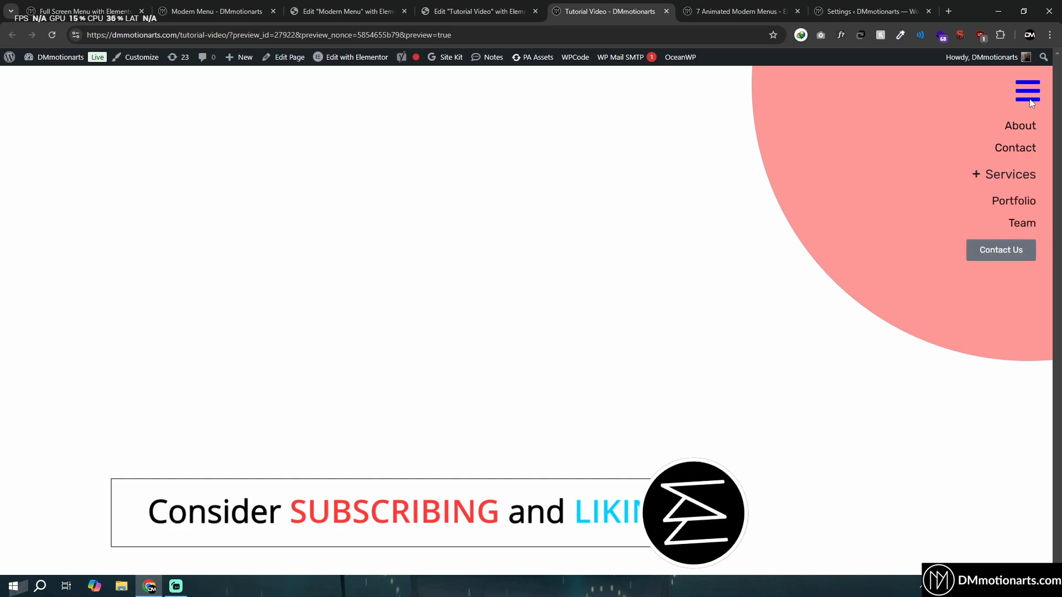
click(1004, 173)
Step: Inspect the preview in the developer tools' responsive device view, then close the tools
right_click(582, 236)
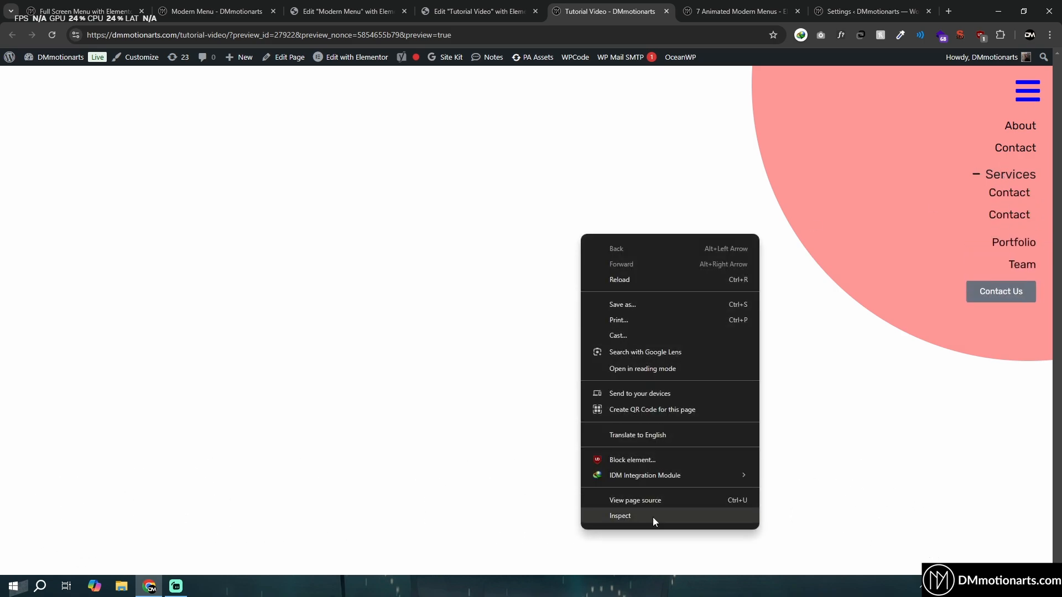
click(653, 518)
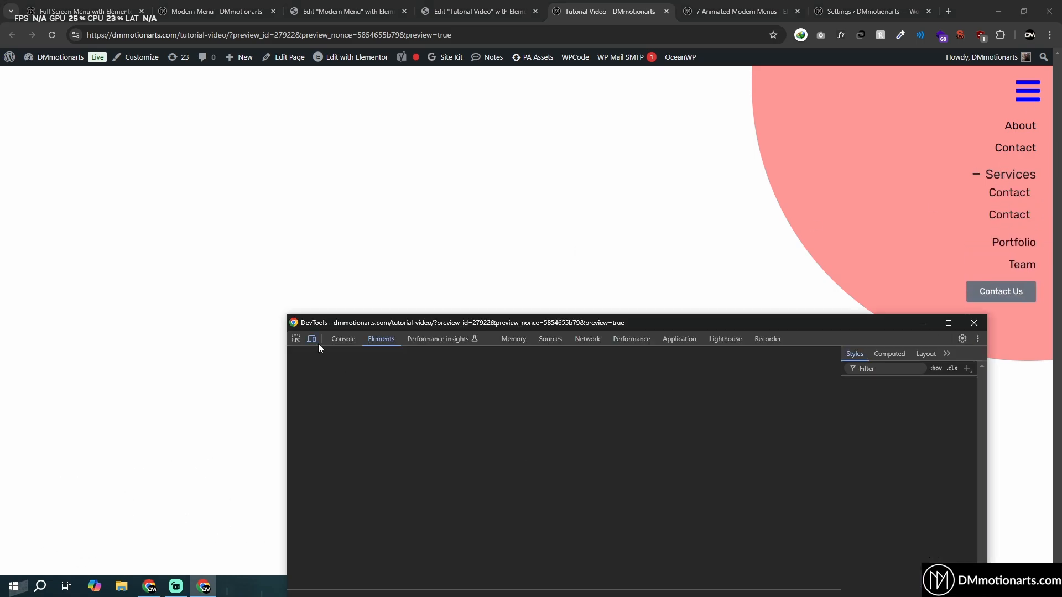
click(312, 339)
click(580, 266)
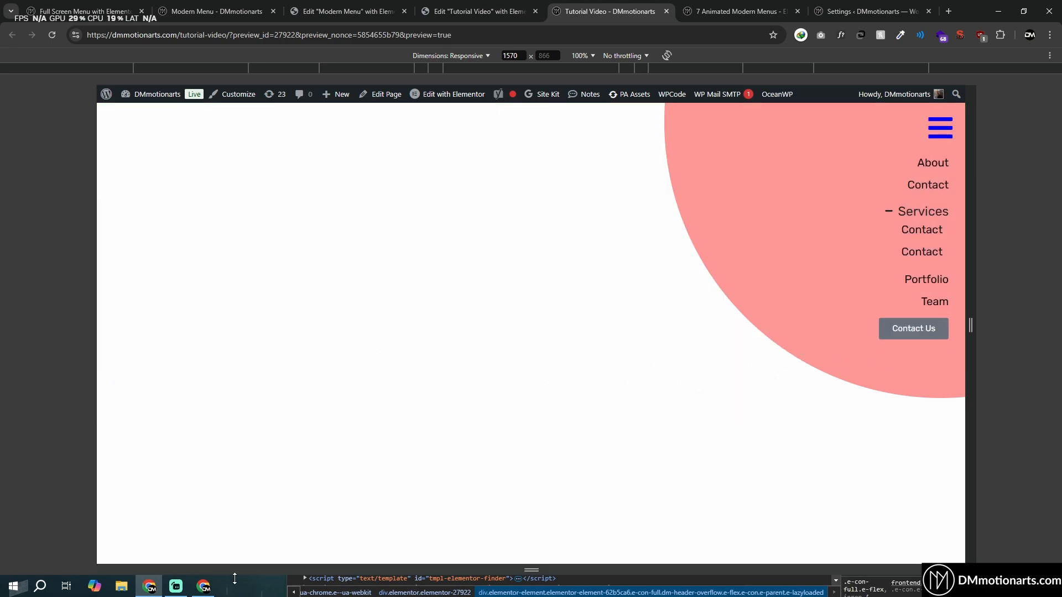
mouse_move(203, 586)
click(254, 505)
Step: Test the preview's hamburger menu by toggling it repeatedly and operating its Services submenu
click(1028, 101)
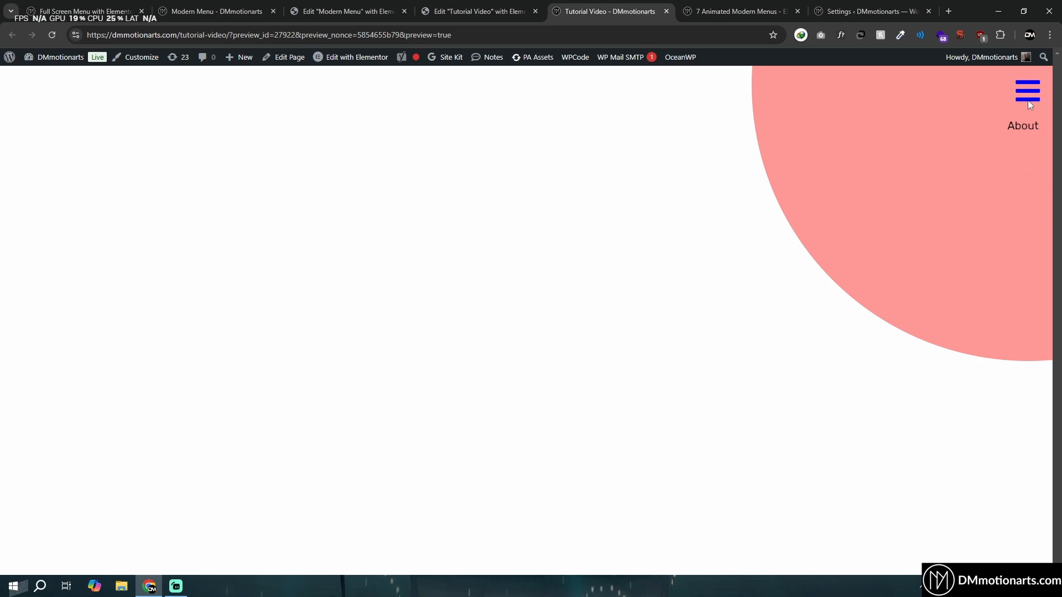
click(1030, 95)
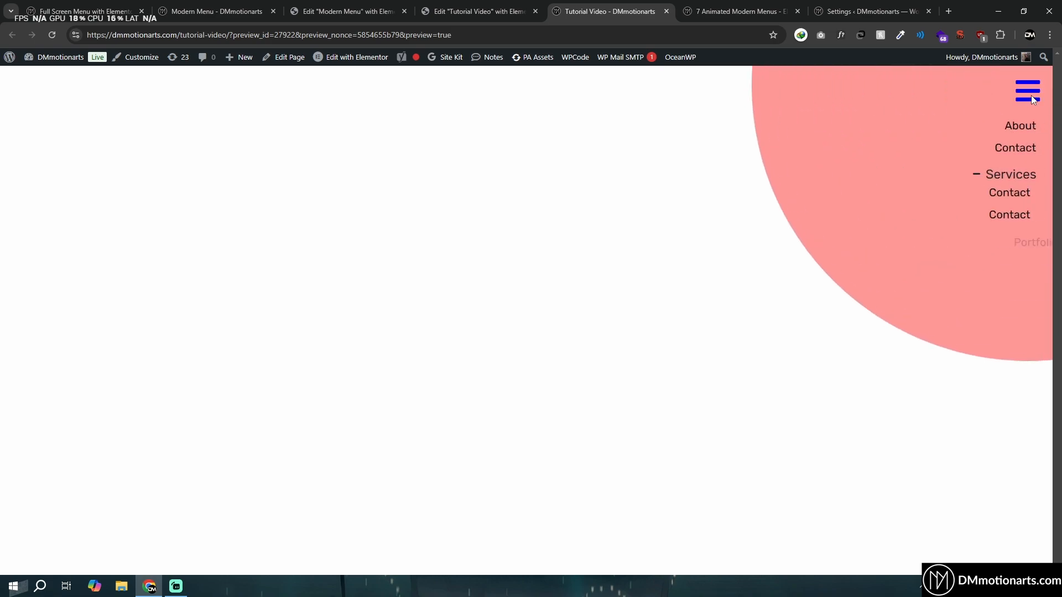
click(982, 176)
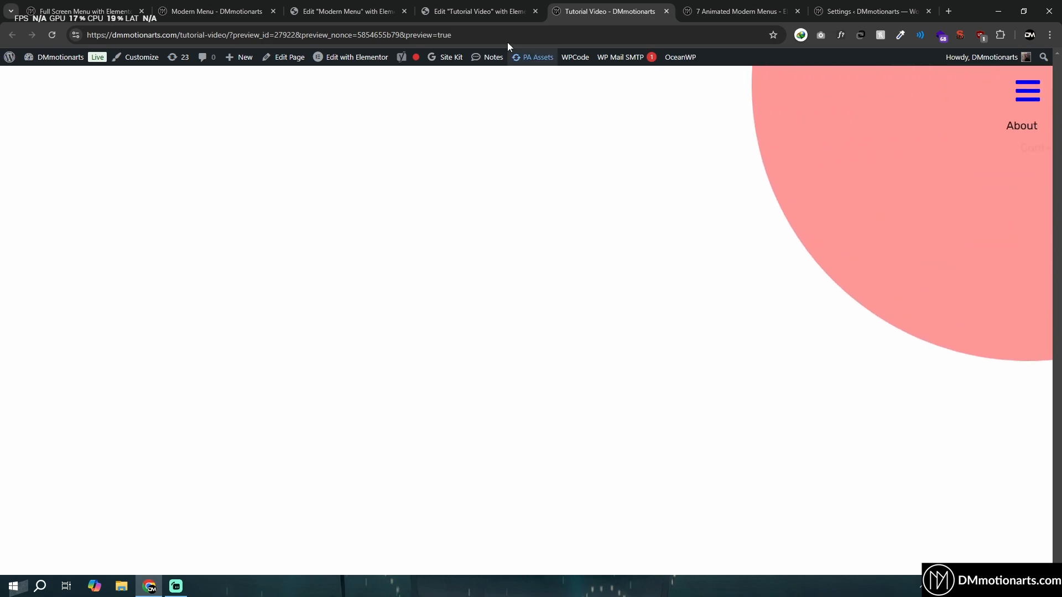
Step: On the live Modern Menu page, open the yellow-green and turquoise flower-shaped menus to examine their backgrounds
click(489, 7)
click(334, 7)
click(222, 5)
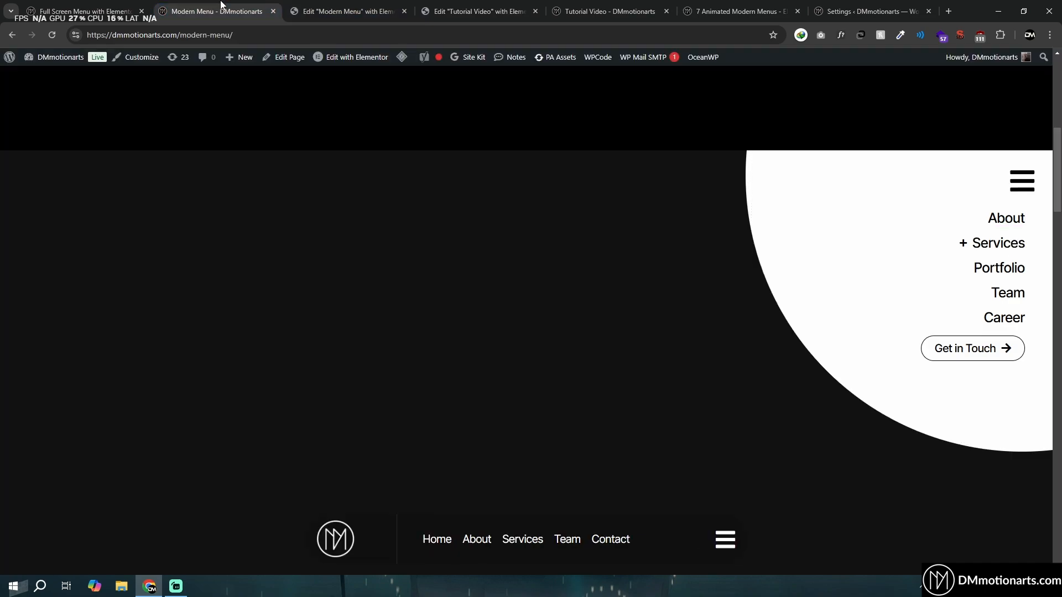
scroll(762, 386, down, 5)
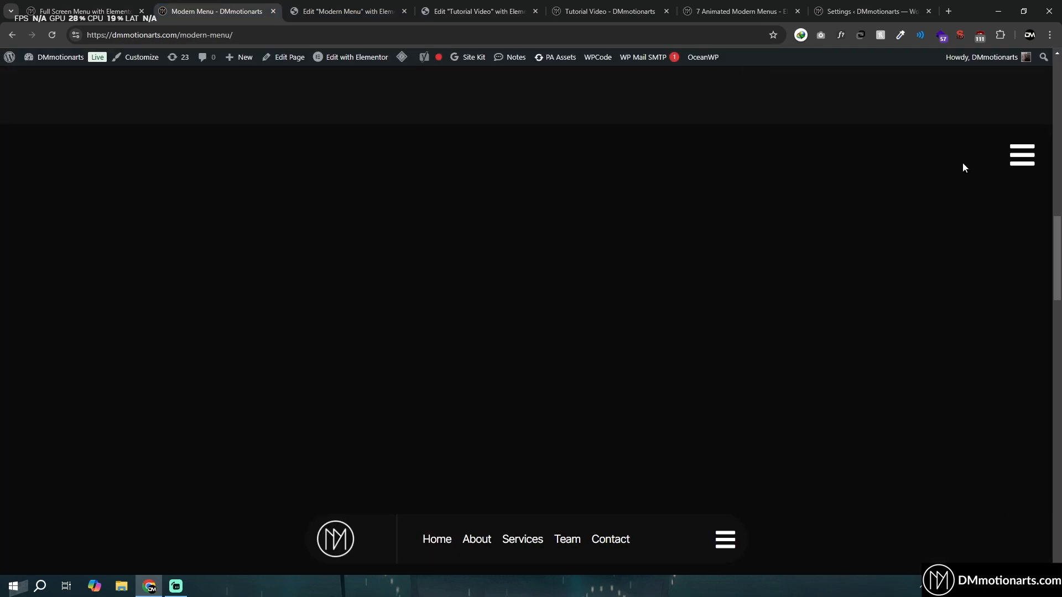
click(1011, 159)
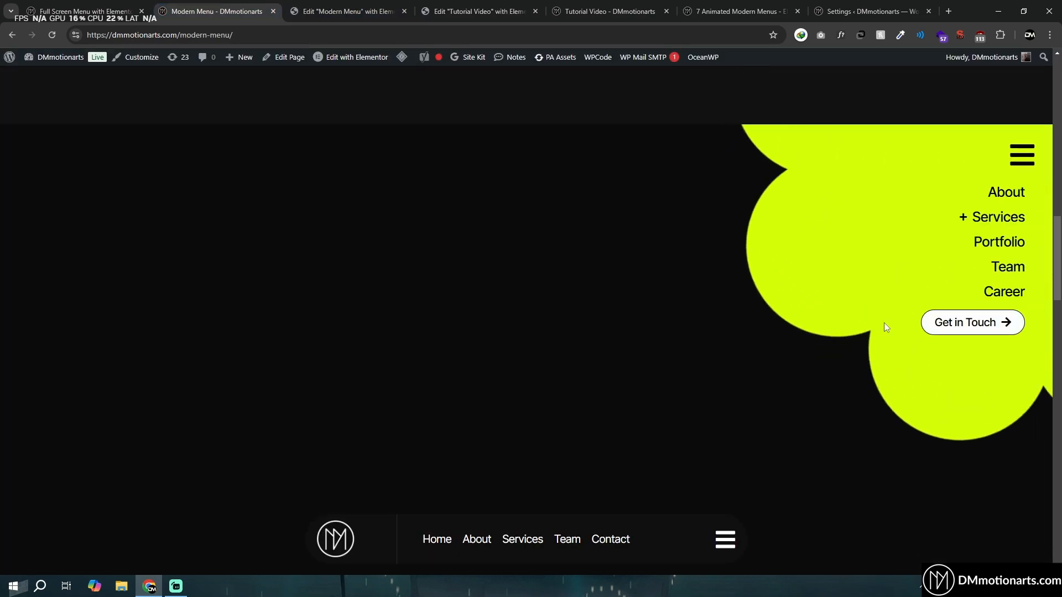
scroll(883, 332, down, 7)
scroll(881, 337, down, 1)
click(1021, 239)
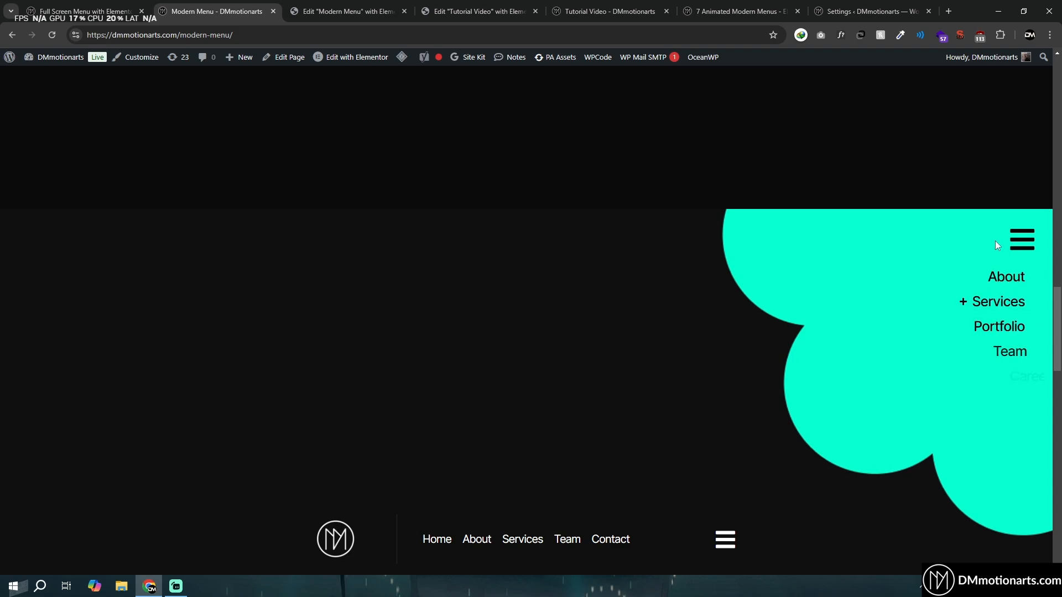
Step: In the Tutorial Video editor, give the Menu BG container the turquoise flower shape as background image and clear its background colour
click(499, 13)
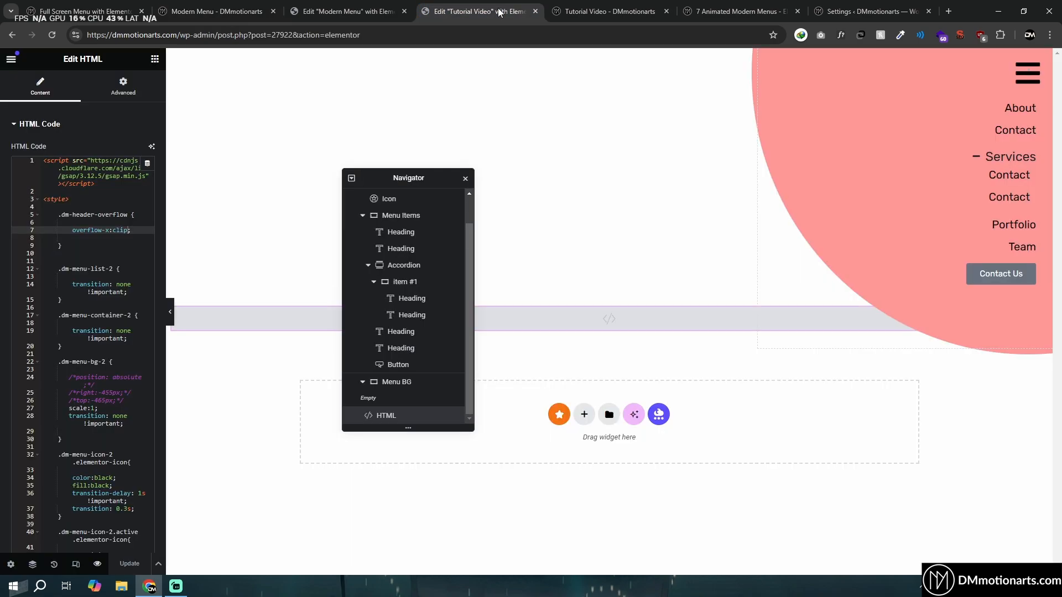
click(396, 381)
click(95, 85)
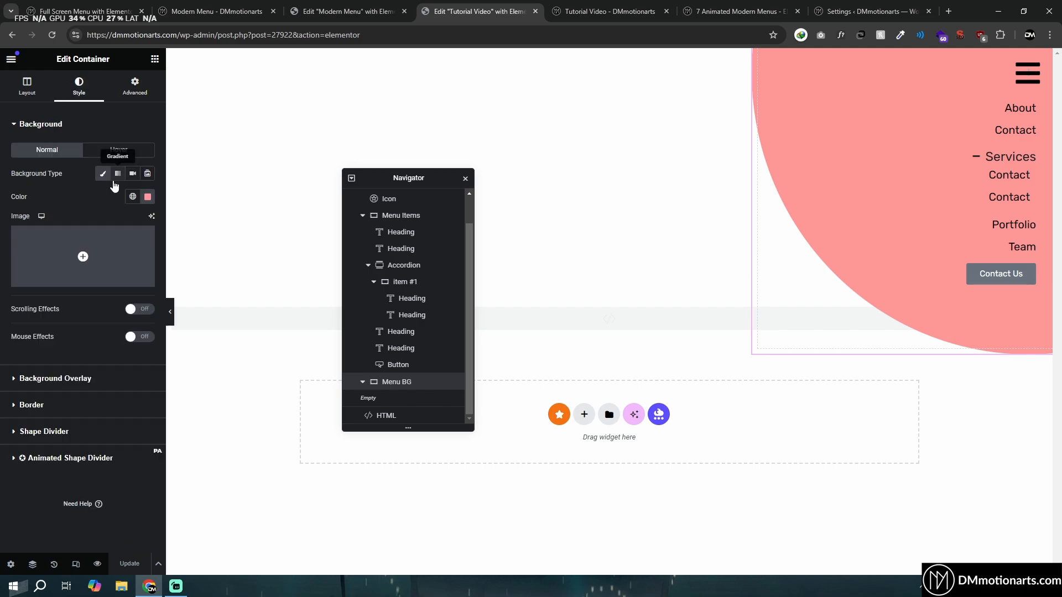
click(110, 266)
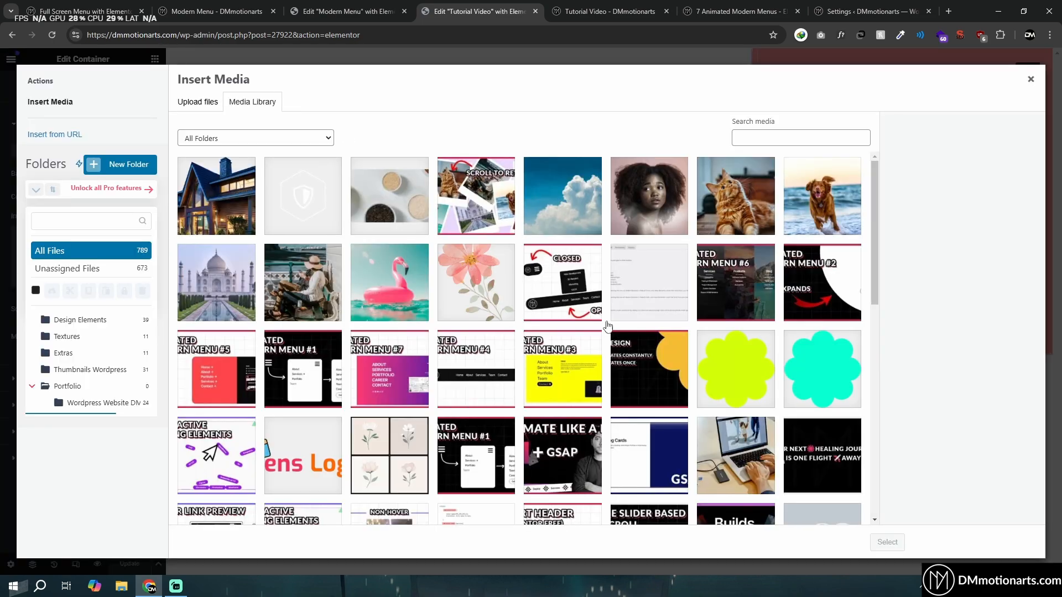
click(741, 368)
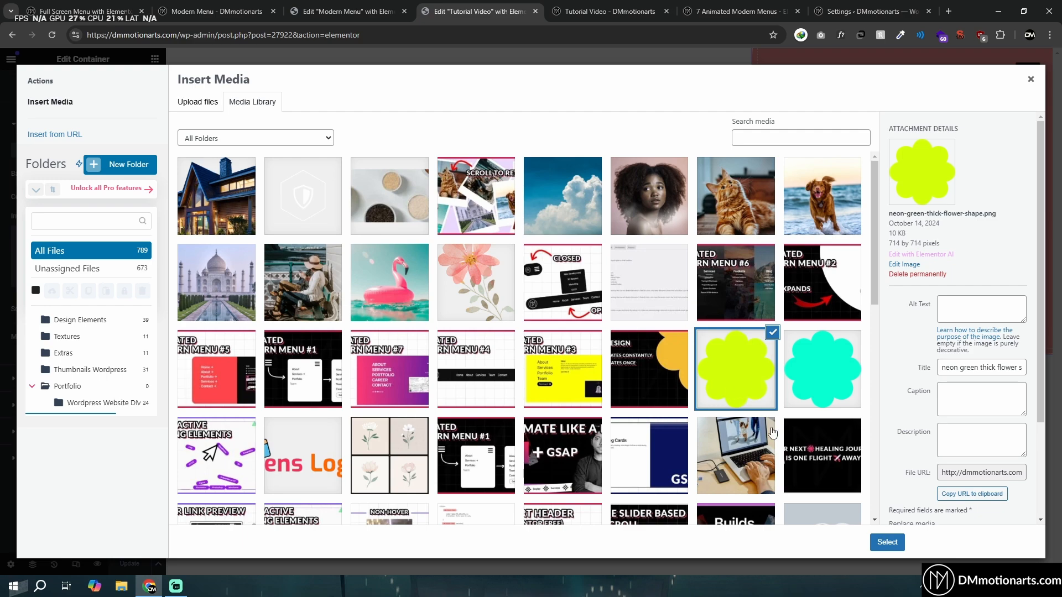
click(814, 376)
click(887, 542)
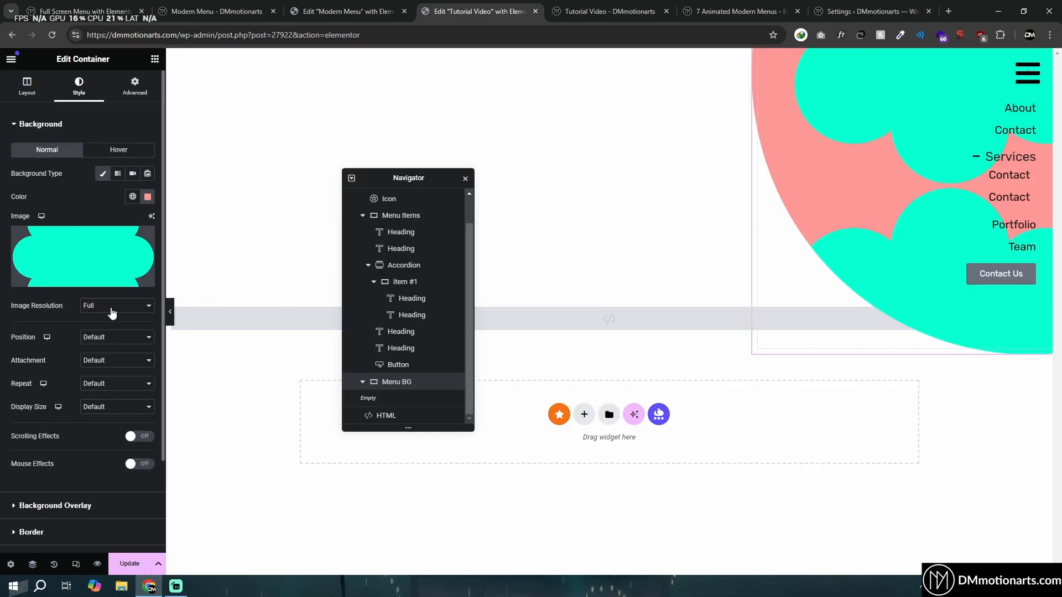
click(147, 197)
click(206, 216)
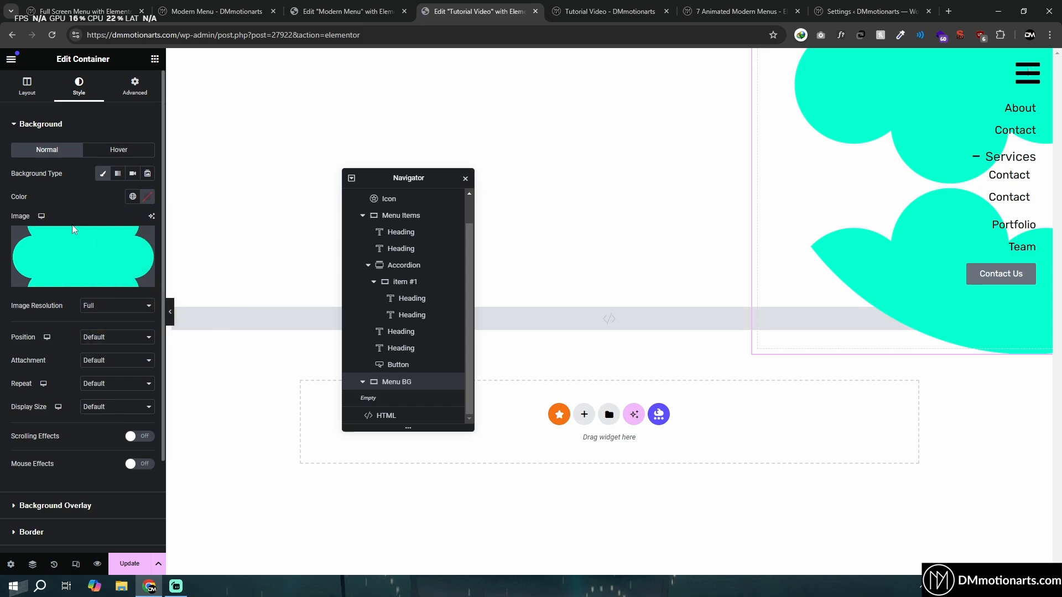
Step: Set the Menu BG background image's position to Center Center and its display size to Contain
click(108, 340)
click(111, 364)
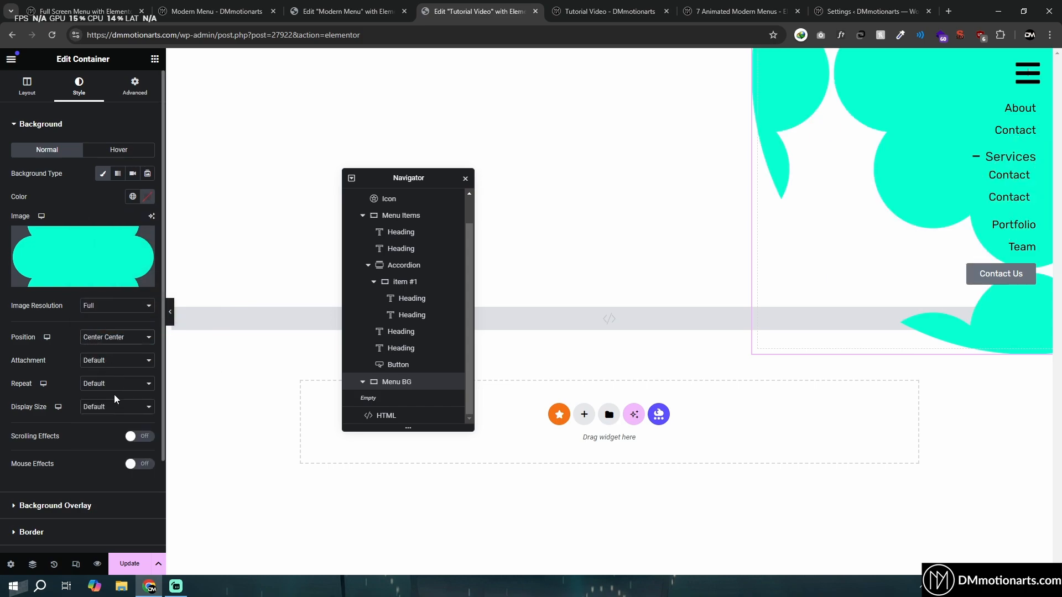
click(115, 408)
click(121, 457)
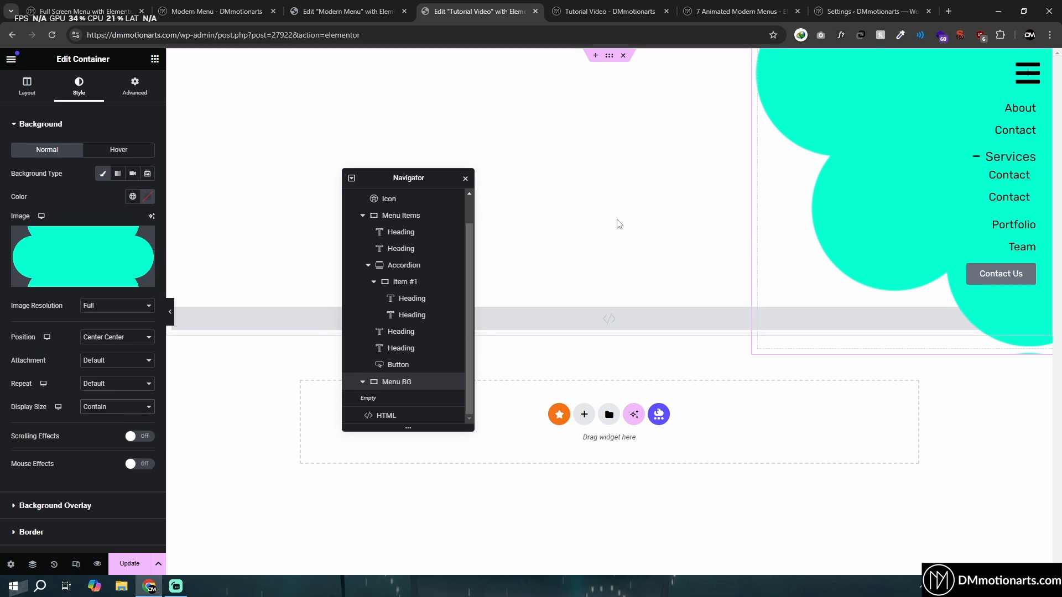
Step: In the Modern Menu editor, open the Menu Code 2a HTML widget and select all of its code
click(317, 8)
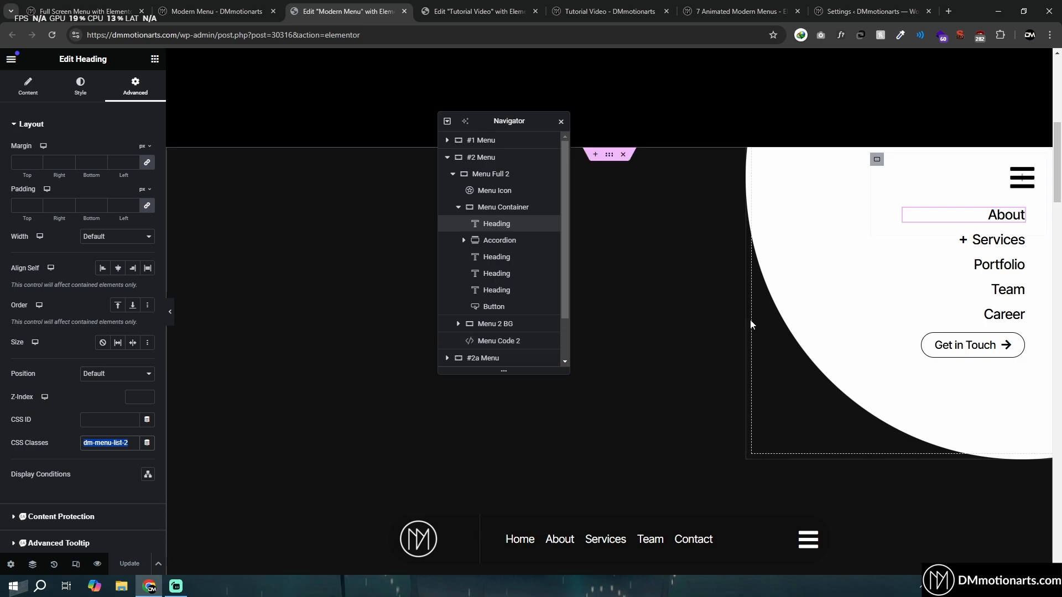
scroll(741, 329, down, 10)
click(937, 201)
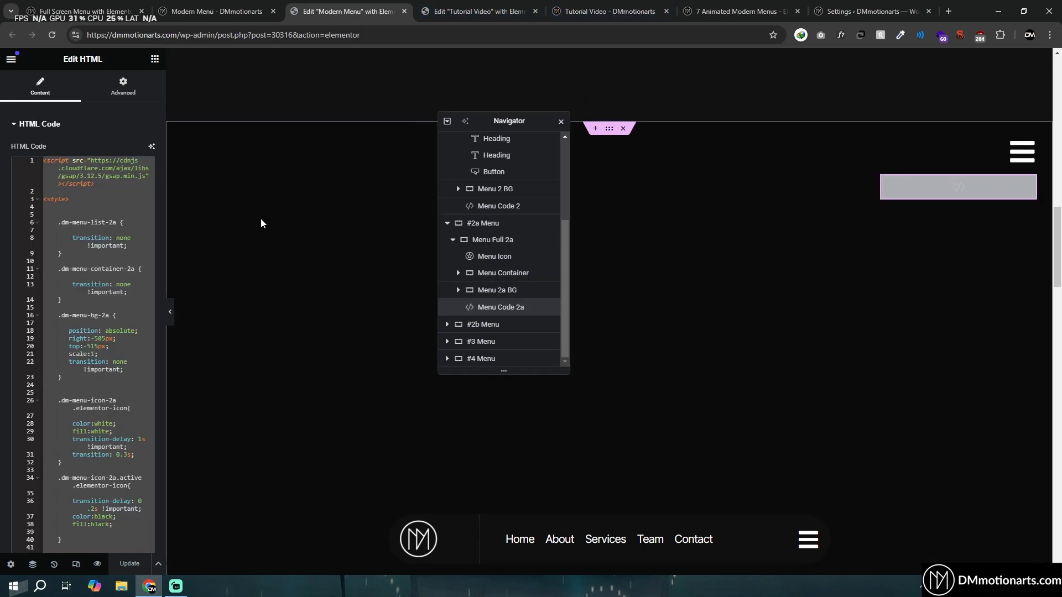
Step: Back up the .dm-header-overflow rule from the Tutorial Video page's HTML widget by copying it into a new Notepad document
key(ctrl+Tab)
click(394, 416)
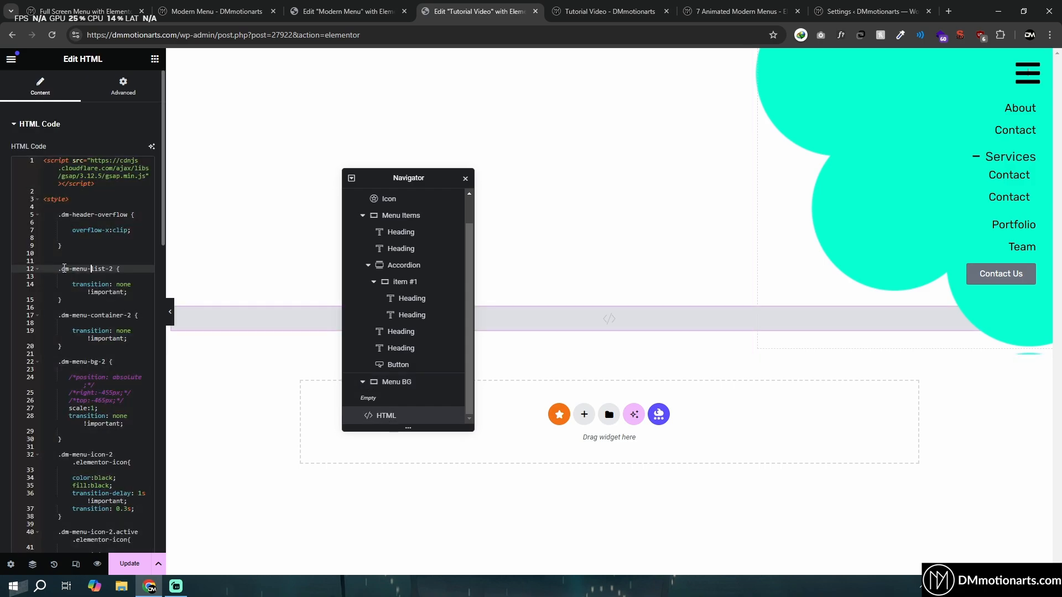
key(super)
text(notepad)
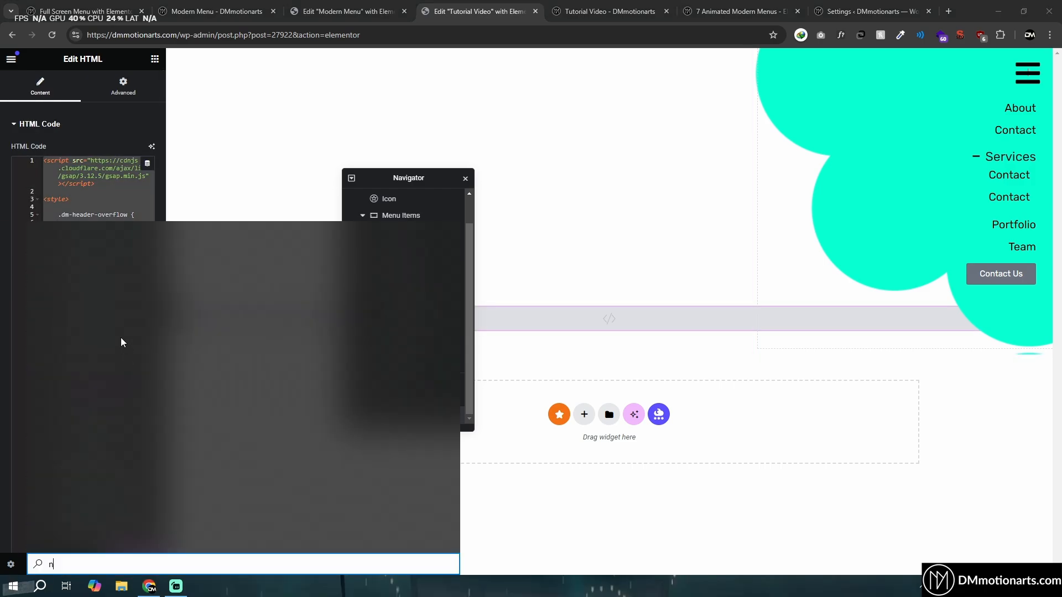
key(Return)
drag(54, 215, 95, 247)
key(ctrl+c)
key(alt+Tab)
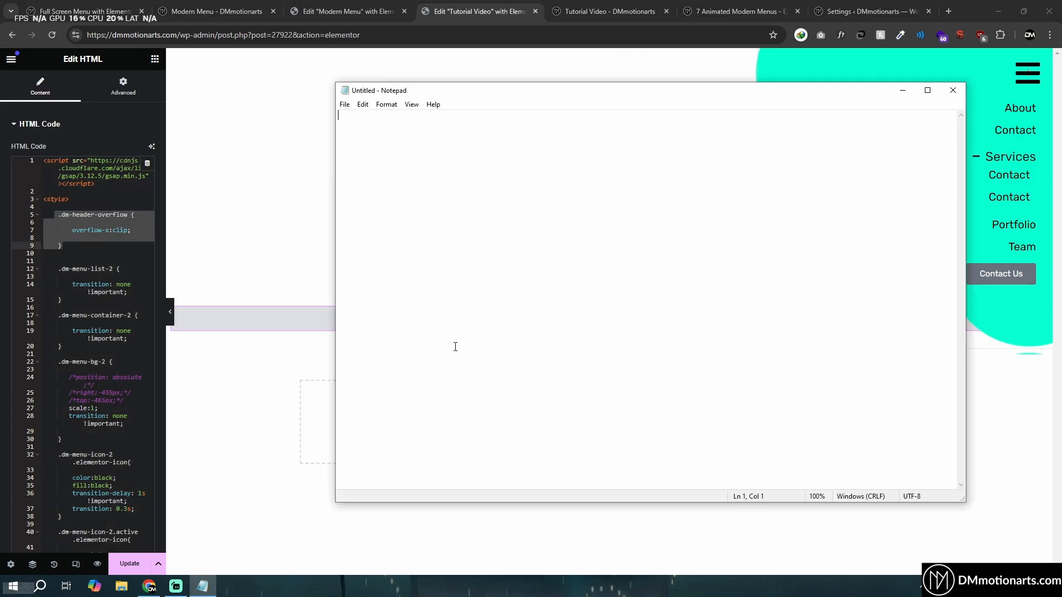
key(ctrl+v)
Step: Replace all code in the Tutorial Video page's HTML widget with the code copied from Modern Menu's Menu Code 2a widget
click(376, 10)
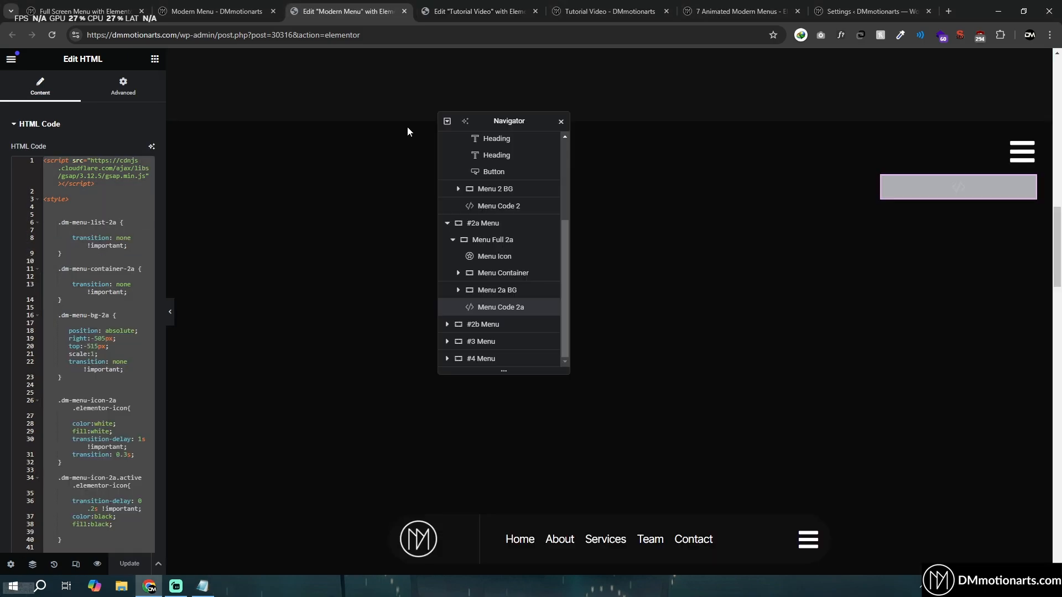
click(144, 320)
key(ctrl+a)
click(543, 5)
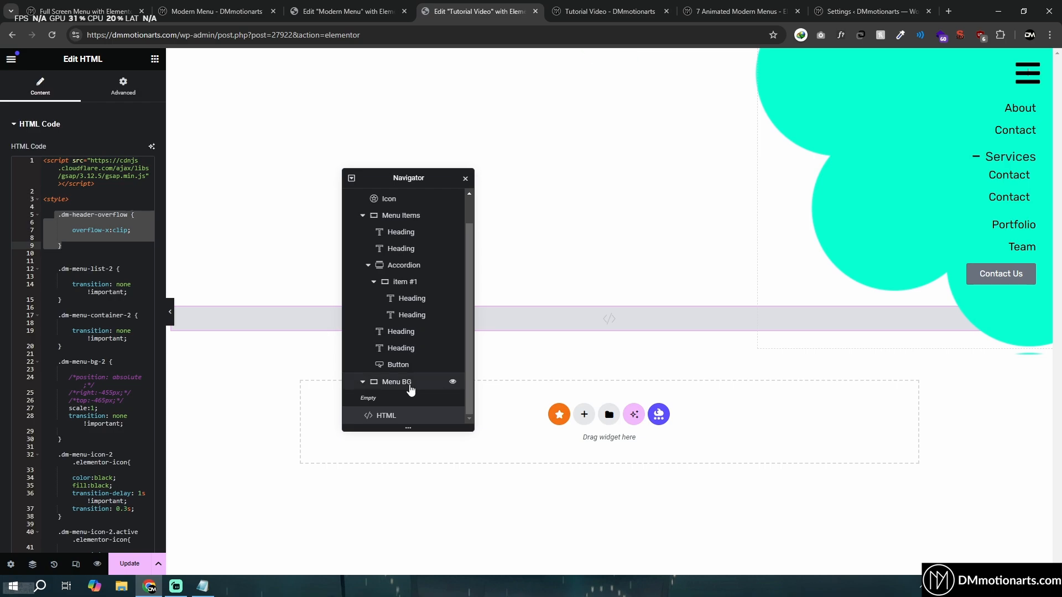
click(95, 331)
key(ctrl+a)
key(ctrl+v)
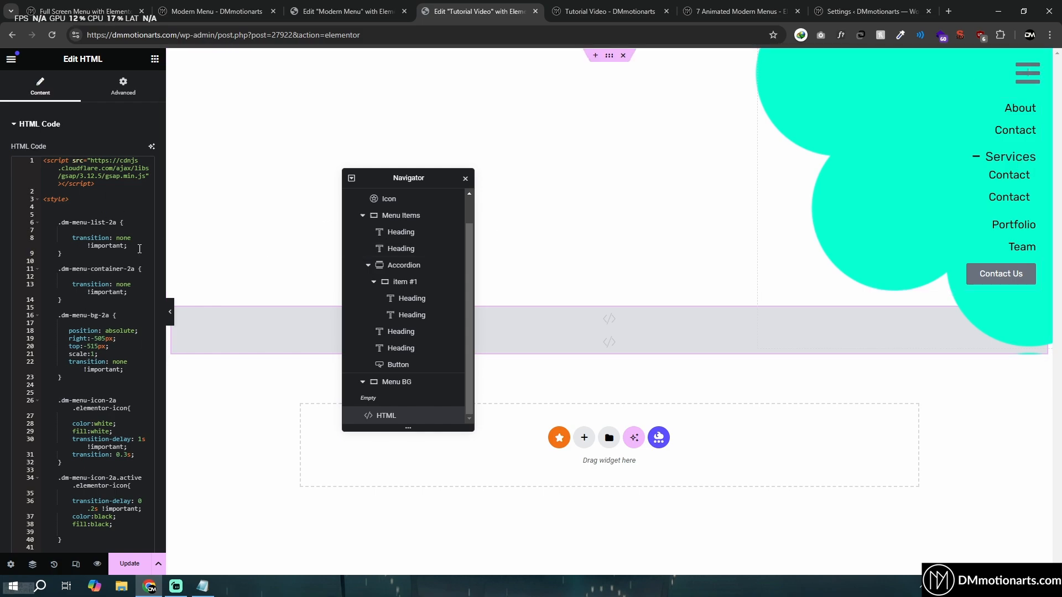
Step: Change the CSS class of the Menu container's hamburger icon to dm-menu-icon-2a
scroll(430, 326, up, 1)
click(112, 225)
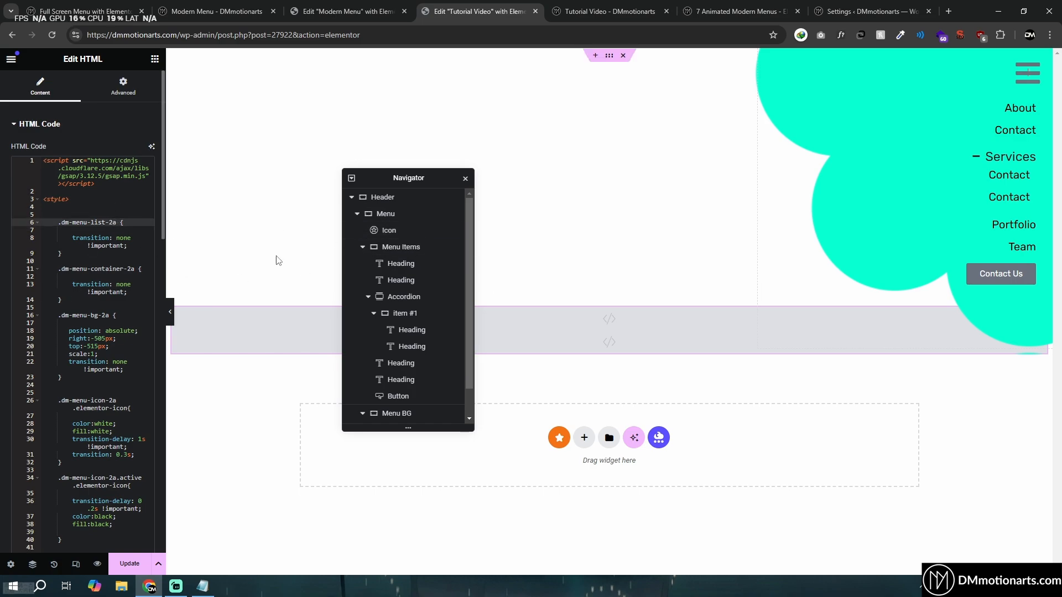
click(383, 214)
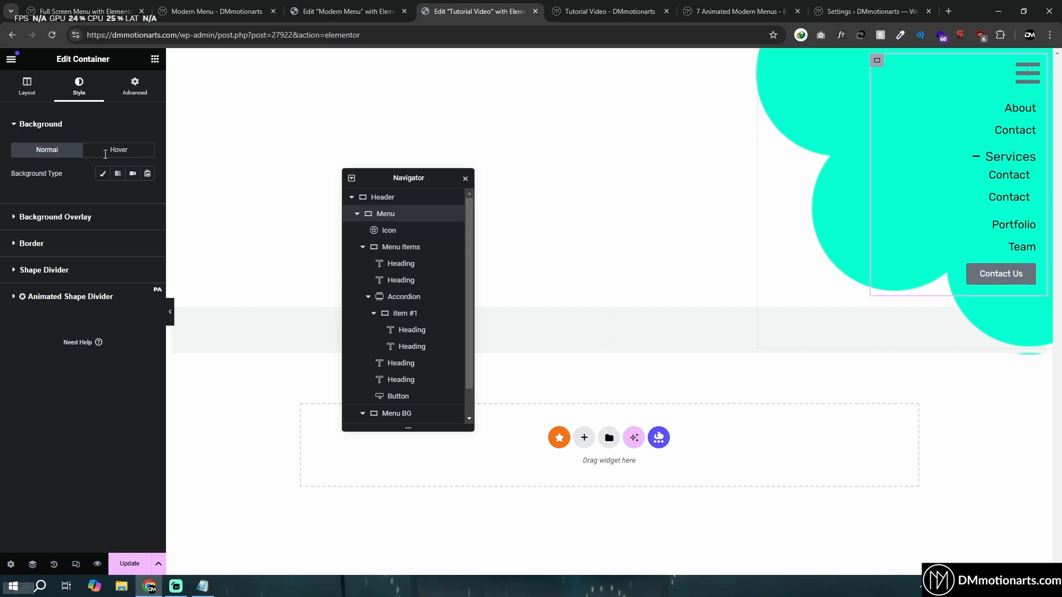
click(389, 230)
click(135, 87)
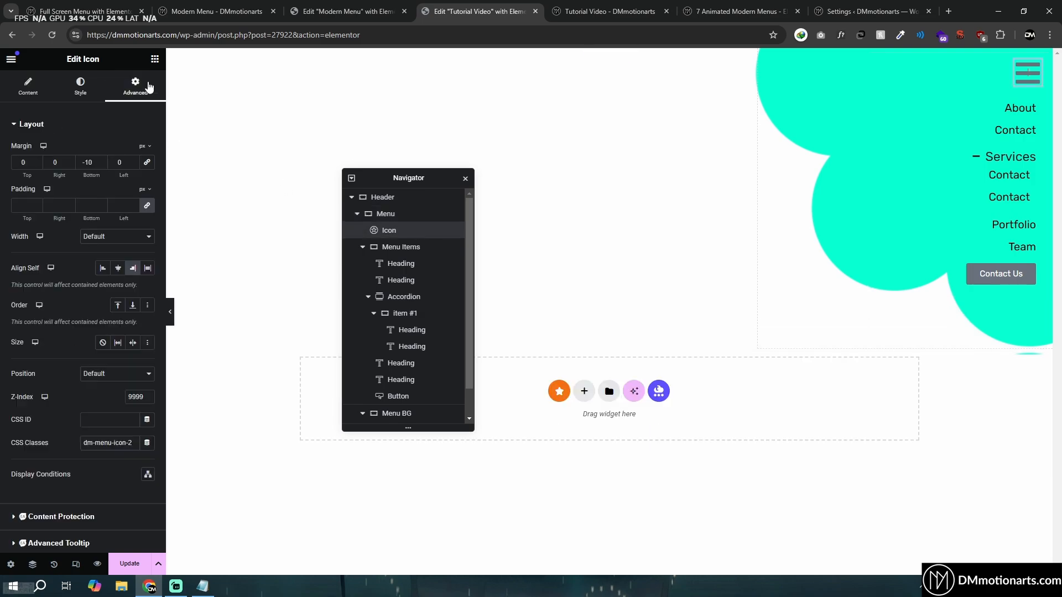
click(131, 443)
text(a)
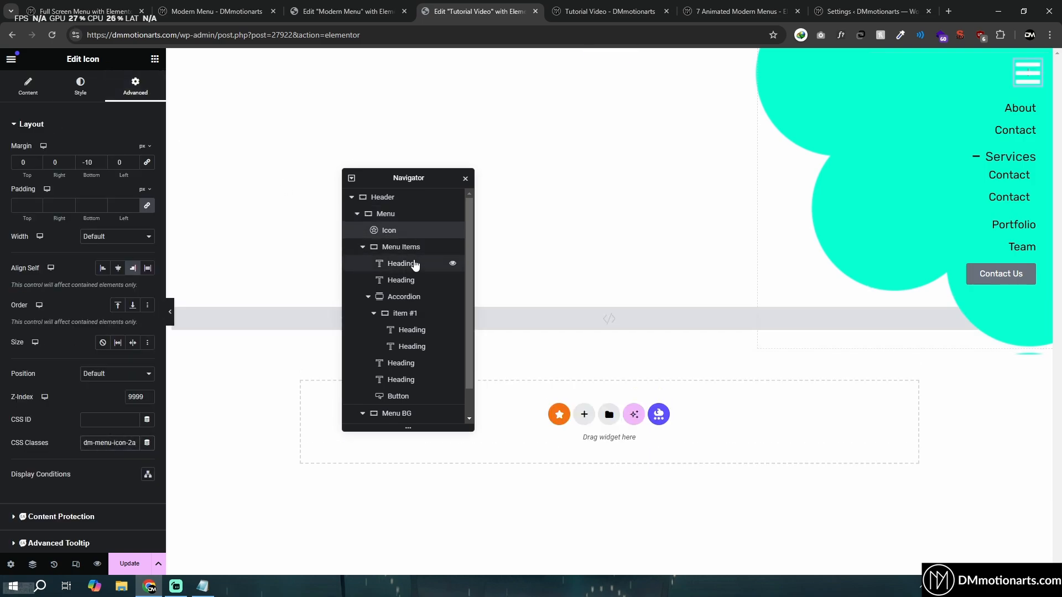
Step: Change the CSS class of the About heading and the Contact heading below it in Menu Items to dm-menu-list-2a
click(401, 247)
click(401, 263)
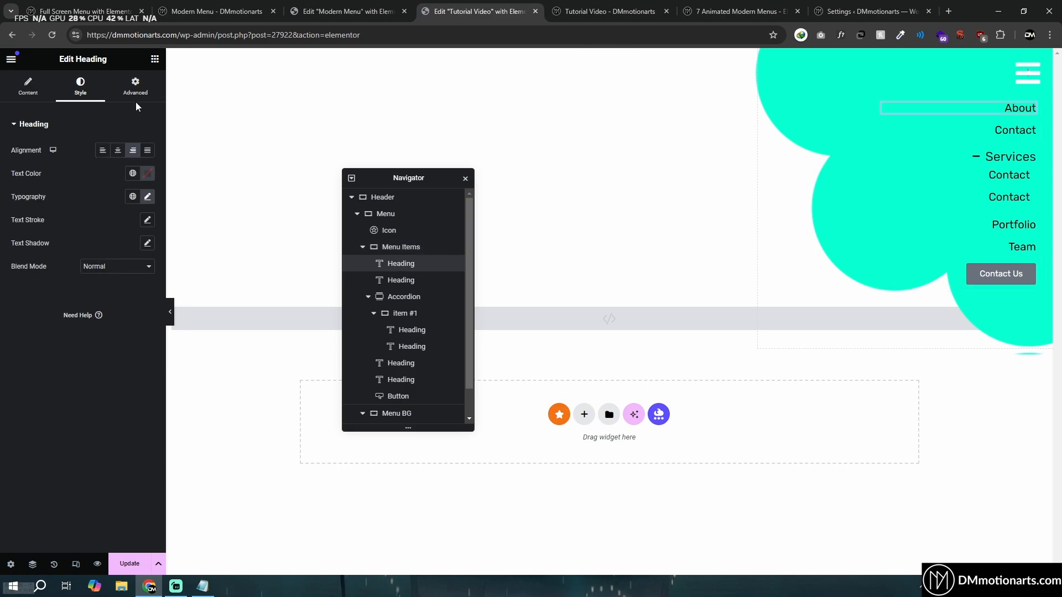
click(135, 87)
triple_click(108, 443)
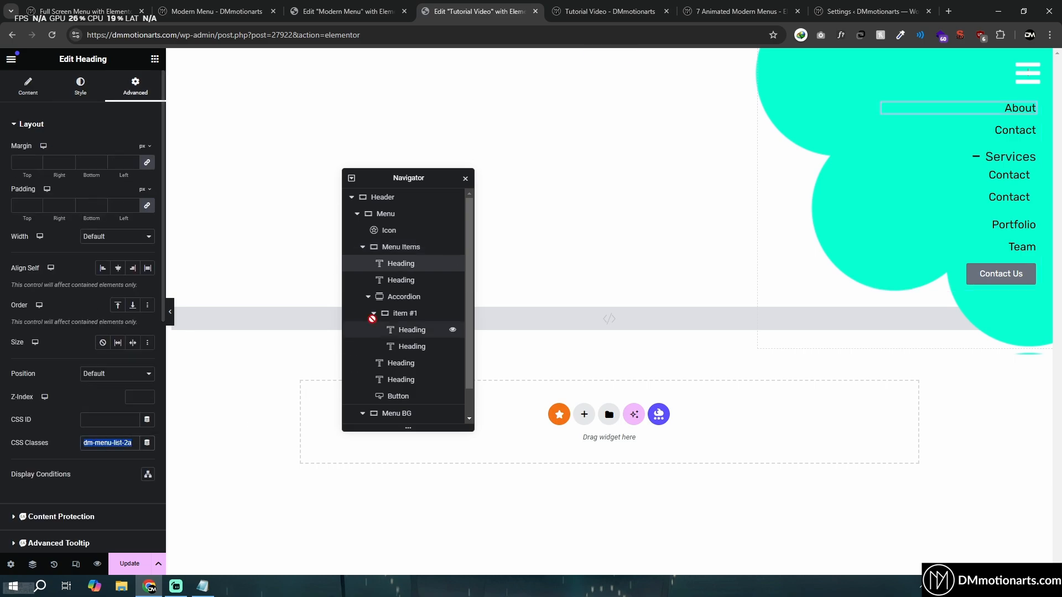
click(387, 282)
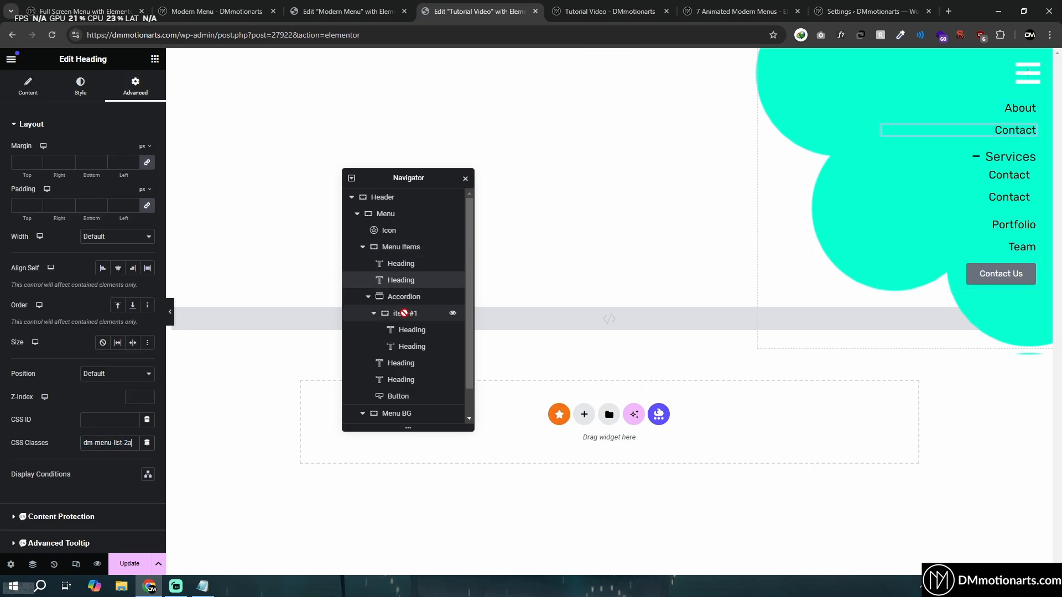
Step: Replace the Services accordion's CSS class with dm-menu-list-2a and collapse the accordion in the Navigator
click(388, 302)
click(135, 87)
triple_click(118, 443)
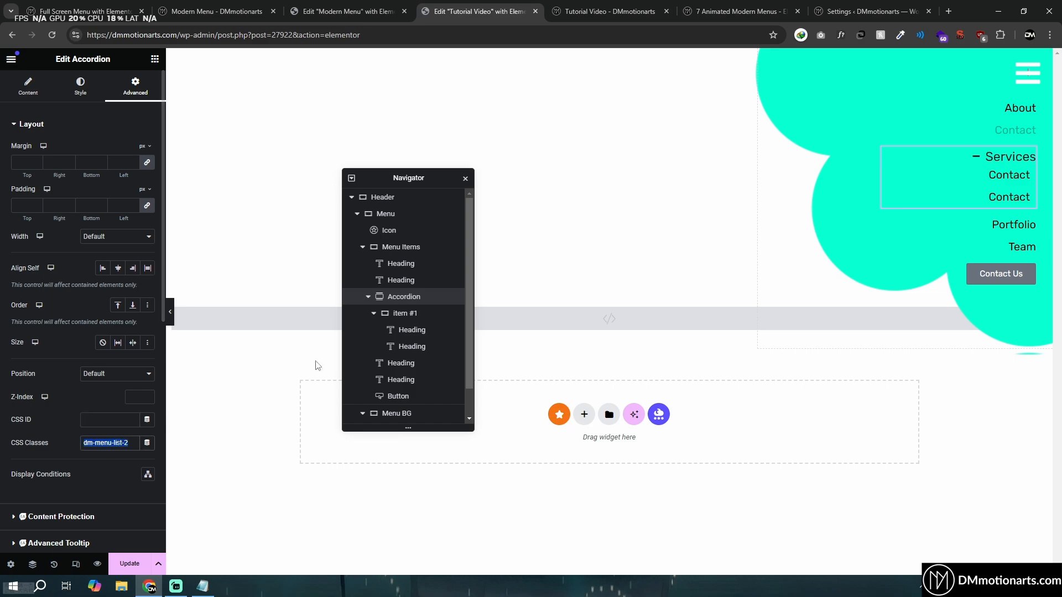
key(ctrl+v)
click(368, 298)
Step: Set the CSS class of the Portfolio heading, the Team heading and the Contact Us button to dm-menu-list-2a
click(390, 314)
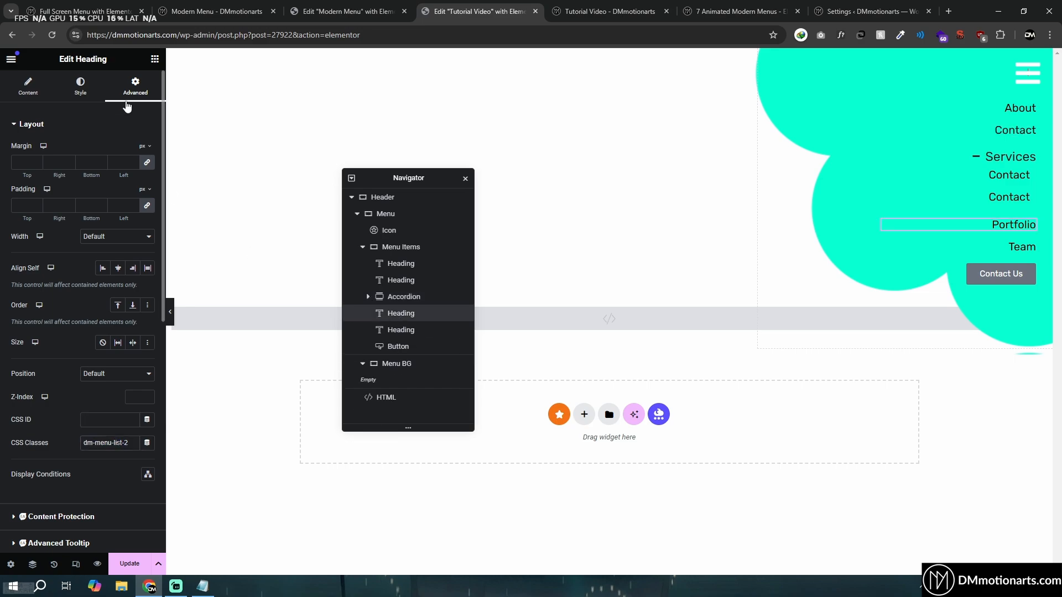
click(400, 330)
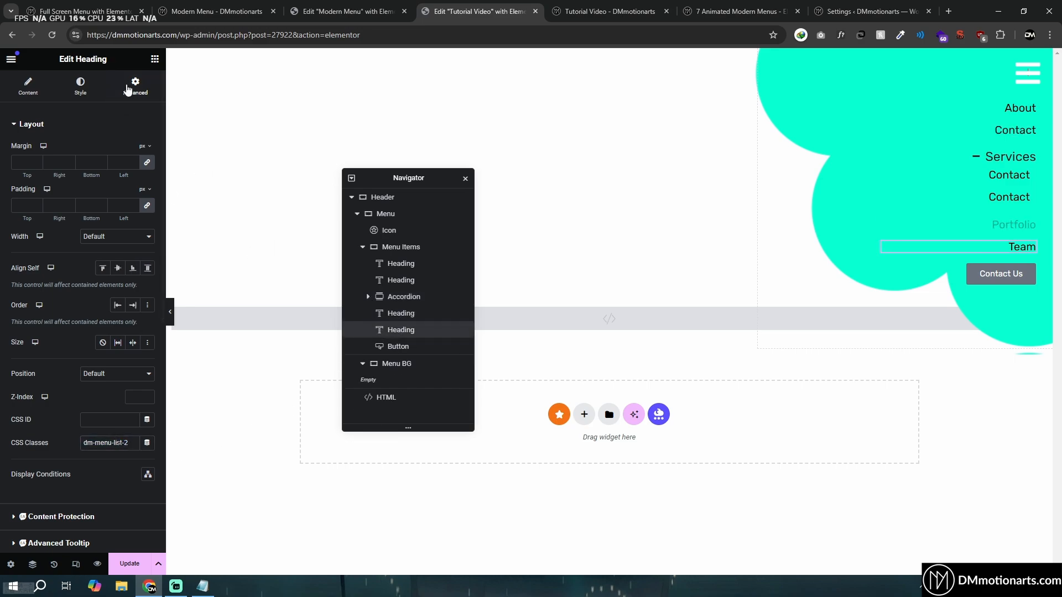
click(138, 440)
text(a)
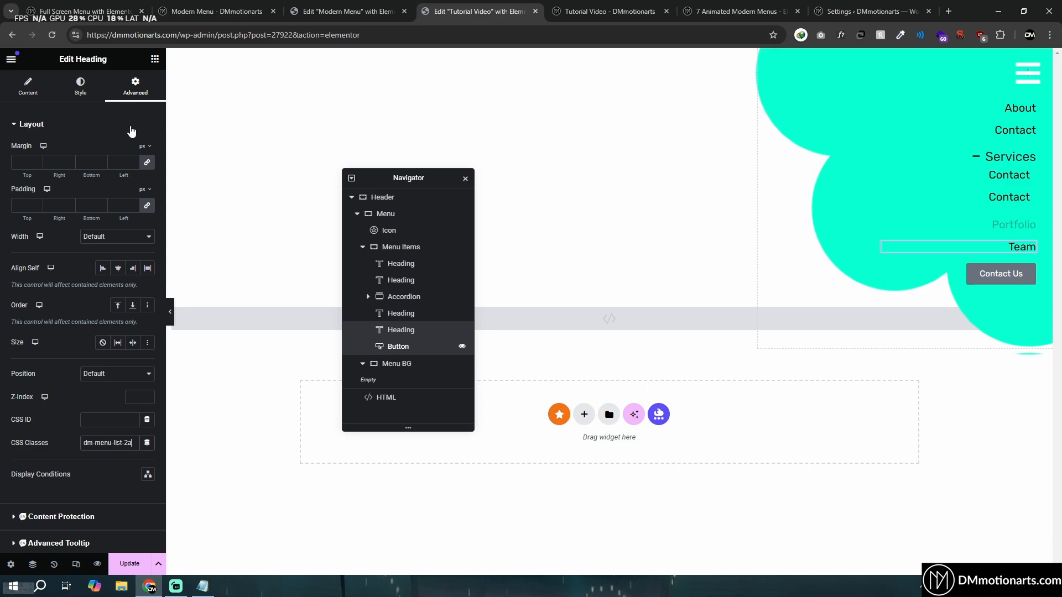
click(108, 443)
key(ctrl+a)
key(ctrl+v)
Step: Change the Menu BG container's CSS class to dm-menu-bg-2a
click(387, 364)
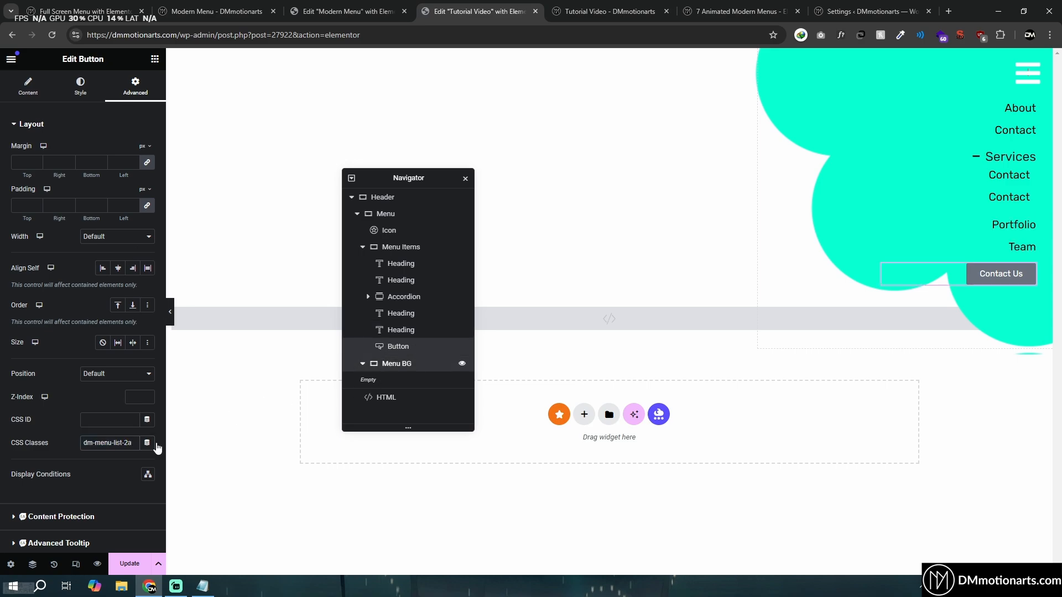
click(136, 88)
scroll(115, 412, down, 4)
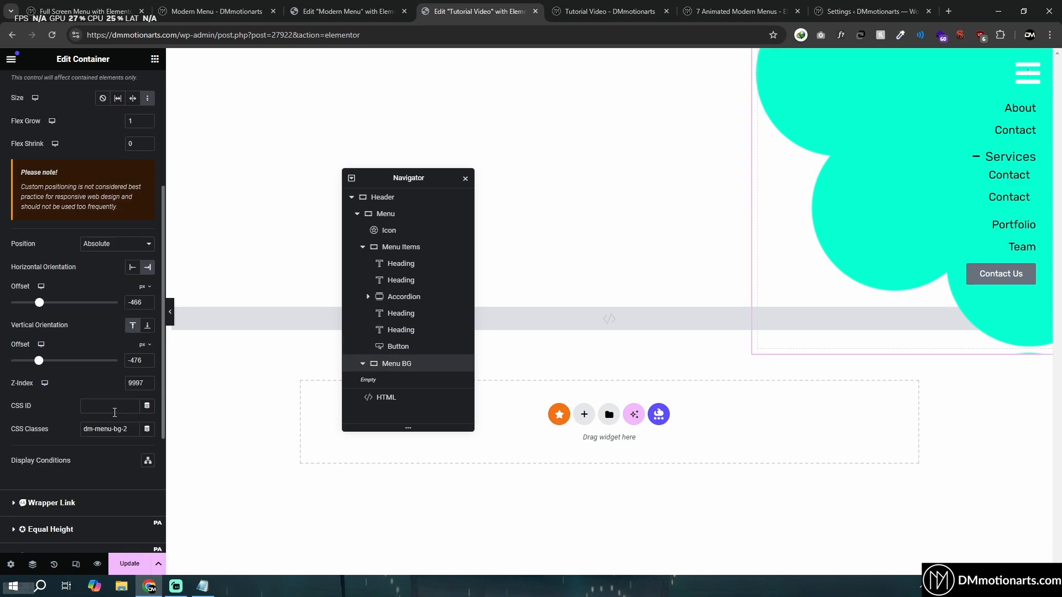
click(133, 433)
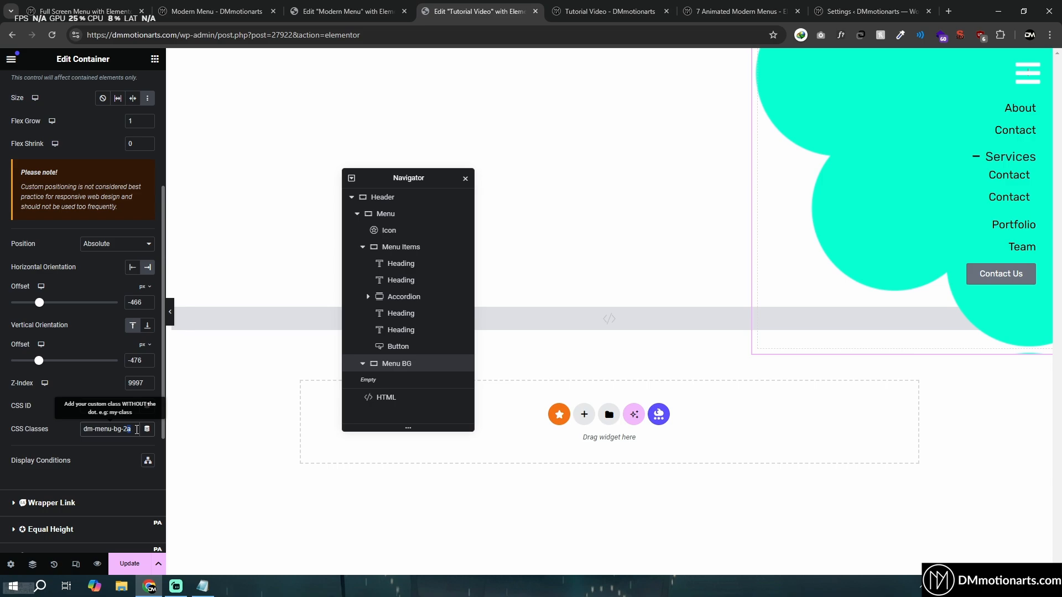
click(137, 430)
Step: Preview the Tutorial Video page, open the hamburger menu and toggle its Services submenu
click(99, 567)
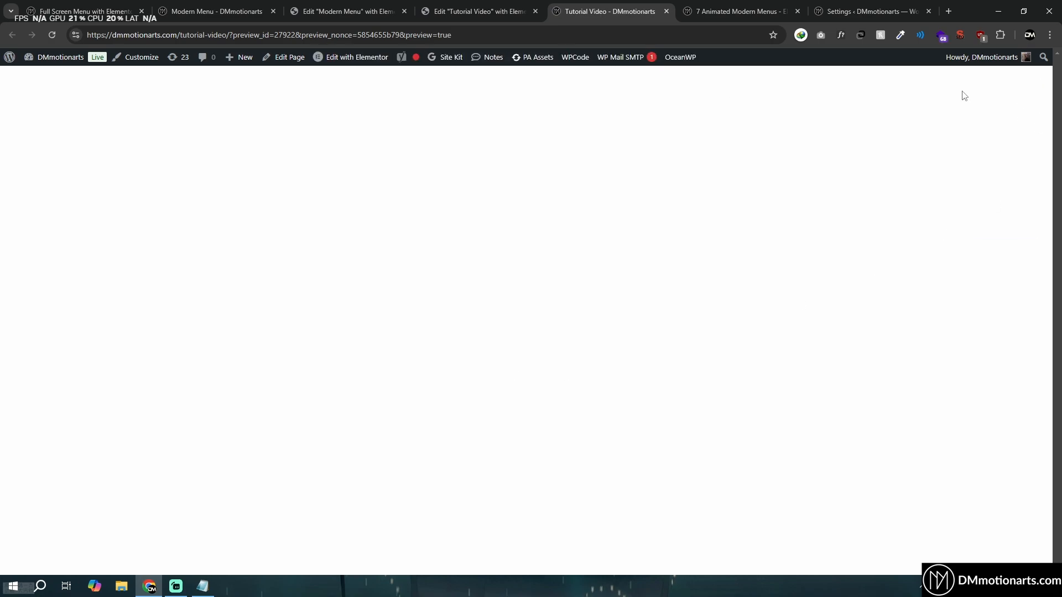
click(482, 10)
click(598, 7)
click(1031, 84)
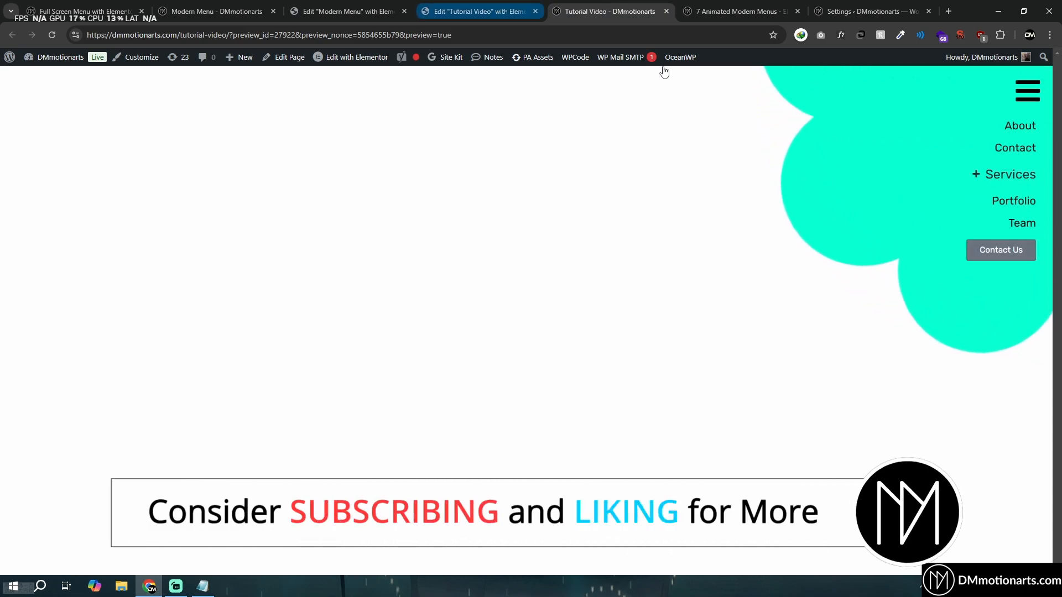
click(996, 174)
Step: Back in the Tutorial Video editor, examine the Menu BG container's size and positioning settings alongside the HTML code
click(447, 6)
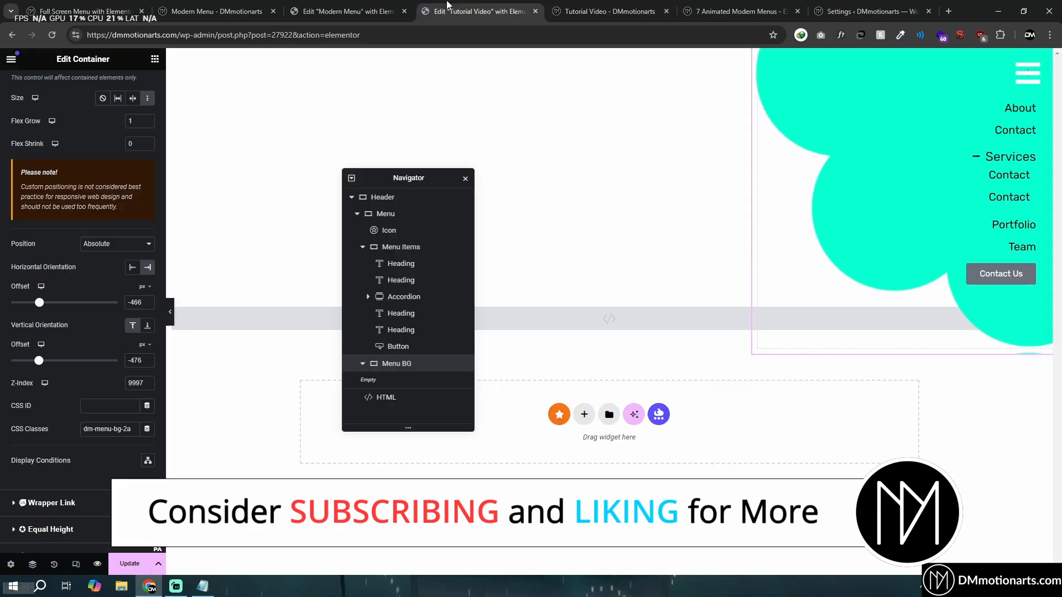
click(381, 397)
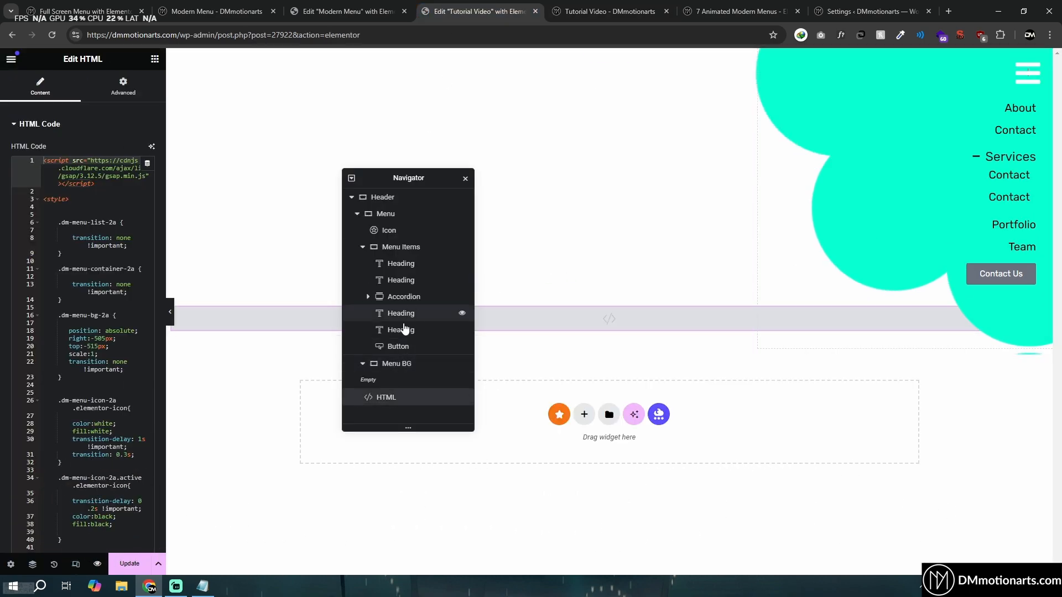
click(394, 364)
click(48, 95)
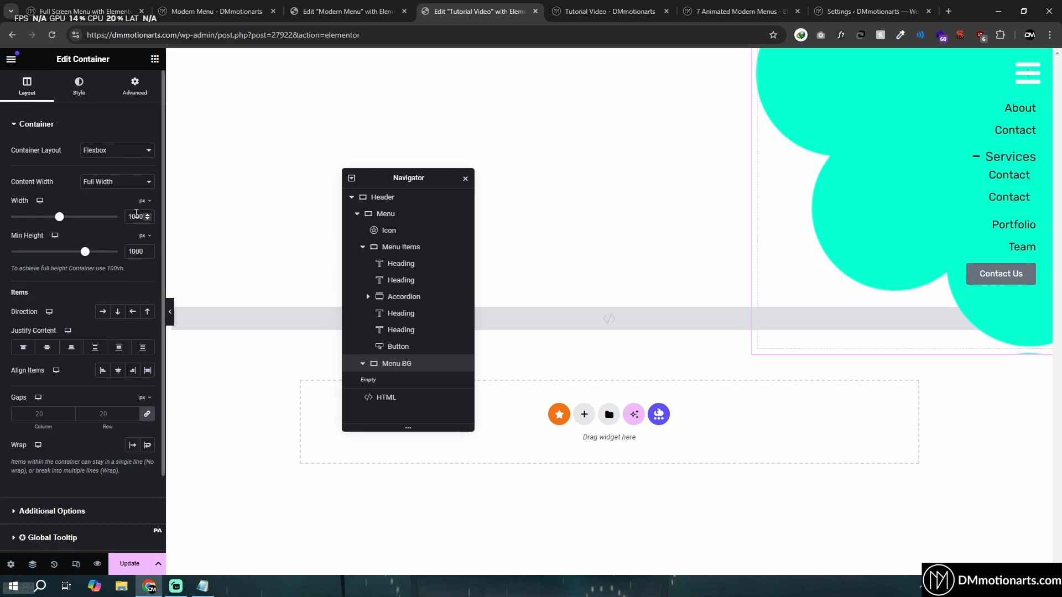
click(125, 88)
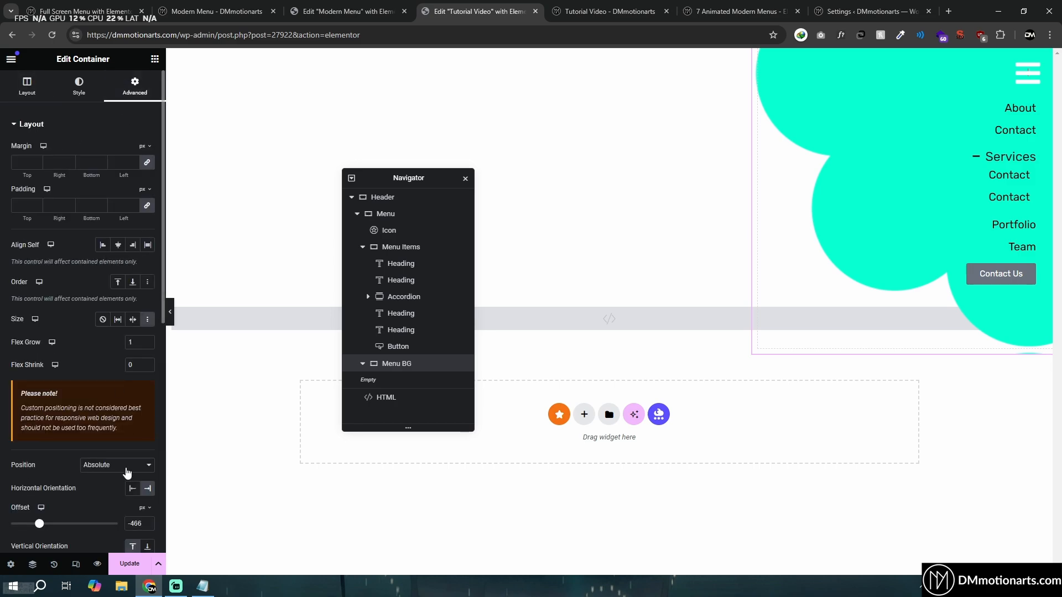
Step: Review the HTML widget's GSAP code, focusing on the scale and duration of the .dm-menu-bg-2a opening animation
click(387, 397)
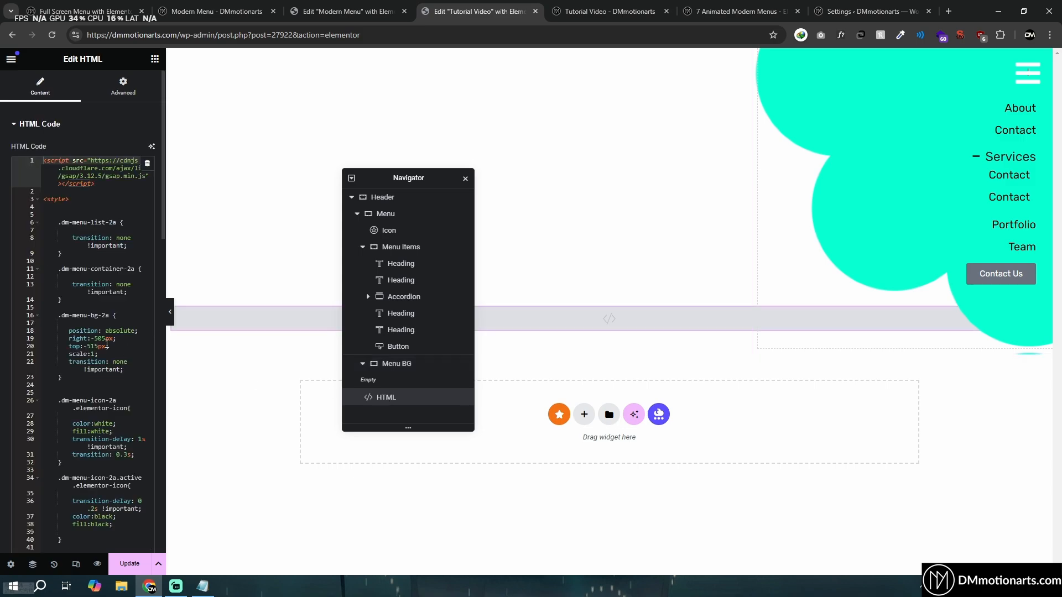
scroll(106, 343, down, 3)
scroll(107, 343, down, 8)
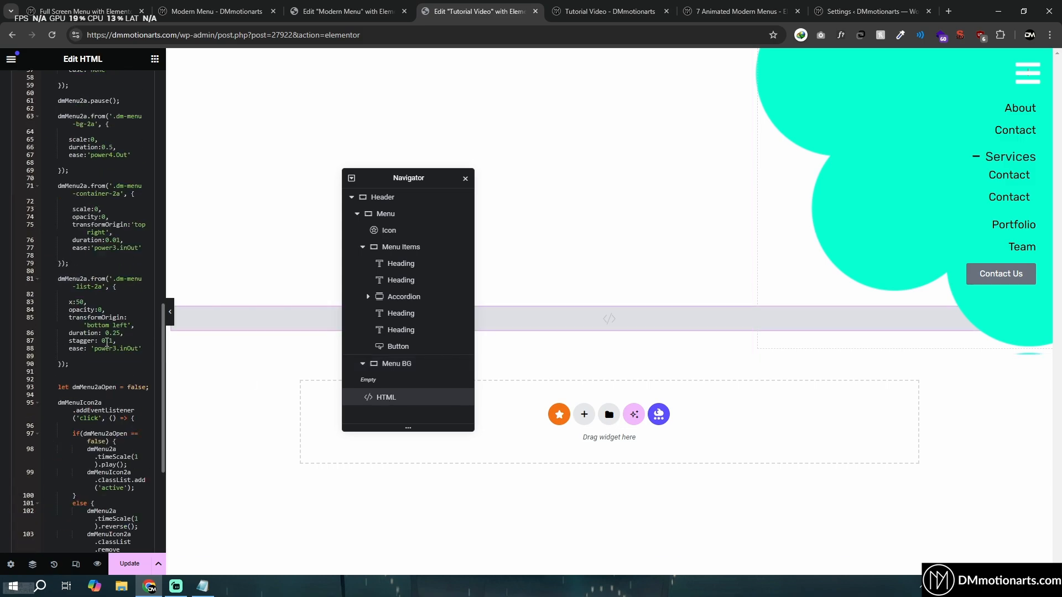
scroll(108, 338, up, 1)
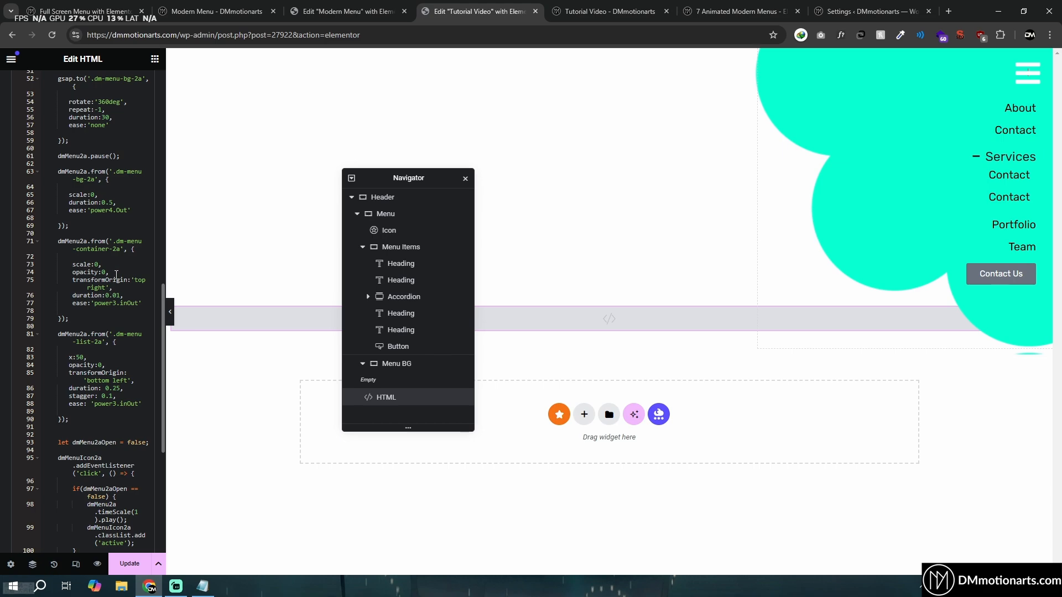
scroll(116, 275, up, 1)
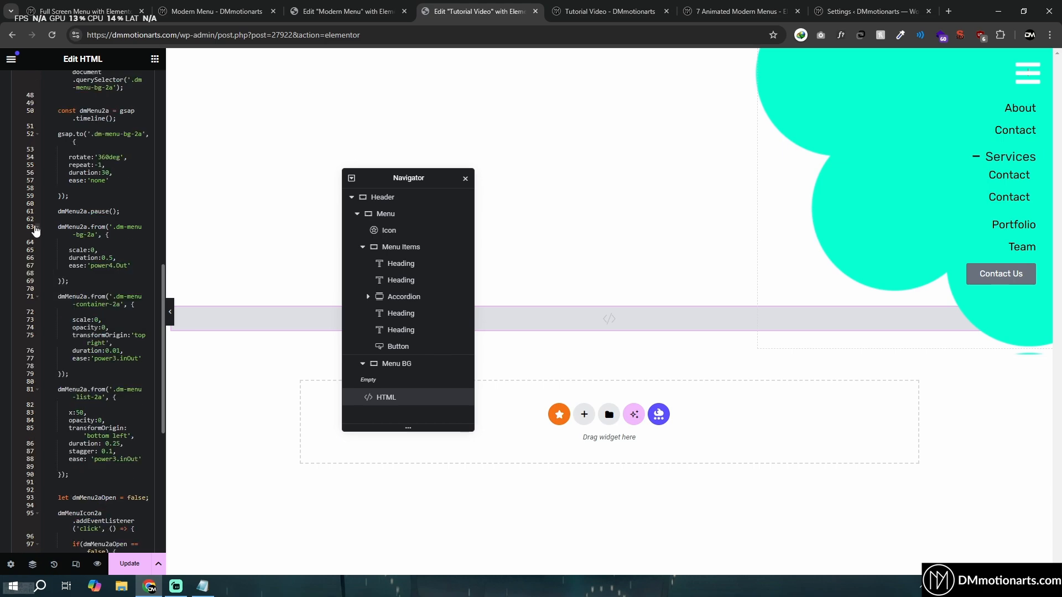
click(58, 228)
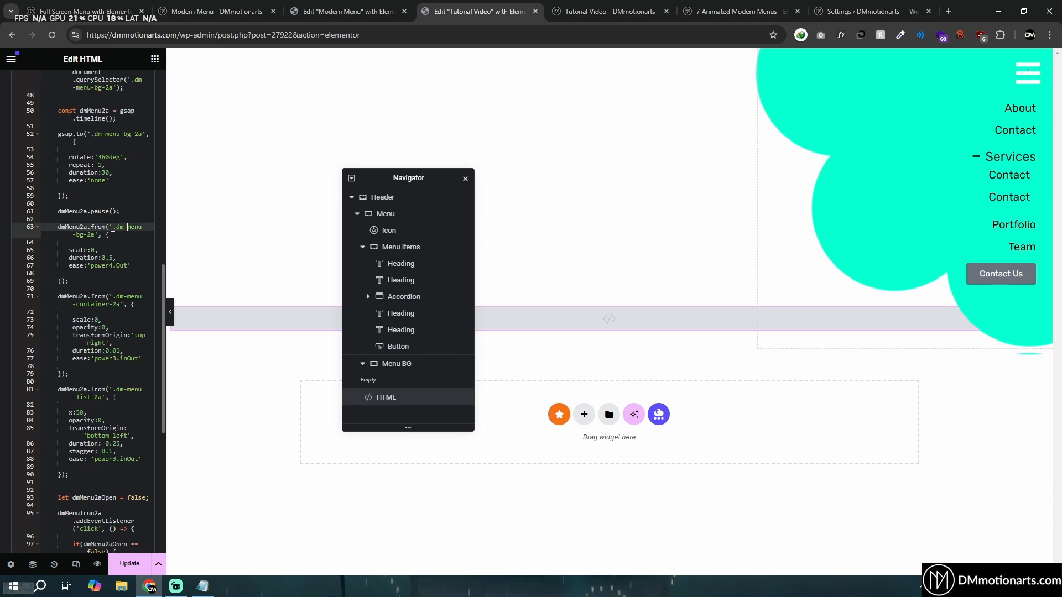
drag(115, 228, 98, 236)
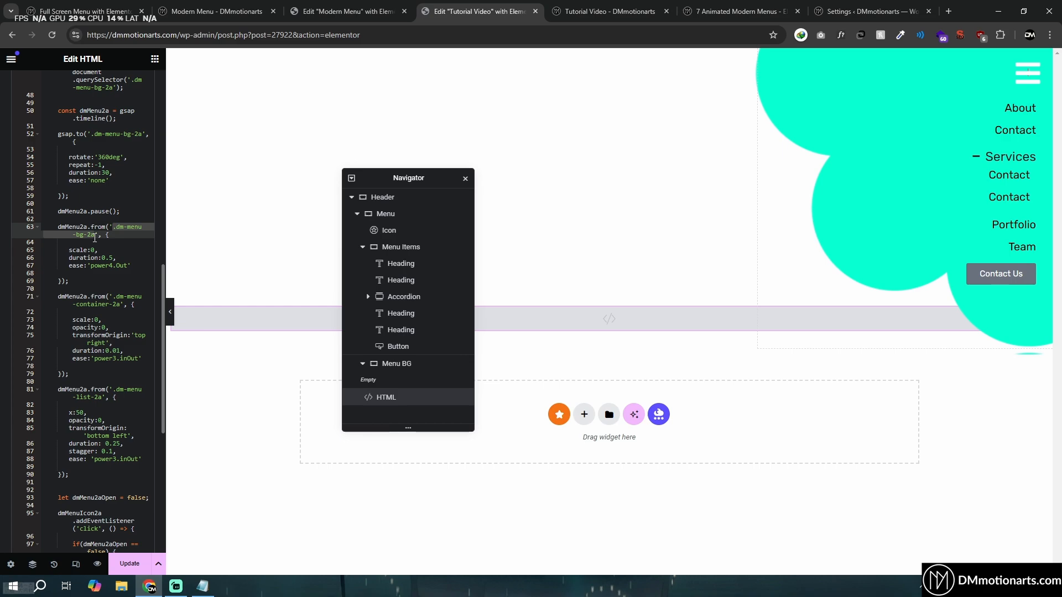
click(99, 250)
scroll(105, 310, up, 2)
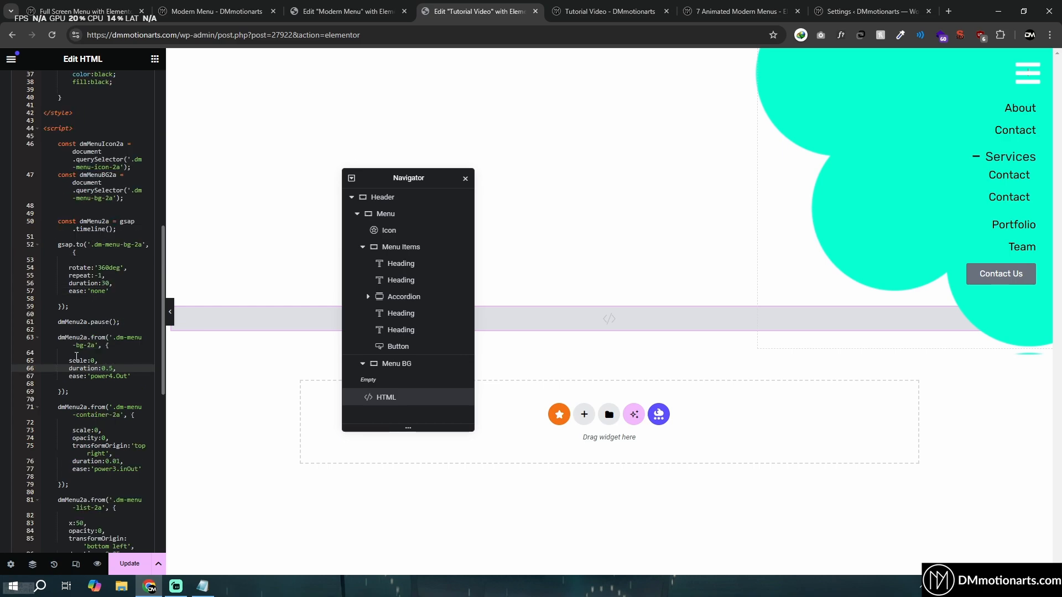
click(105, 369)
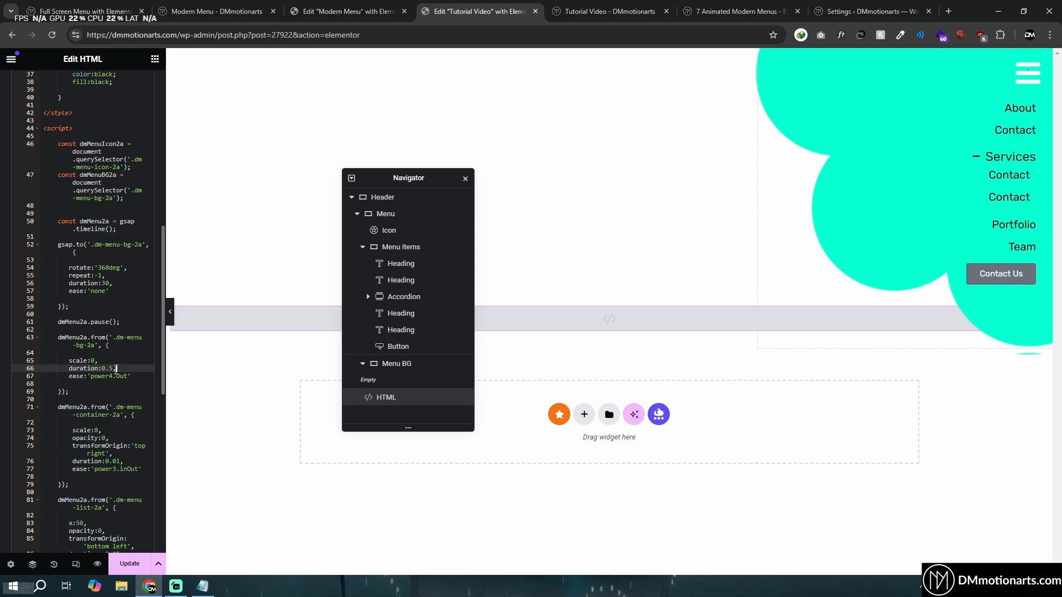
Step: Set the duration of the continuous 360deg rotation of .dm-menu-bg-2a to 3 in the HTML code
drag(99, 259, 149, 297)
click(151, 298)
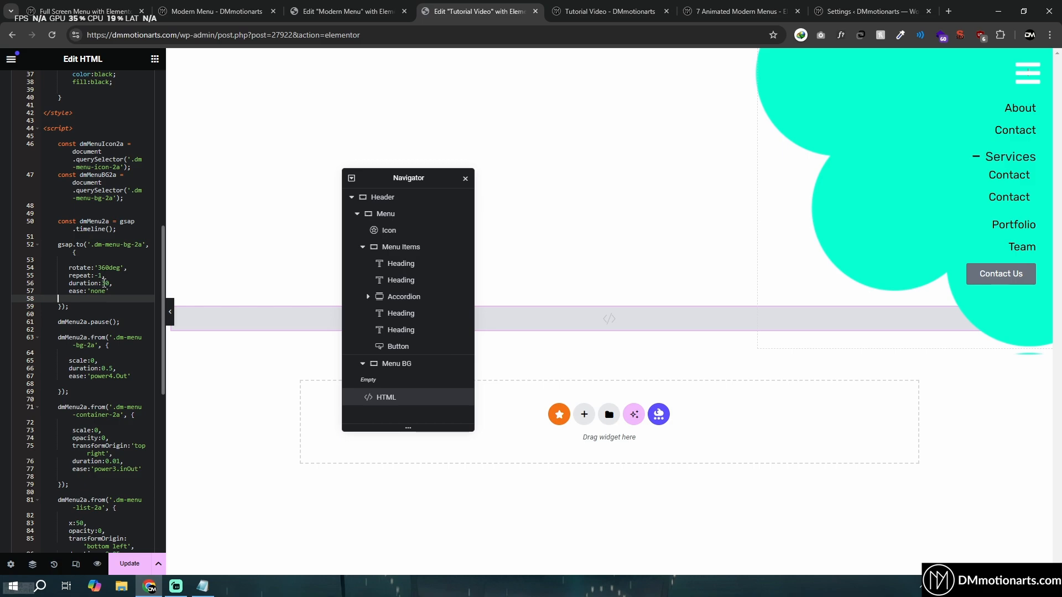
drag(103, 283, 108, 284)
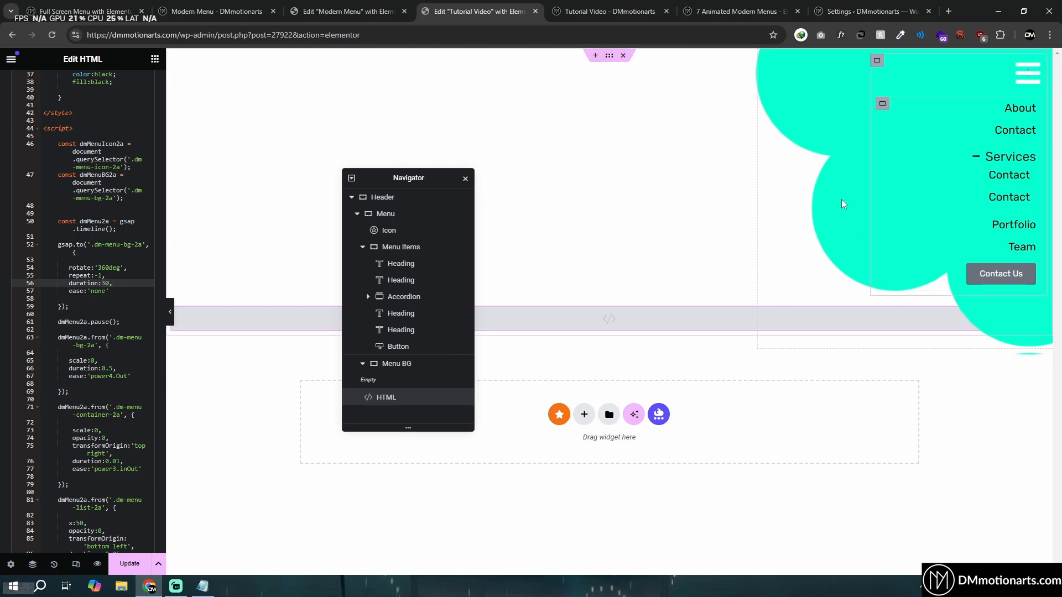
key(Delete)
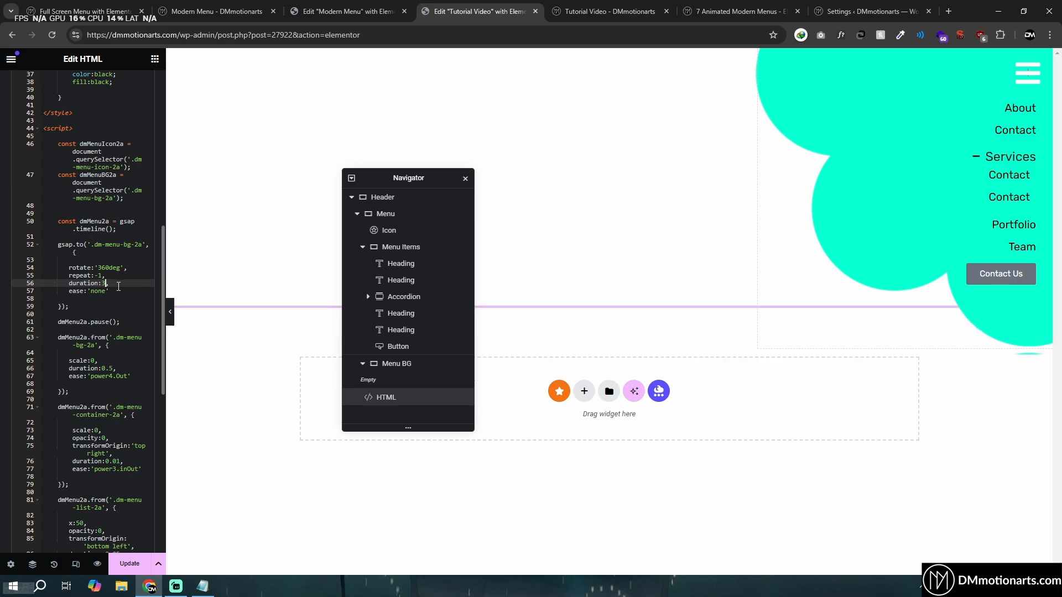
Step: Preview the Tutorial Video page with its menu open to check the background's rotation speed, and return to the editor
click(98, 565)
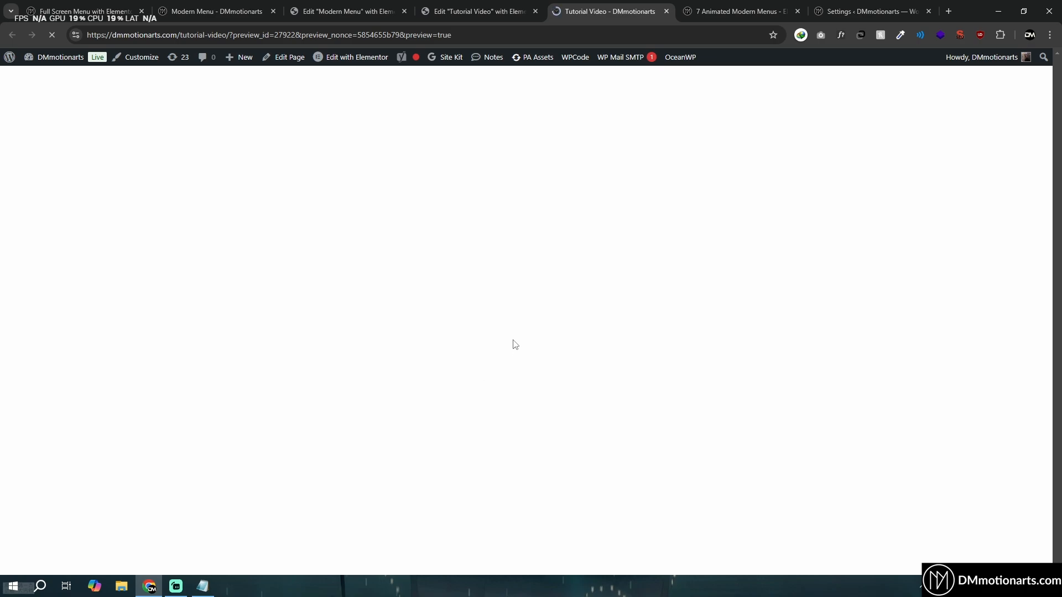
click(1034, 96)
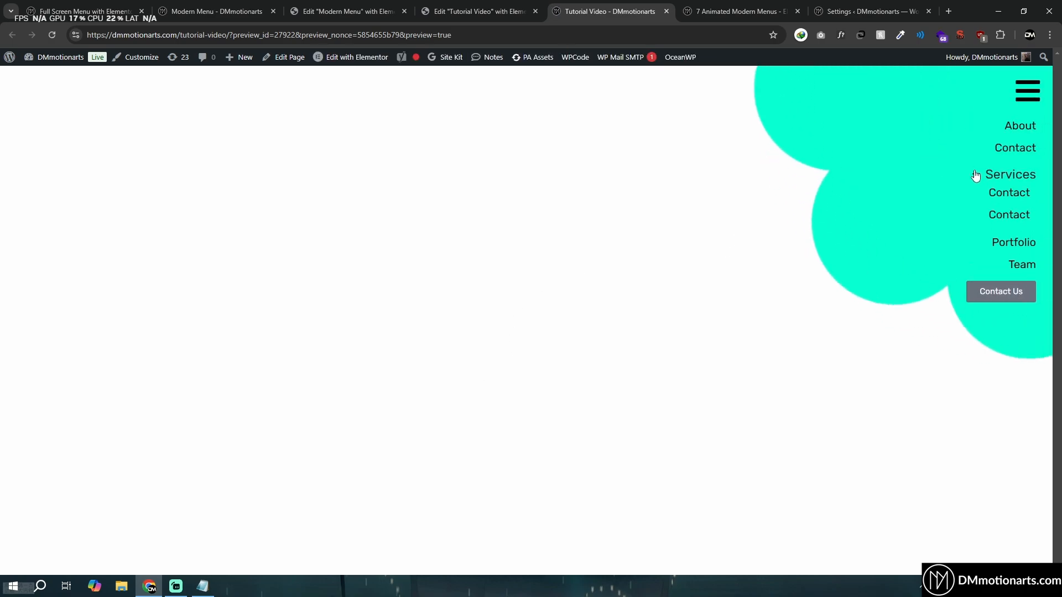
click(452, 4)
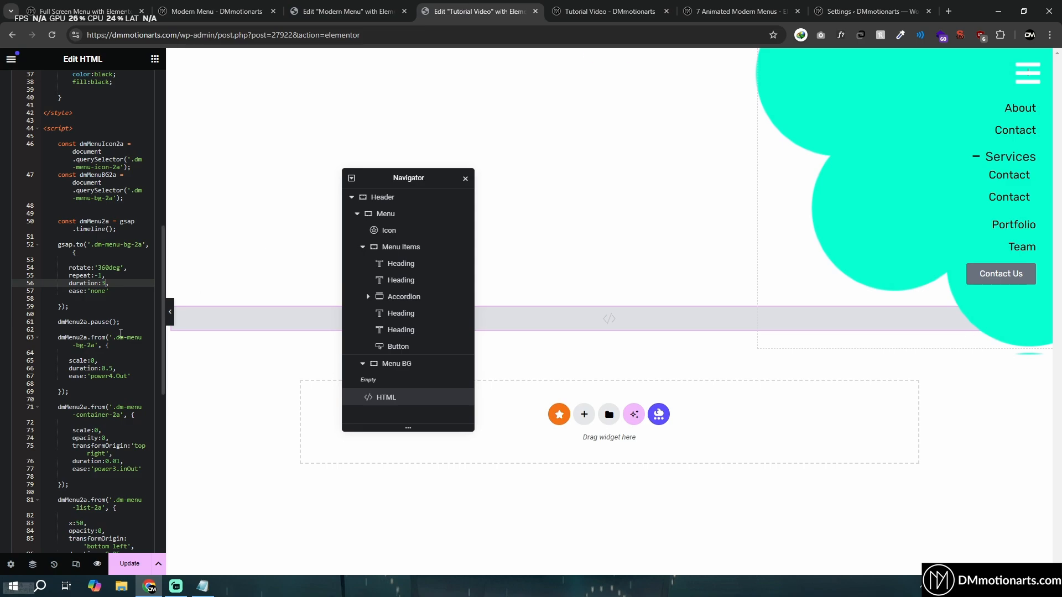
Step: In the Modern Menu editor, expand the #2b Menu container and open the HTML code of its Menu Code 2b widget
click(343, 7)
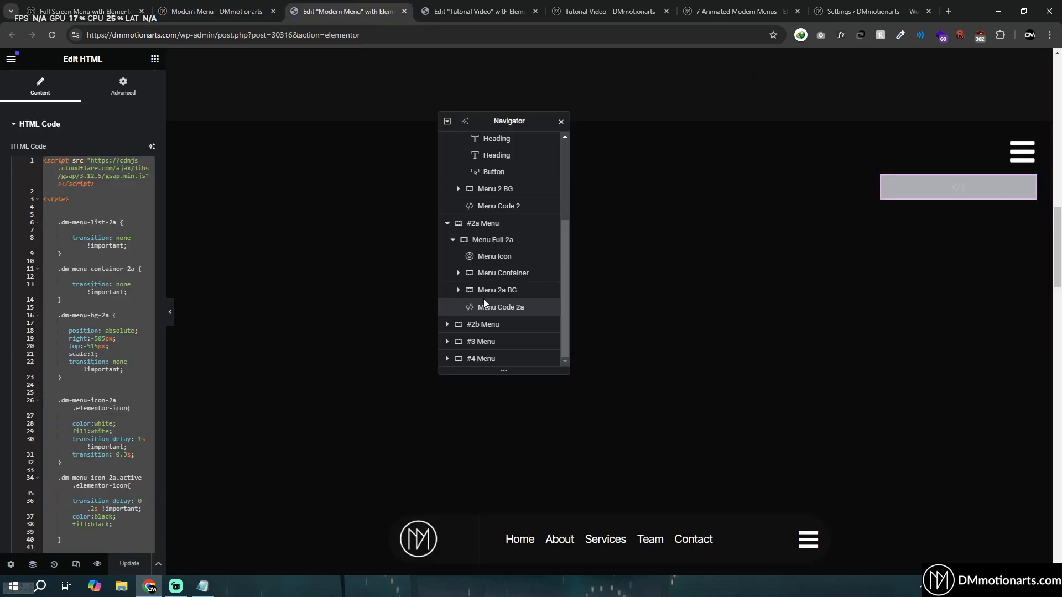
click(447, 326)
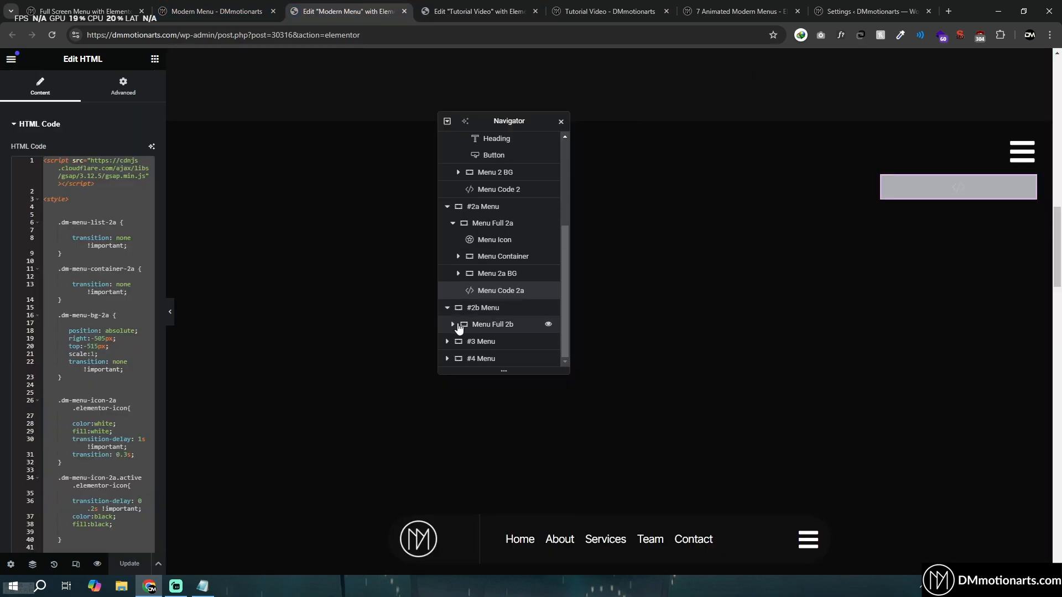
click(493, 310)
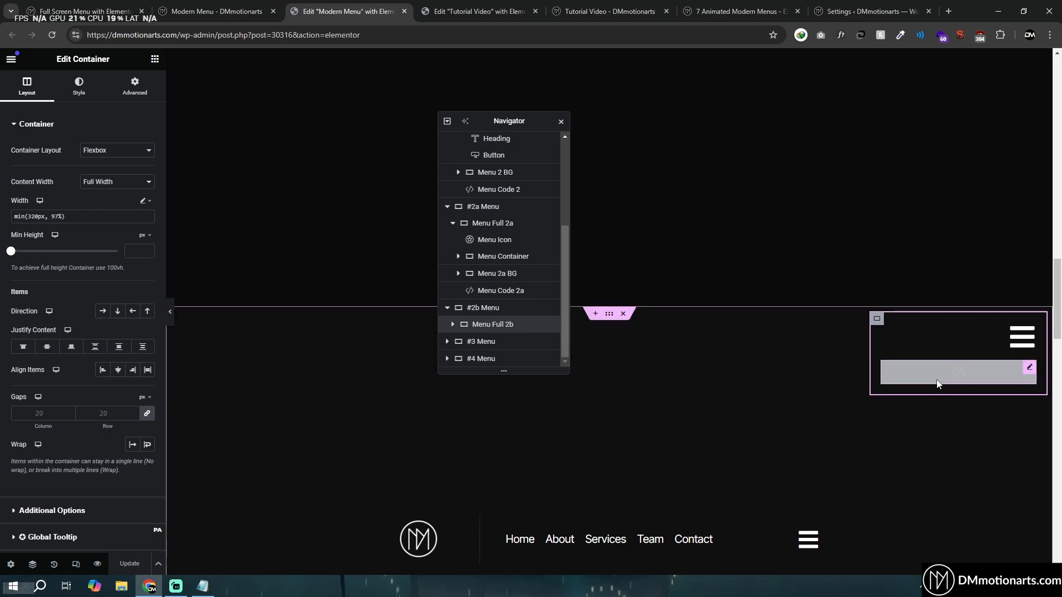
click(961, 373)
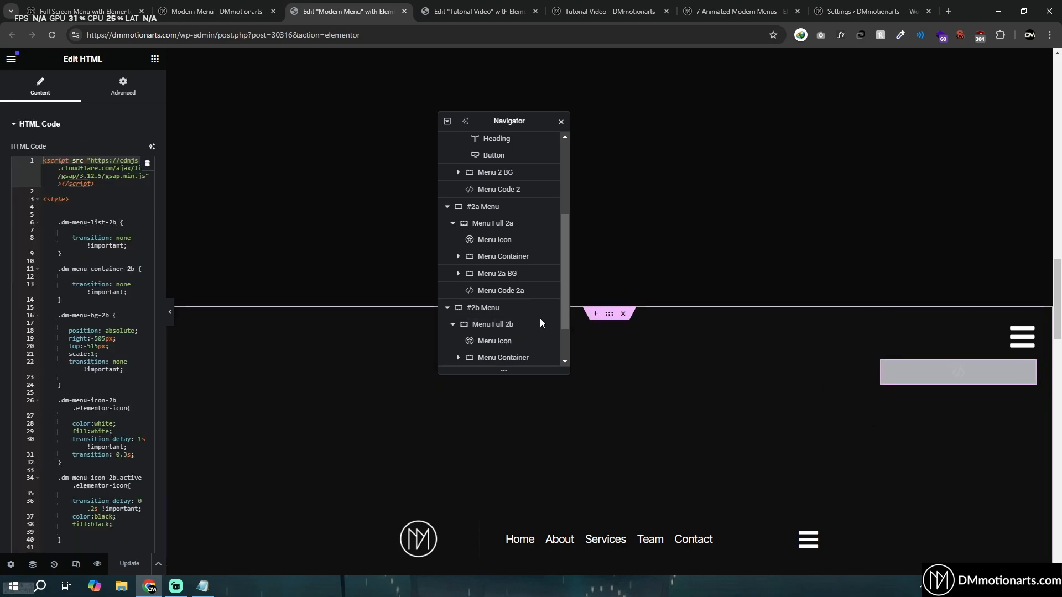
Step: Review the Menu Code 2b code, from the .dm-menu-bg-2b positioning styles through the GSAP timeline to the icon's click listener
click(114, 222)
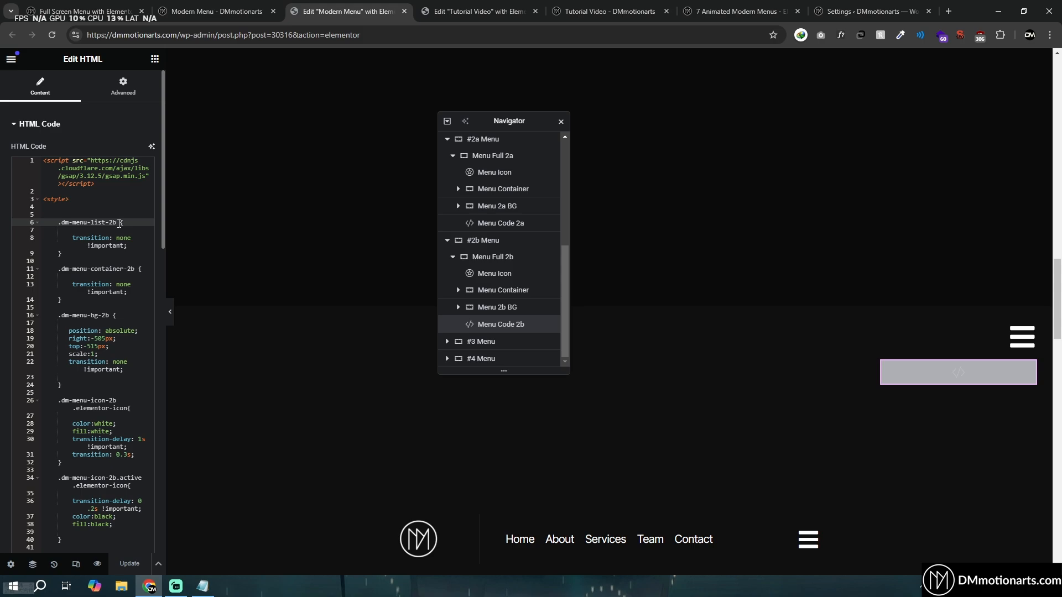
scroll(75, 260, down, 2)
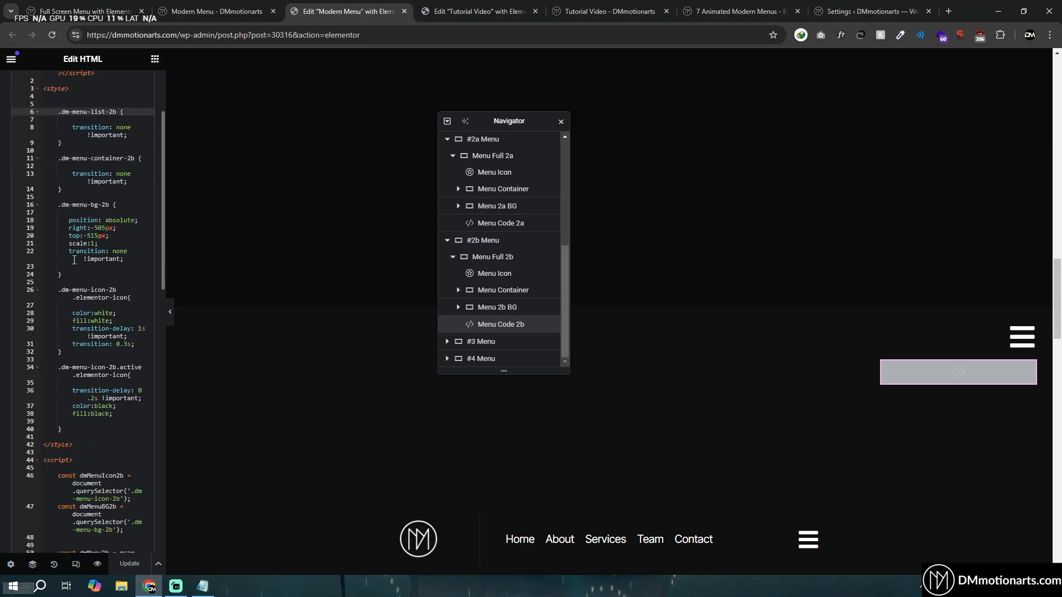
drag(68, 222, 144, 236)
click(144, 237)
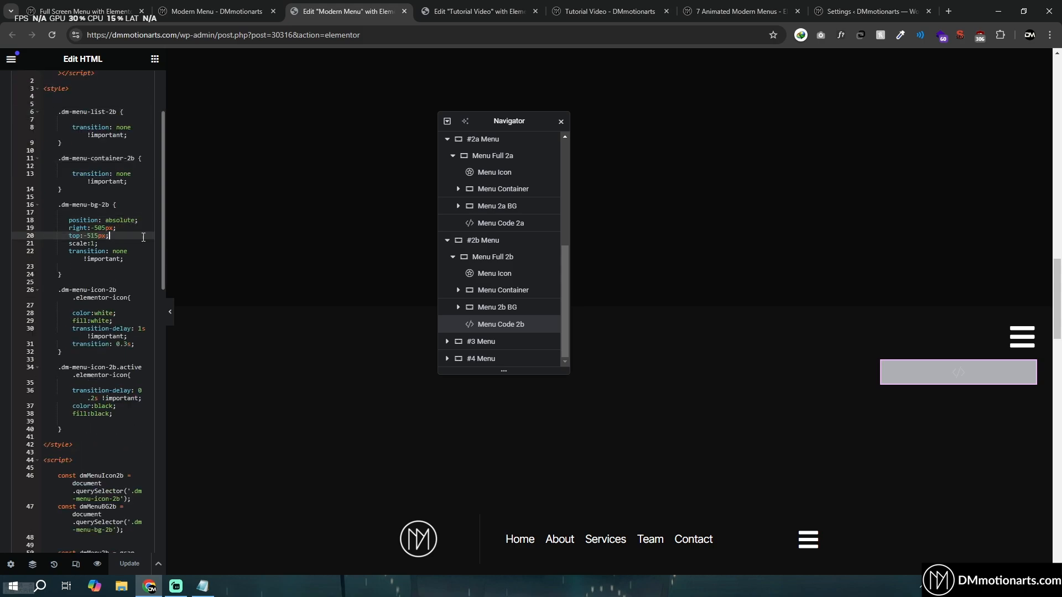
scroll(110, 265, down, 7)
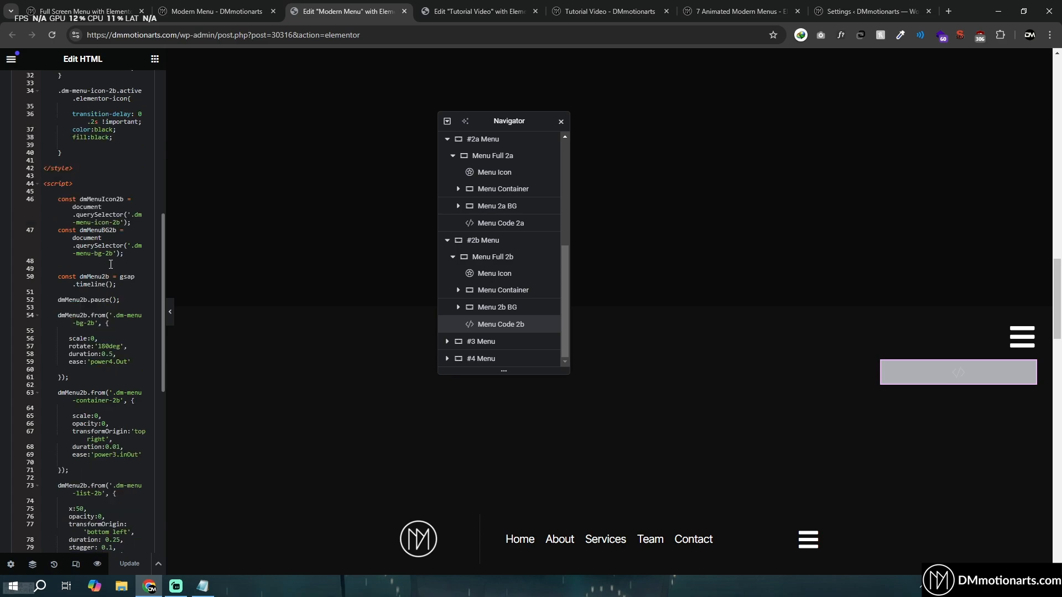
scroll(111, 265, down, 2)
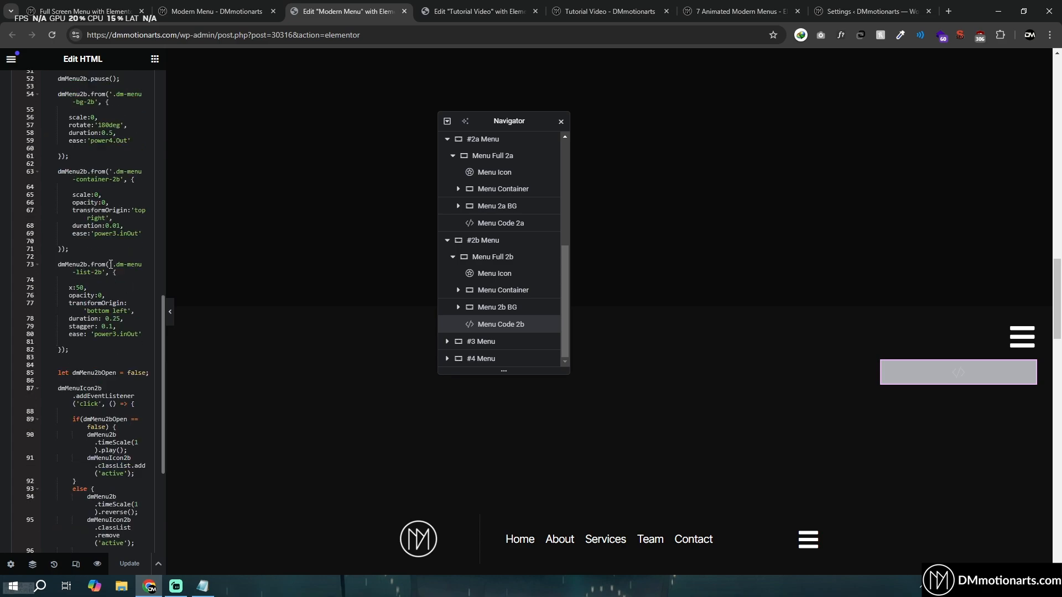
scroll(110, 265, down, 1)
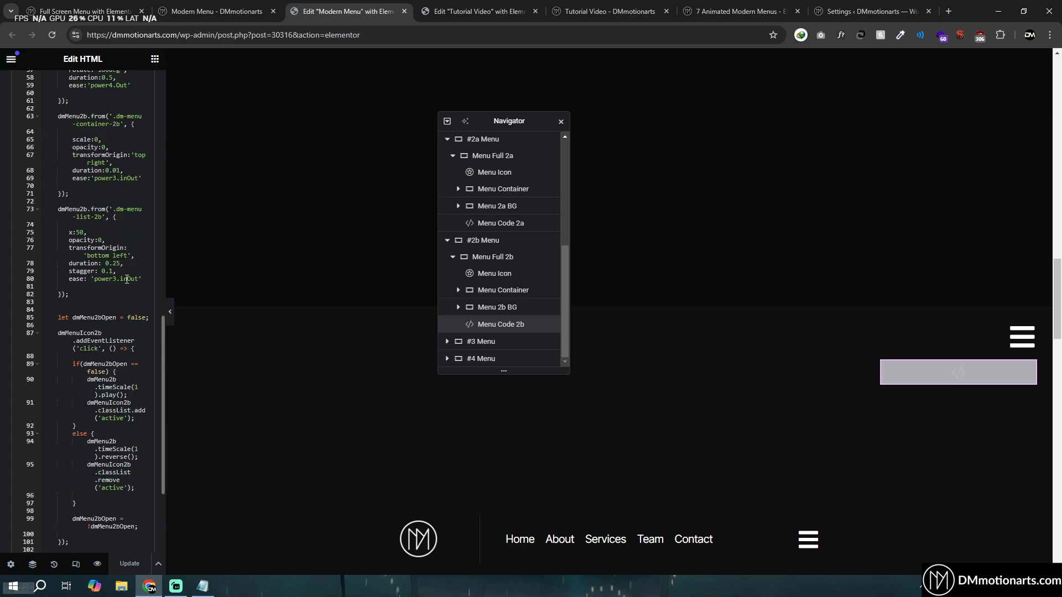
Step: Examine the rotate value in the .dm-menu-bg-2b opening animation of the GSAP code
scroll(117, 220, up, 2)
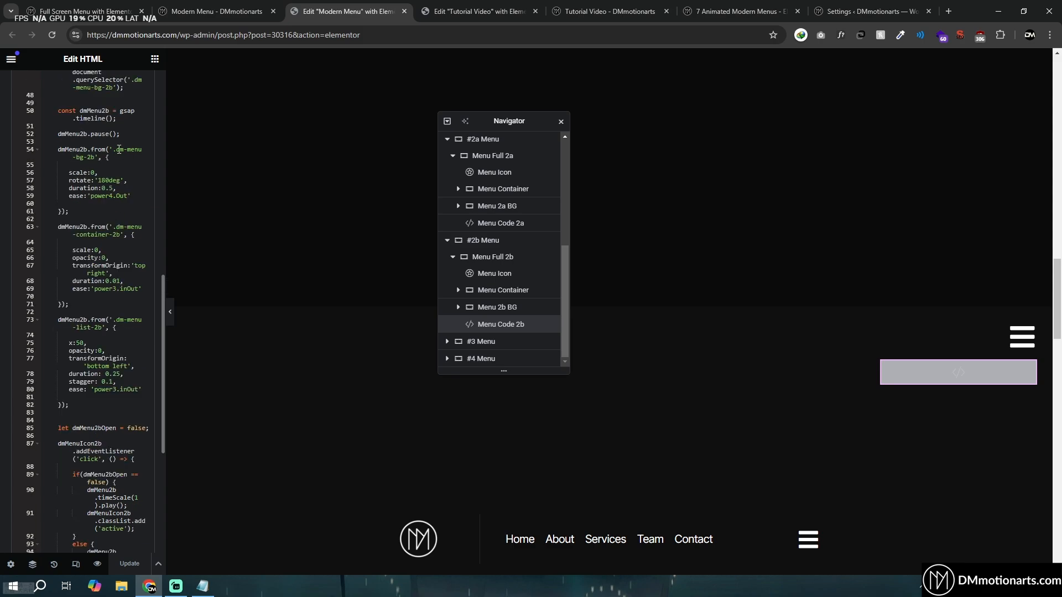
click(94, 157)
scroll(124, 238, up, 1)
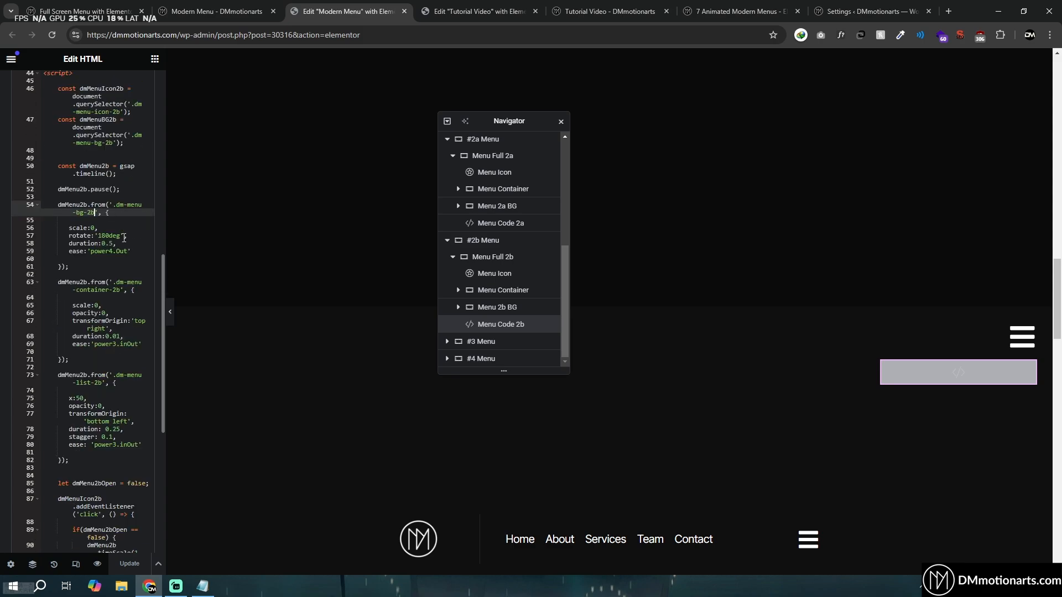
click(99, 235)
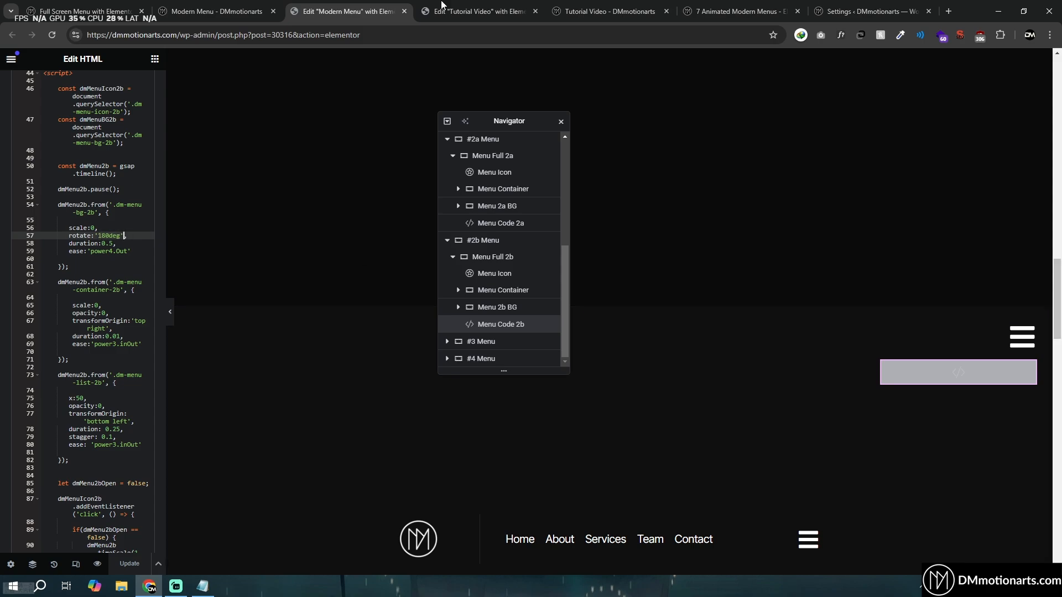
Step: On the live Modern Menu page, close and reopen the flower-shaped menu to check its opening rotation
click(225, 7)
scroll(995, 280, down, 2)
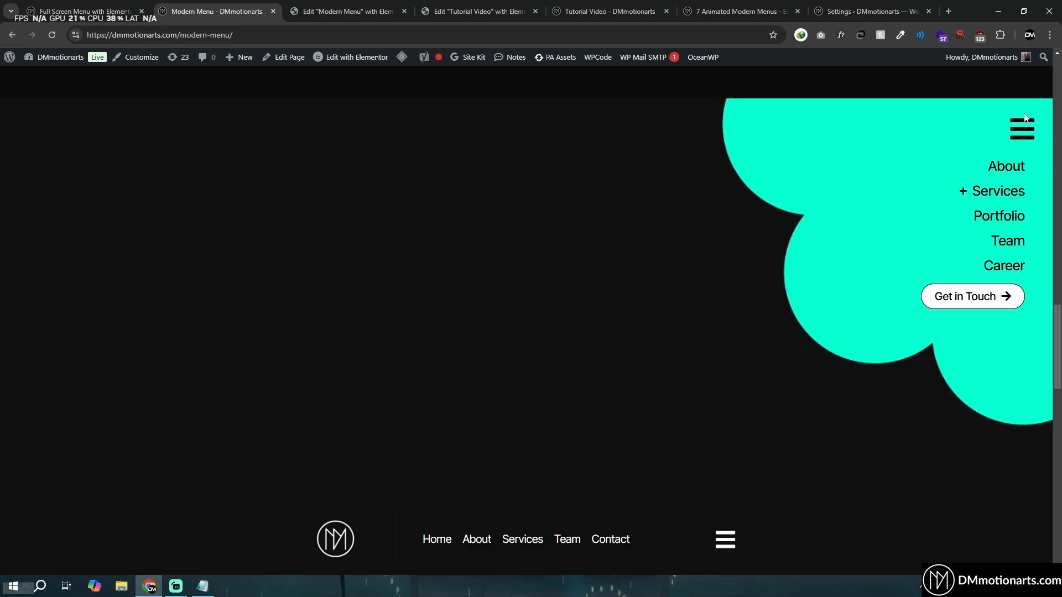
click(1020, 136)
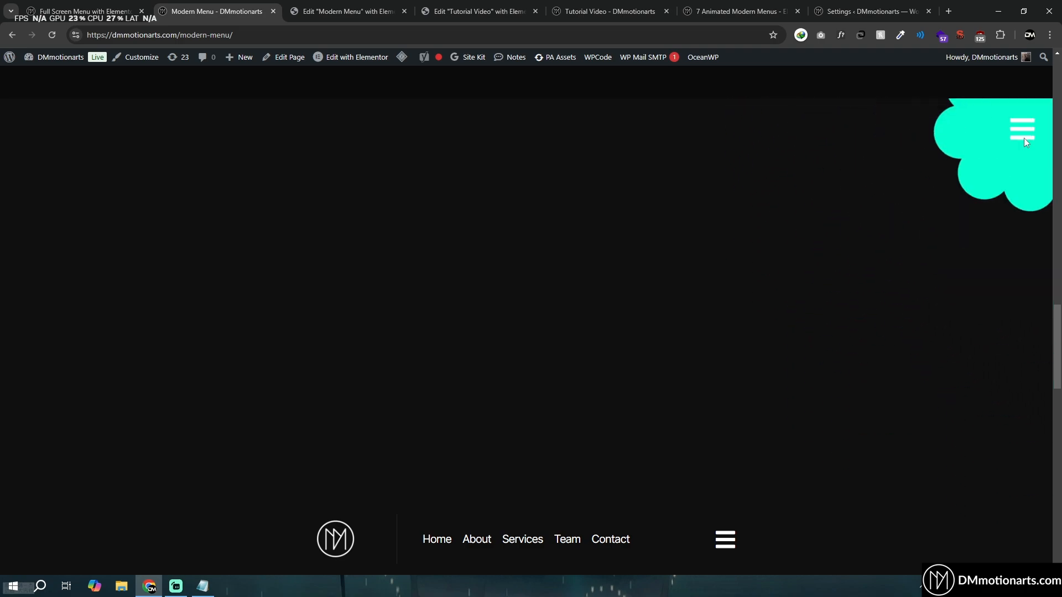
click(1022, 133)
click(1031, 135)
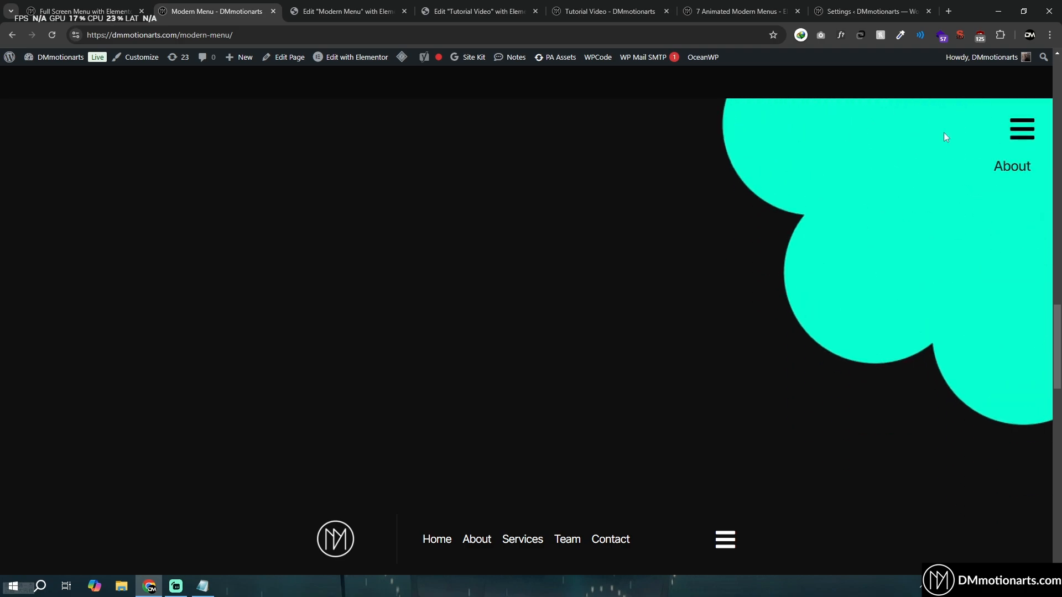
Step: Return to the Modern Menu editor and inspect the rotate, duration and ease lines of the .dm-menu-bg-2b animation
click(346, 11)
click(91, 251)
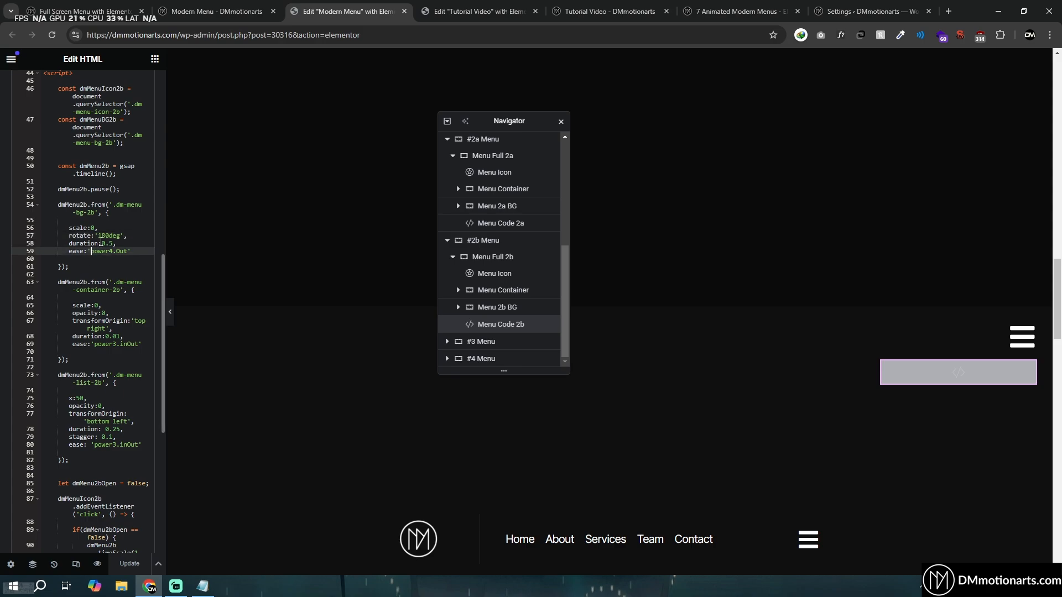
mouse_move(97, 236)
mouse_down()
mouse_move(120, 237)
mouse_move(114, 243)
mouse_up()
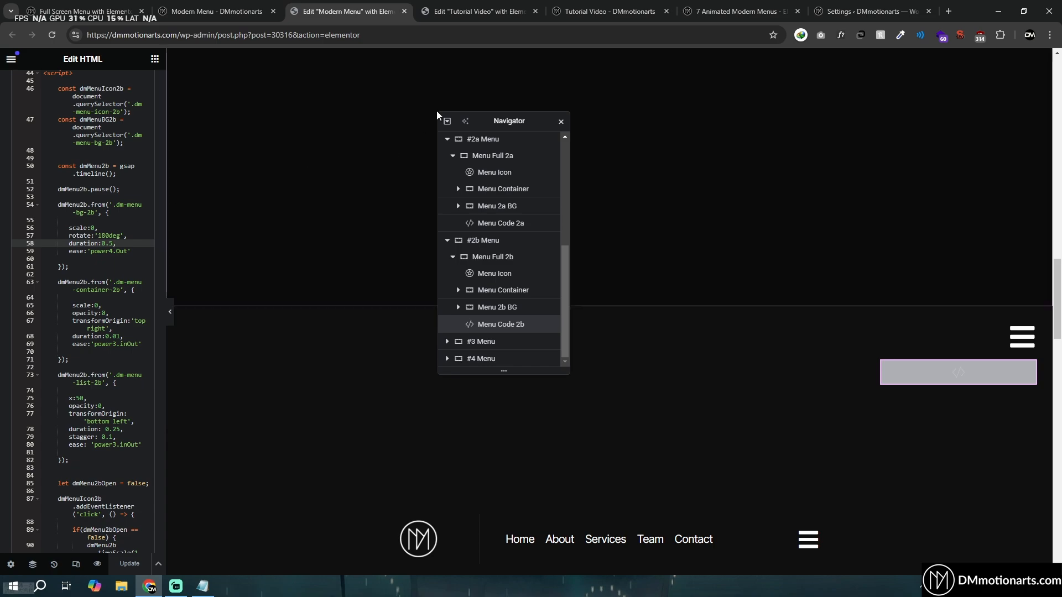
Step: Switch to the Tutorial Video preview page and toggle its hamburger menu to check the open and close animation
click(608, 11)
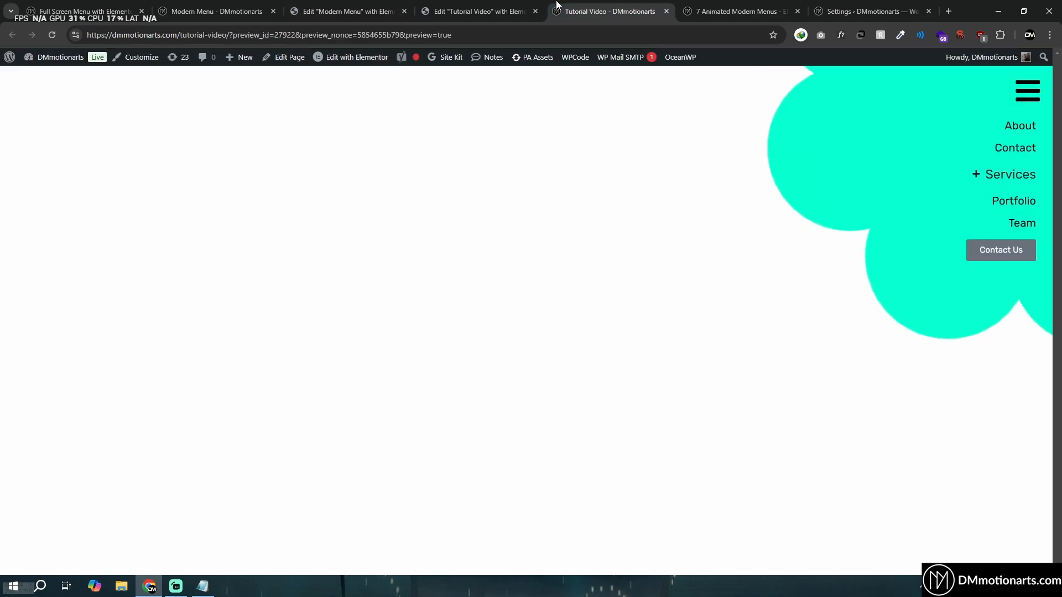
click(1027, 97)
click(1026, 95)
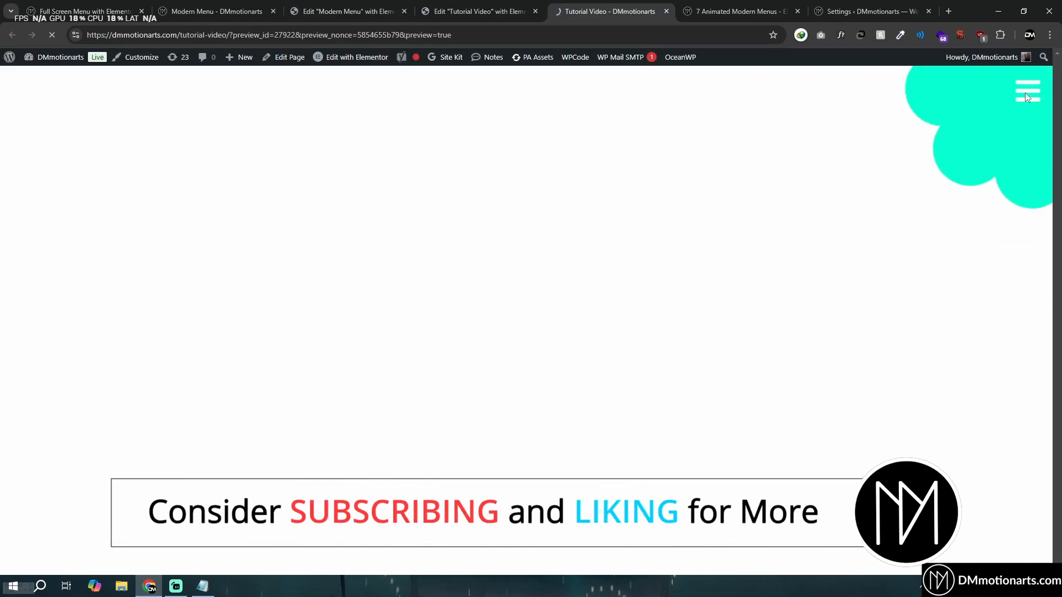
click(1026, 95)
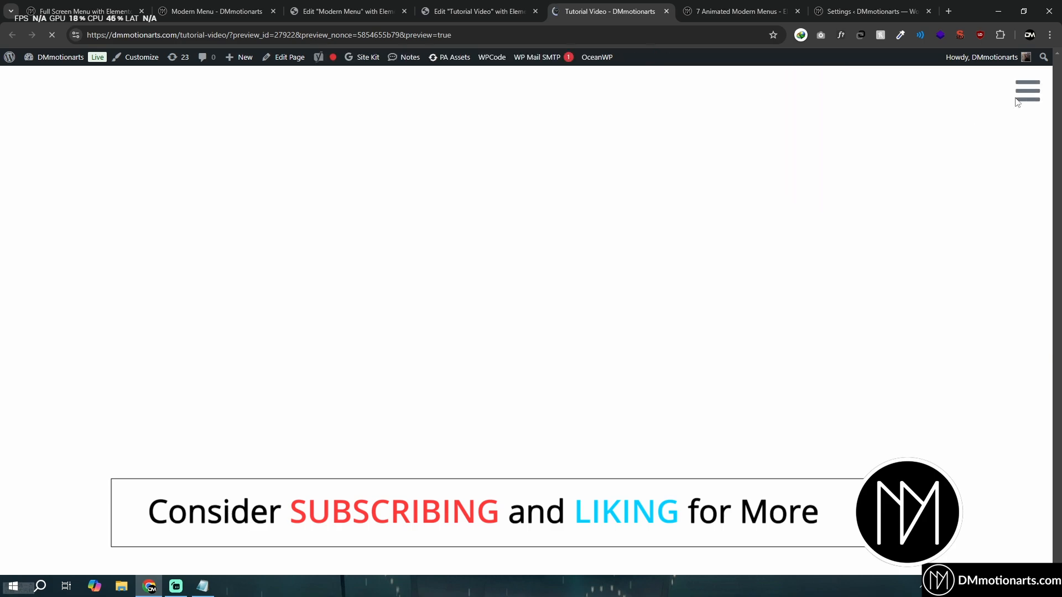
Step: View the 7 Animated Modern Menus product page and its gallery of menu template previews
click(739, 11)
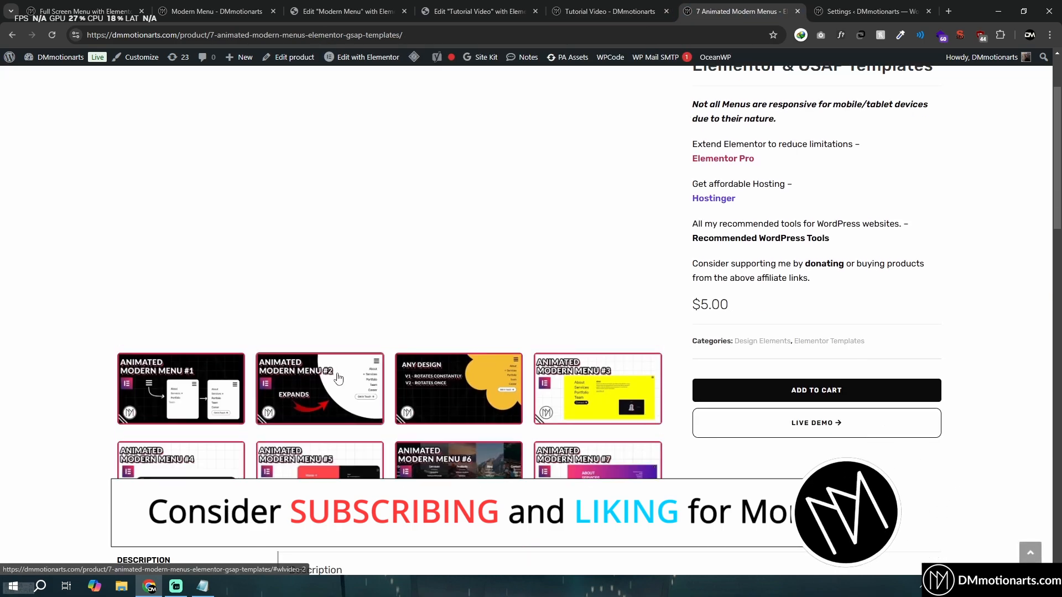
scroll(208, 380, up, 2)
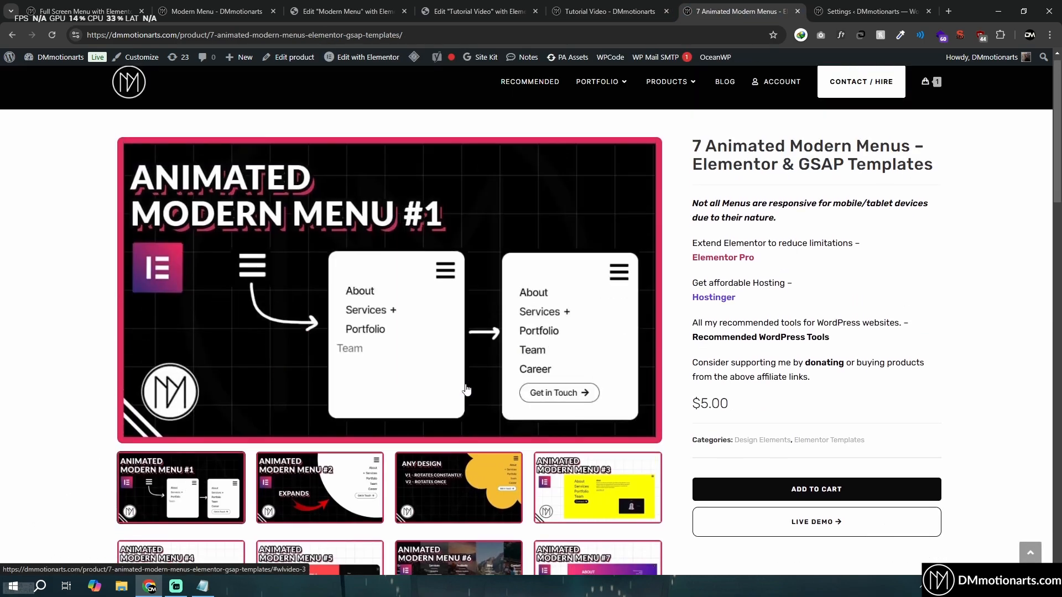